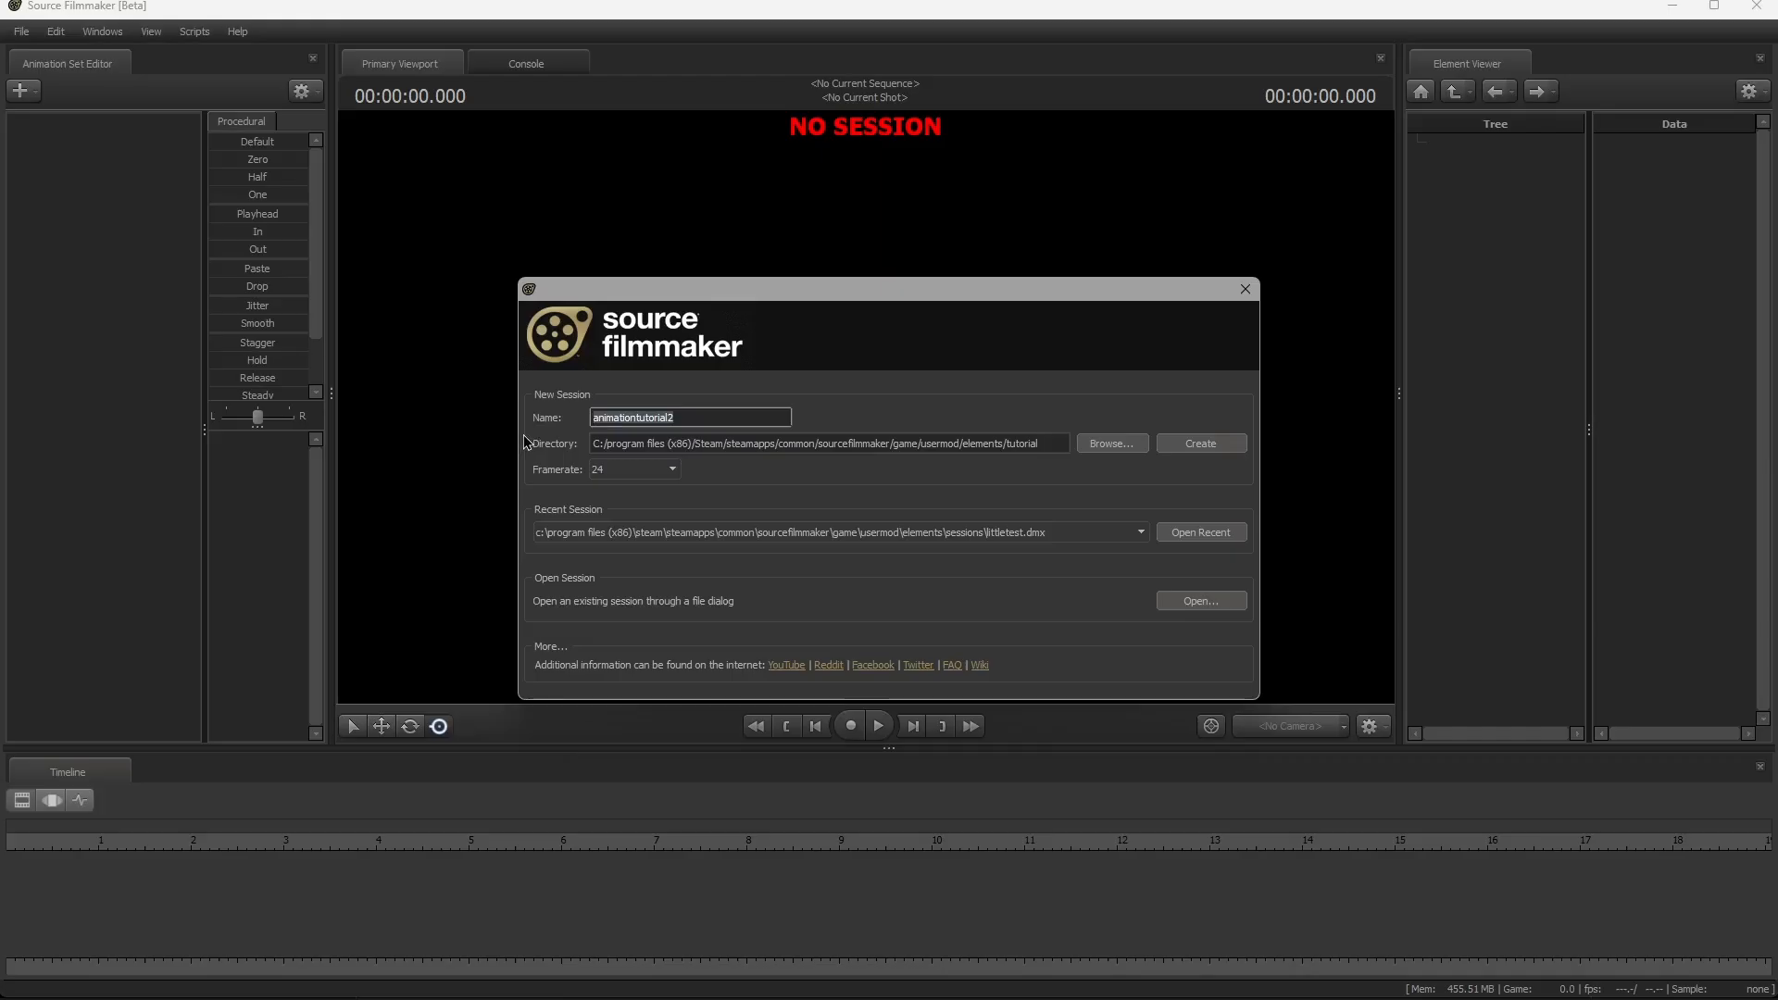
# Create the new session animationtutorial2 in the tutorial folder with a framerate of 30
pyautogui.click(602, 477)
pyautogui.click(602, 482)
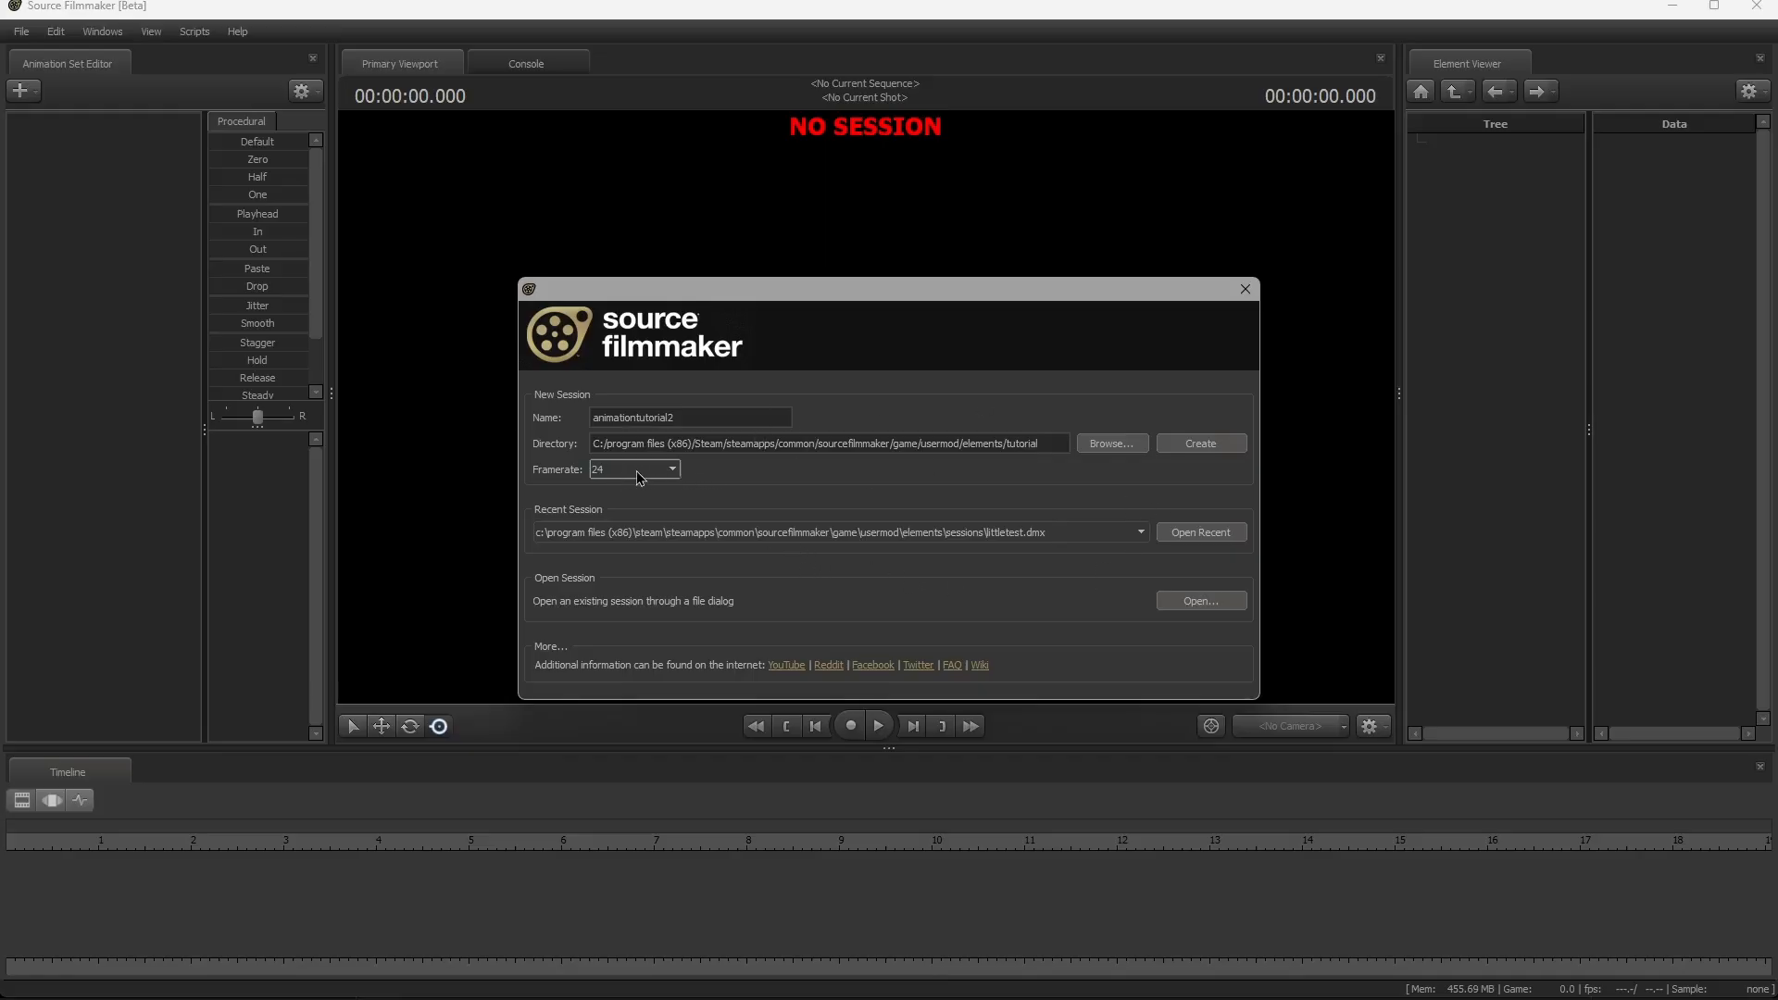
pyautogui.click(638, 474)
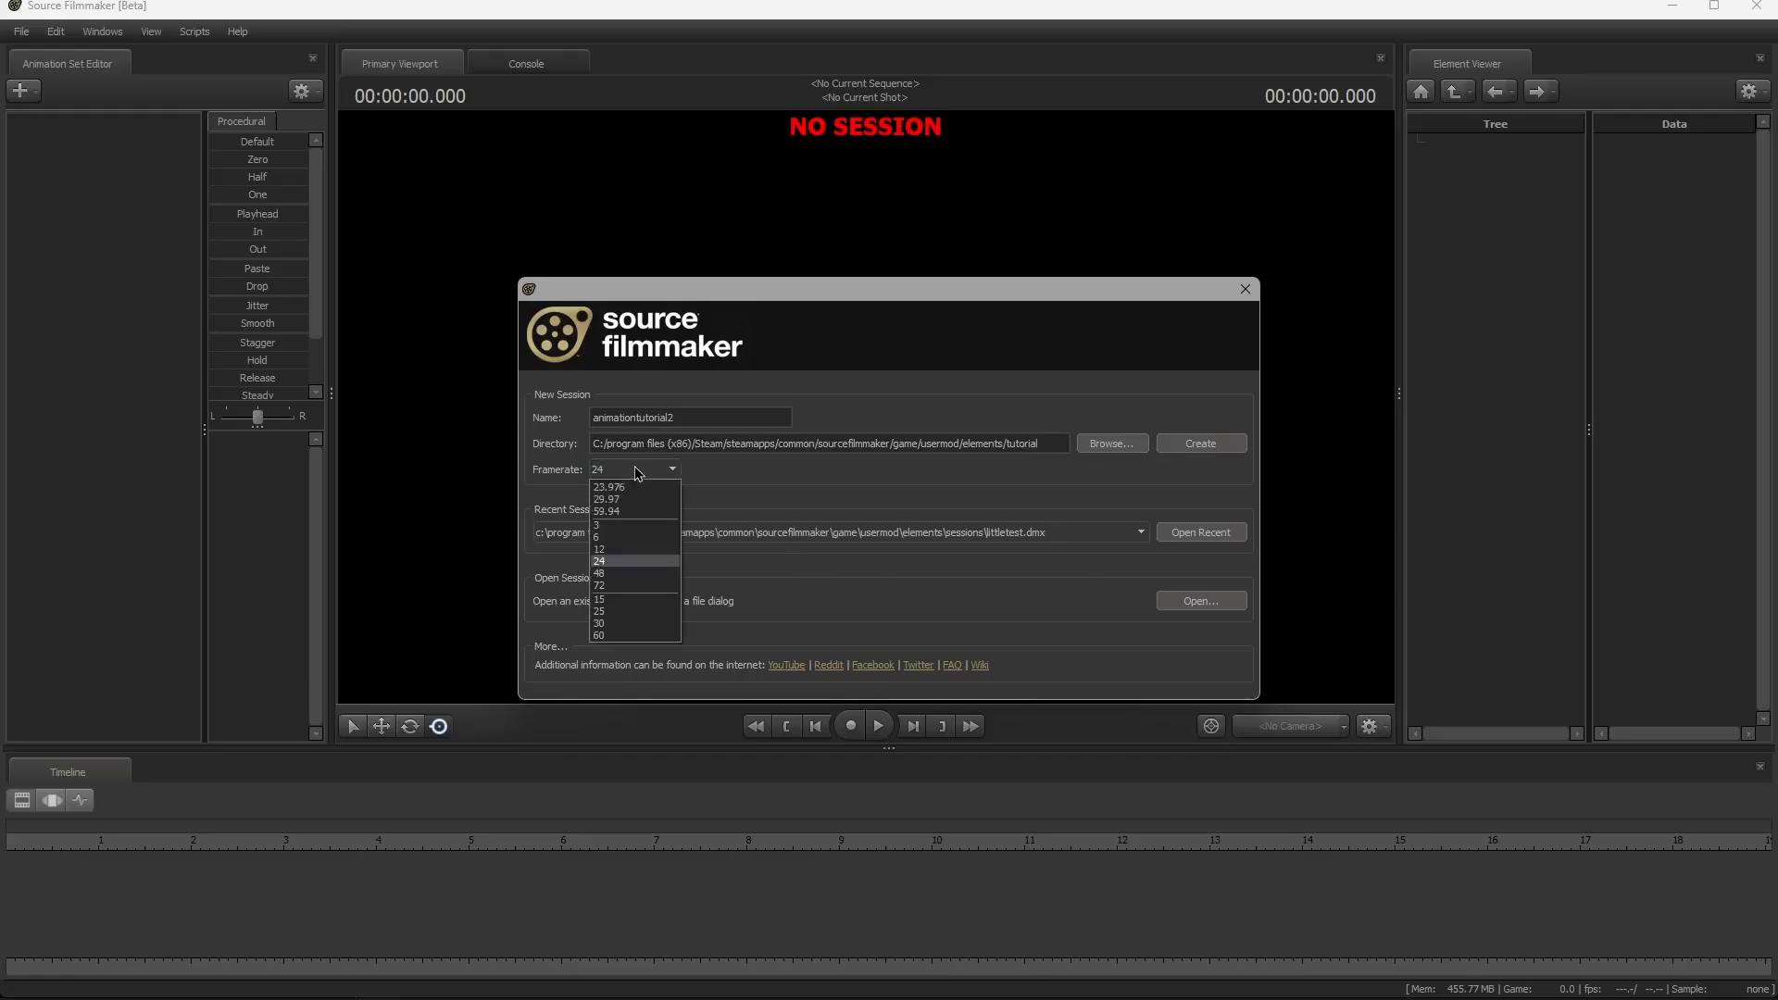
pyautogui.click(629, 625)
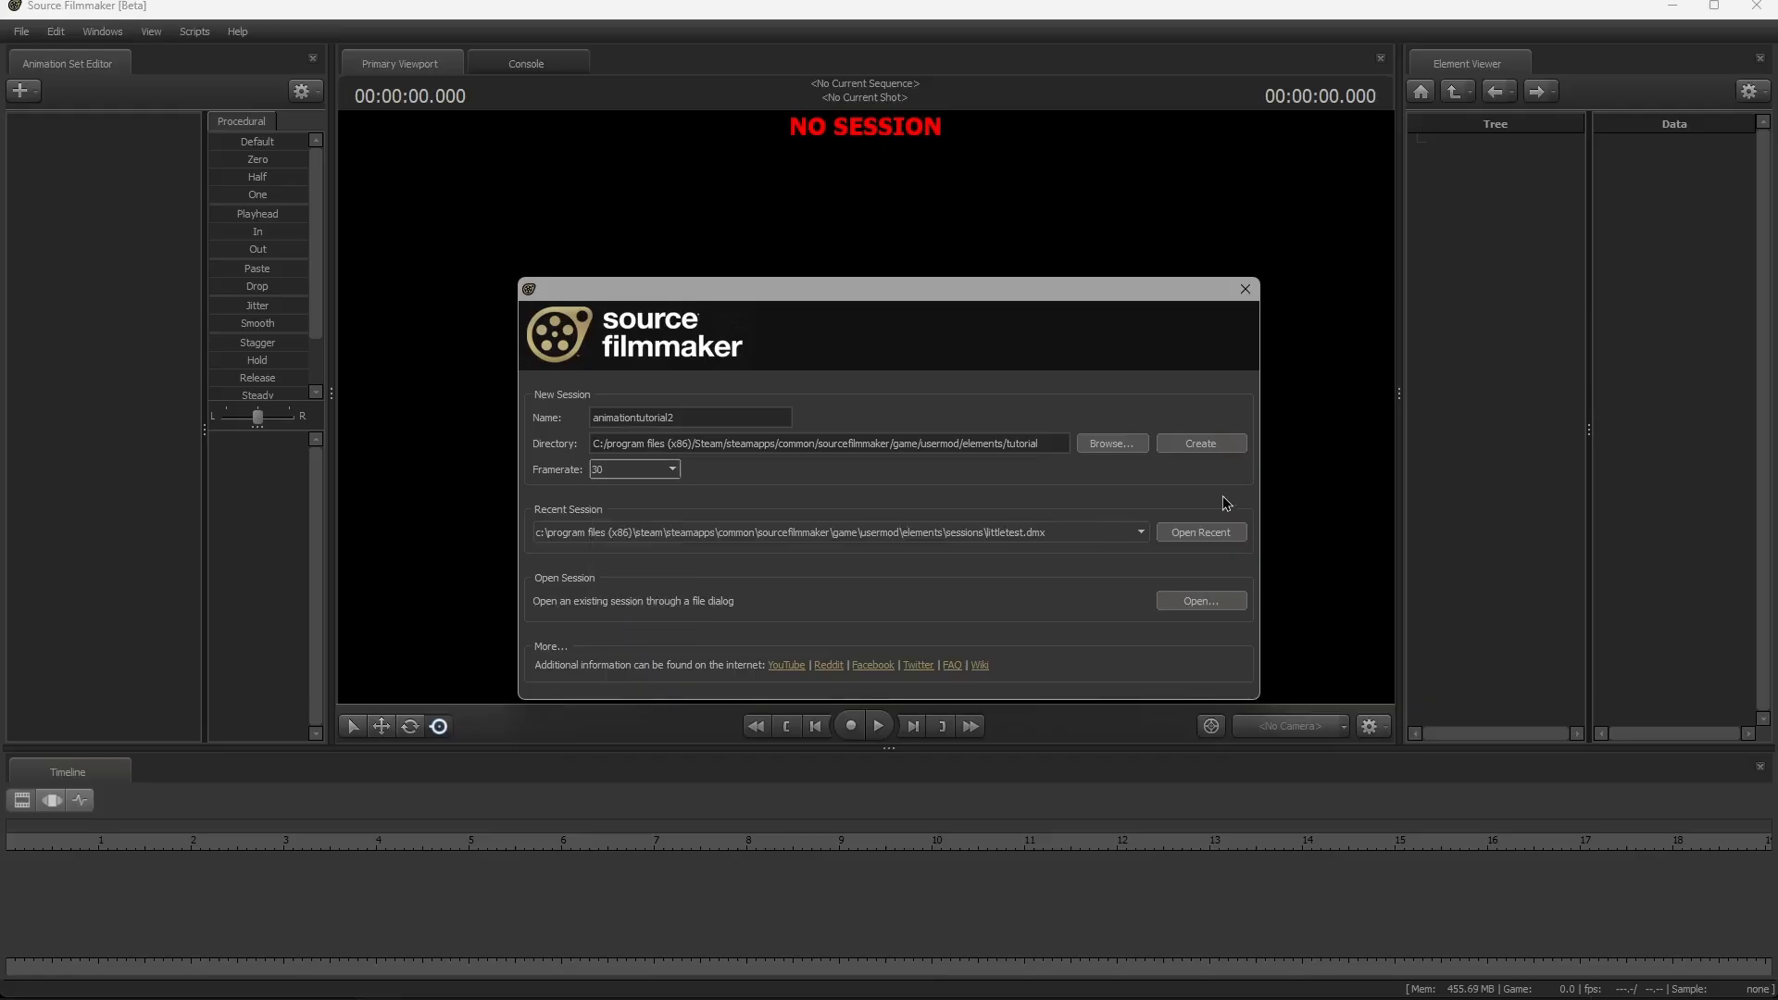
pyautogui.click(1175, 449)
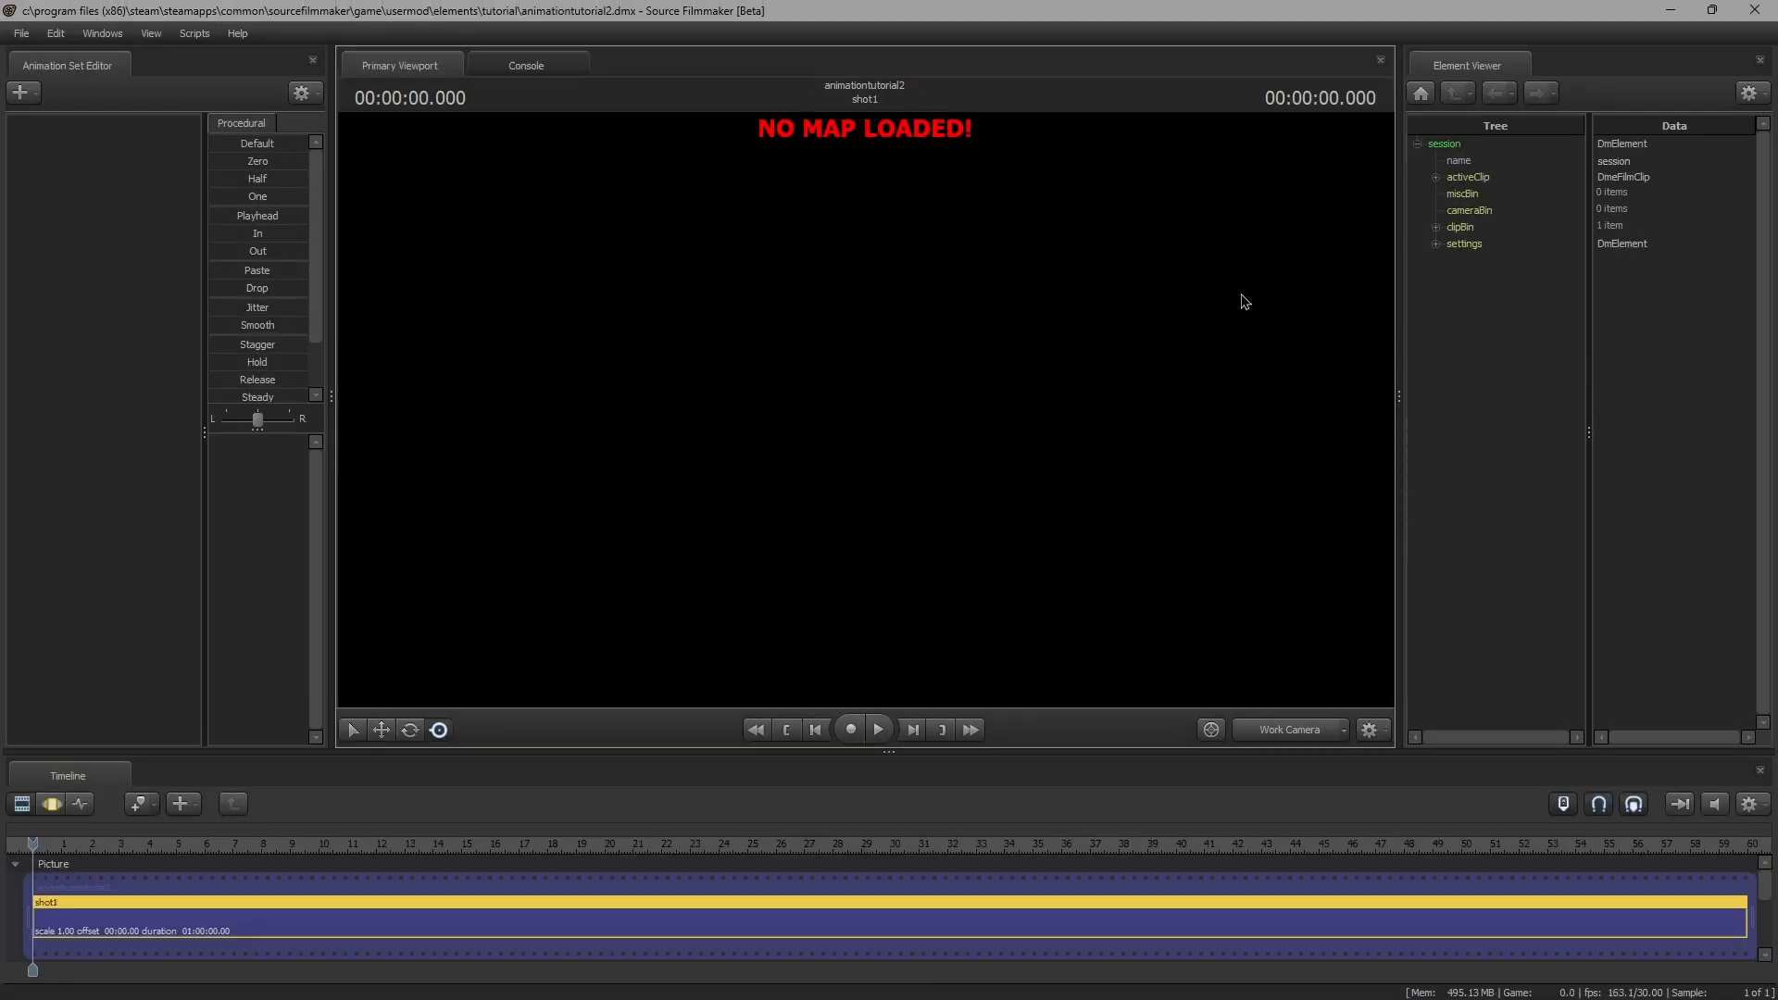
# Turn off Progressive Refinement and Enable Lighting for the primary viewport
pyautogui.rightClick(787, 398)
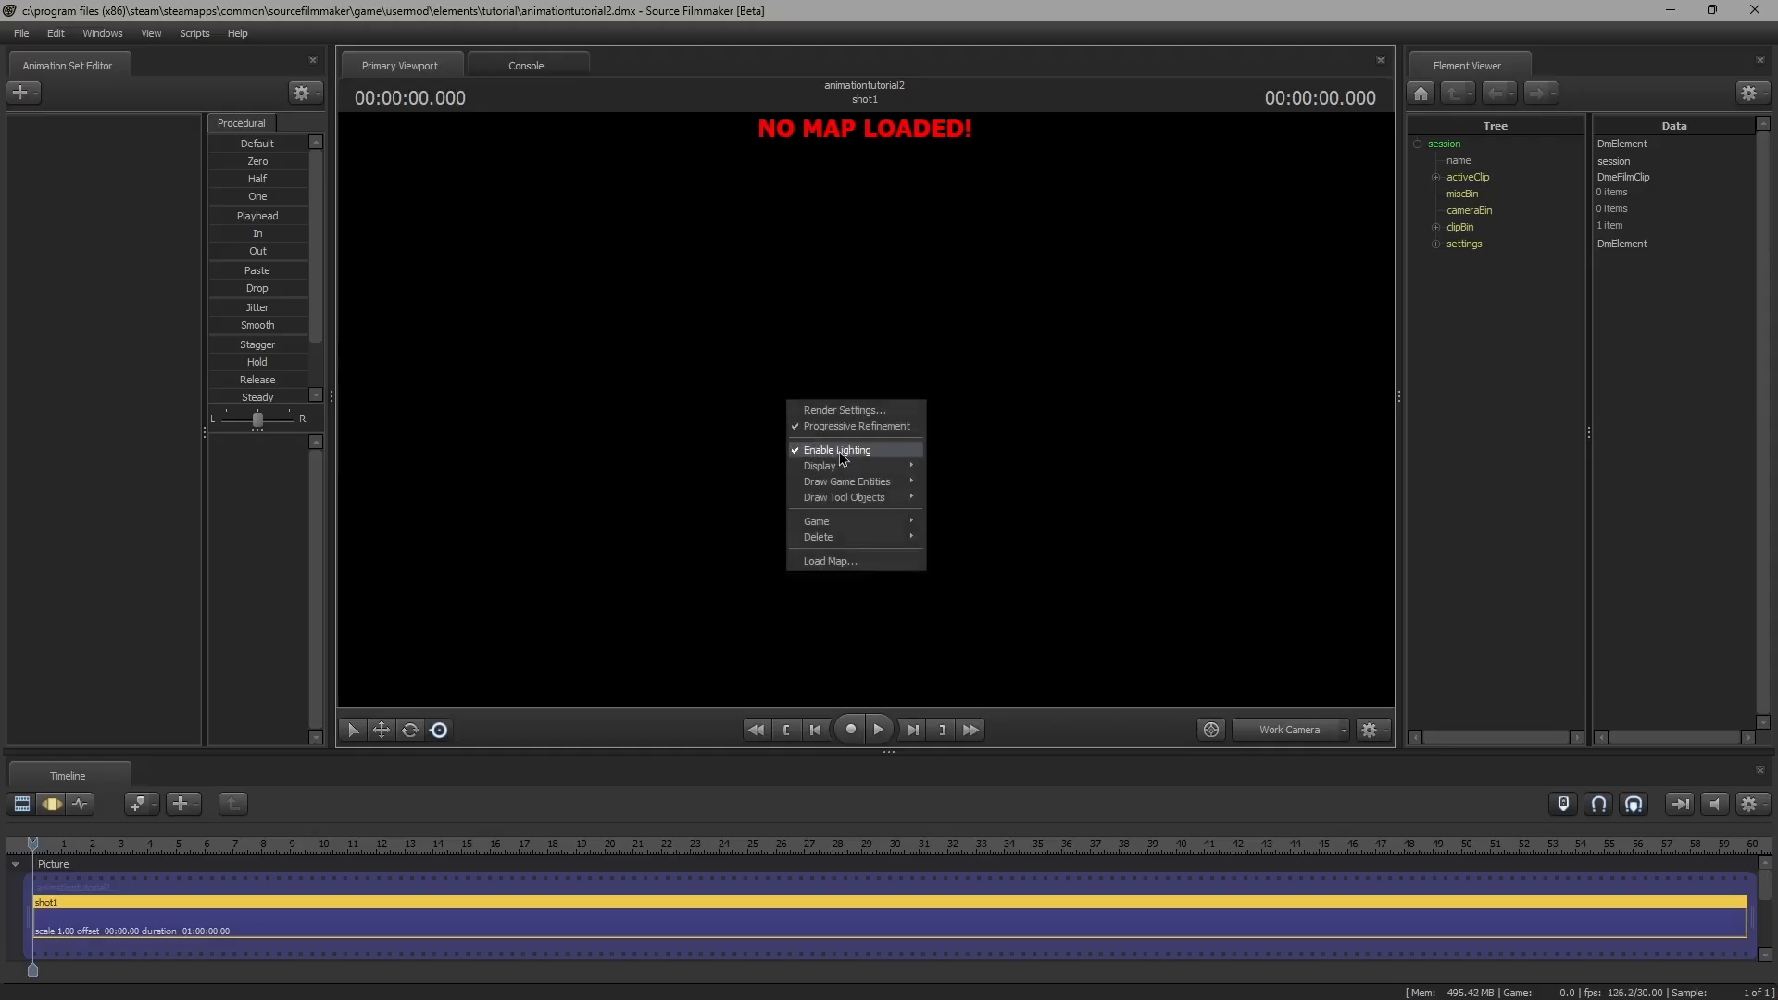
pyautogui.rightClick(800, 425)
pyautogui.click(869, 451)
pyautogui.rightClick(871, 451)
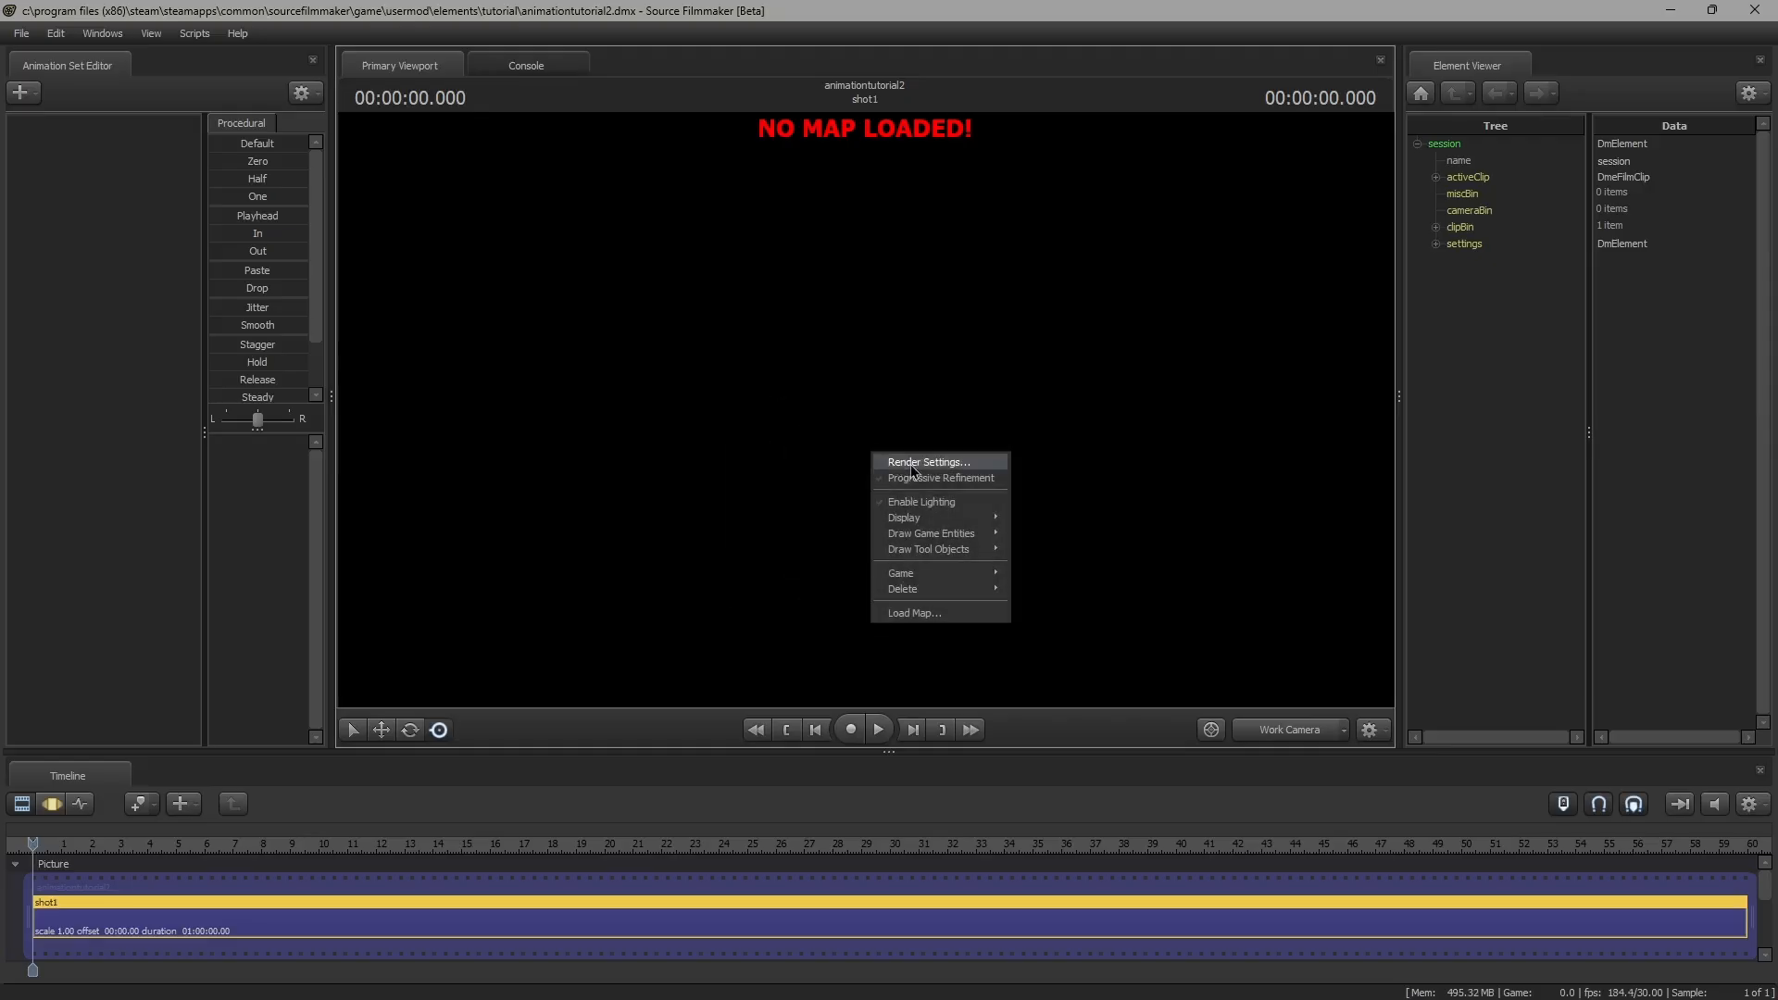
pyautogui.click(907, 463)
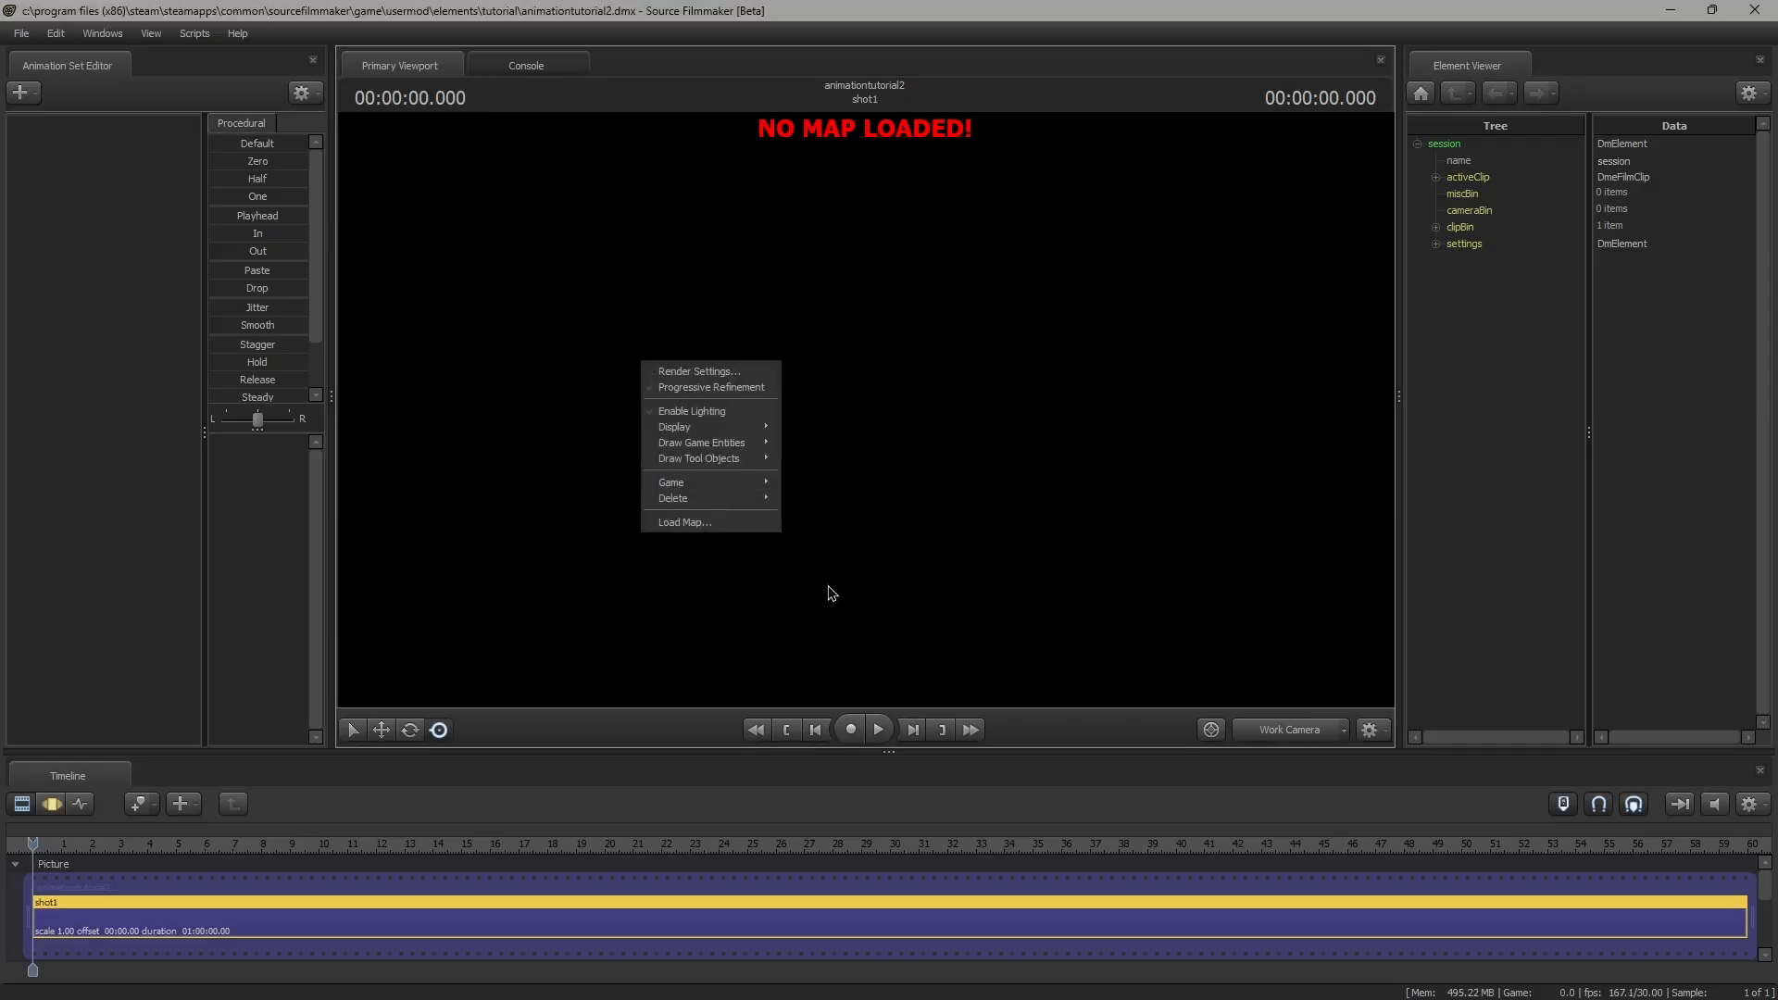
pyautogui.click(865, 410)
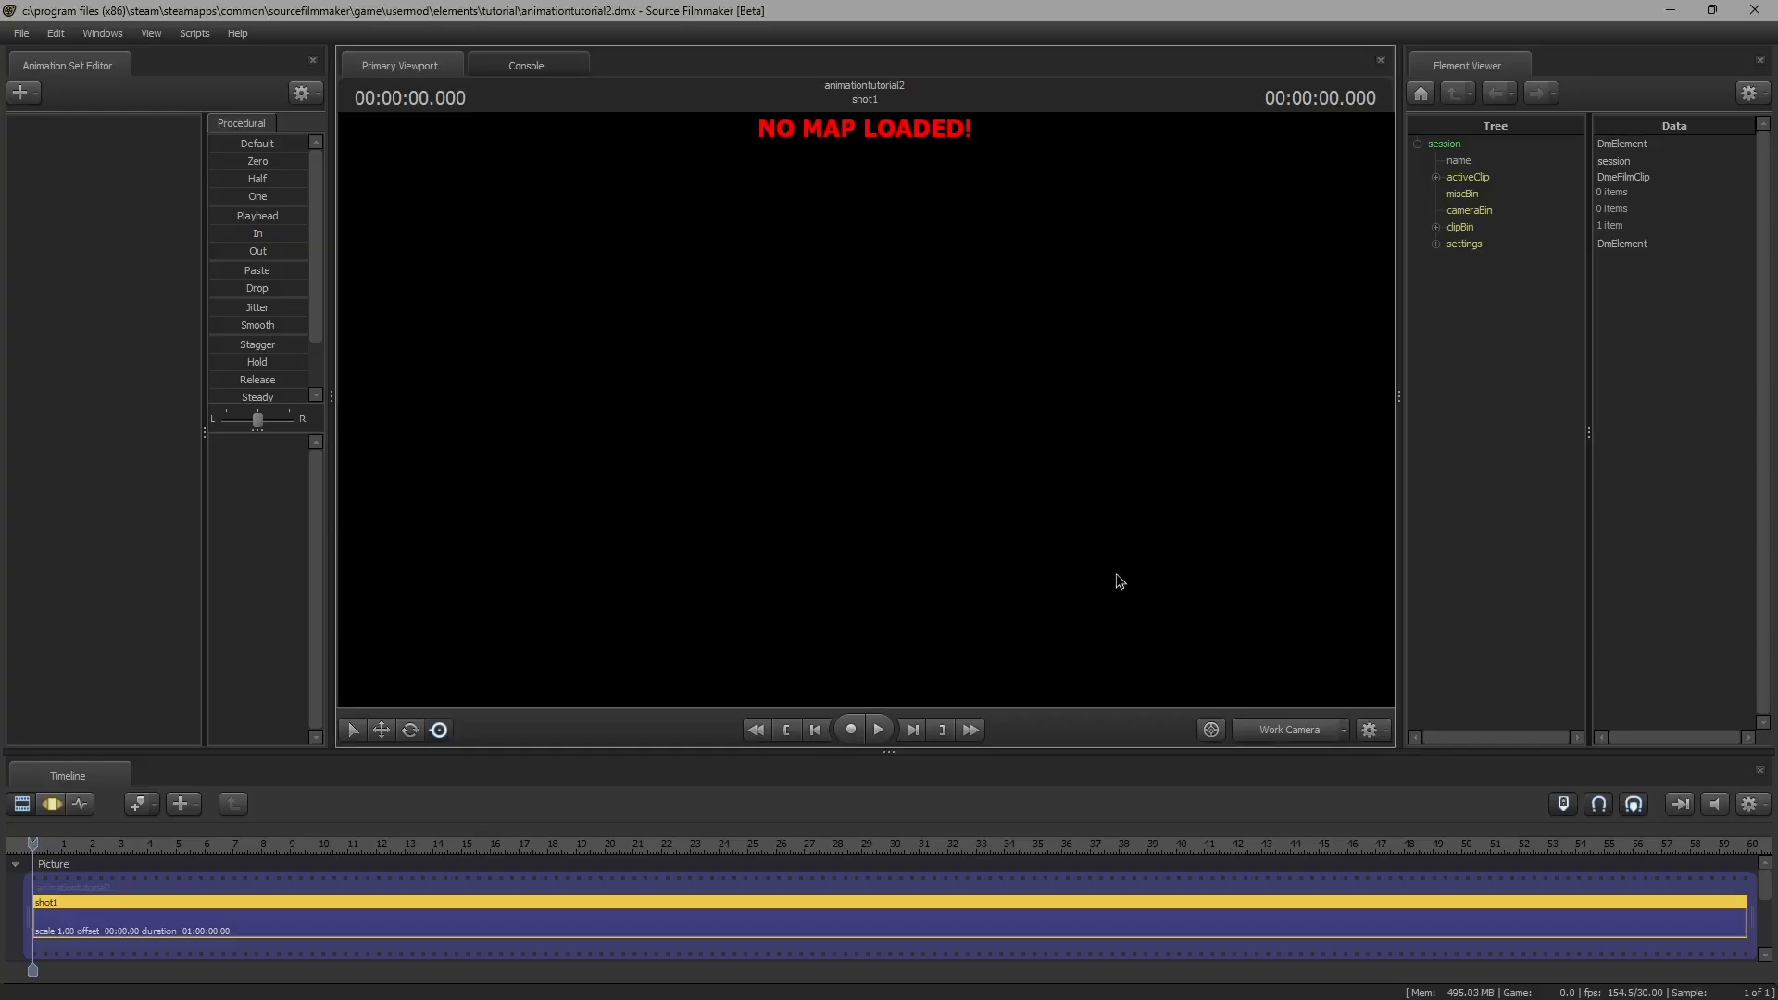
# Open the map browser for the session and filter the BSP files by "fnaf"
pyautogui.click(1334, 724)
pyautogui.rightClick(678, 379)
pyautogui.click(797, 542)
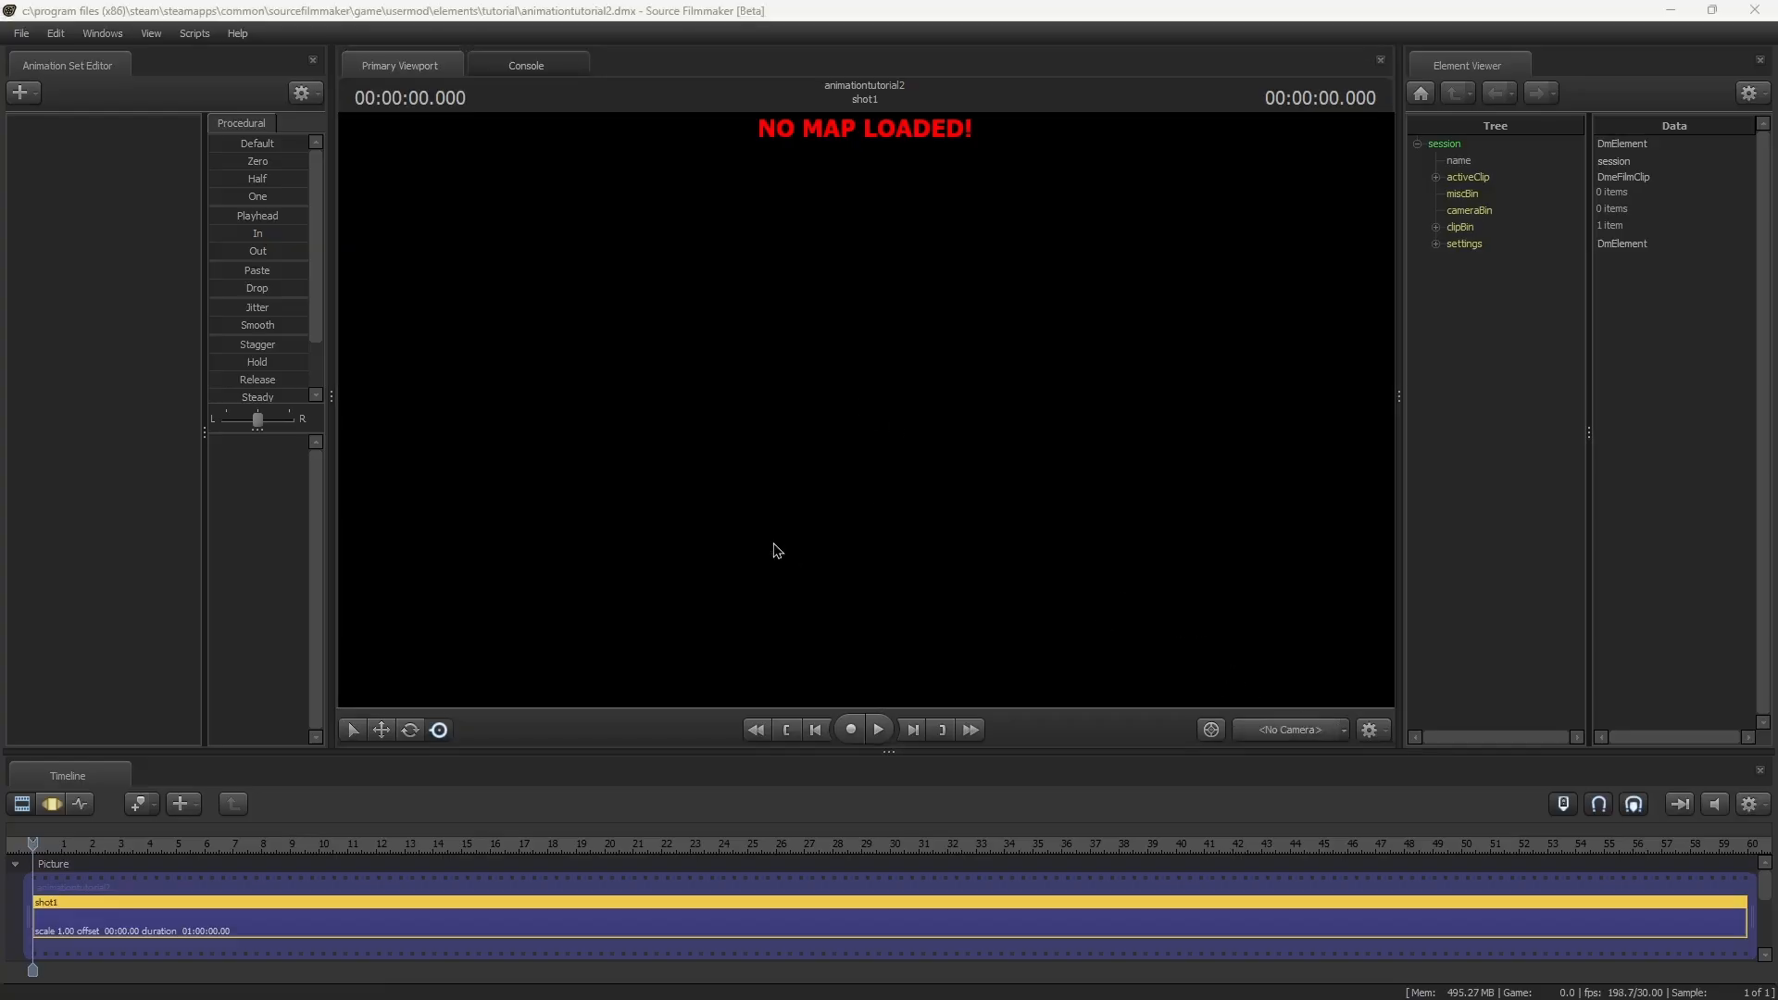
pyautogui.write('blac')
pyautogui.press('BackSpace')
pyautogui.press('BackSpace')
pyautogui.press('BackSpace')
pyautogui.press('BackSpace')
pyautogui.write('fnaf')
# Go through the filtered fnaf BSP files and pick a map for the session
pyautogui.press('Down')
pyautogui.press('Down')
pyautogui.press('Down')
pyautogui.press('Down')
pyautogui.press('Down')
pyautogui.press('Down')
pyautogui.press('Down')
pyautogui.press('Down')
pyautogui.press('Down')
pyautogui.press('Down')
pyautogui.press('Down')
pyautogui.press('Down')
pyautogui.press('Down')
pyautogui.press('Down')
pyautogui.press('Down')
pyautogui.press('Down')
pyautogui.press('Down')
pyautogui.press('Down')
pyautogui.press('Down')
pyautogui.press('Down')
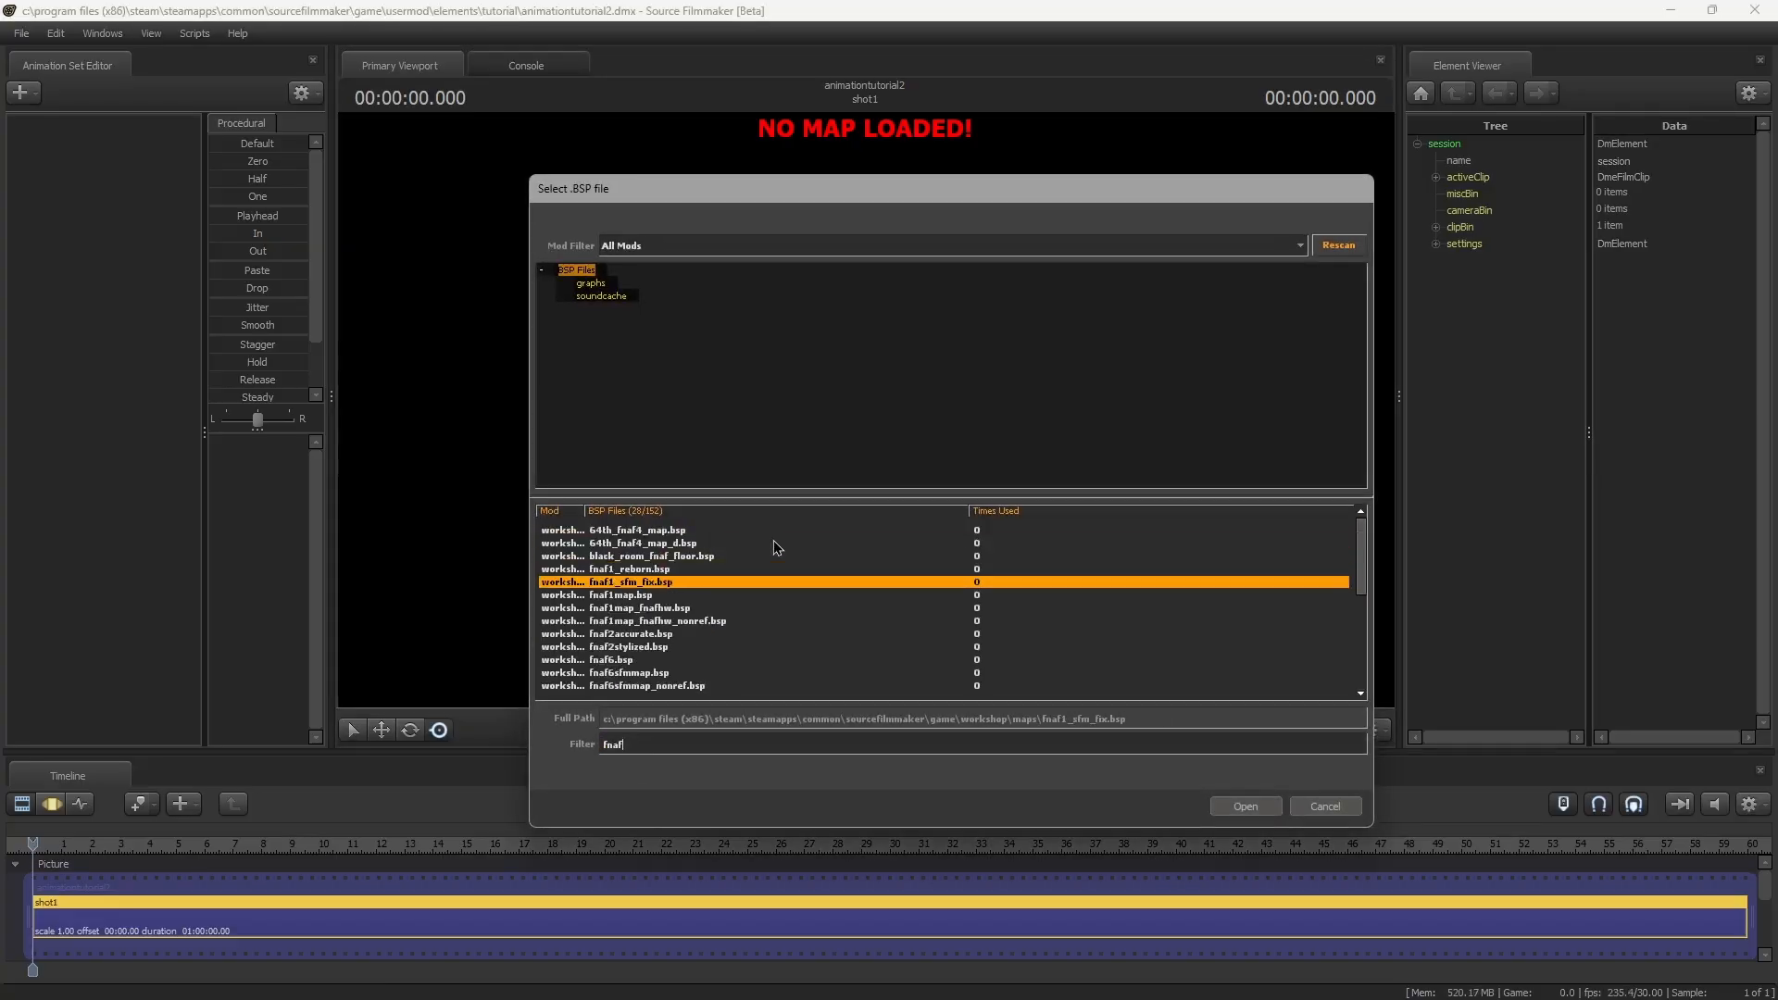
pyautogui.press('Up')
pyautogui.press('Up')
pyautogui.press('Up')
pyautogui.press('Up')
pyautogui.press('Down')
pyautogui.press('Down')
pyautogui.press('Down')
pyautogui.press('Down')
pyautogui.press('Down')
pyautogui.press('Down')
pyautogui.press('Down')
pyautogui.press('Up')
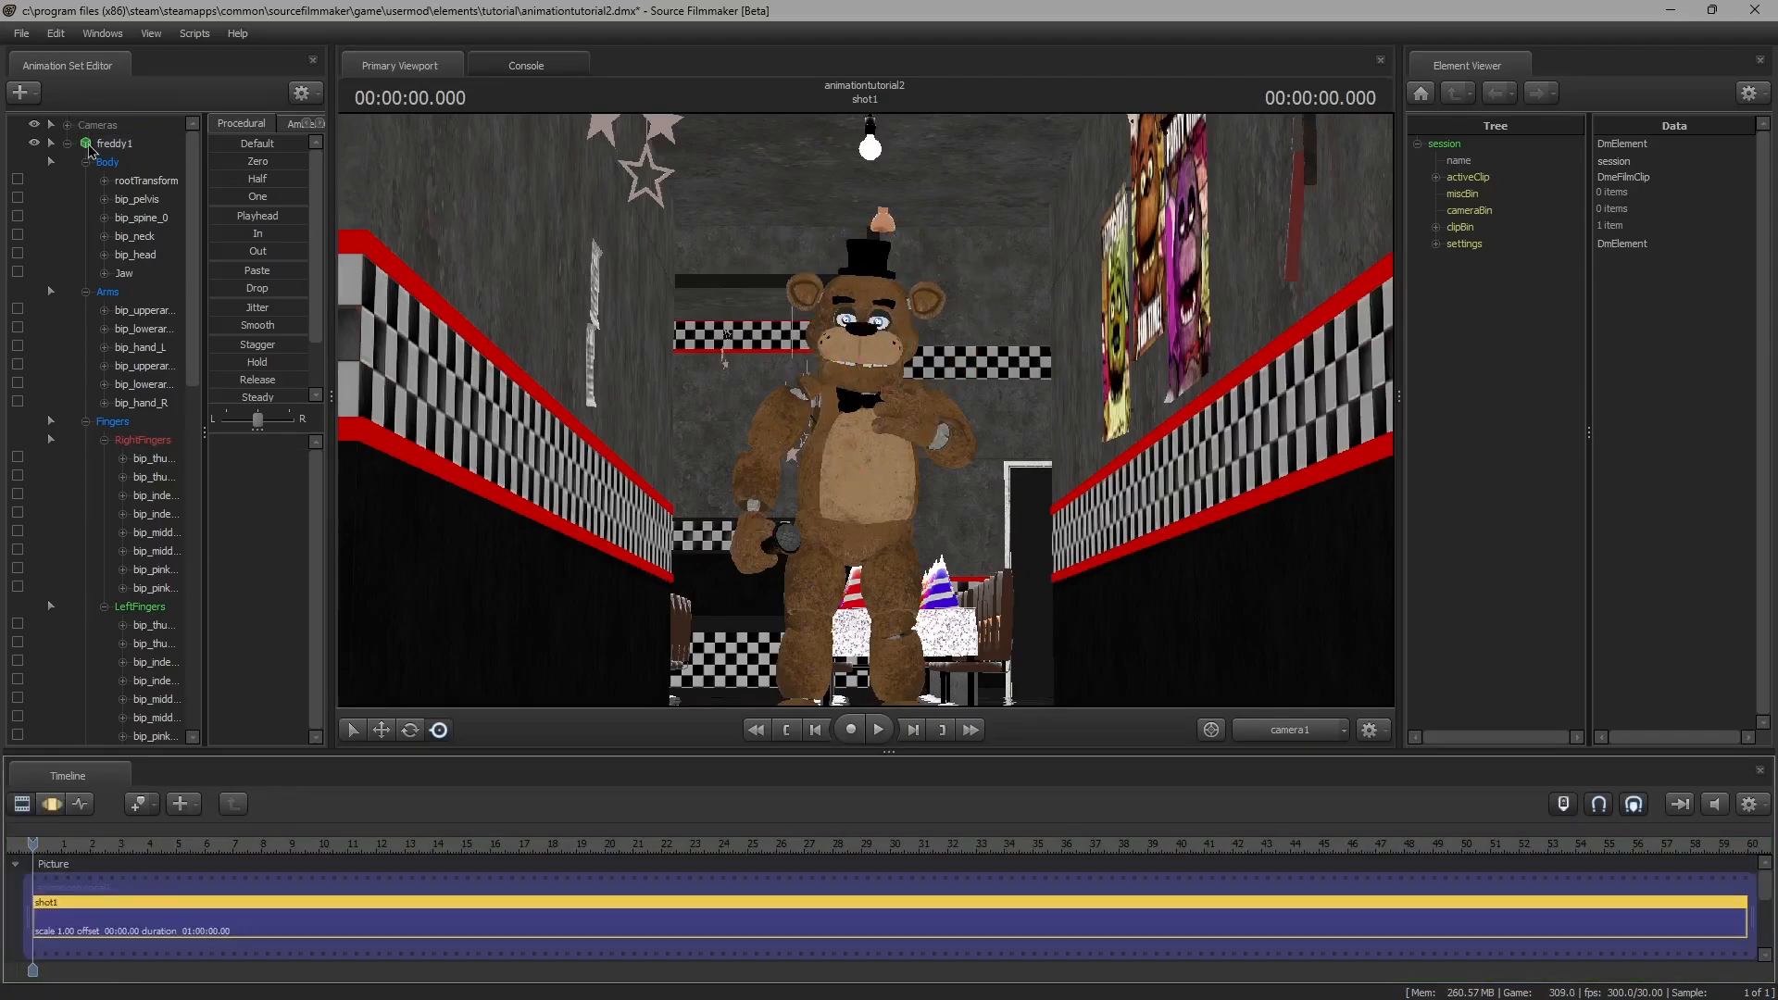
# Collapse freddy1's controls, select the camera and switch the timeline to the Motion Editor
pyautogui.click(70, 143)
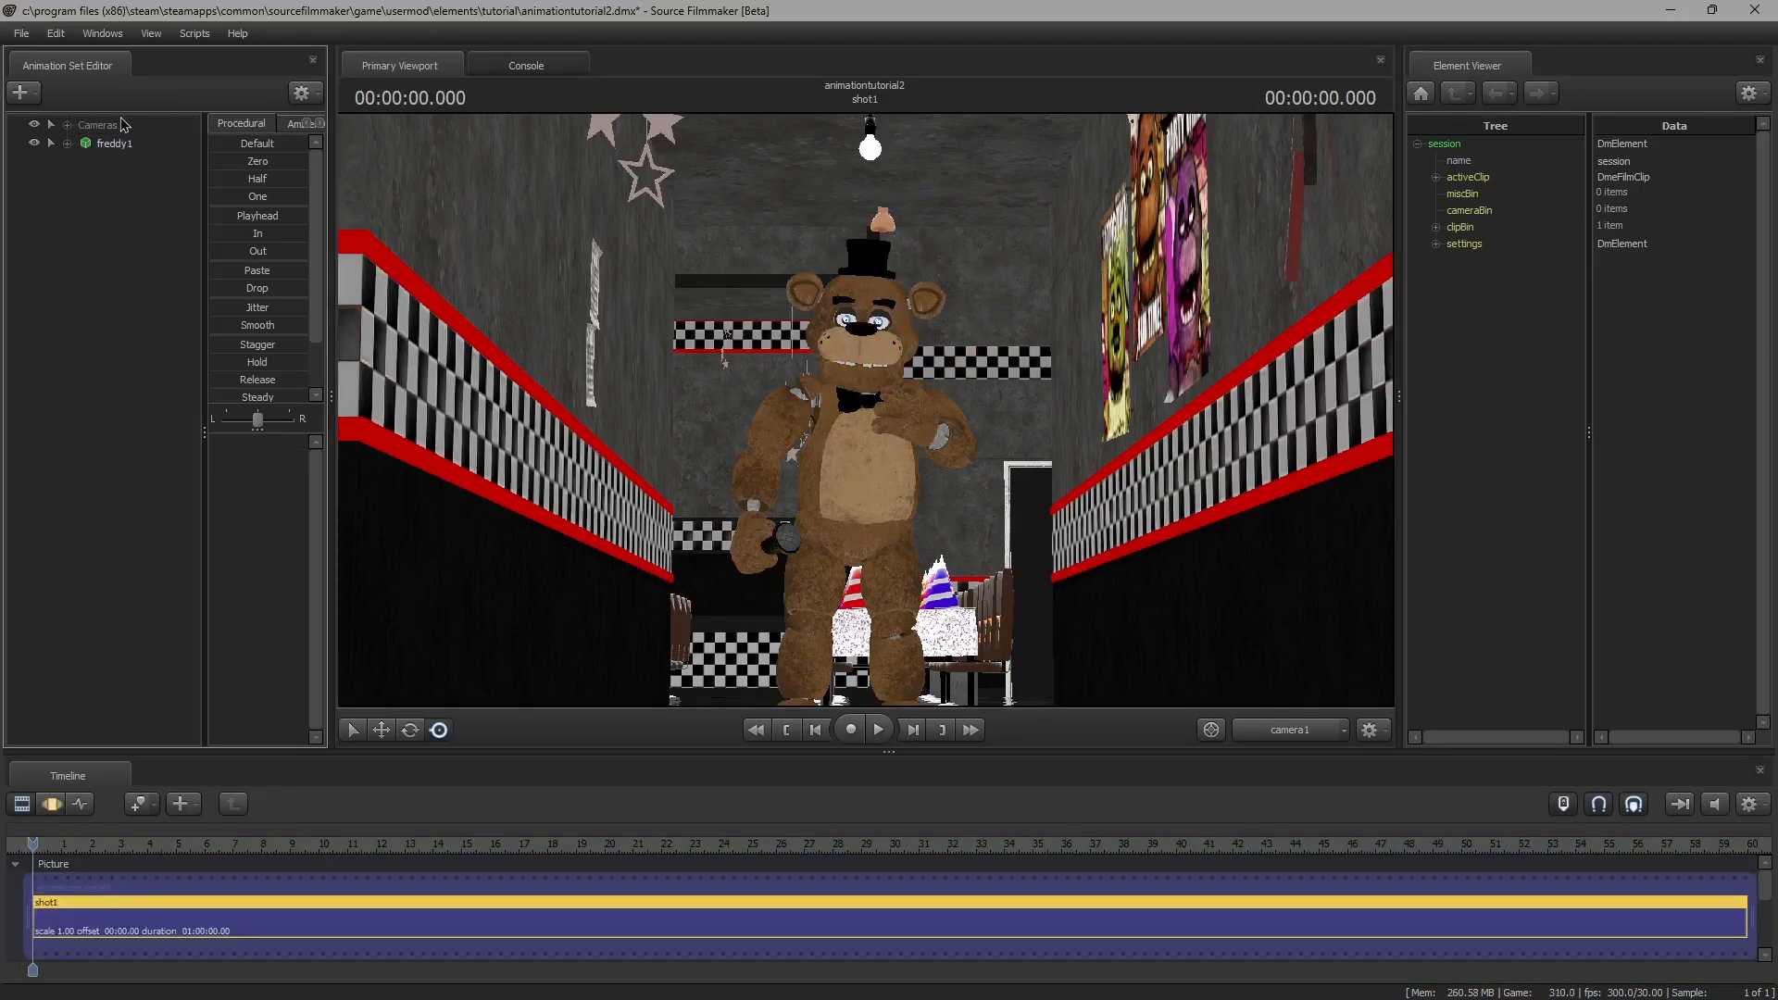
pyautogui.click(110, 127)
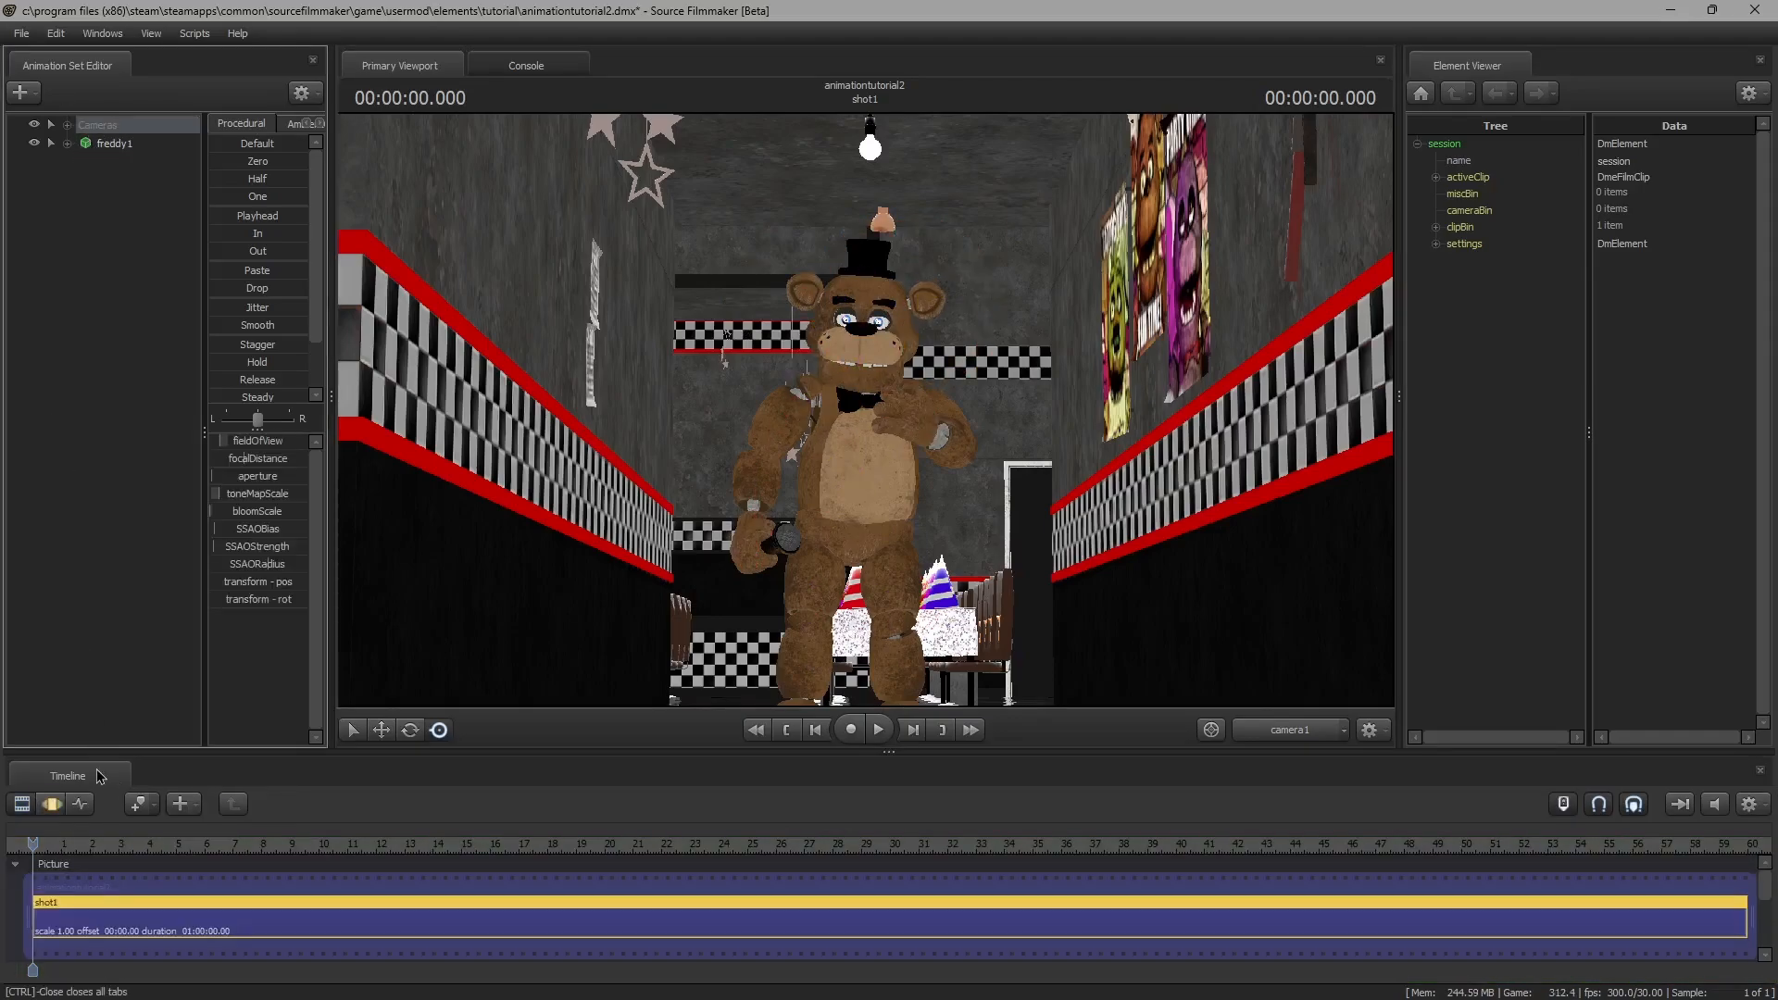
pyautogui.click(54, 805)
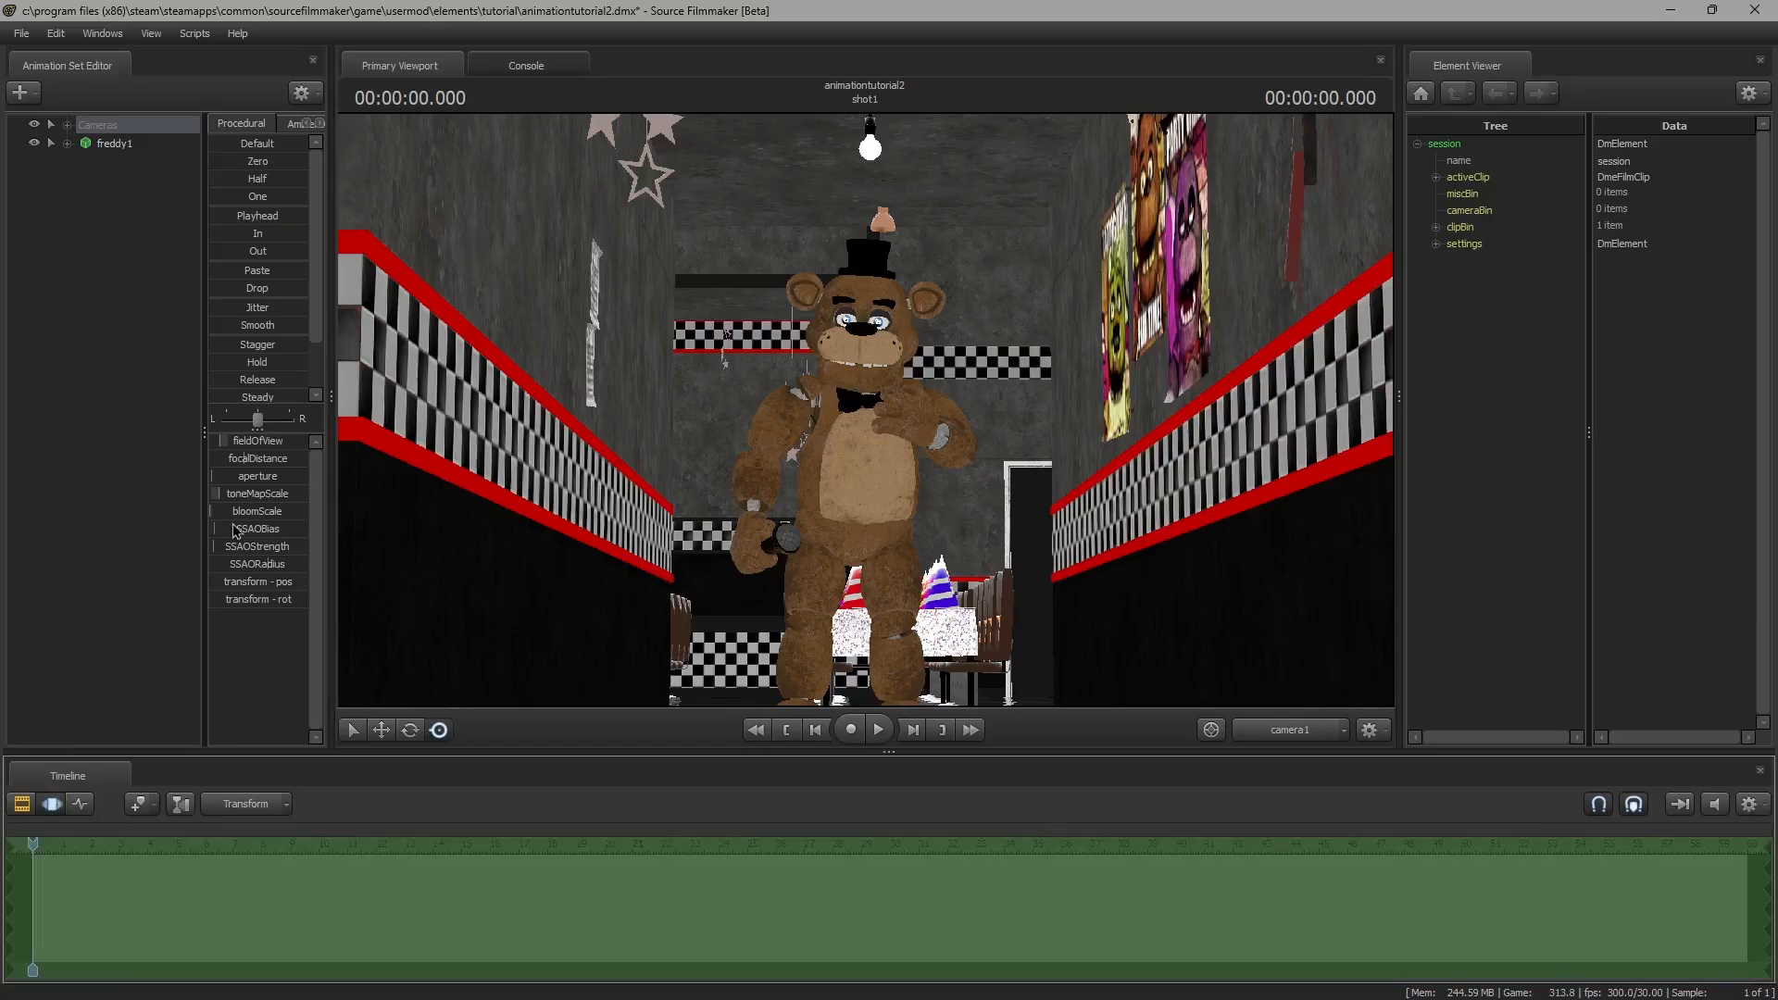
# Edit the maximum of the camera's focalDistance range and raise the focal distance to the end of its slider
pyautogui.click(285, 476)
pyautogui.rightClick(262, 444)
pyautogui.click(307, 494)
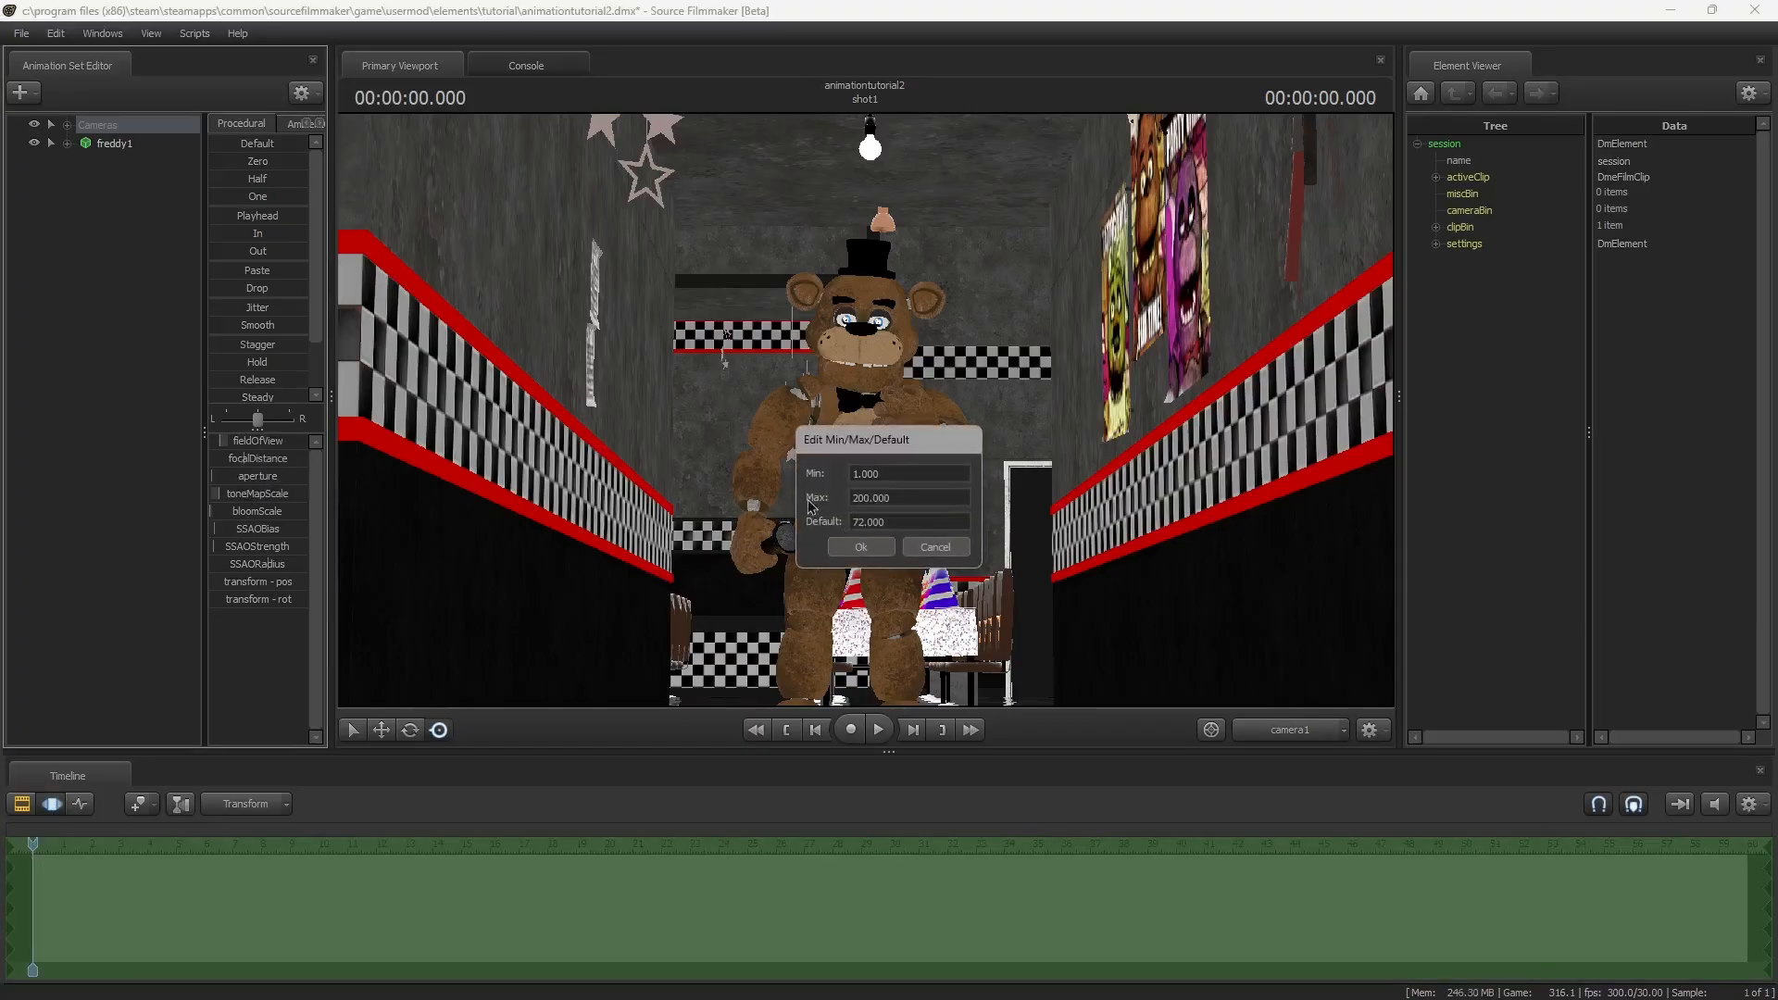
pyautogui.click(858, 498)
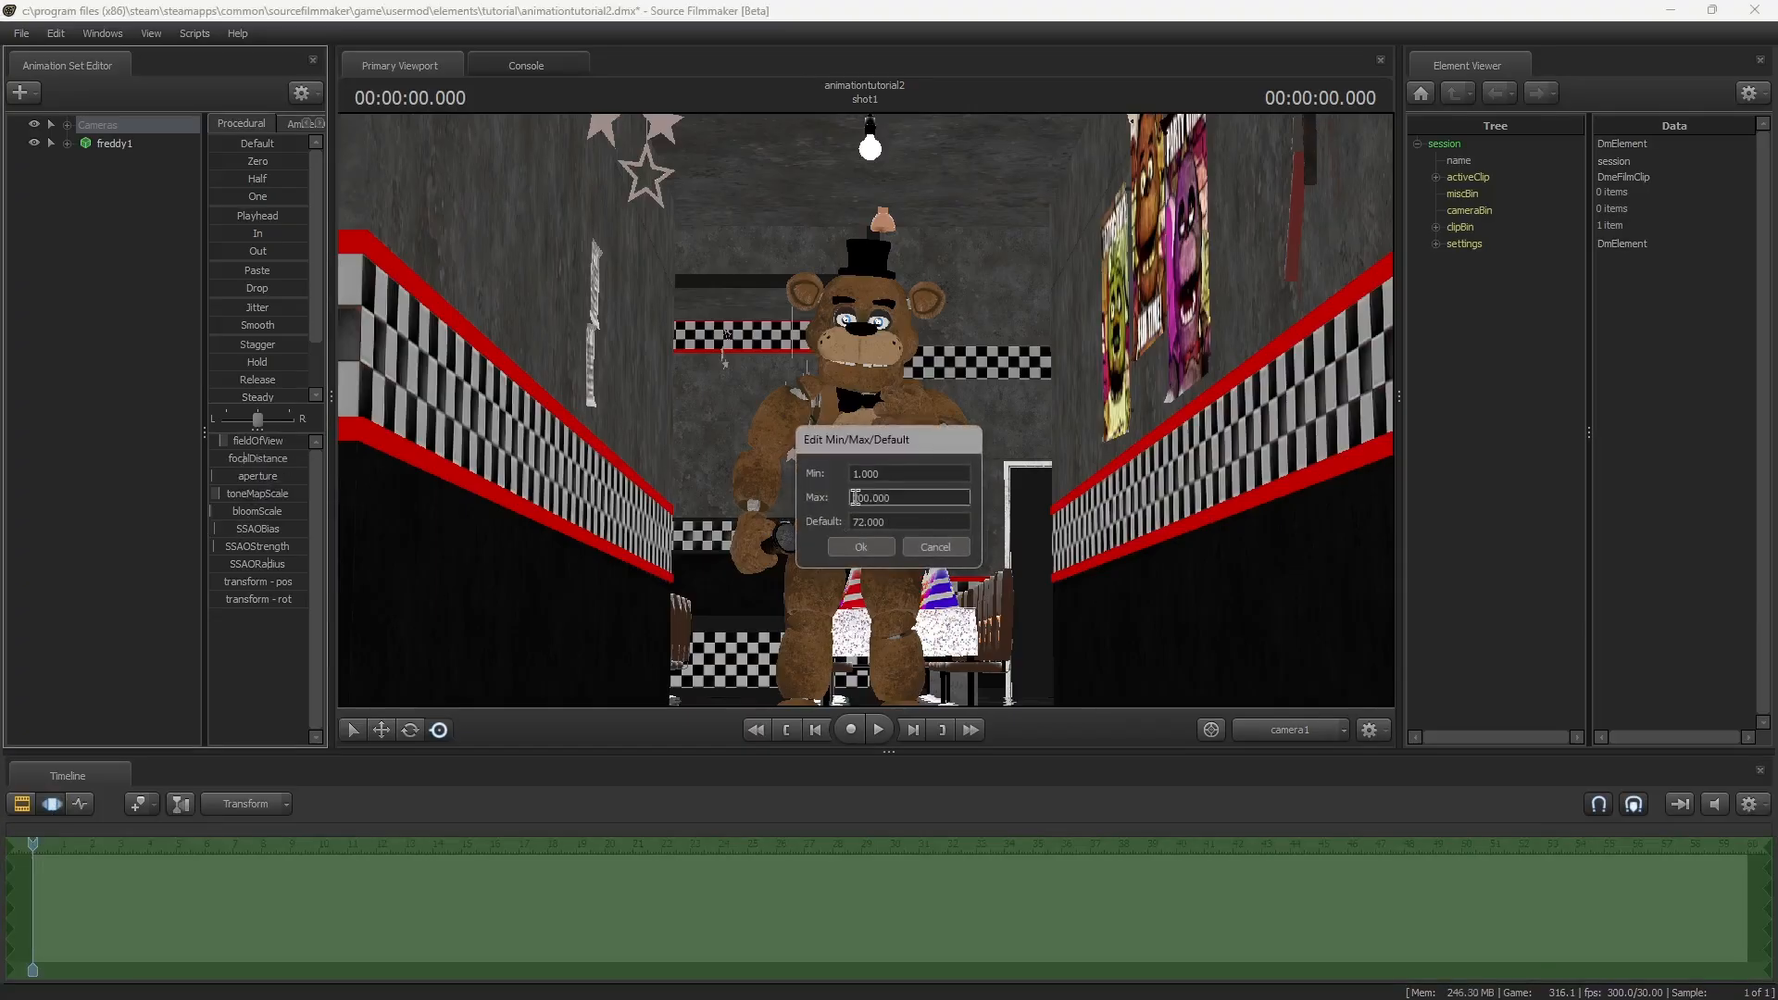
pyautogui.click(861, 546)
pyautogui.moveTo(226, 460)
pyautogui.moveTo(227, 460); pyautogui.dragTo(309, 472)
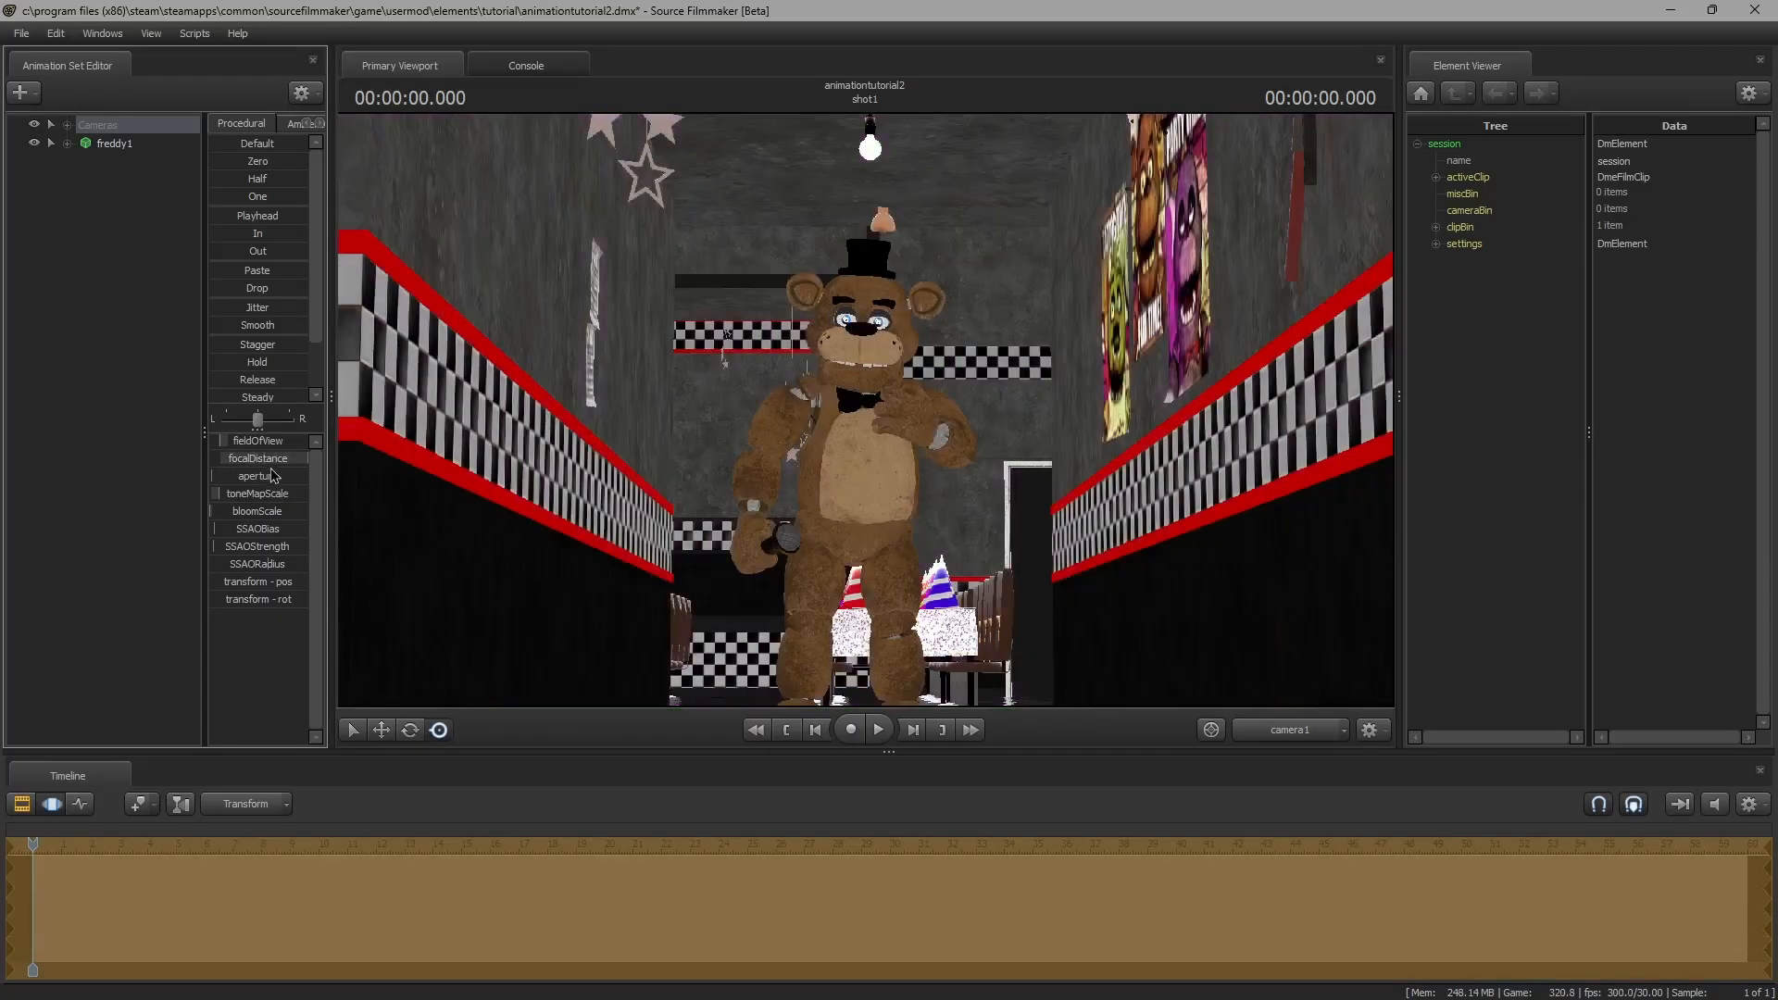
# Edit the min/max range of the camera's focalDistance control again
pyautogui.rightClick(263, 460)
pyautogui.click(319, 492)
pyautogui.rightClick(297, 457)
pyautogui.click(336, 482)
pyautogui.click(859, 506)
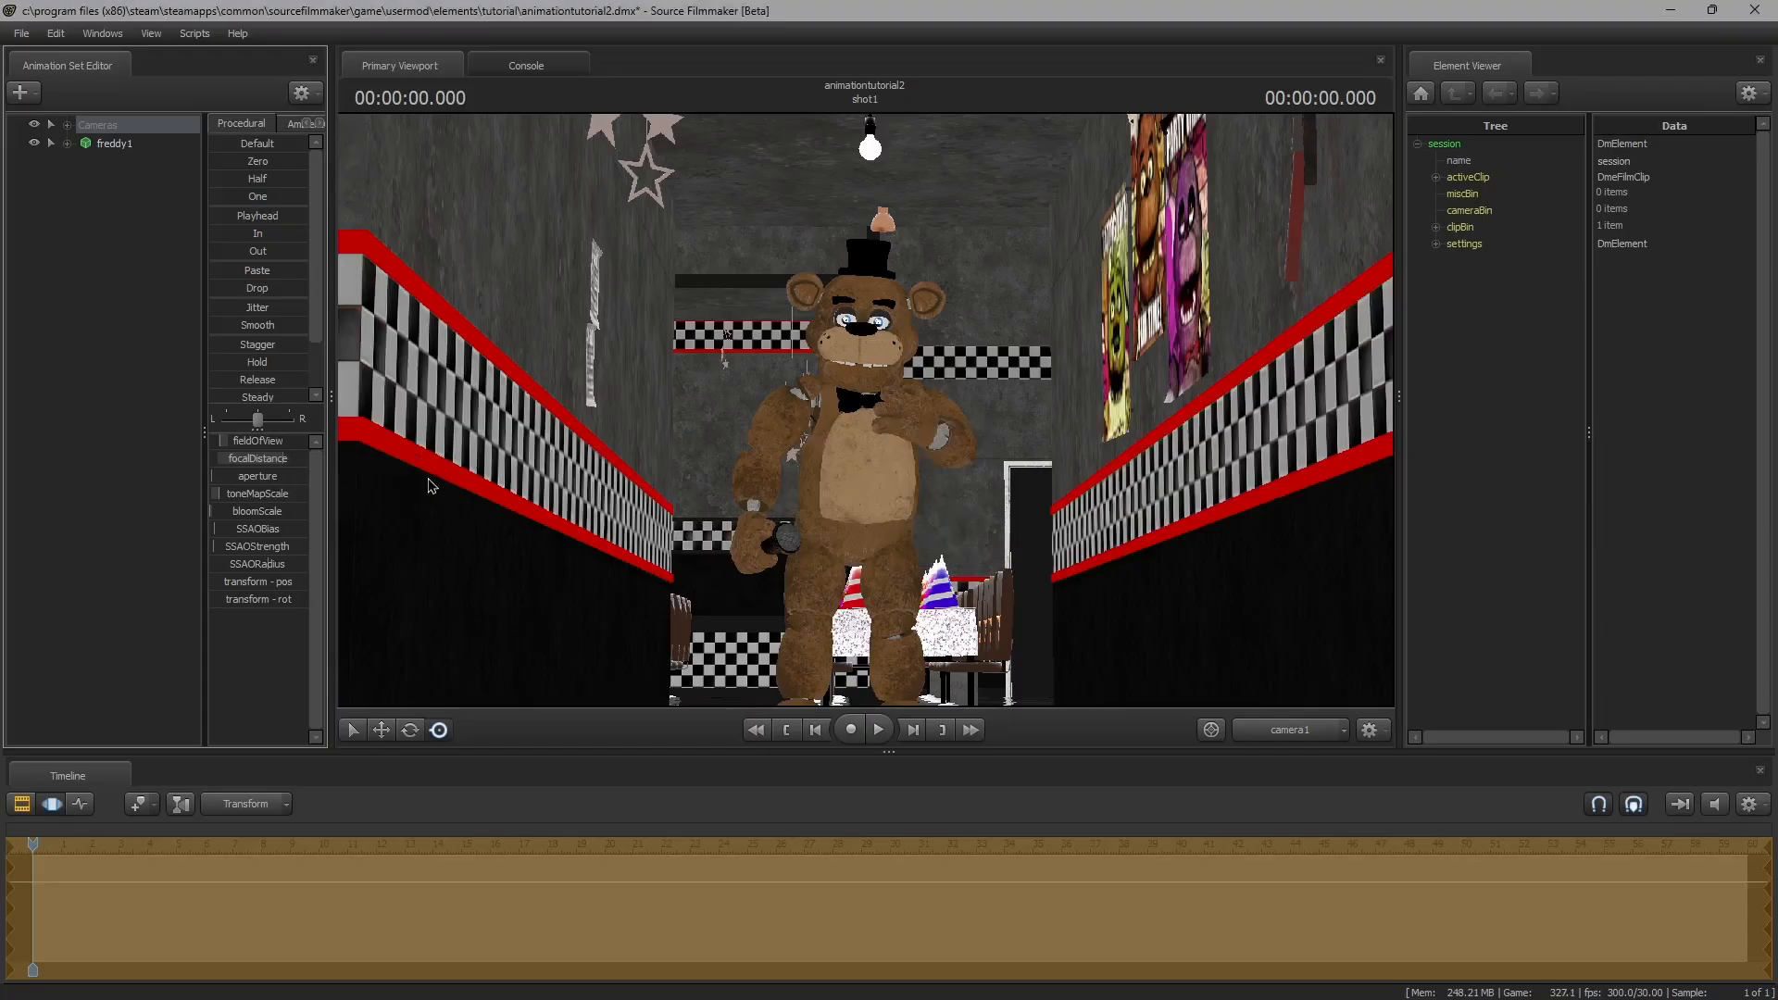
pyautogui.rightClick(262, 456)
pyautogui.click(299, 478)
pyautogui.press('Return')
# Readjust the focalDistance range, lower the focal distance to about mid-slider and raise the camera's aperture
pyautogui.rightClick(262, 460)
pyautogui.click(300, 483)
pyautogui.moveTo(283, 460); pyautogui.dragTo(259, 460)
pyautogui.press('Return')
pyautogui.moveTo(243, 476); pyautogui.dragTo(266, 476)
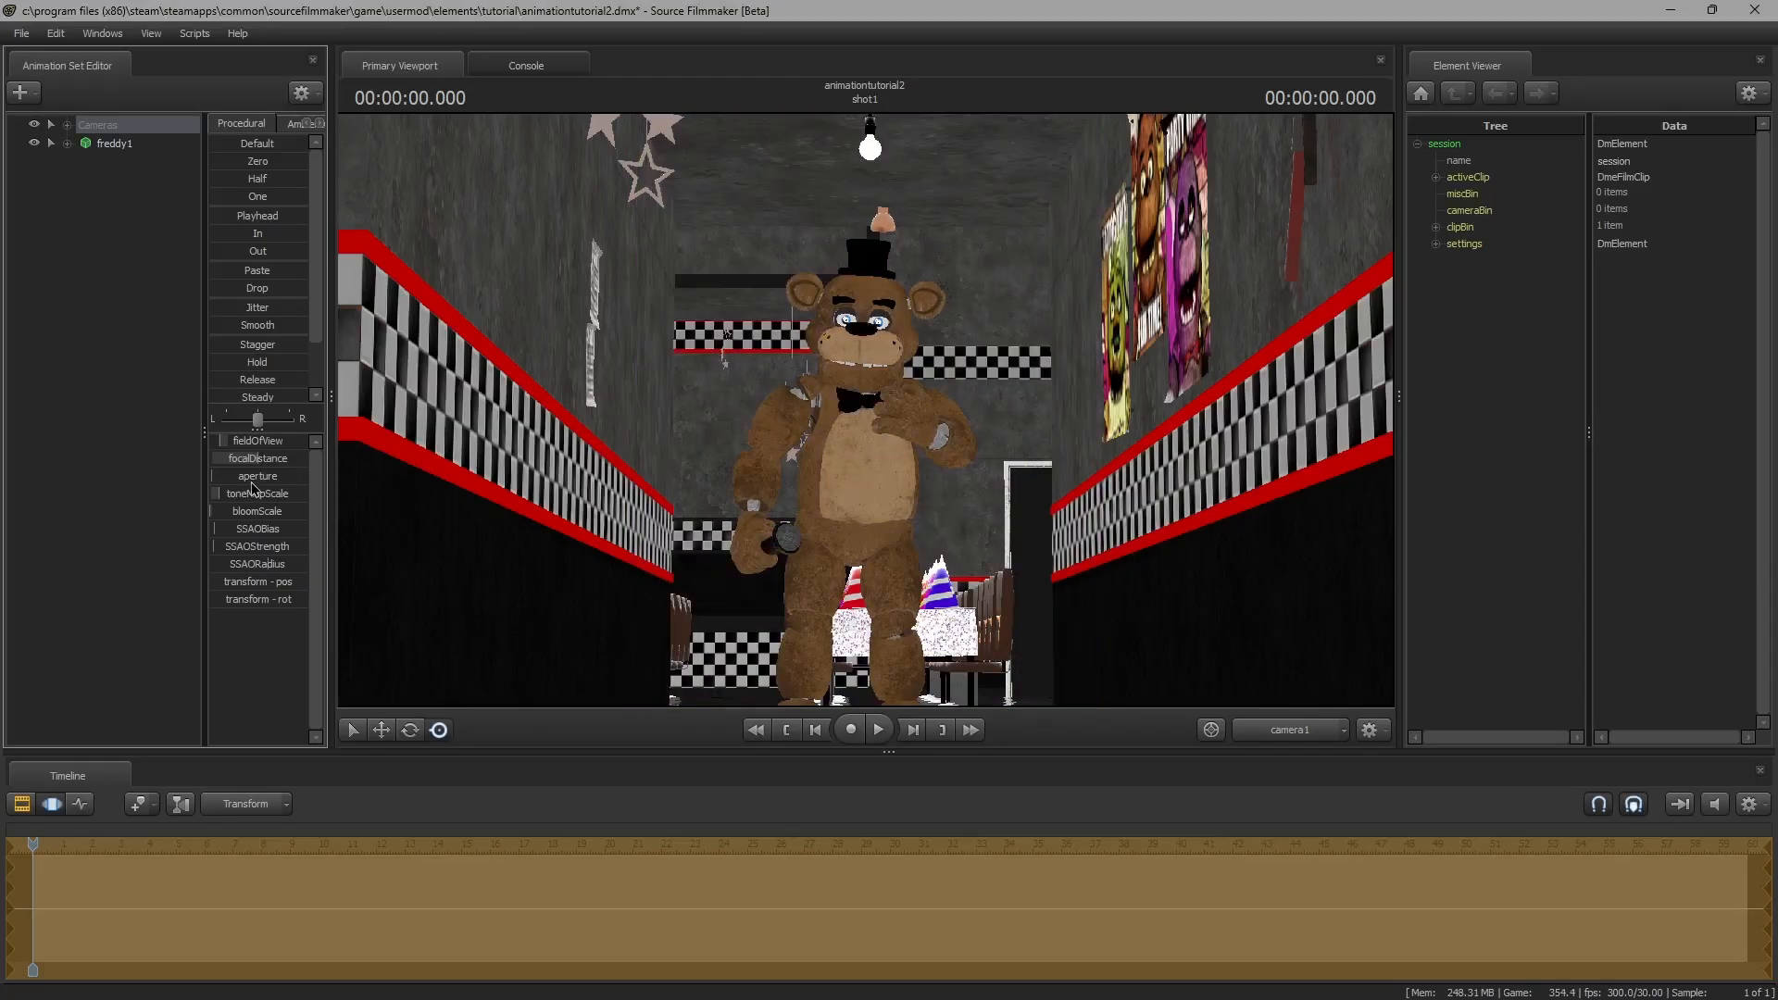
# Return to the Clip Editor, adjust the viewport's render settings and save the session
pyautogui.click(21, 804)
pyautogui.rightClick(461, 506)
pyautogui.click(494, 519)
pyautogui.moveTo(861, 383); pyautogui.dragTo(1266, 340)
pyautogui.click(1150, 372)
pyautogui.click(1343, 559)
pyautogui.hotkey('ctrl', 's')
pyautogui.click(754, 652)
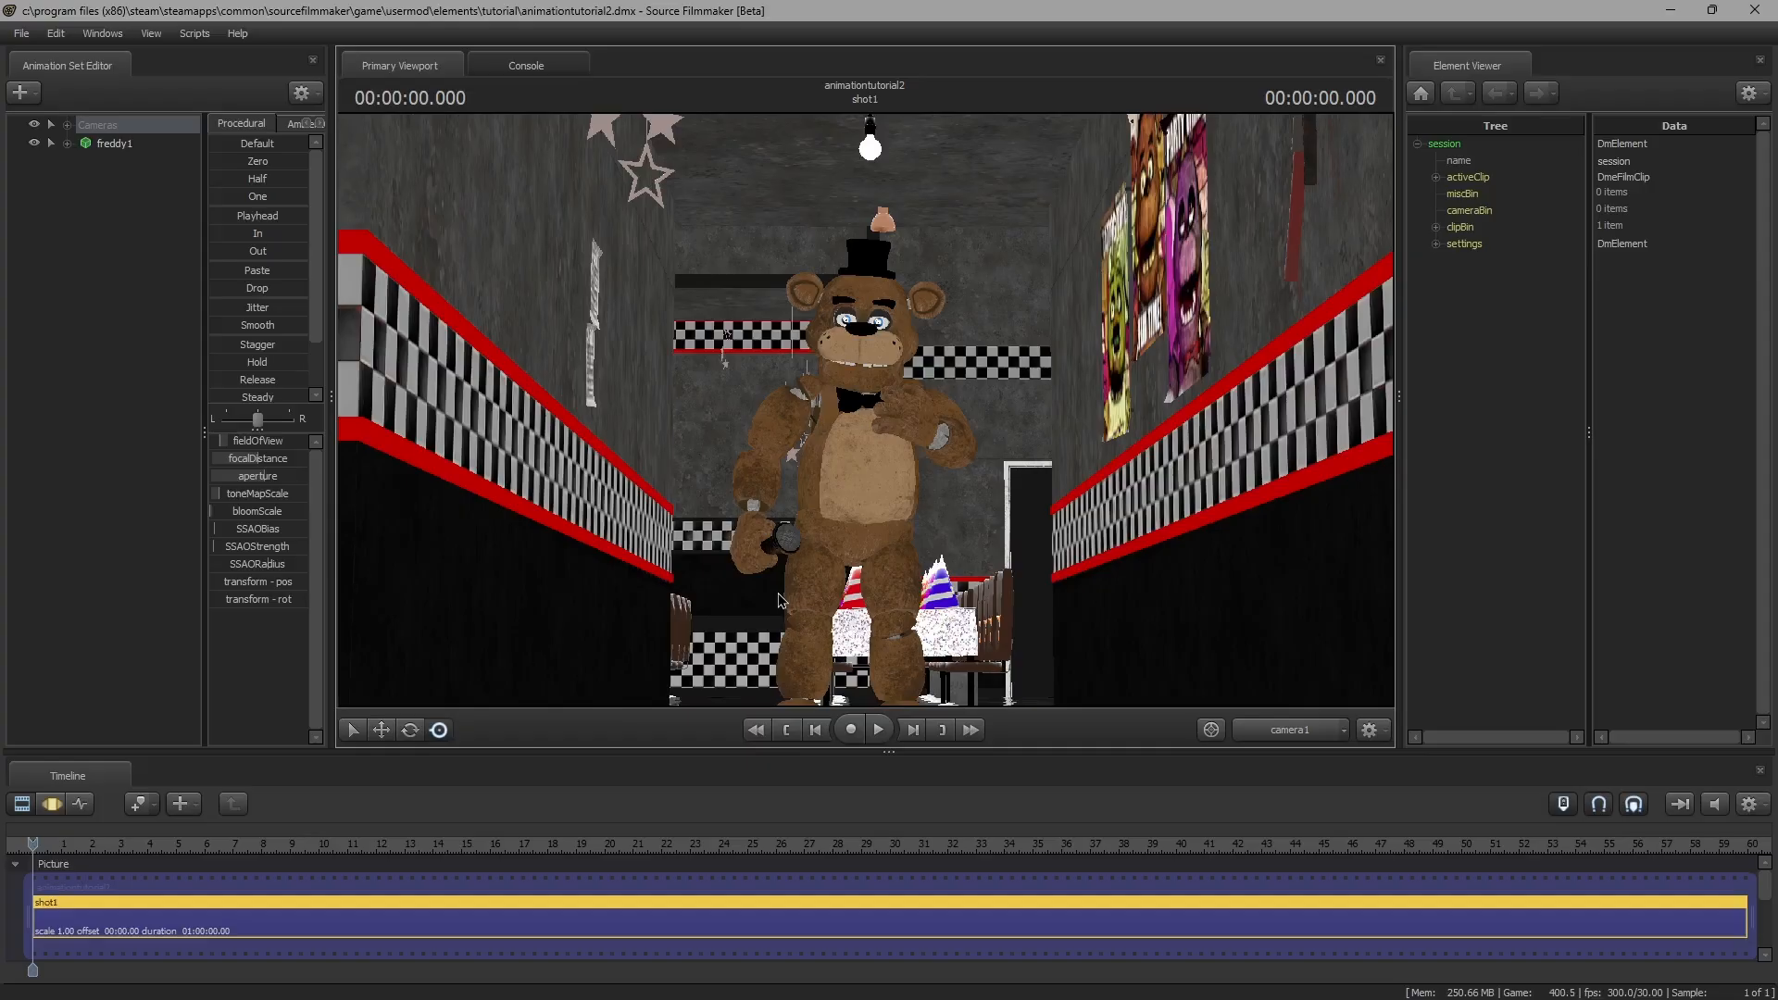
# Switch to Steam and open the Source Filmmaker Workshop
pyautogui.moveTo(424, 998)
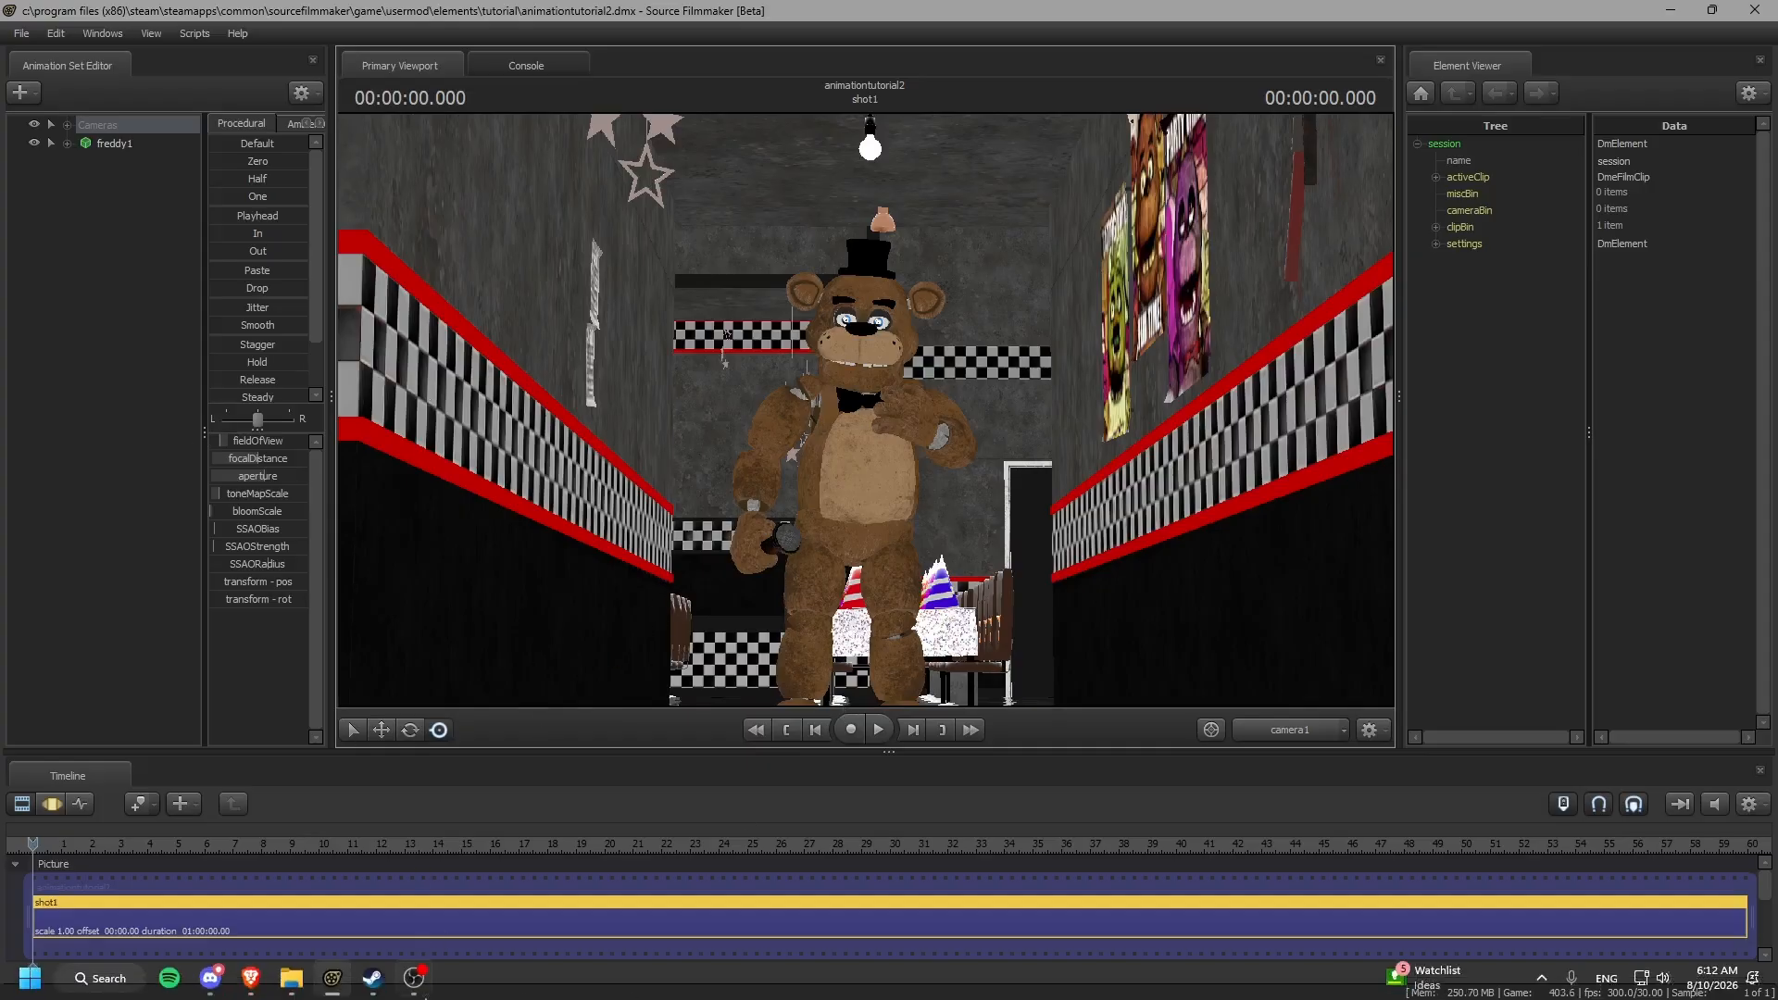
pyautogui.click(378, 980)
pyautogui.scroll(10, 526, 752)
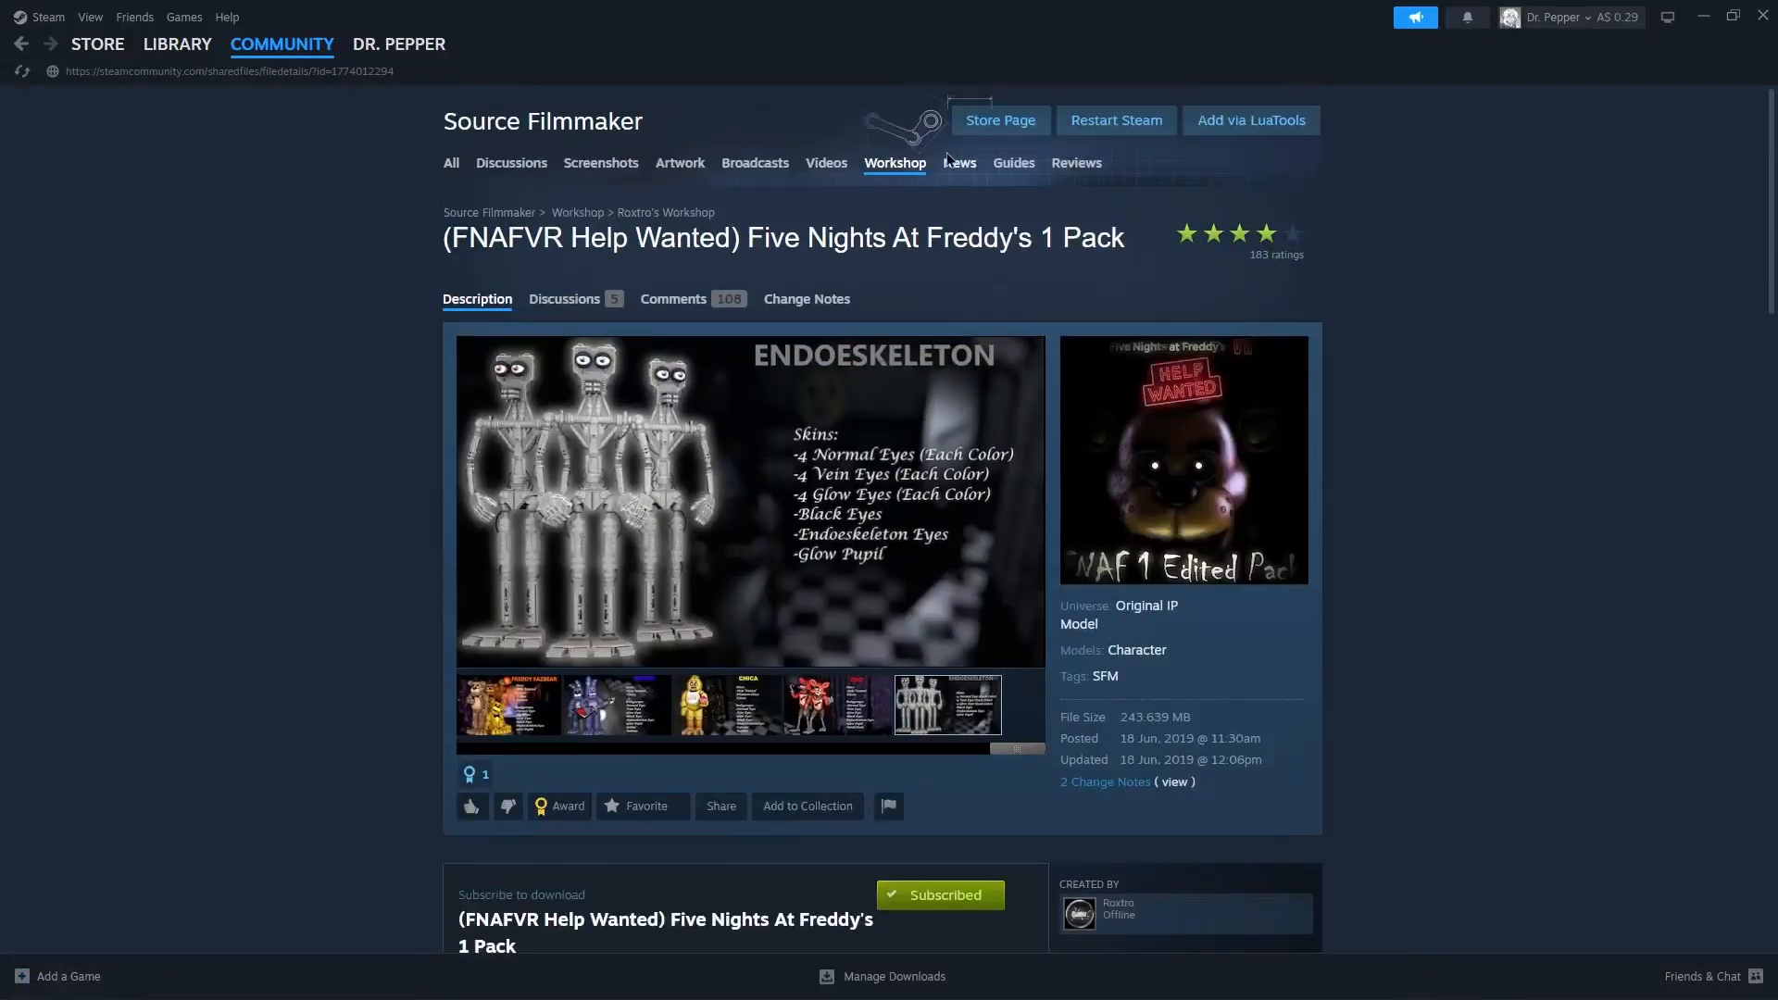
pyautogui.click(884, 169)
# Search the Source Filmmaker Workshop for "fnaf freddy voicelines"
pyautogui.scroll(-3, 534, 637)
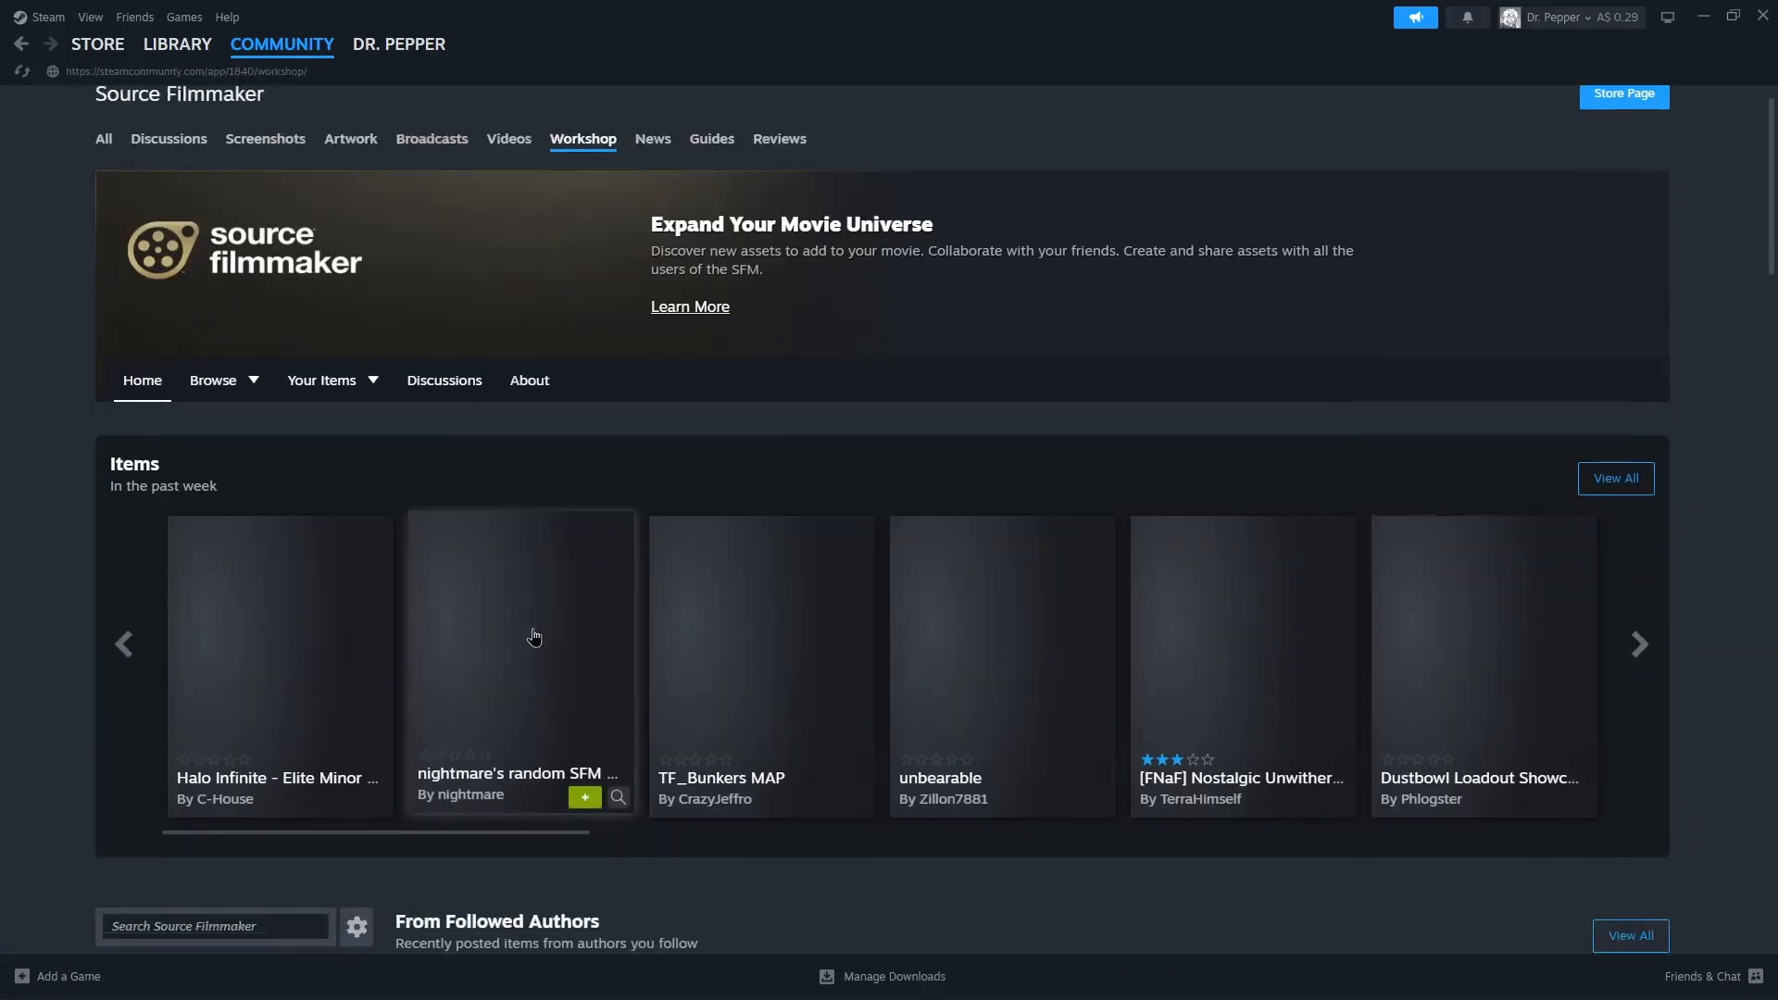
pyautogui.scroll(-3, 534, 638)
pyautogui.click(265, 666)
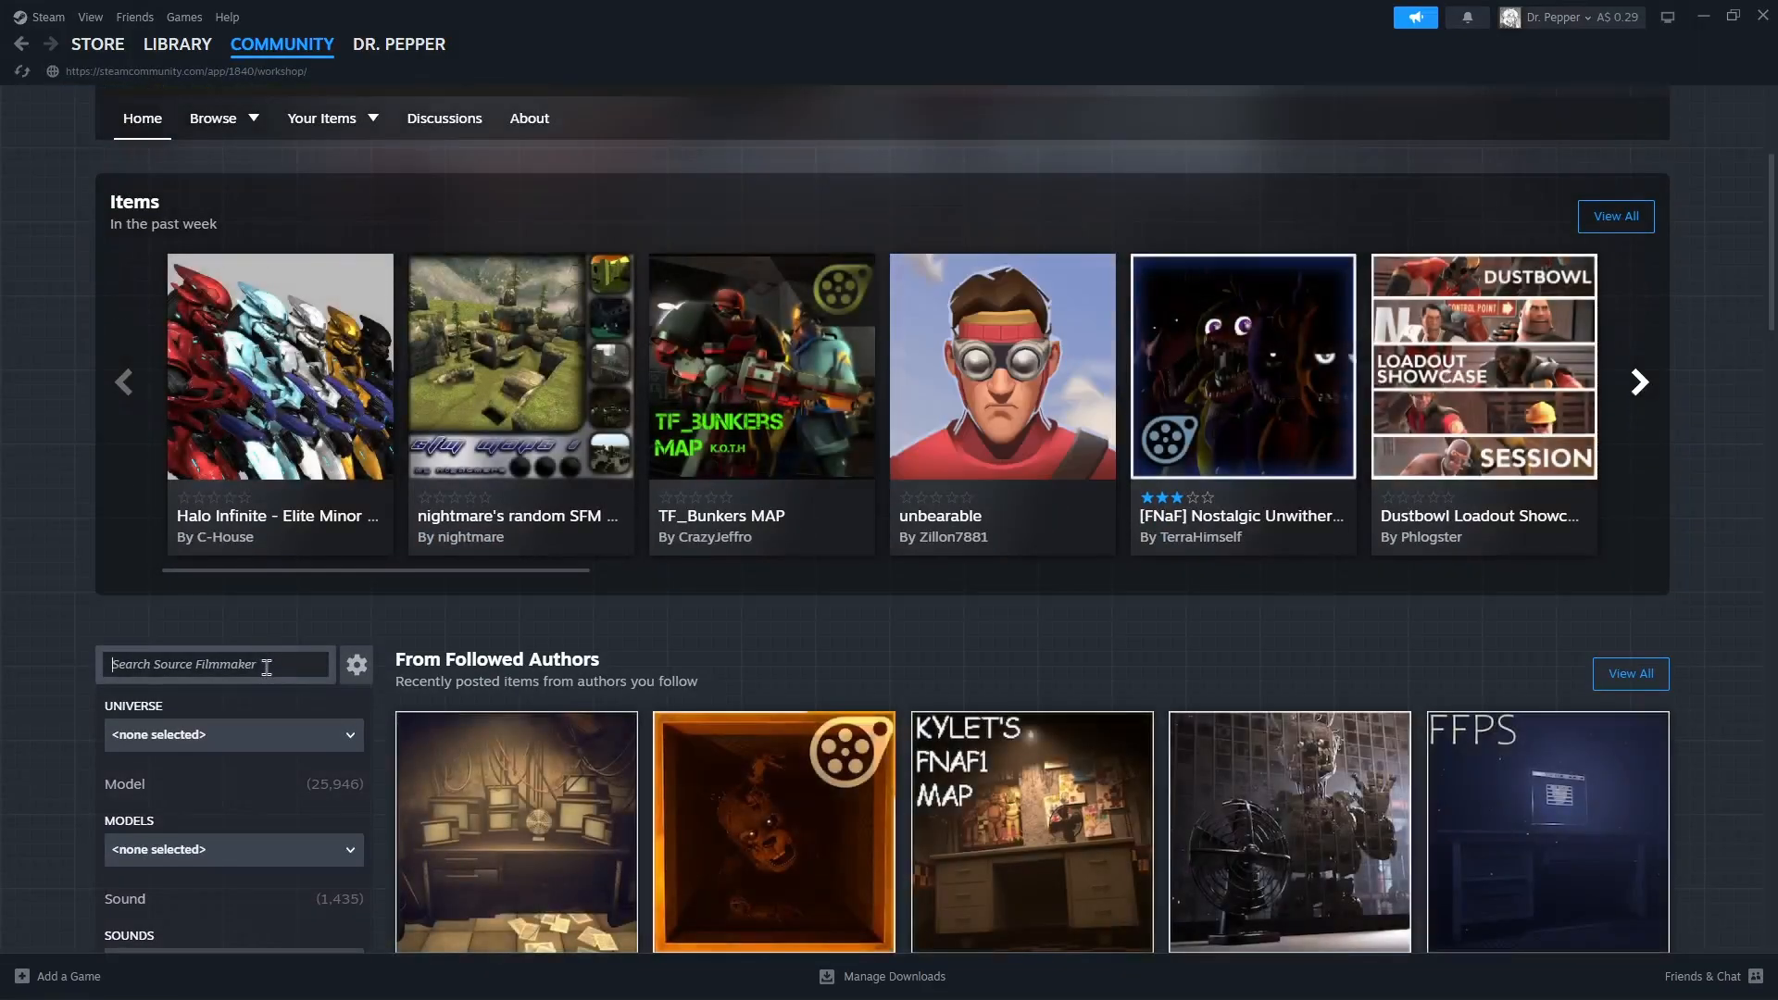
pyautogui.write('fnaf')
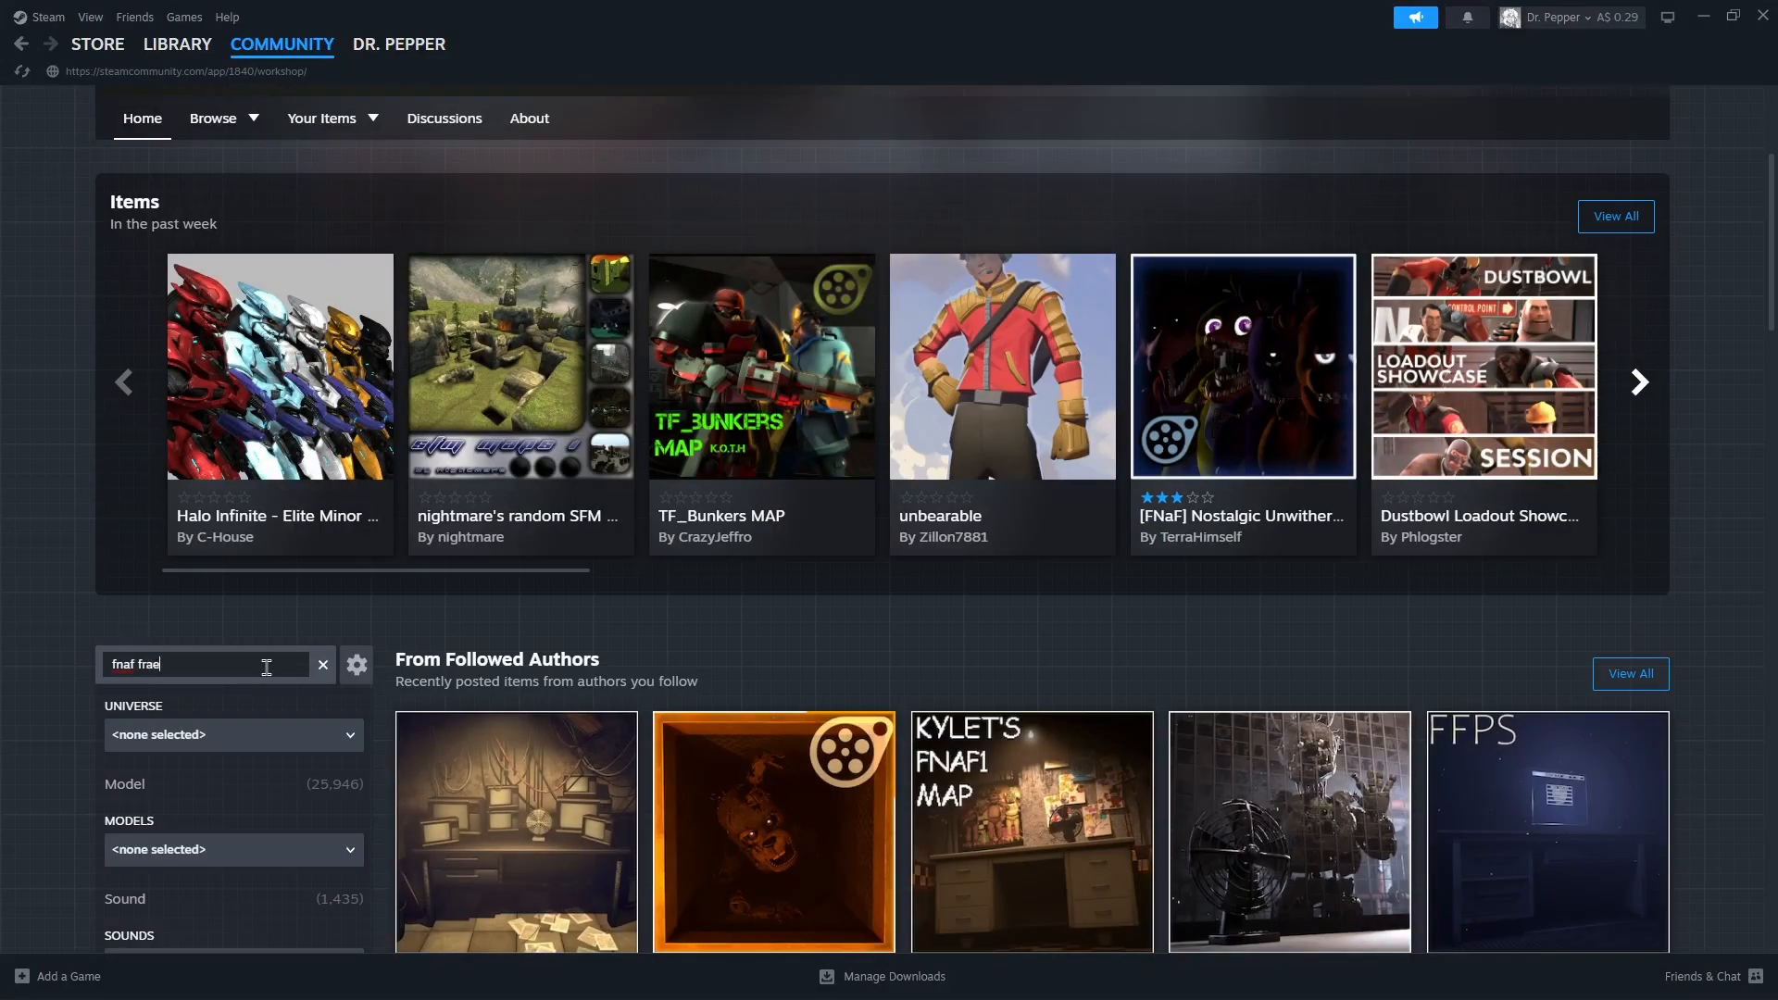
pyautogui.write(' freddy voicelines')
pyautogui.press('Return')
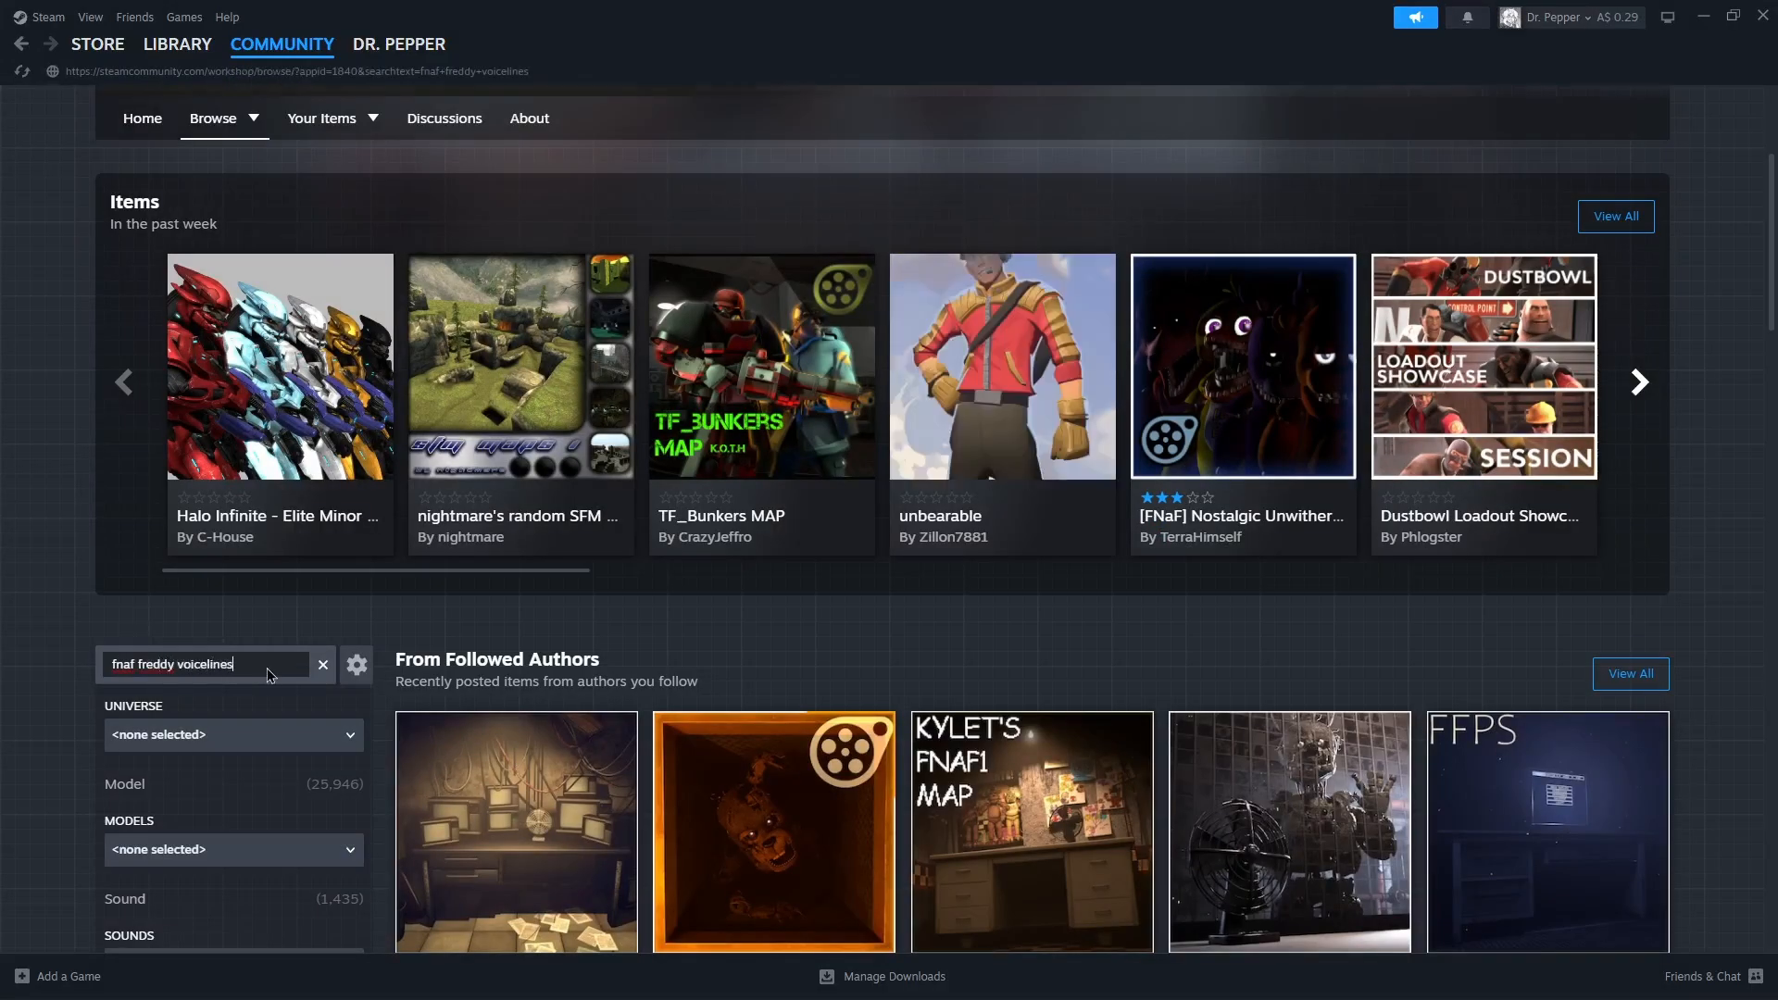
# Restrict the results to the Sound category and subscribe to [FNaF AR] Freddy Voice Clips
pyautogui.scroll(-5, 268, 675)
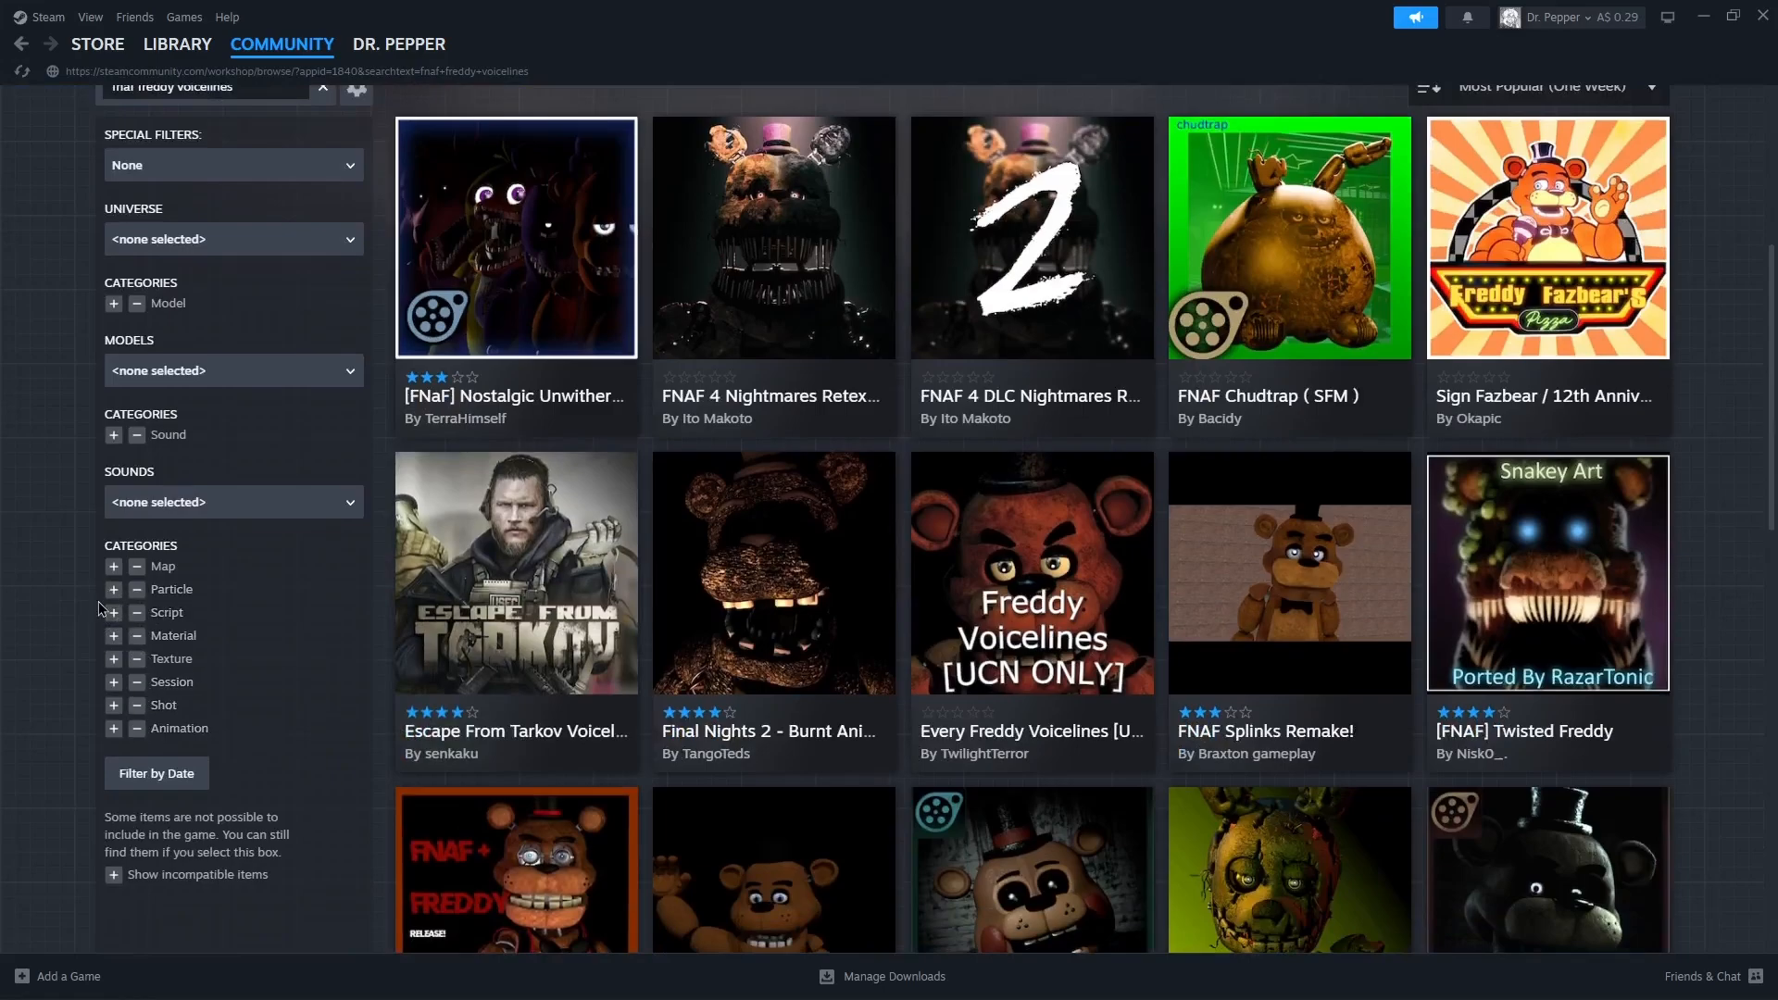
pyautogui.click(113, 435)
pyautogui.click(1287, 269)
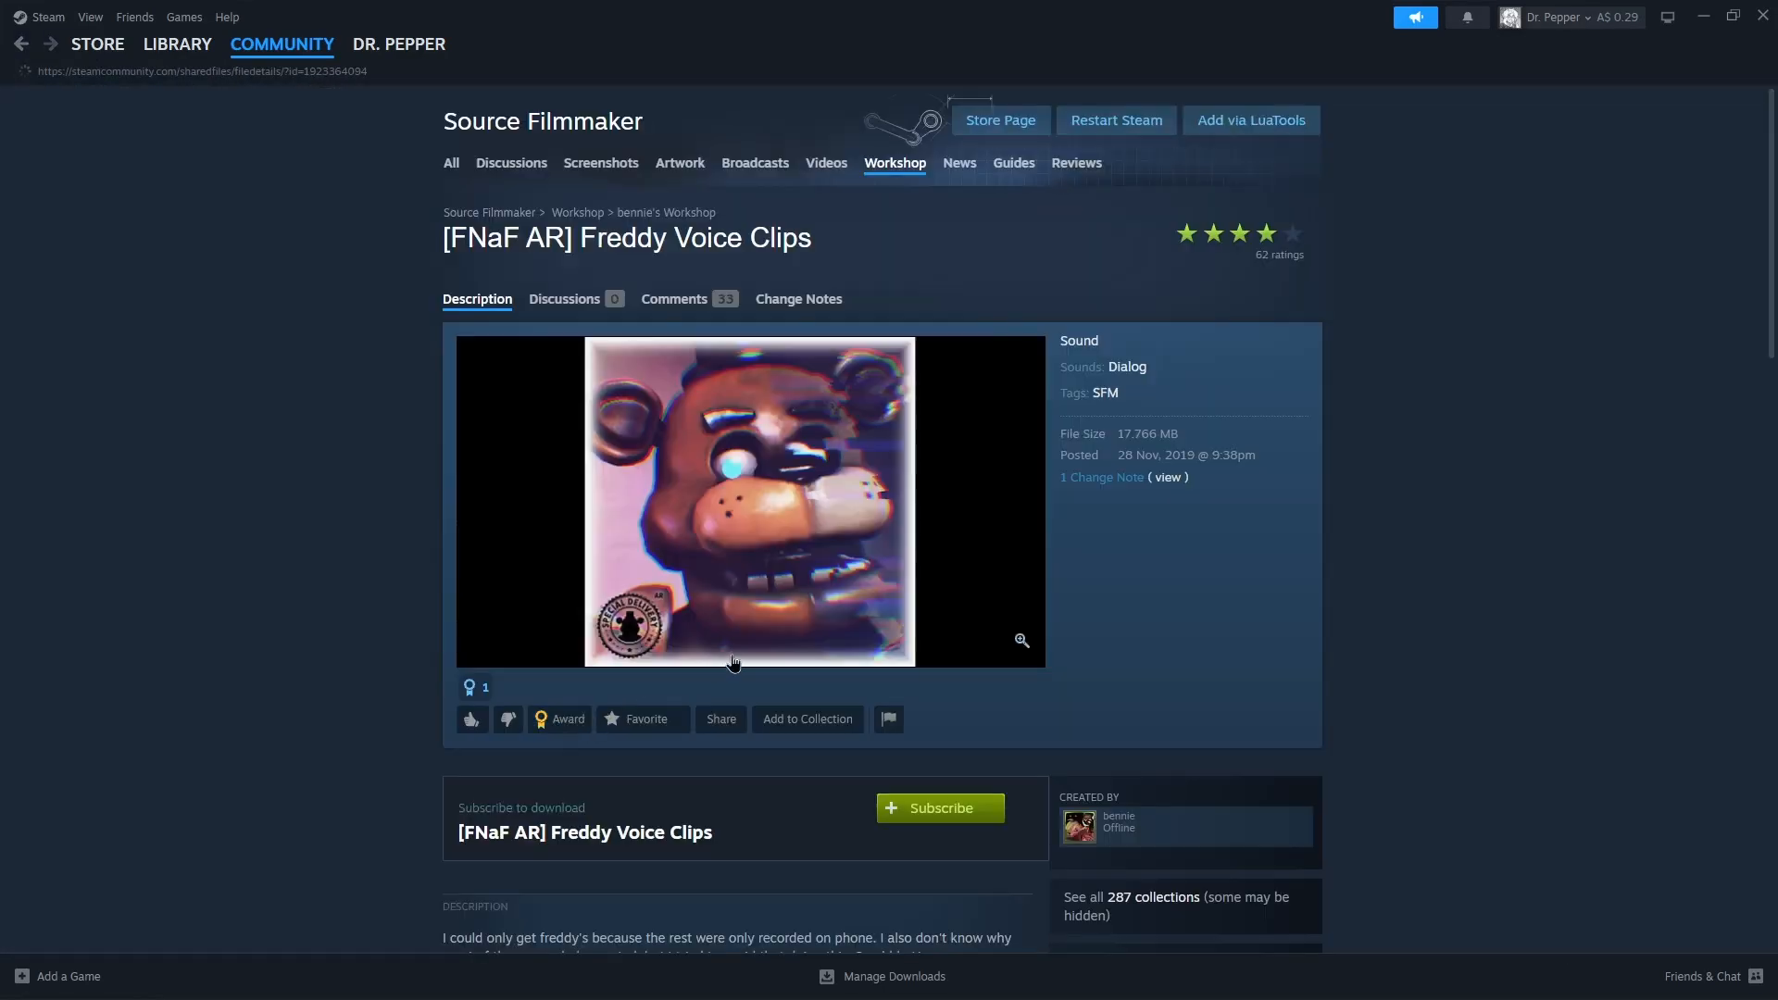
pyautogui.scroll(-3, 741, 656)
pyautogui.click(937, 505)
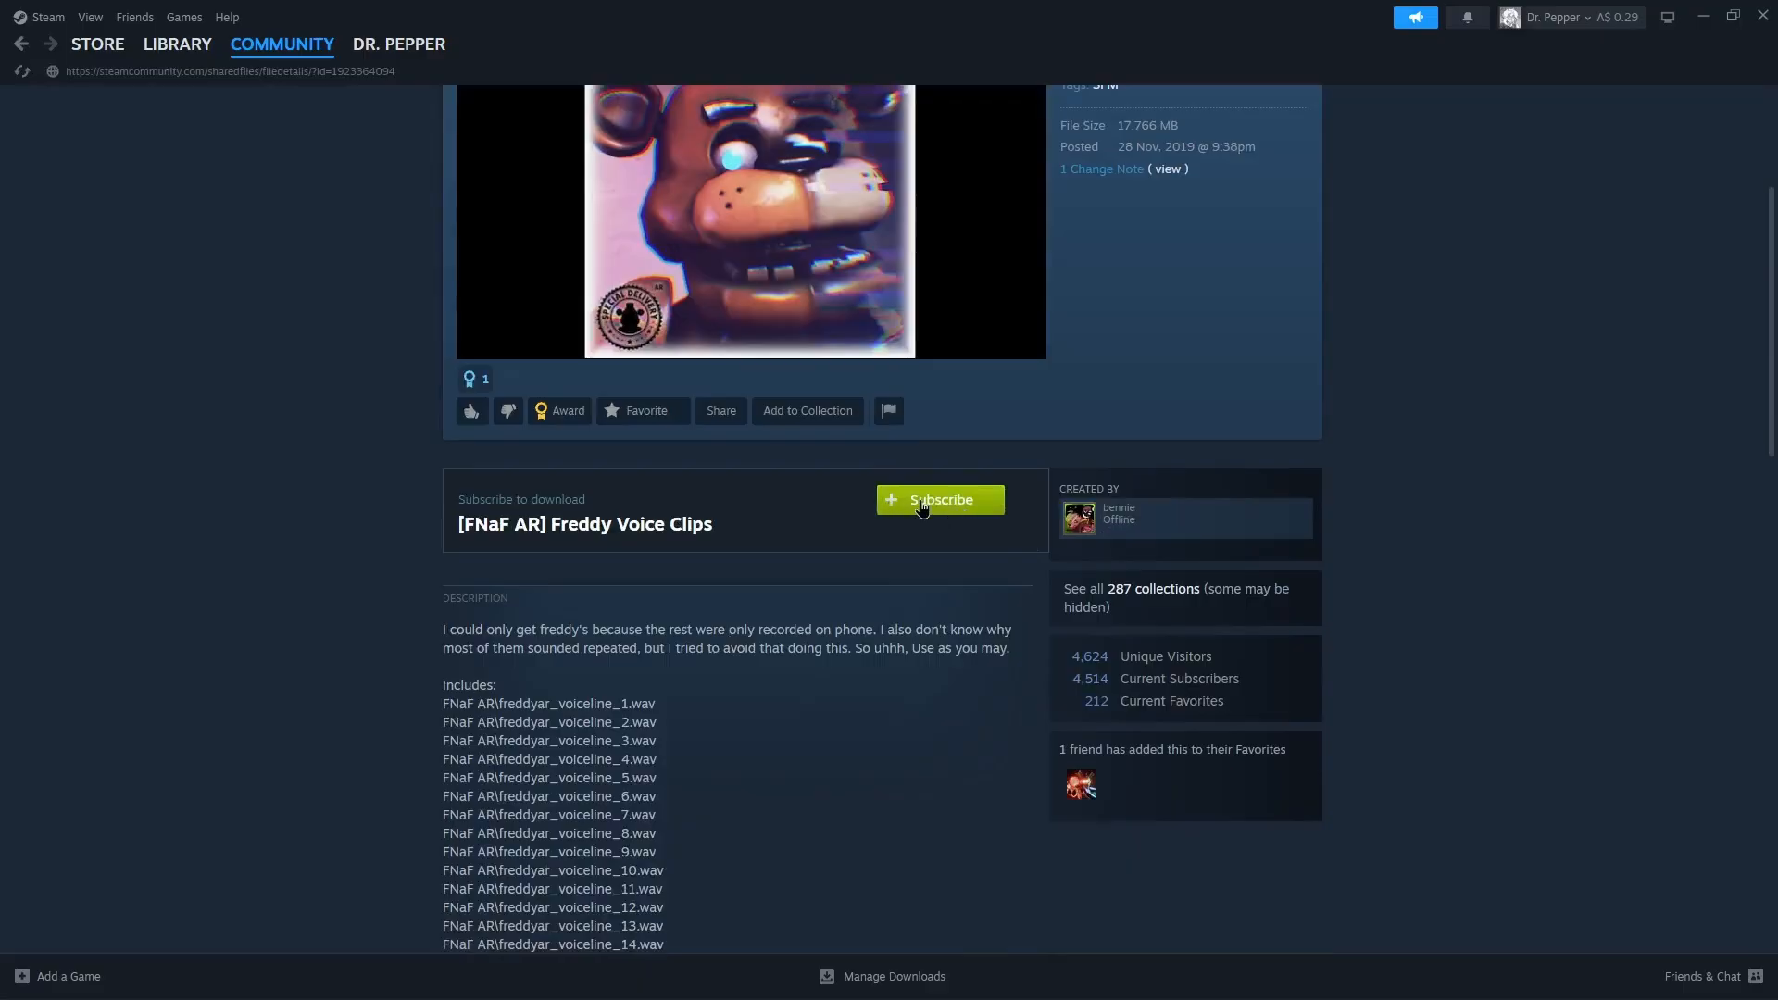
# Switch back to Source Filmmaker and download the queued [FNaF AR] Freddy Voice Clips from the Workshop
pyautogui.click(333, 977)
pyautogui.click(338, 893)
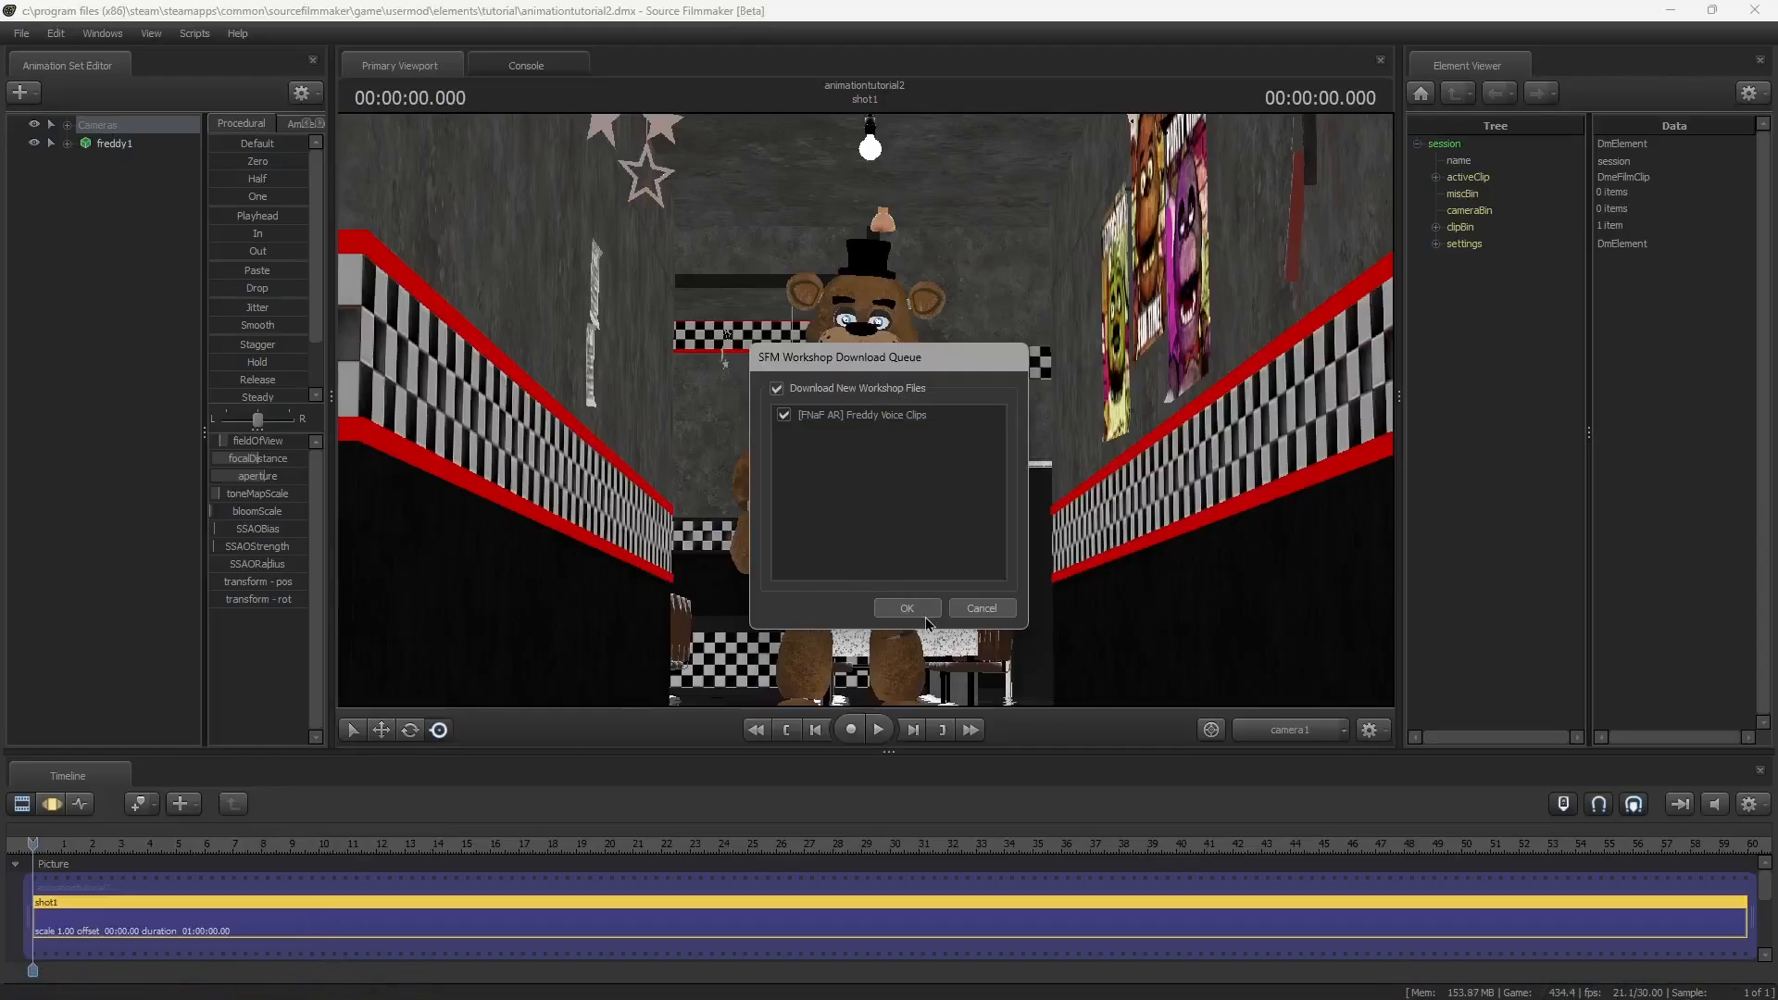
pyautogui.click(917, 615)
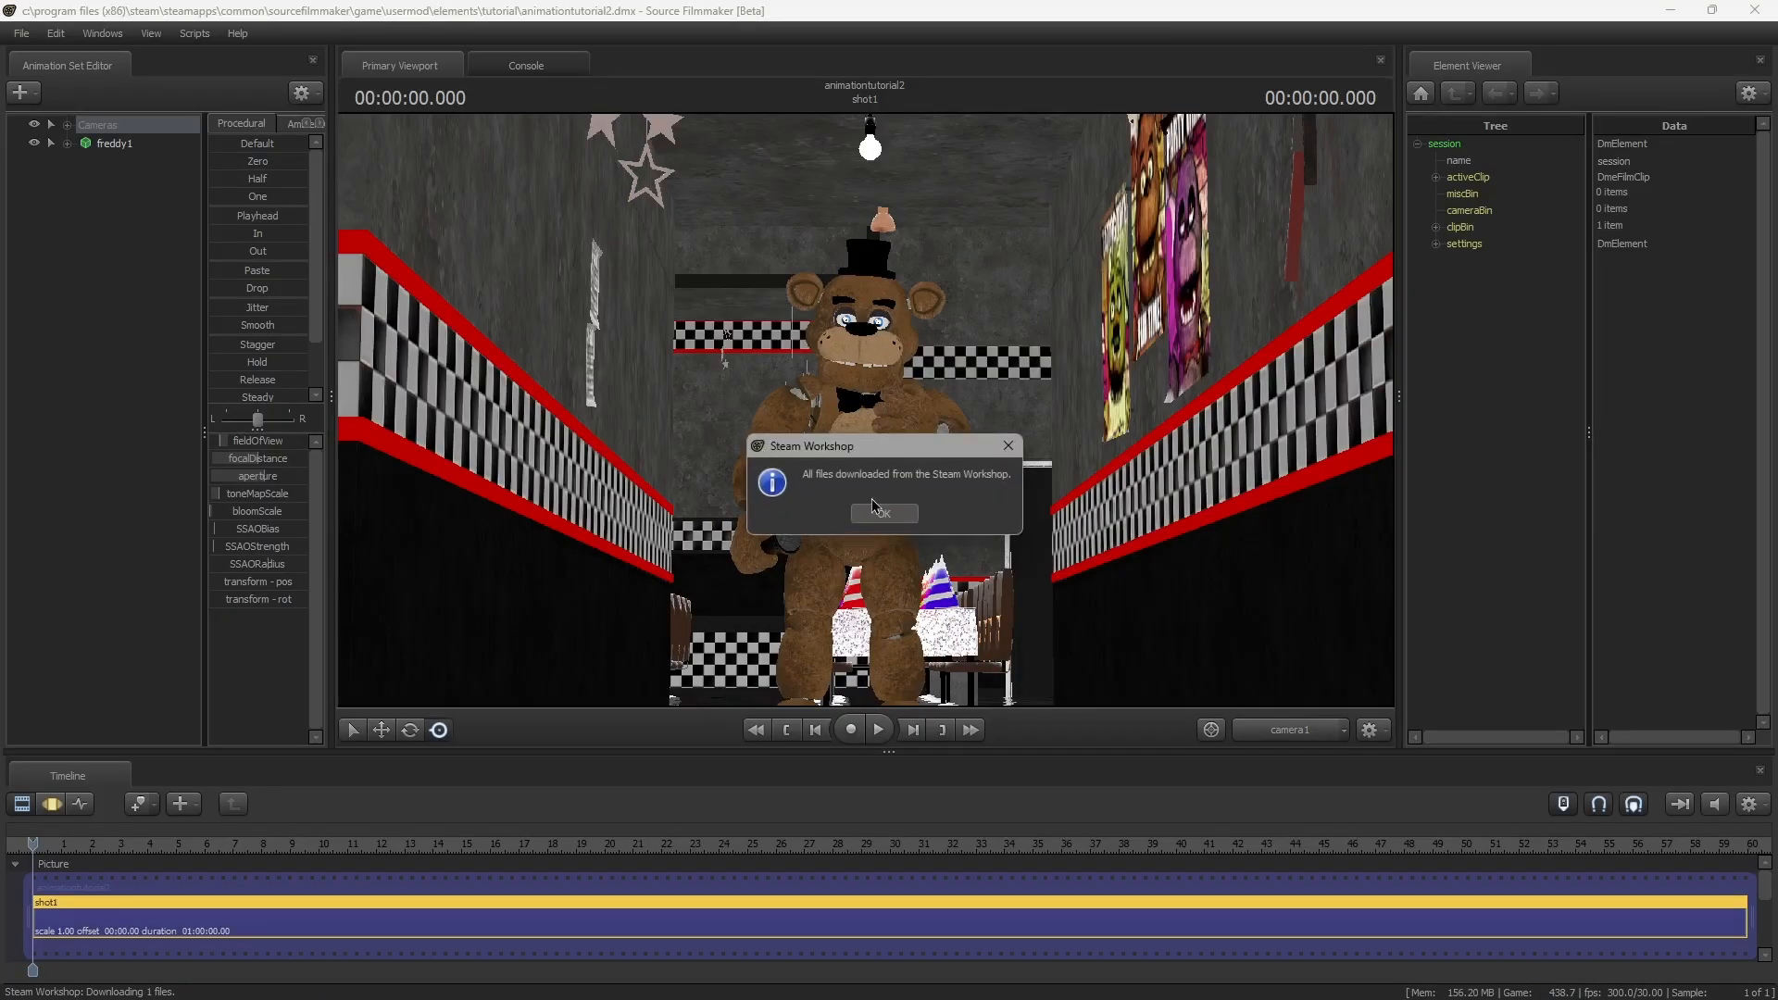
pyautogui.click(882, 512)
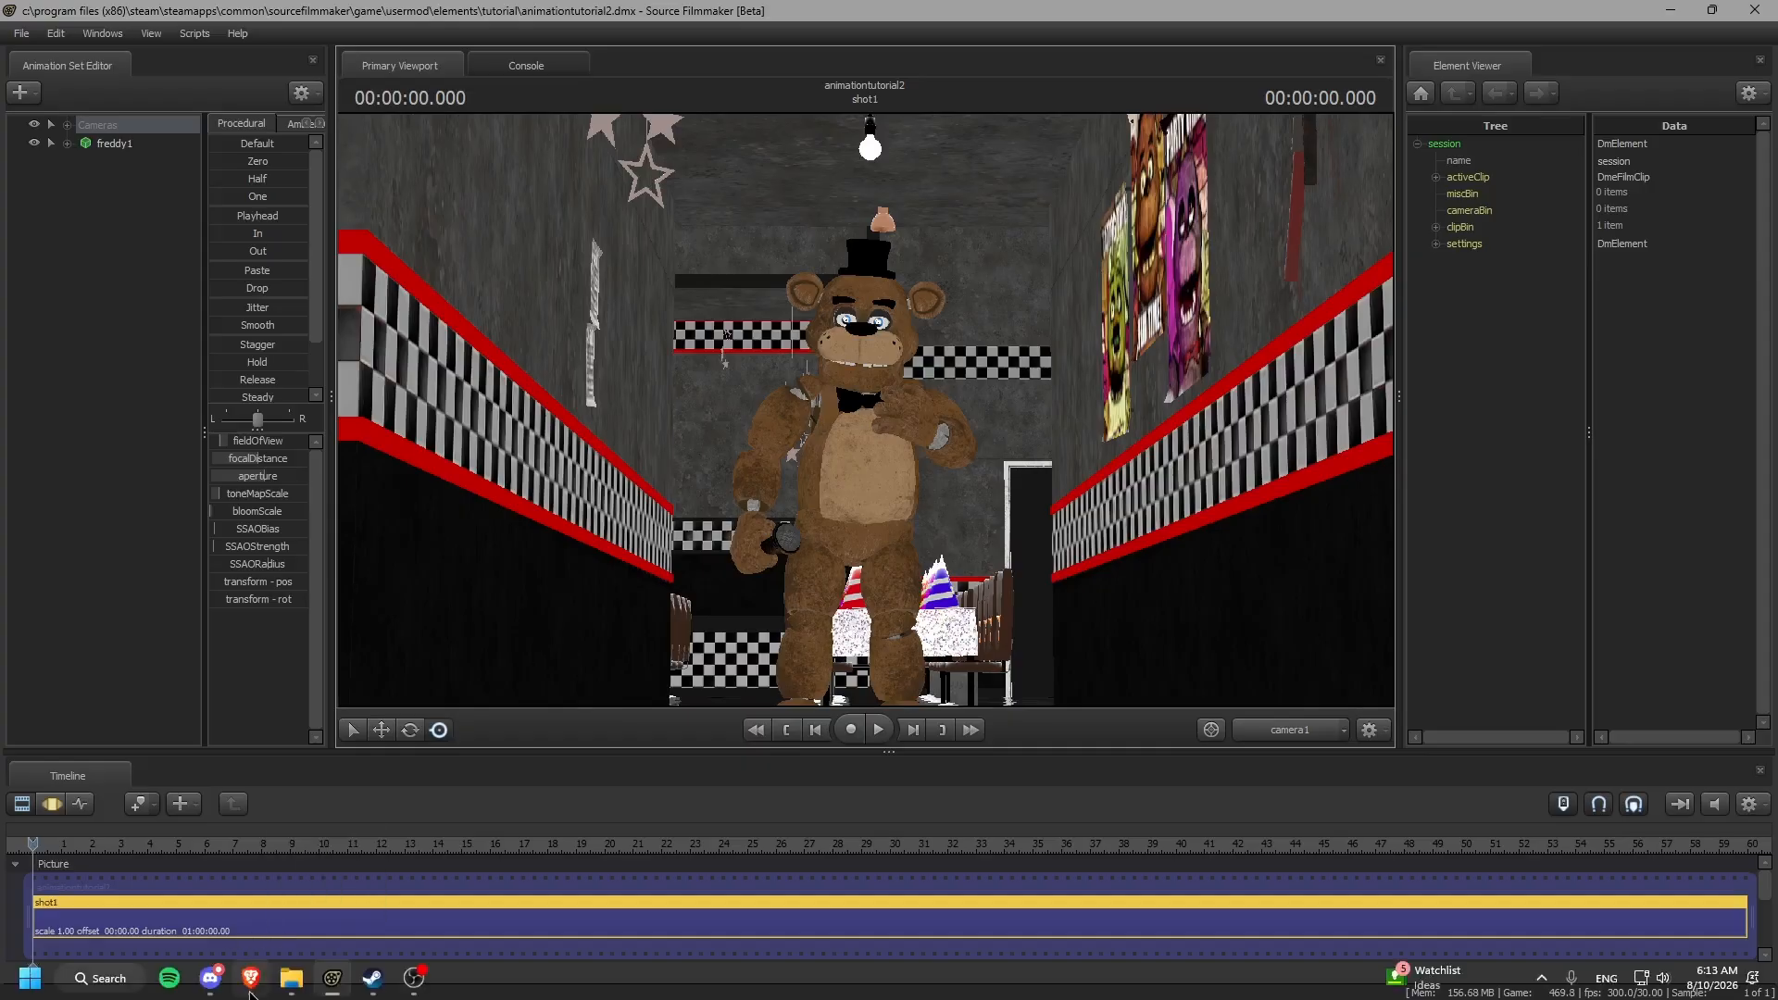
# Switch to the Brave browser and search YouTube for "fnaf ar freddy voice lines"
pyautogui.click(250, 989)
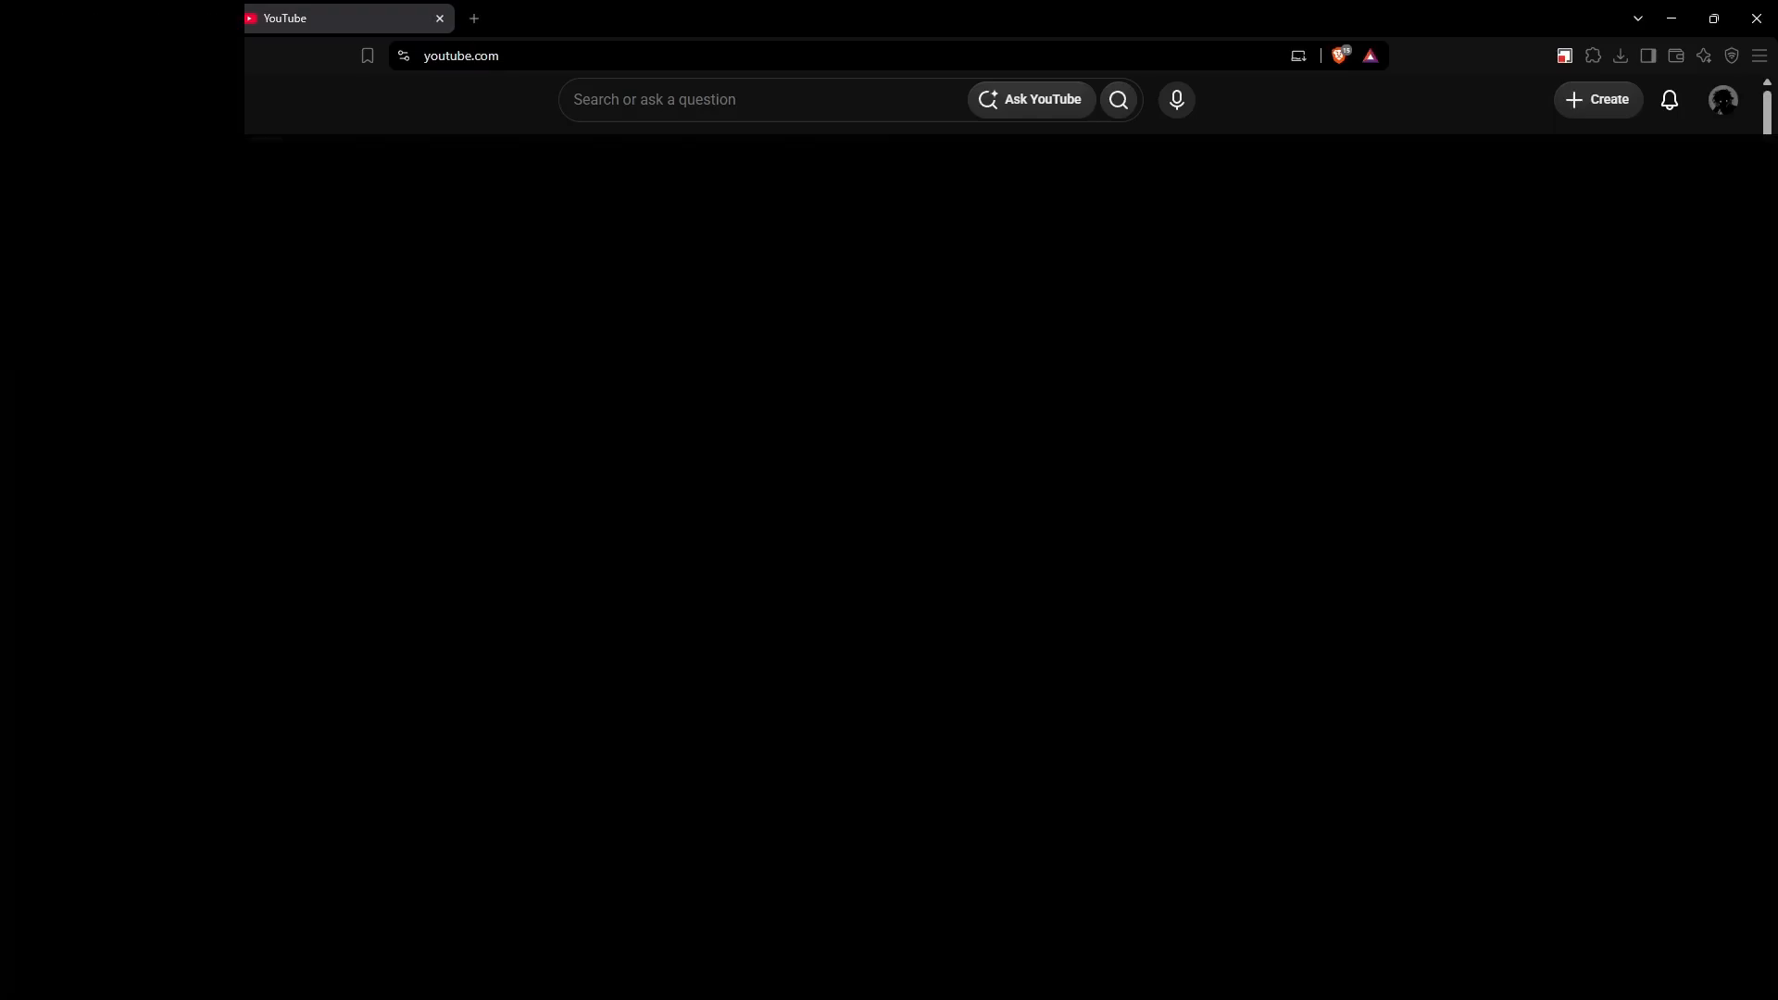
pyautogui.click(686, 97)
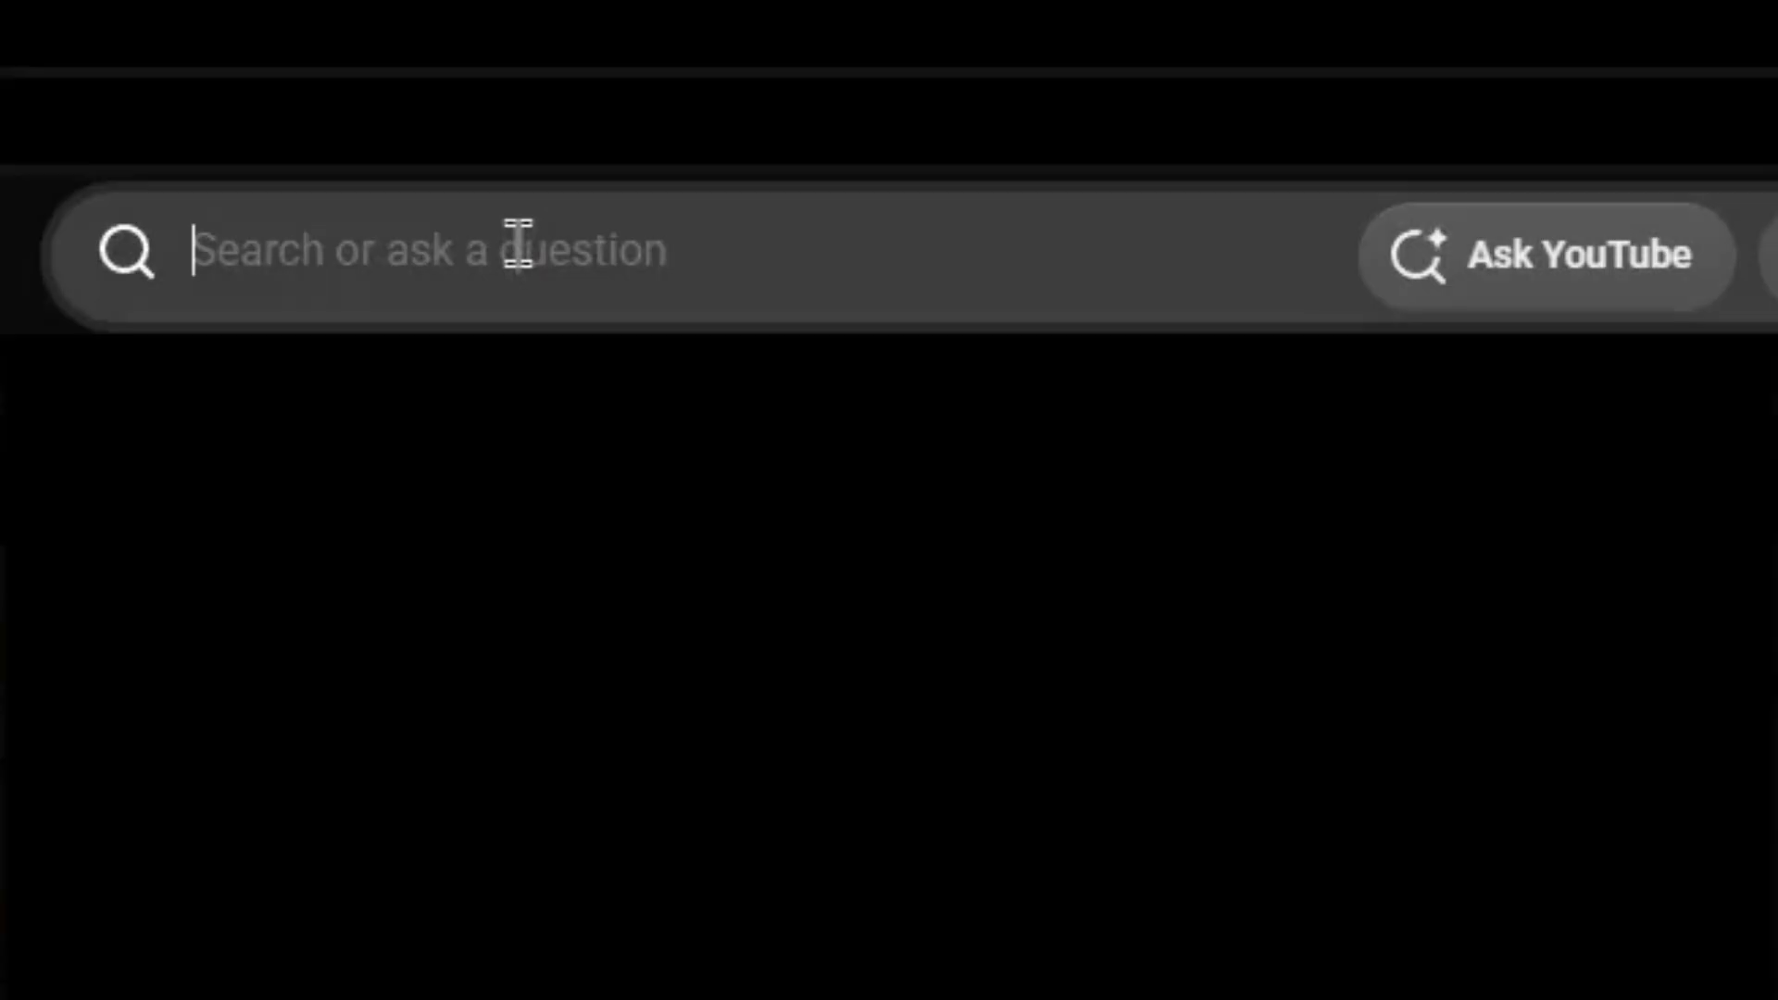
pyautogui.write('fnaf ar fred')
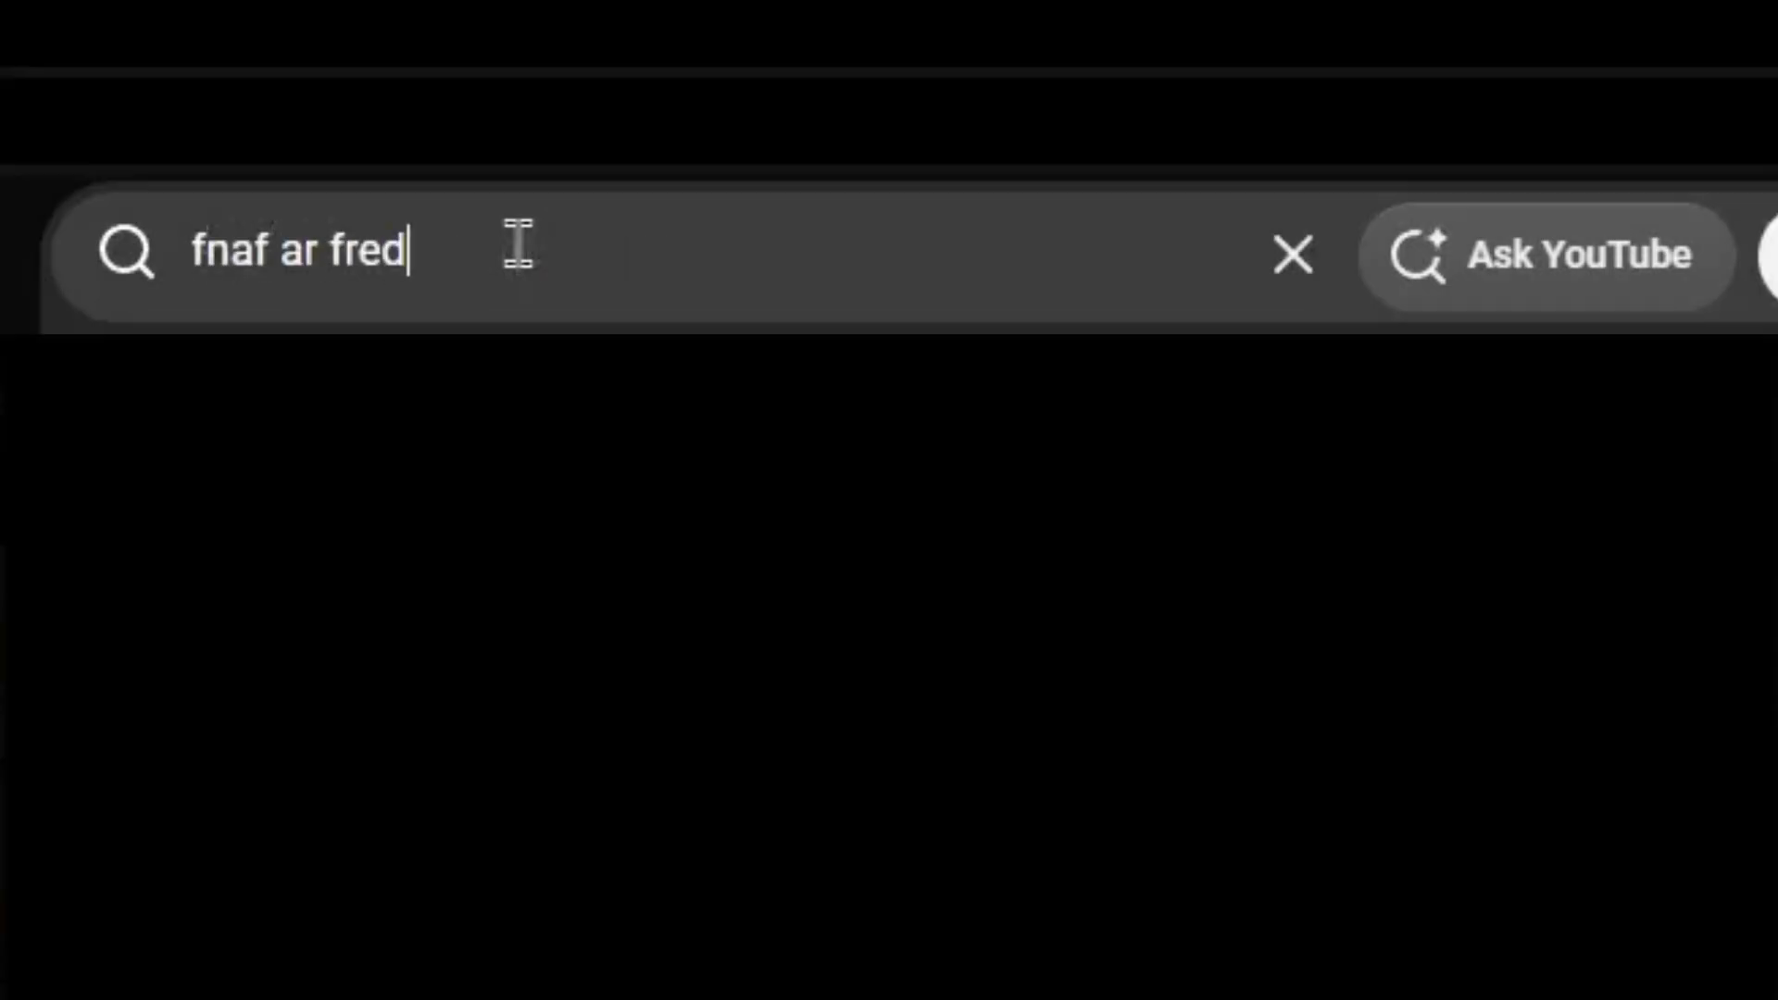
pyautogui.write('dy voice lines')
pyautogui.press('Return')
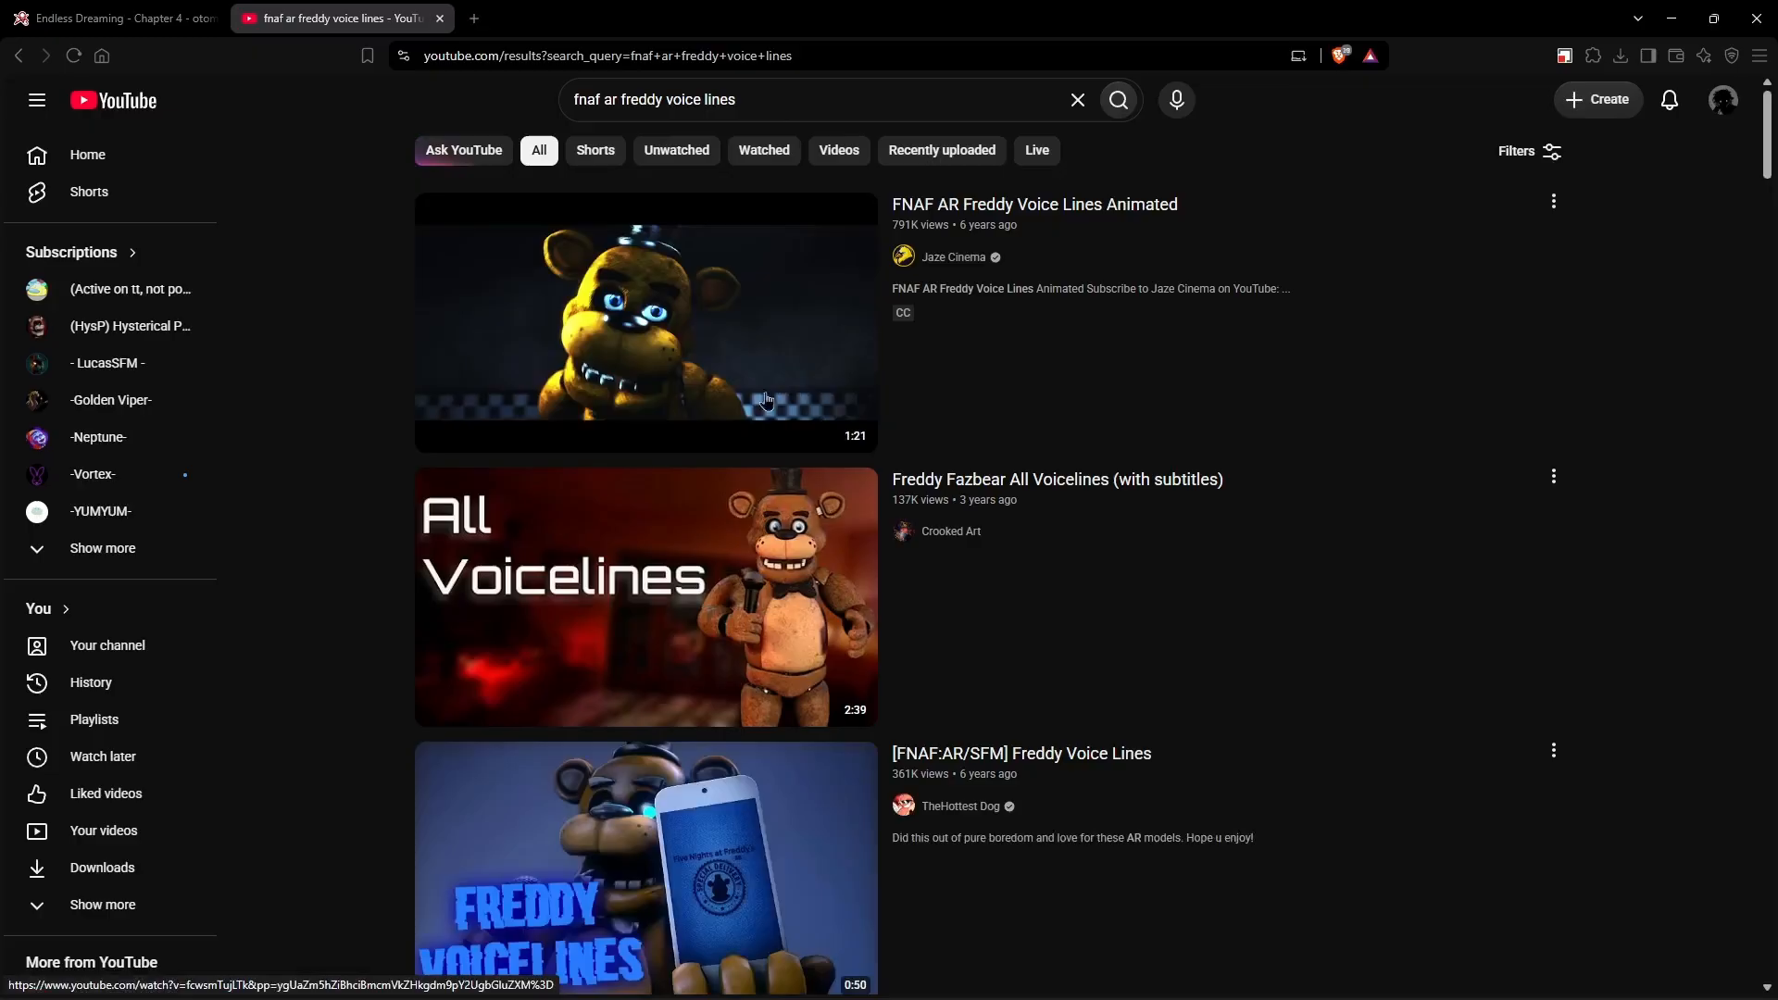
# Open the video "Freddy Fazbear All Voicelines (with subtitles)", play its beginning briefly and copy the video's link
pyautogui.click(809, 561)
pyautogui.moveTo(42, 835); pyautogui.dragTo(42, 845)
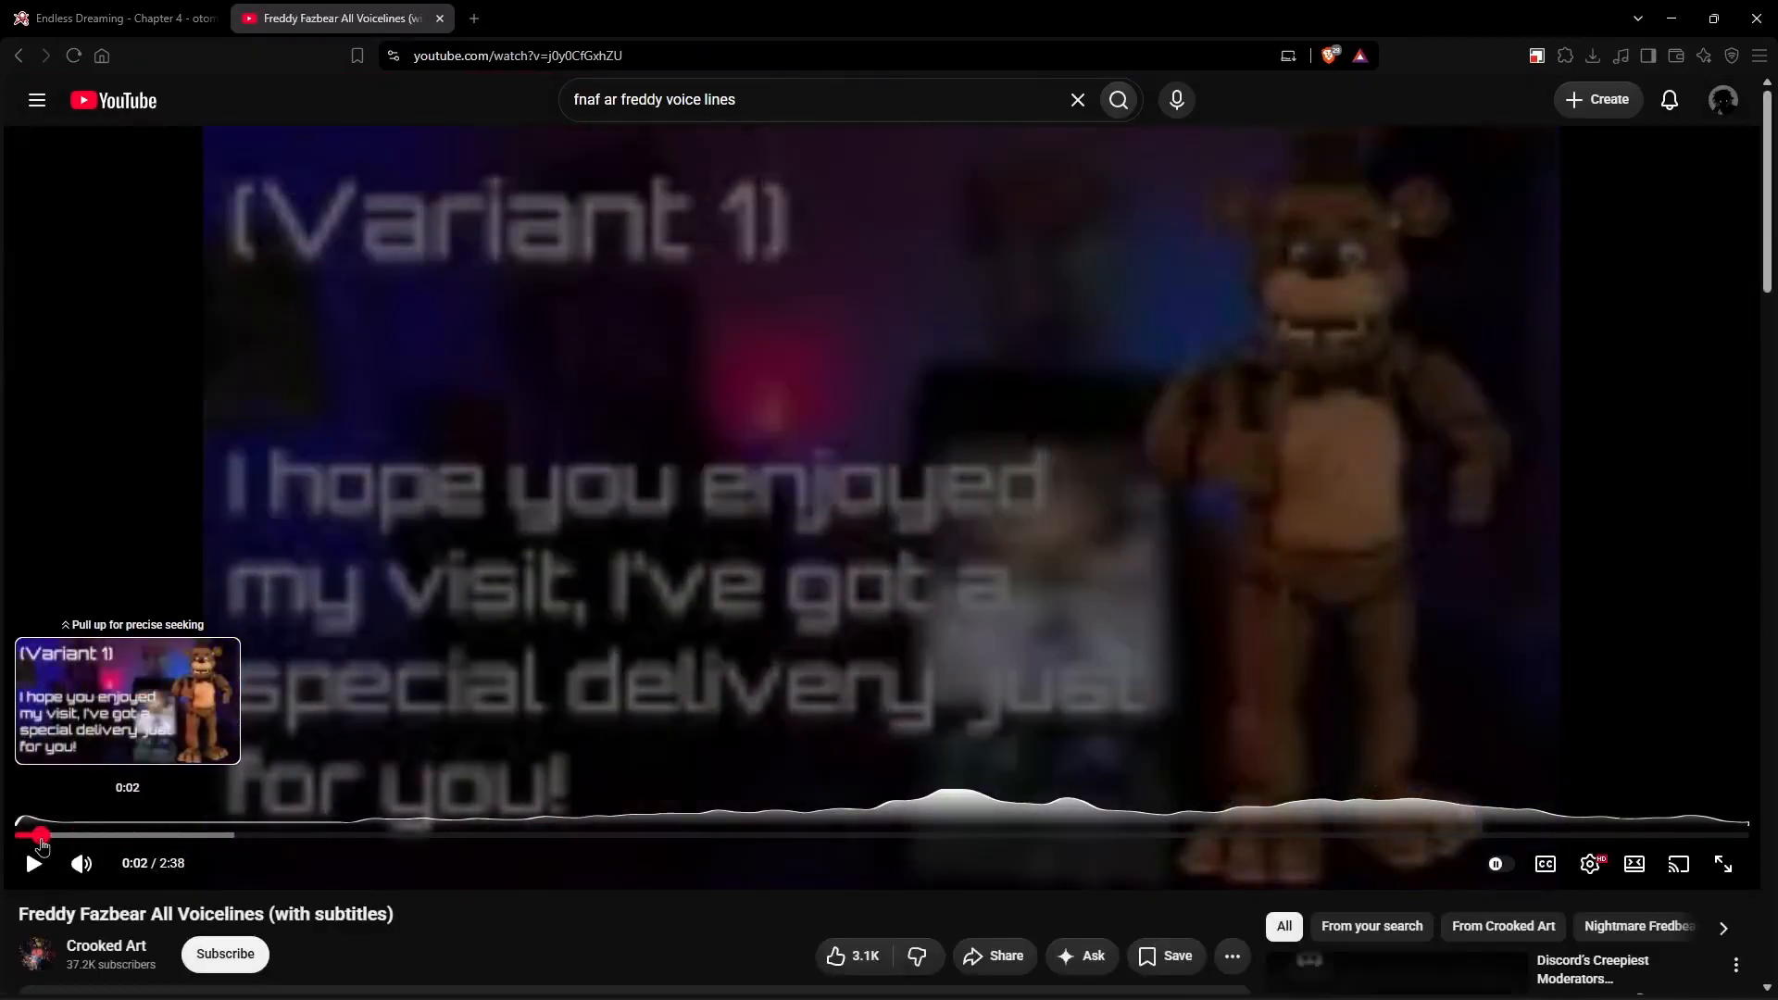
pyautogui.press('space')
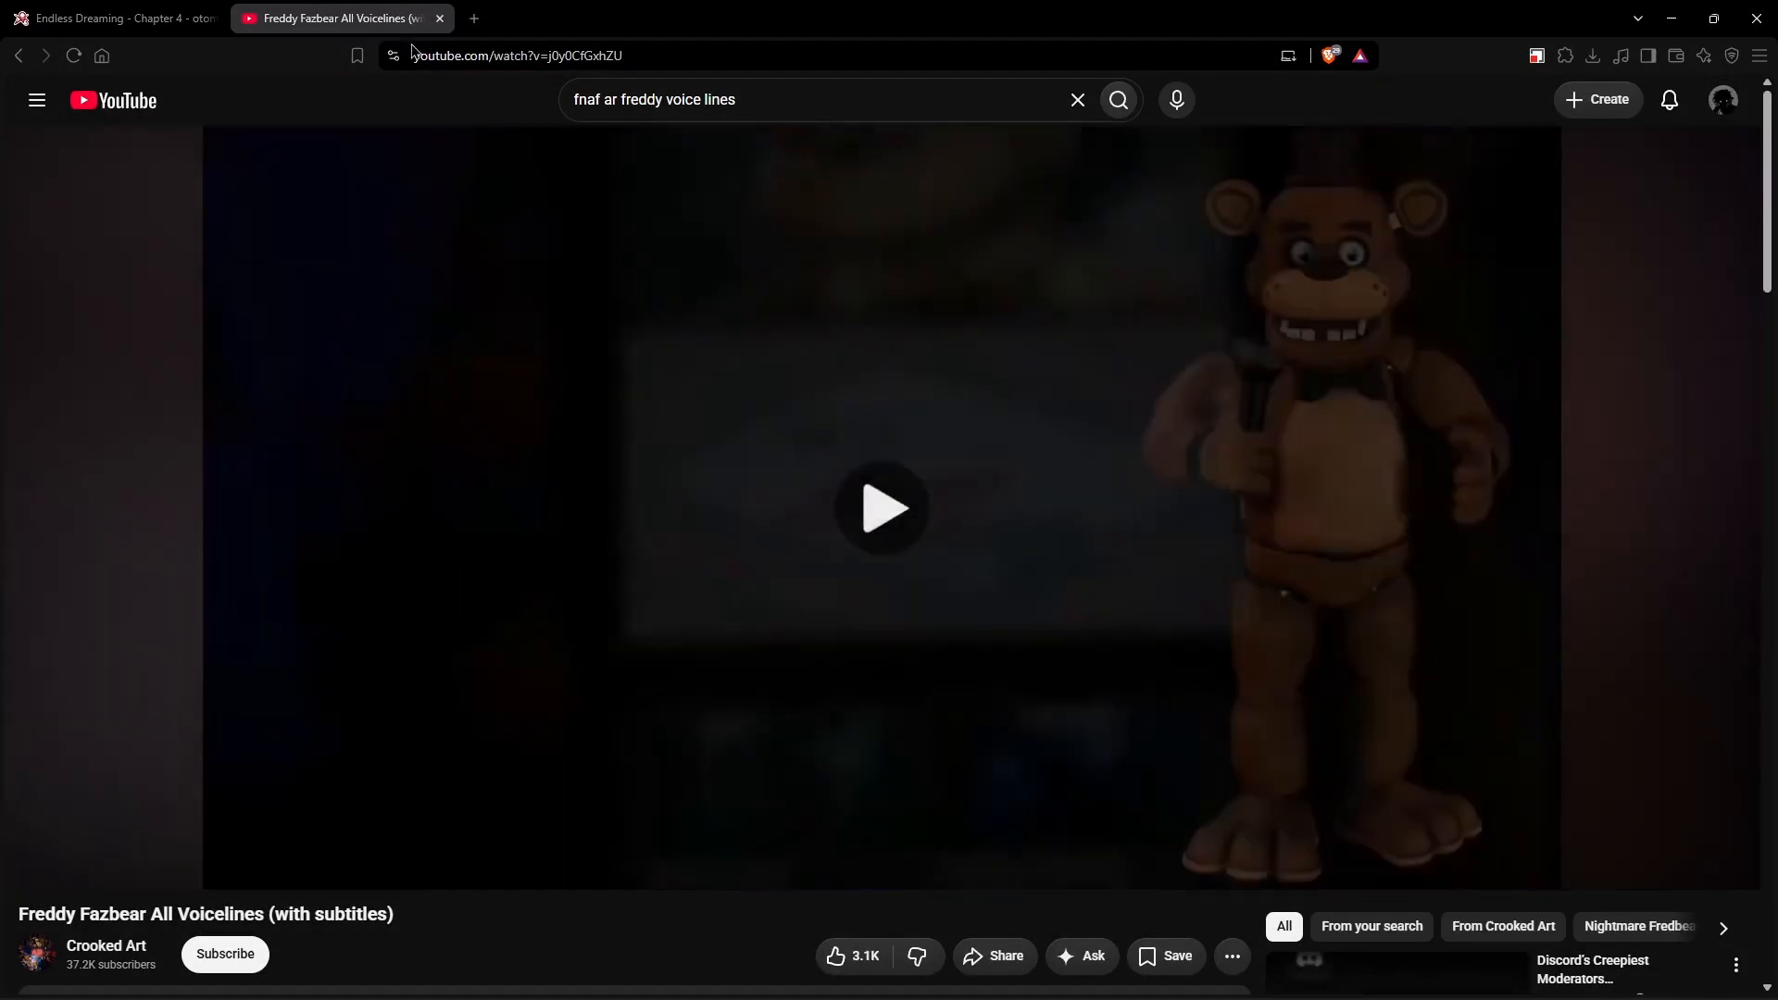
pyautogui.press('space')
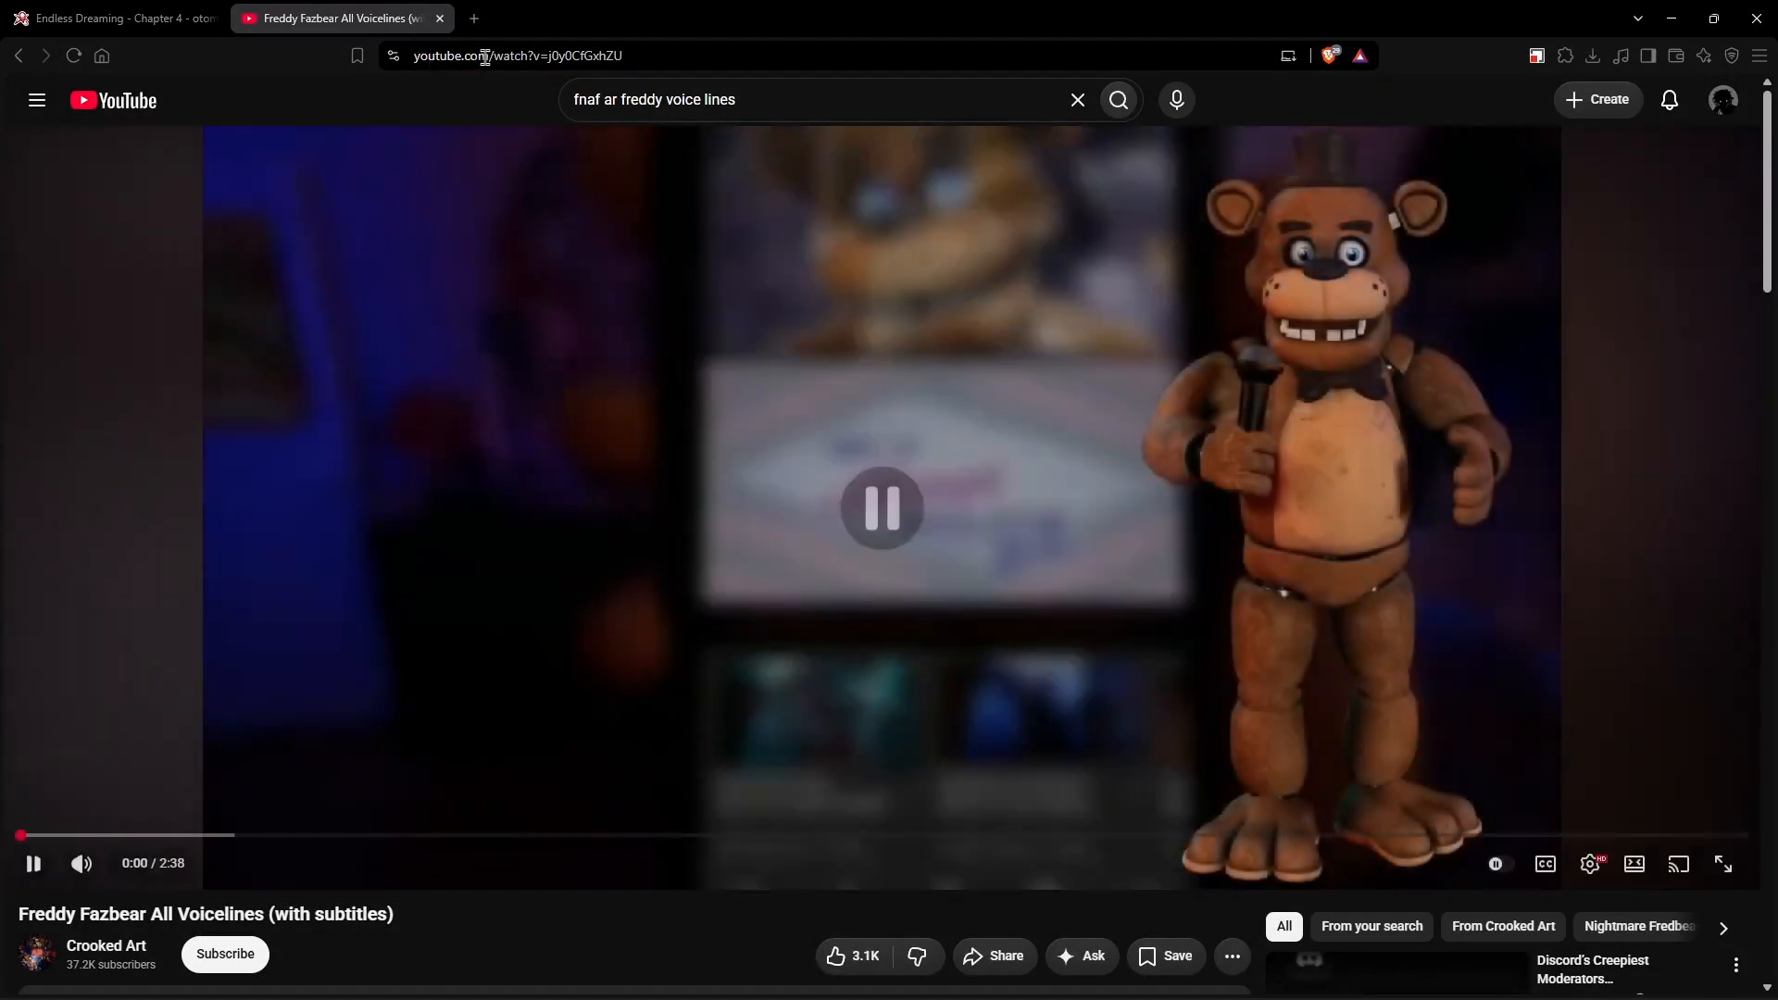
pyautogui.click(485, 57)
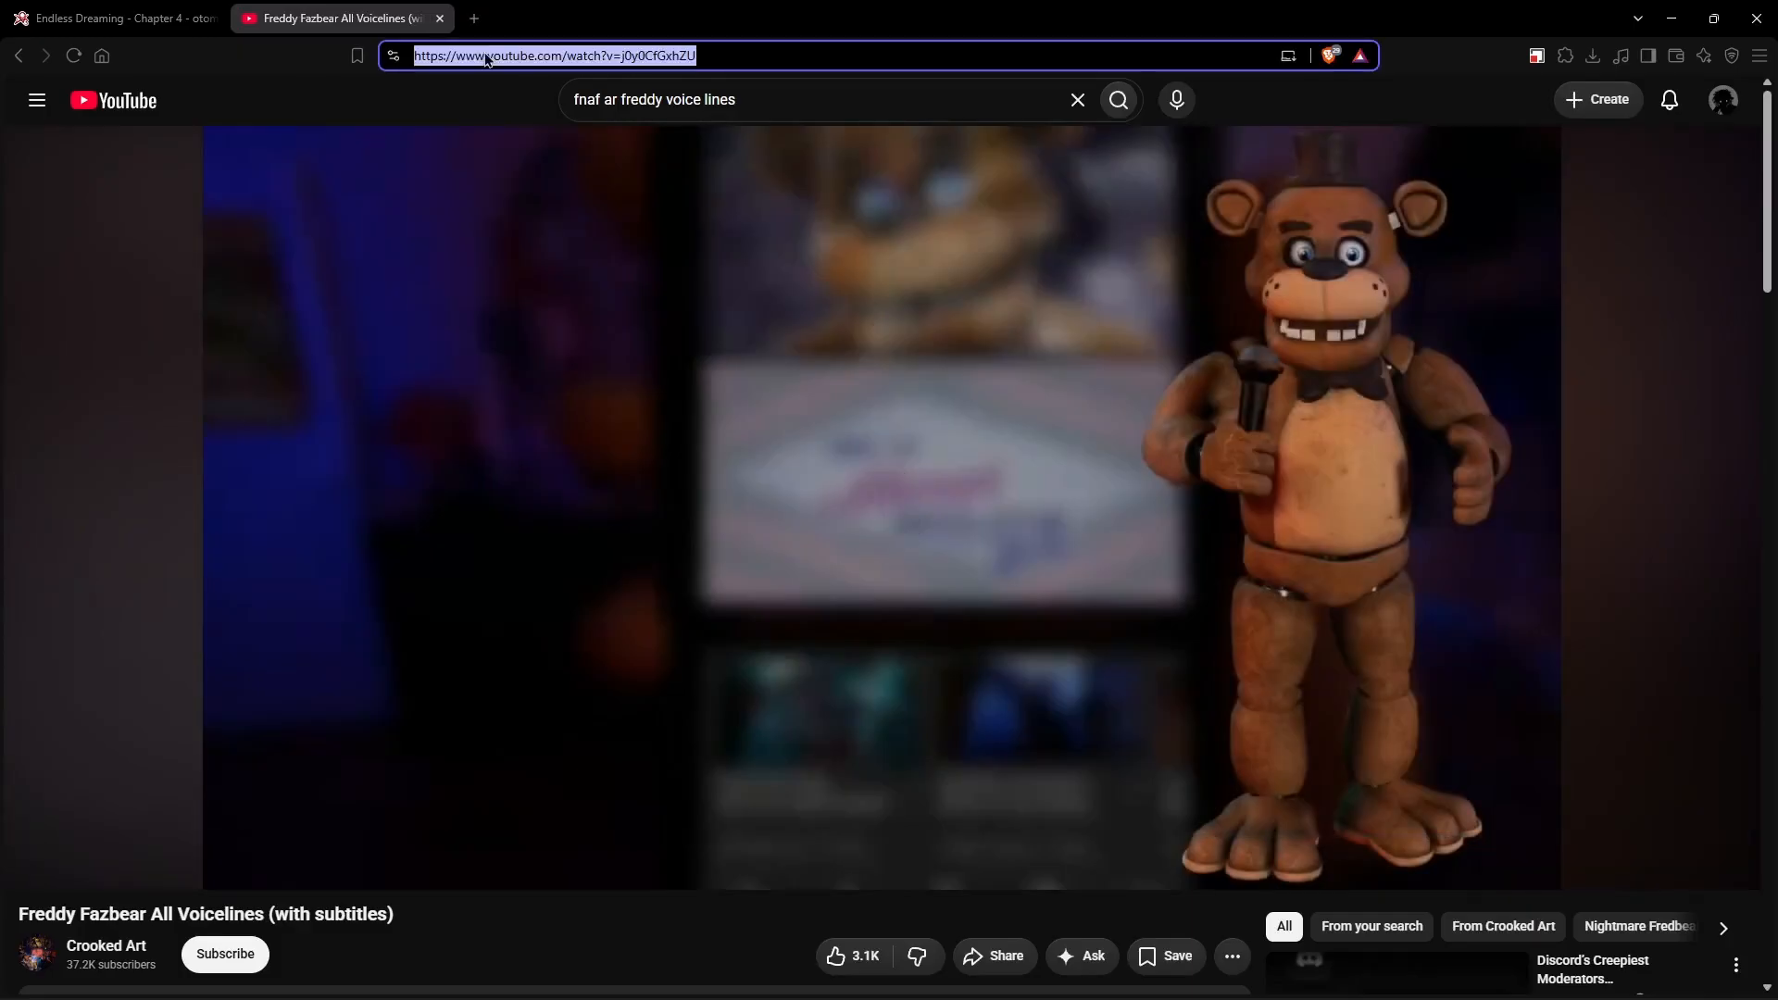
pyautogui.rightClick(486, 57)
pyautogui.click(564, 183)
# Open ytmp3.gl in a new tab, paste the copied video link and convert it to MP3
pyautogui.click(474, 18)
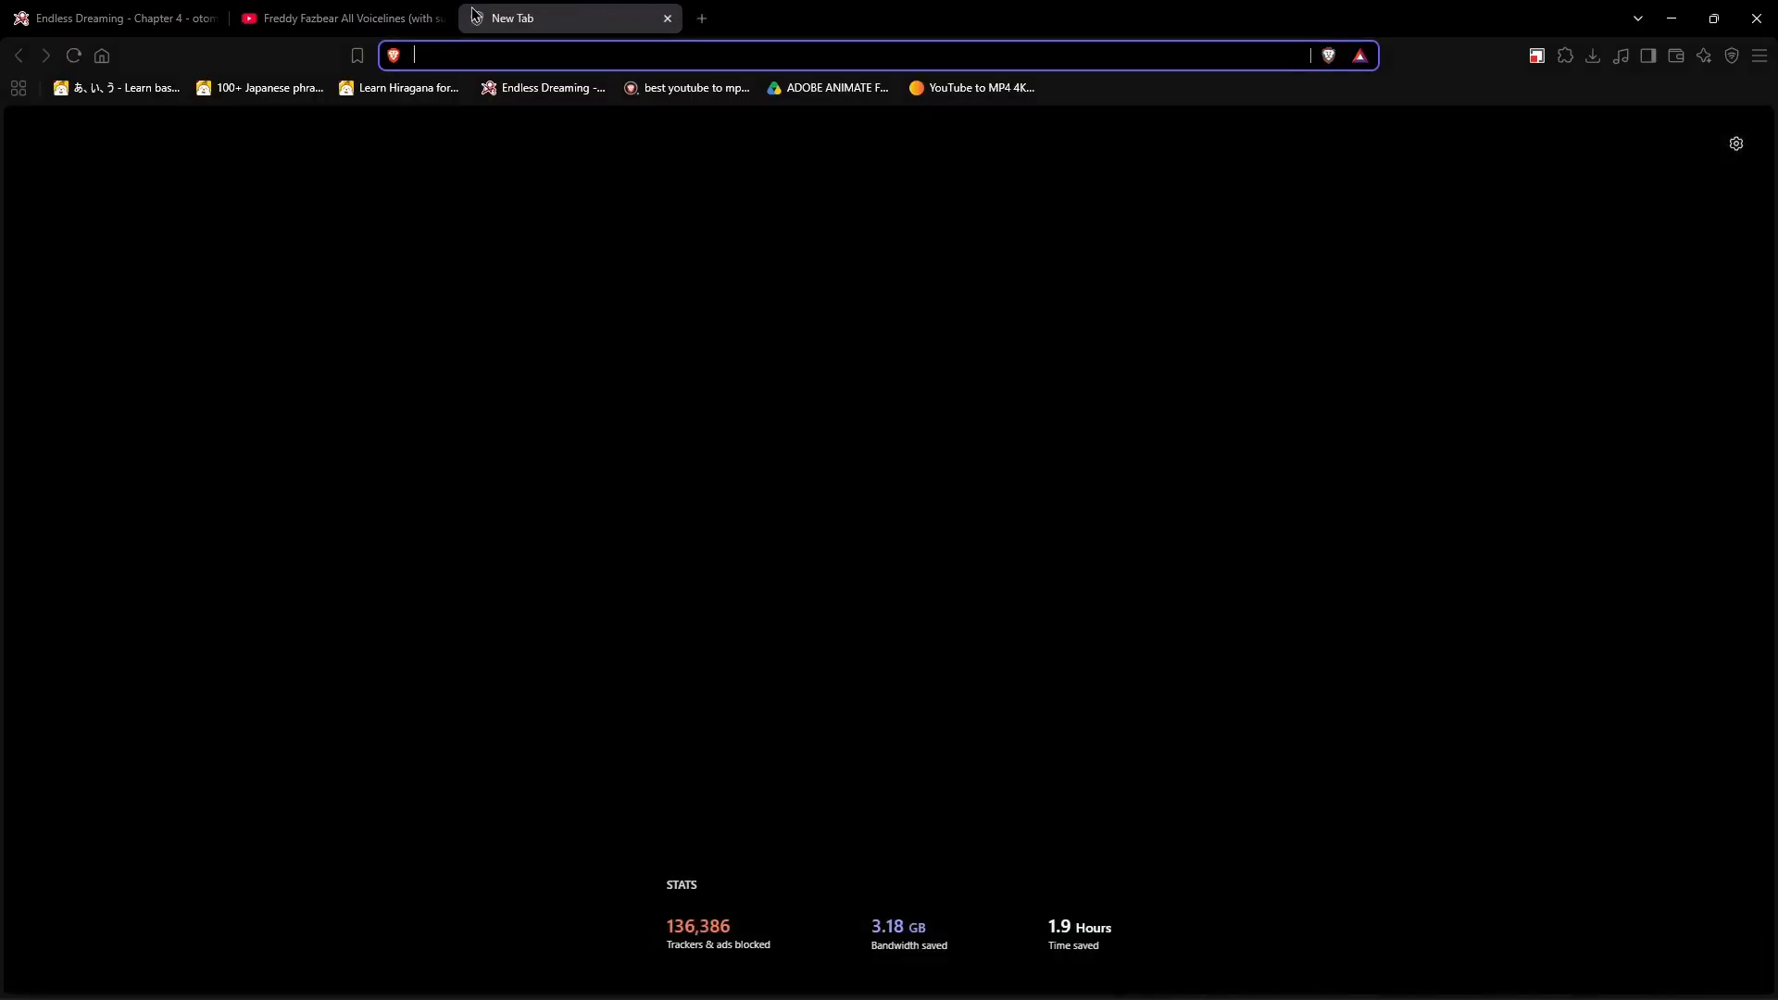
pyautogui.write('ytmp3.gl')
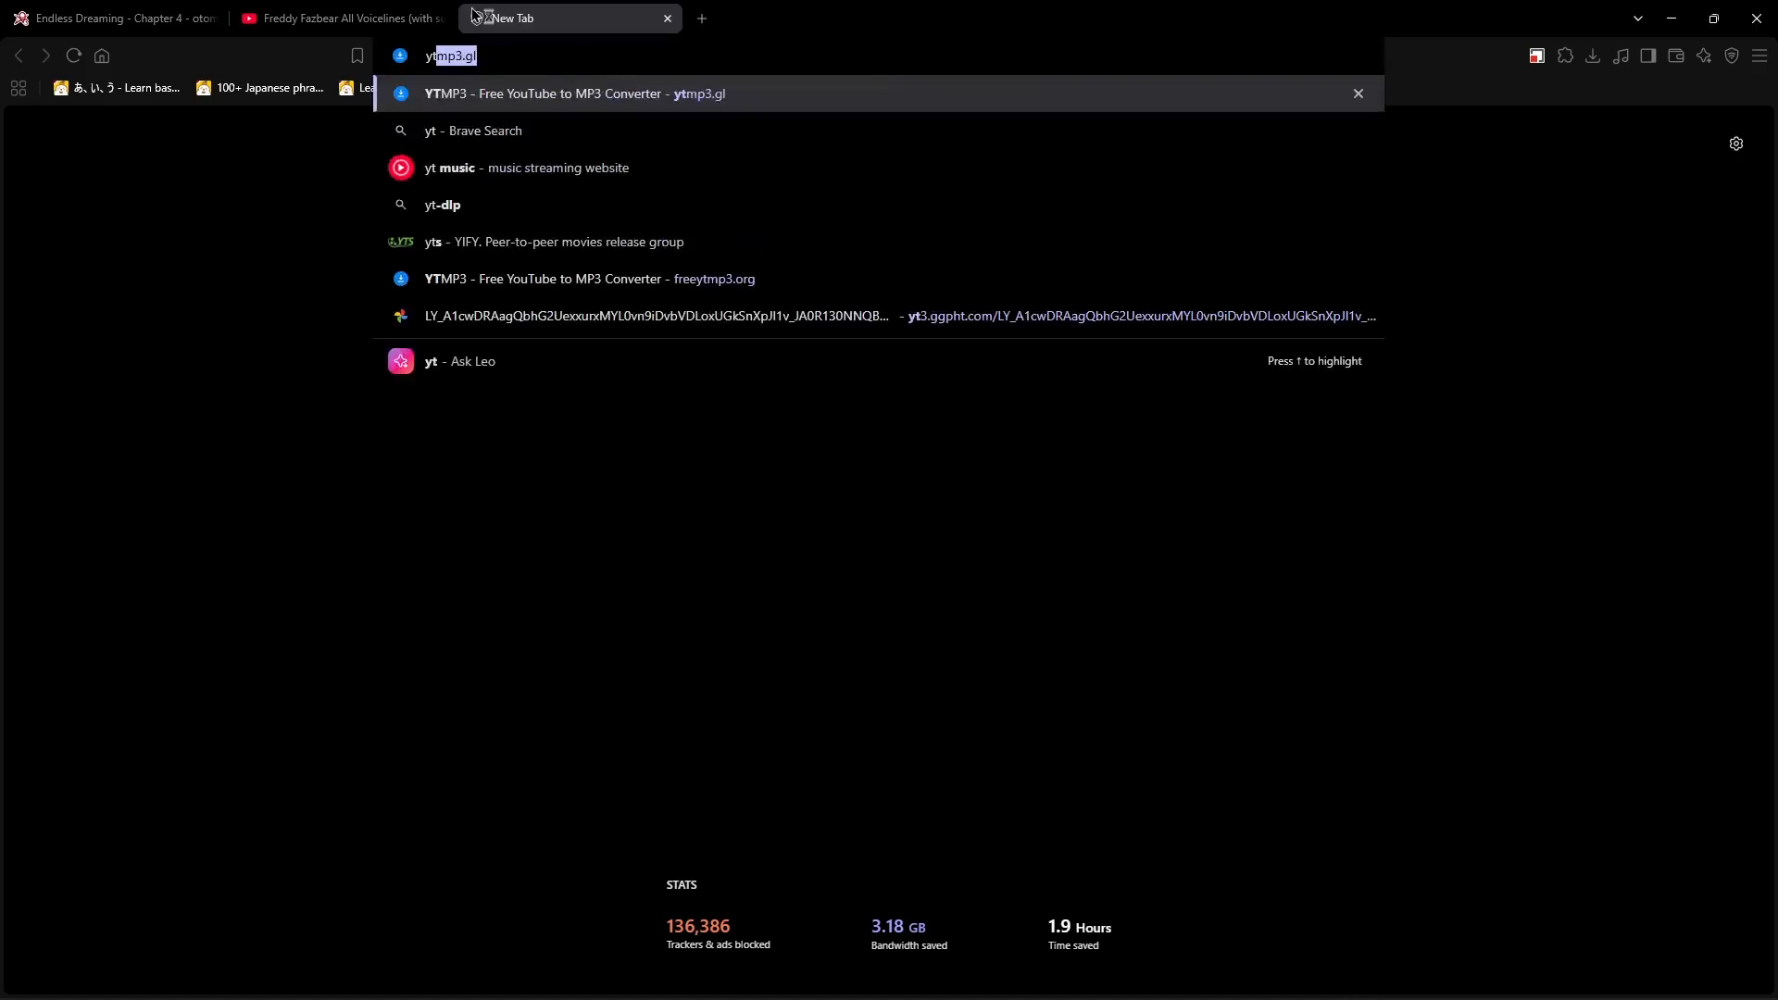
pyautogui.press('Return')
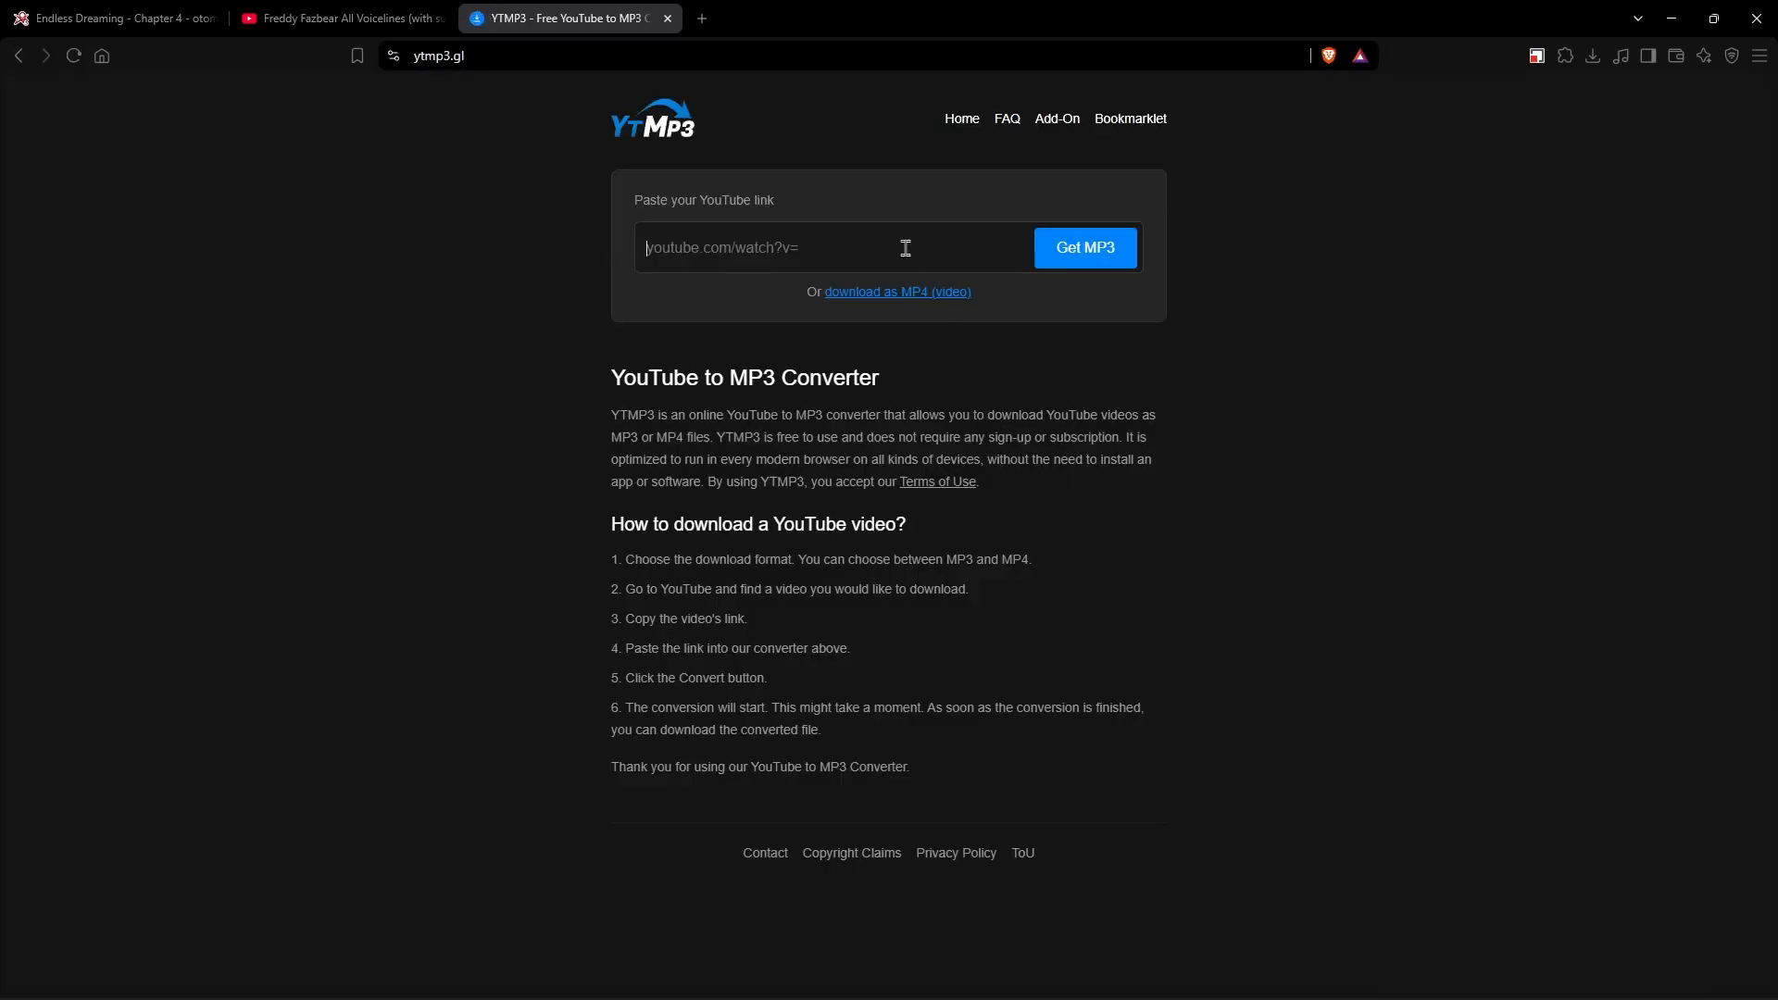
pyautogui.hotkey('ctrl', 'v')
pyautogui.click(1287, 55)
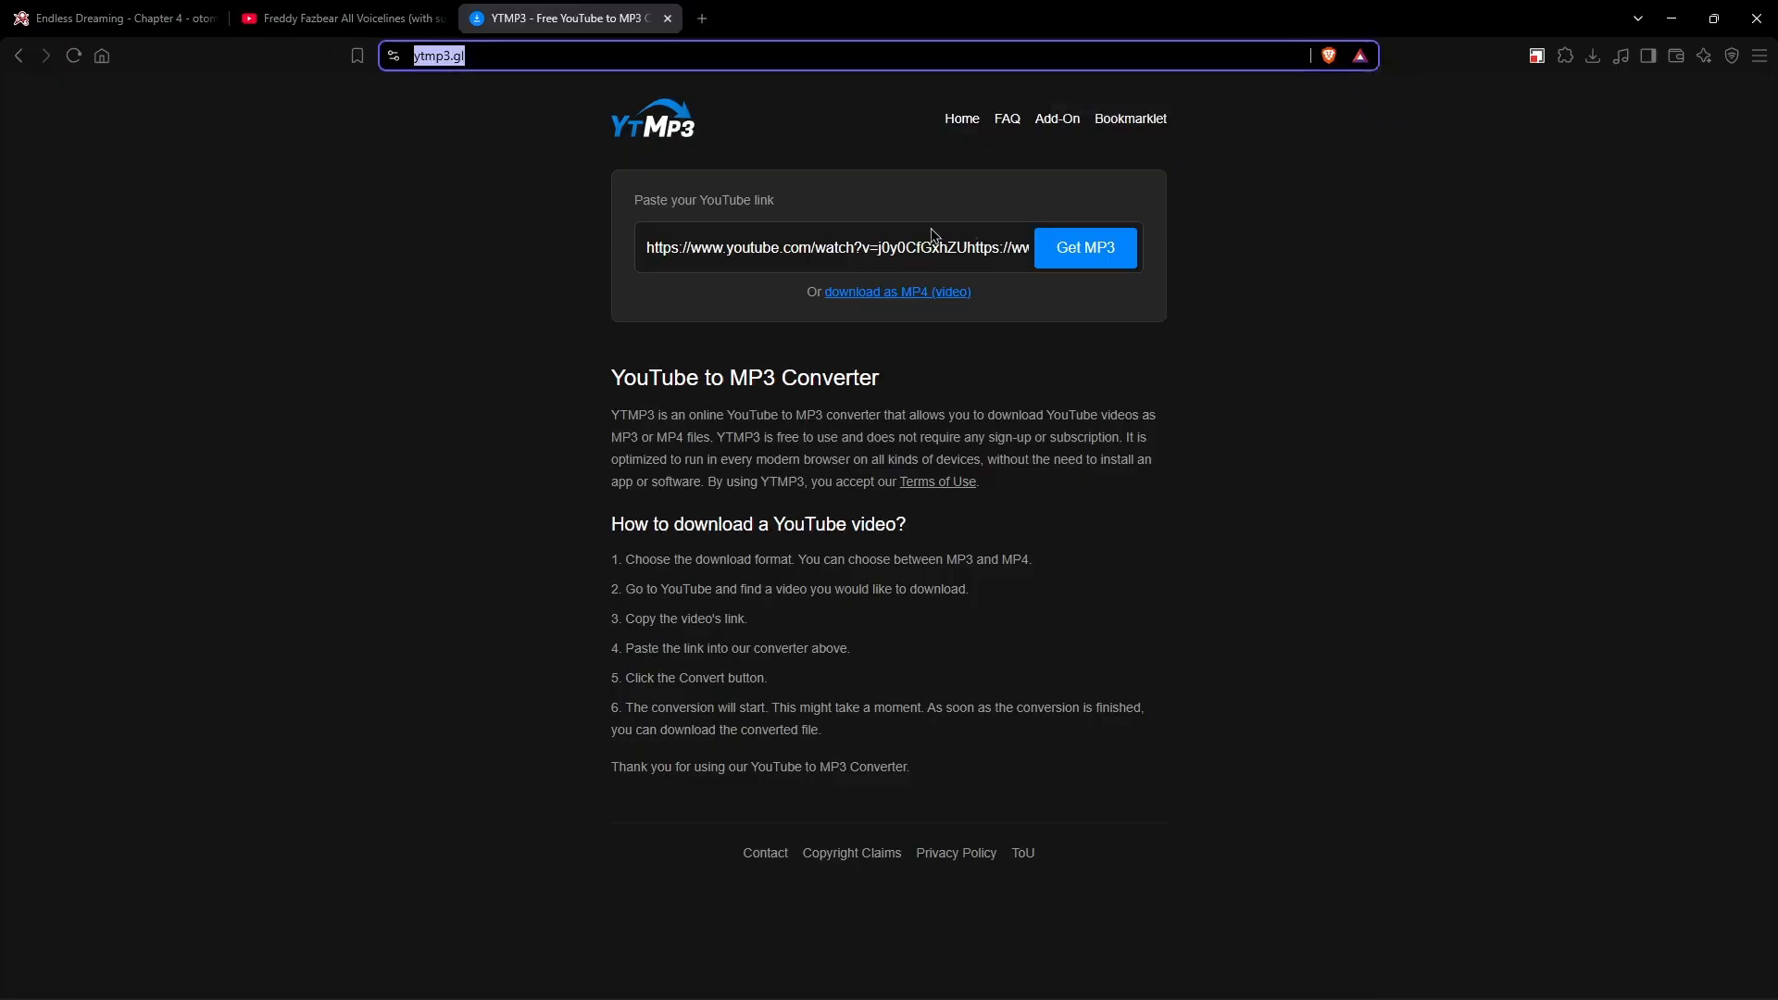
pyautogui.tripleClick(937, 234)
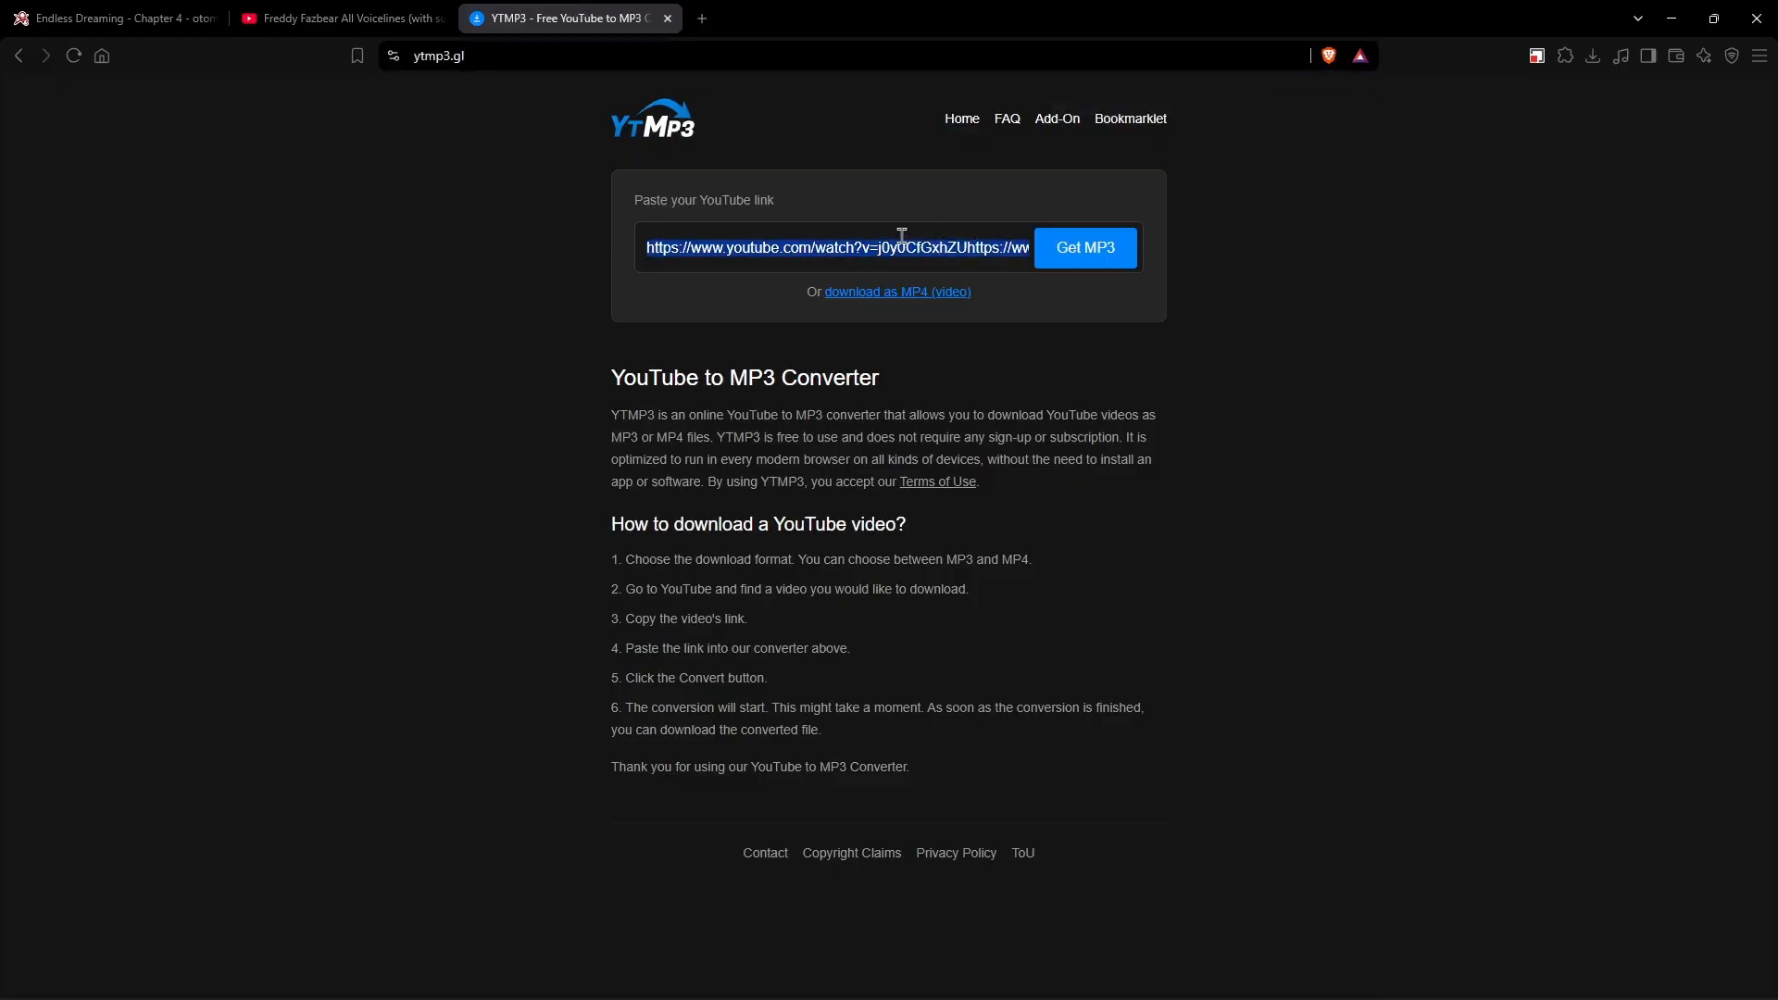
pyautogui.rightClick(901, 238)
pyautogui.click(966, 424)
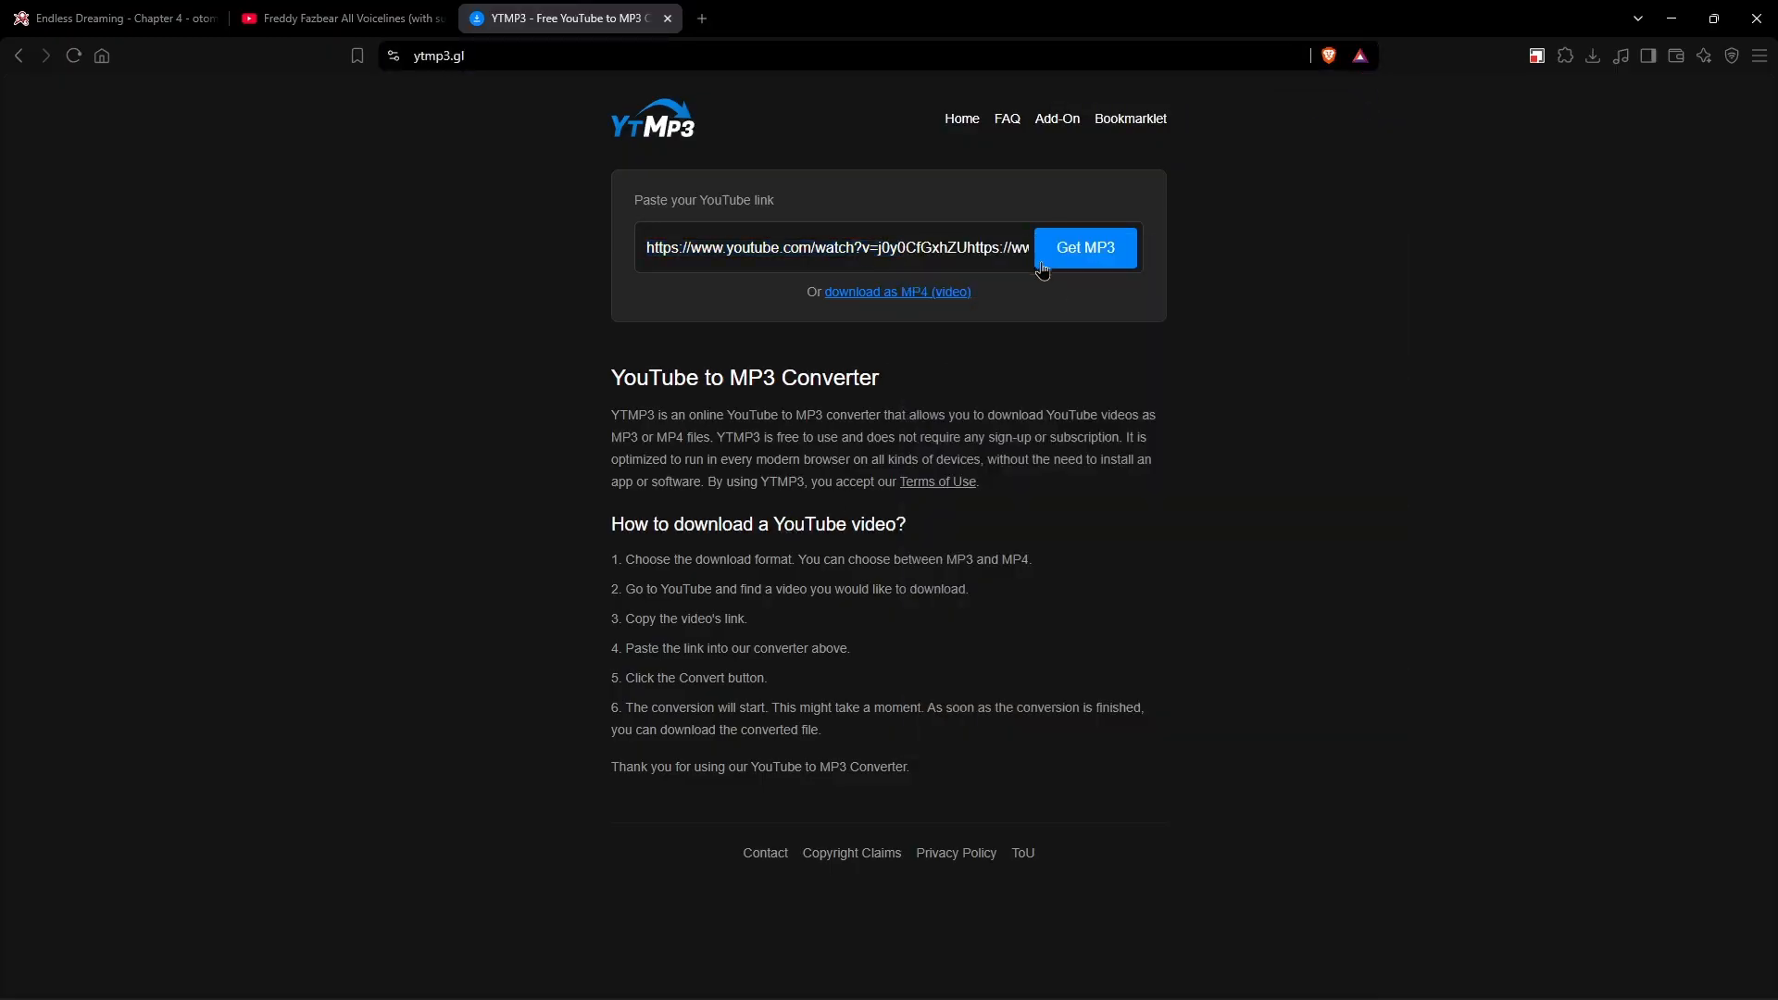
pyautogui.click(1039, 242)
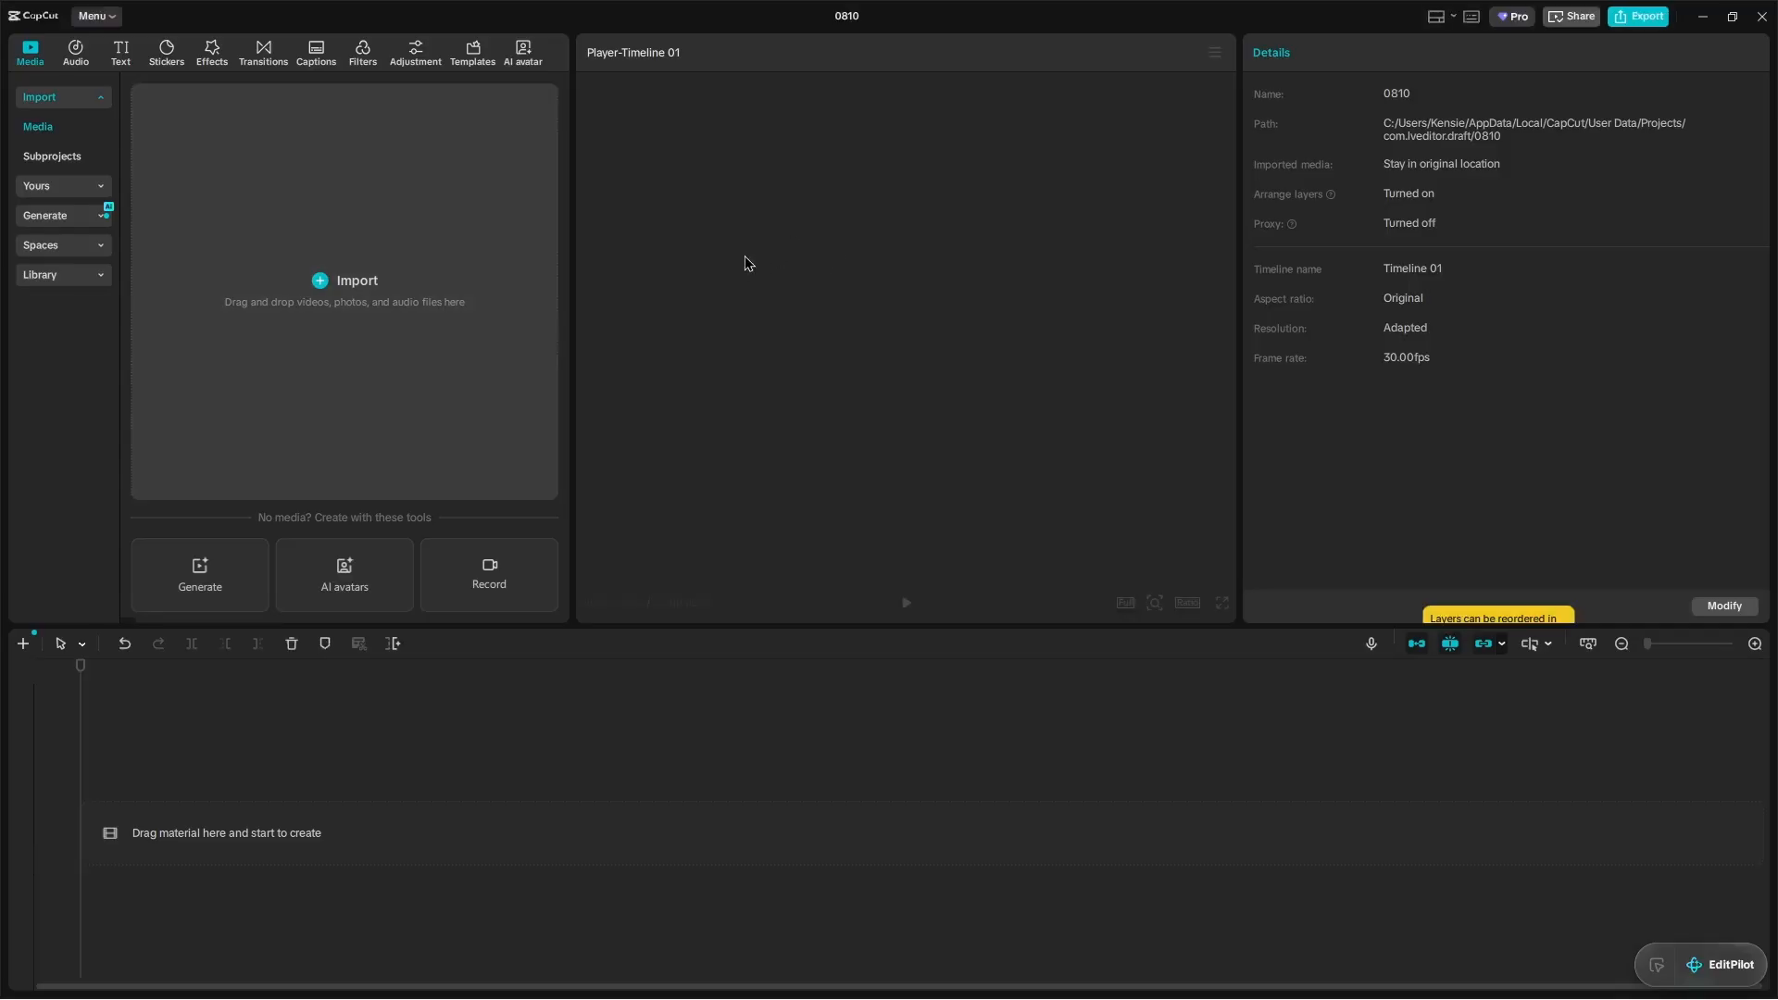
# Import the downloaded Freddy Fazbear All Voicelines MP3 into the CapCut project and dismiss the shortcut conflict notification
pyautogui.click(273, 165)
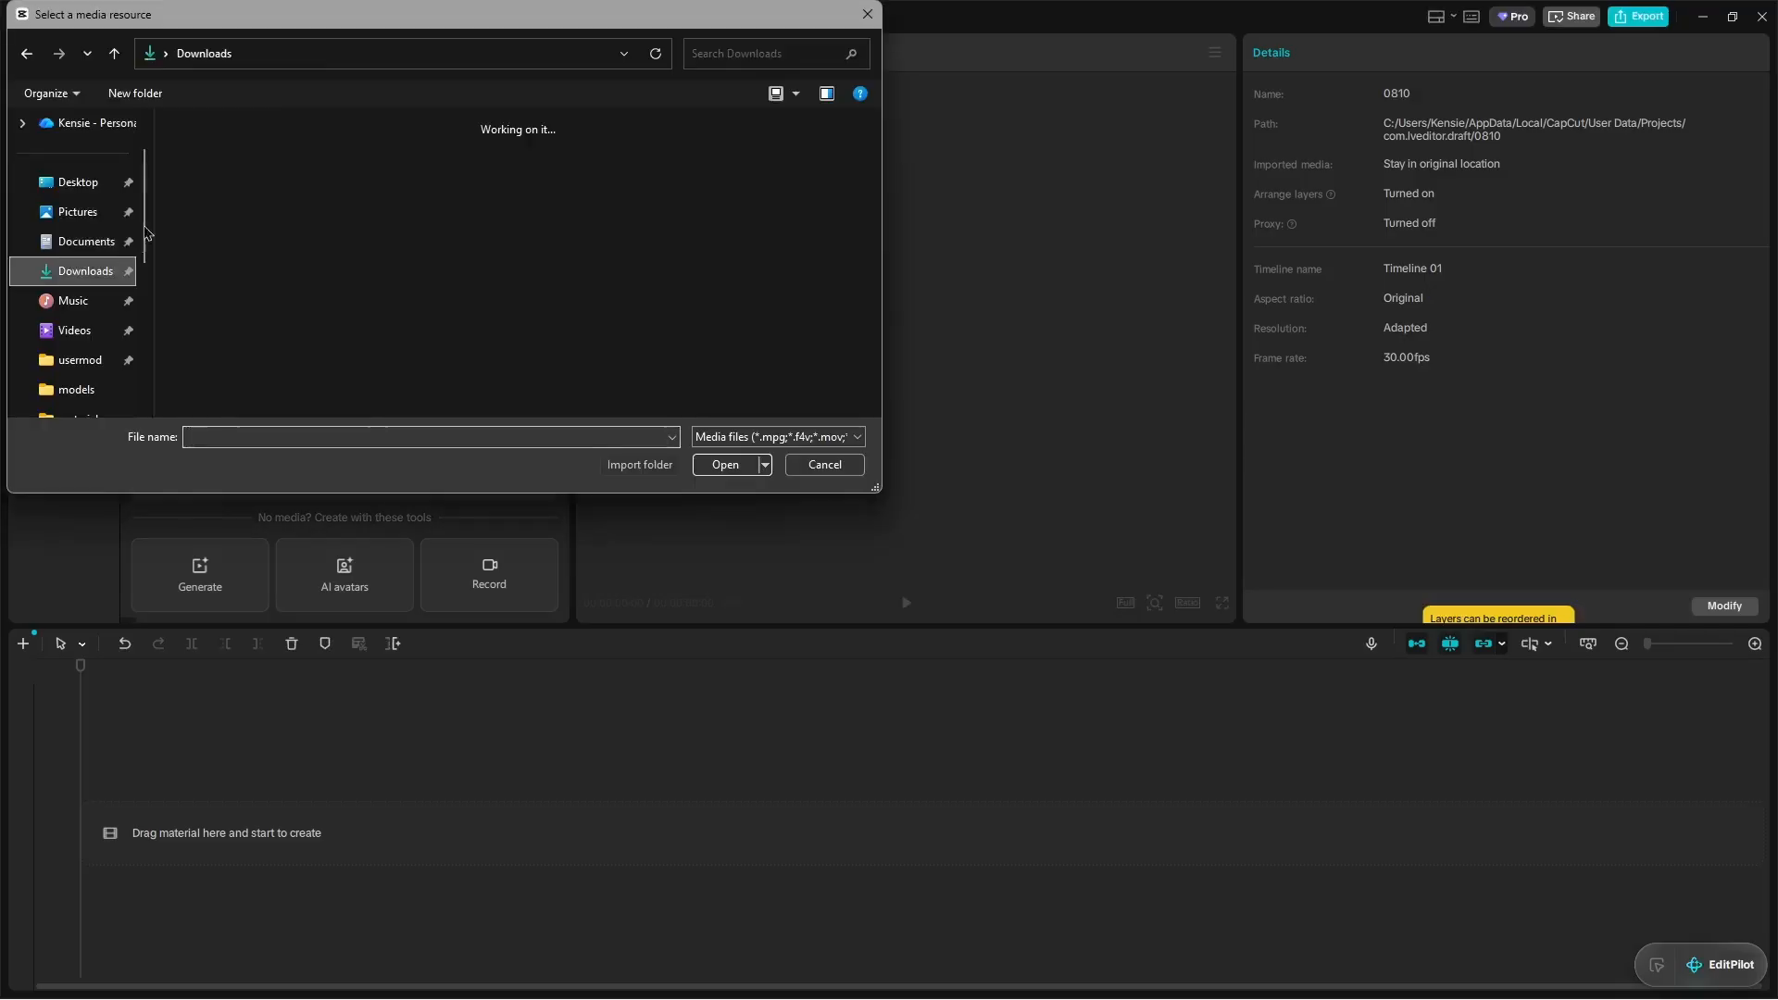
pyautogui.doubleClick(213, 165)
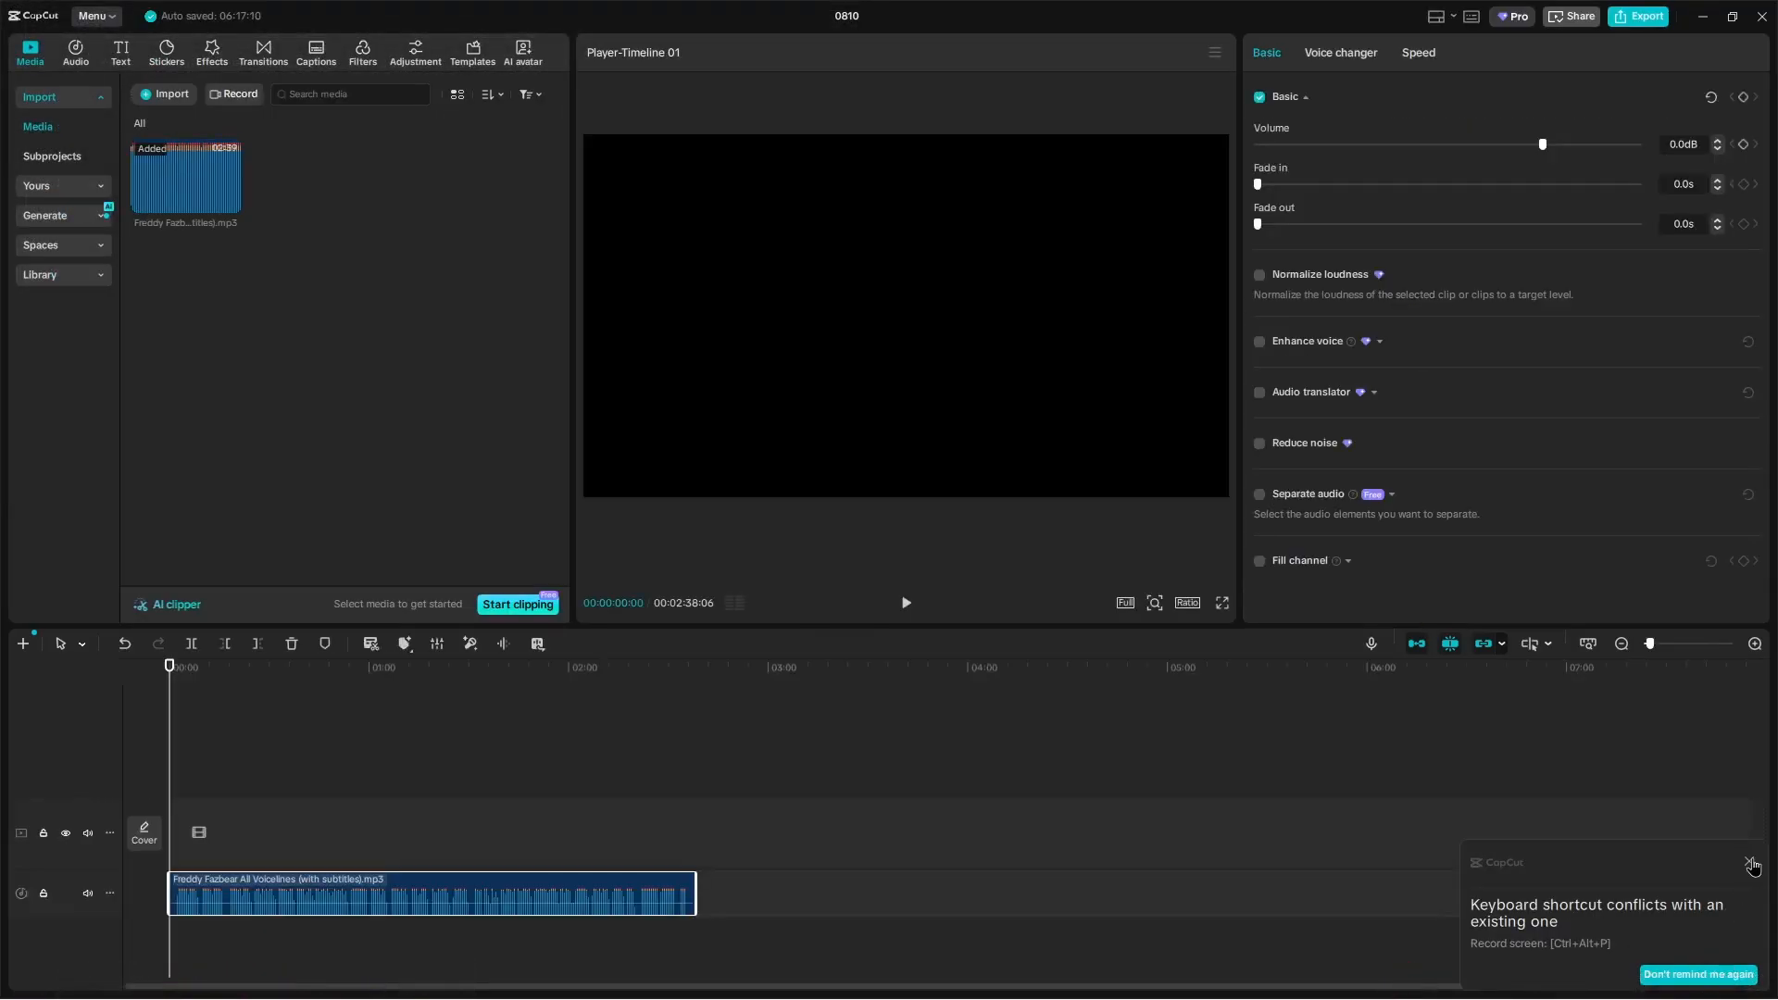
pyautogui.click(1751, 863)
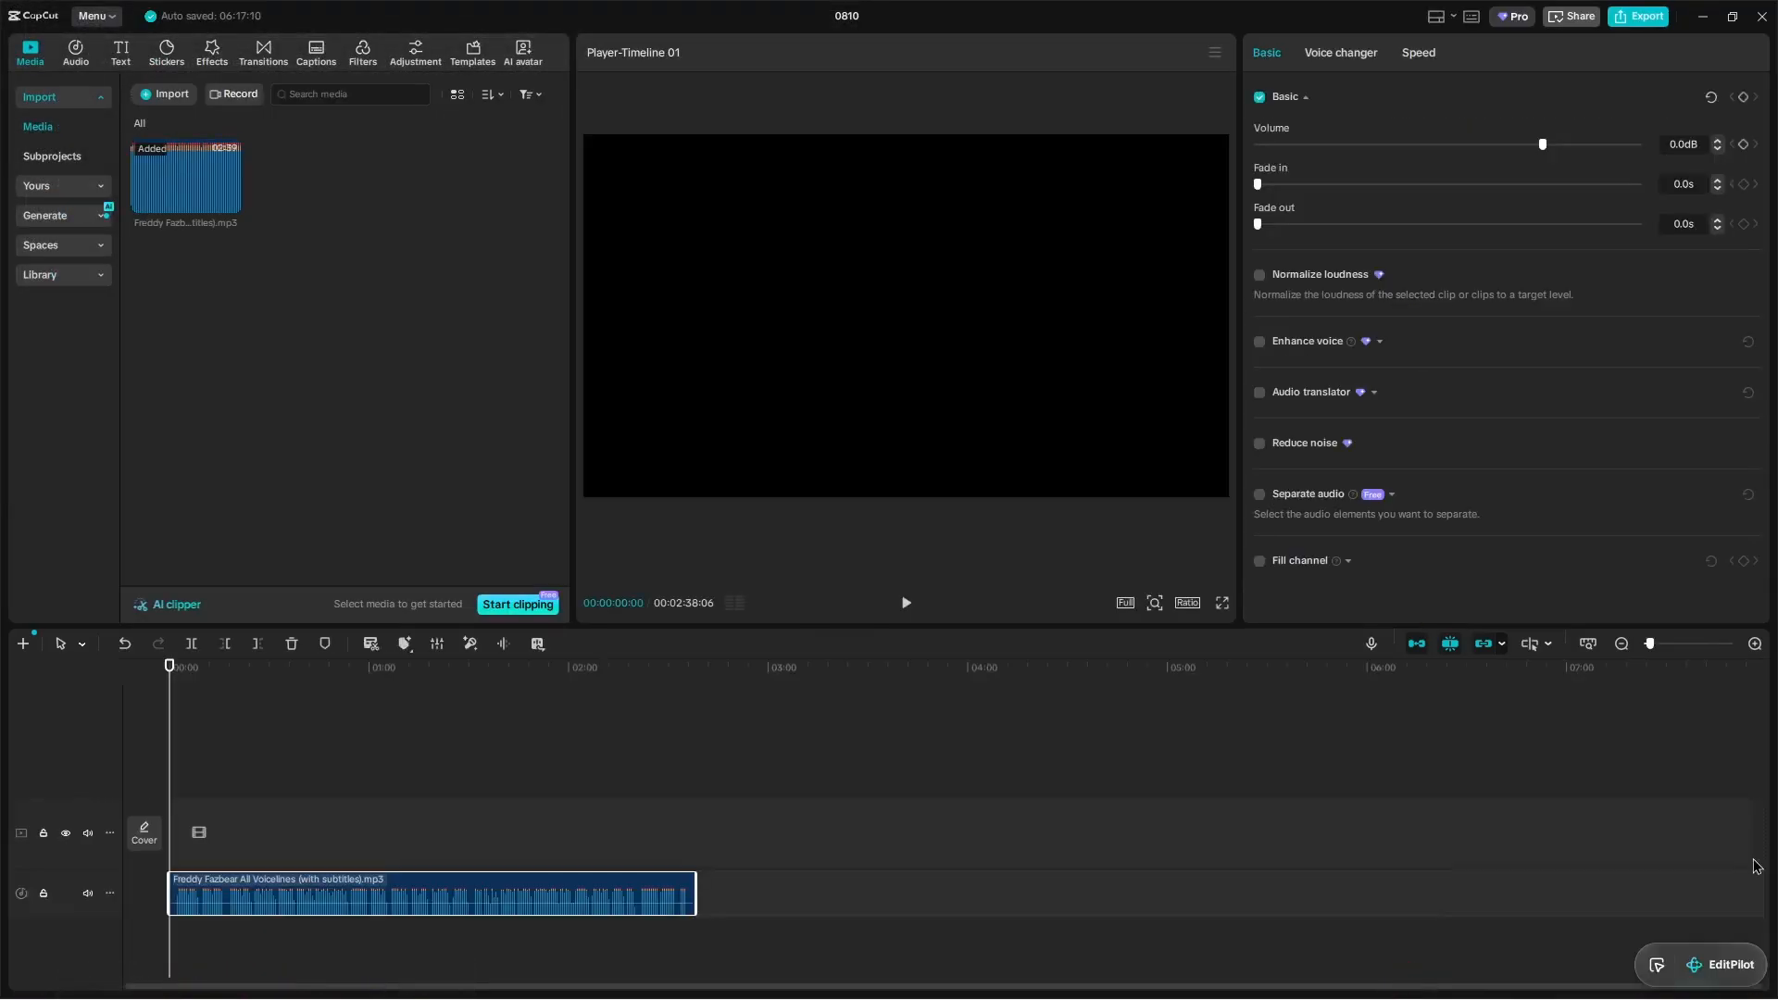
# Trim the silence off the start of the voicelines clip and play back its beginning
pyautogui.click(172, 879)
pyautogui.keyDown('ctrl'); pyautogui.scroll(3, 171, 880); pyautogui.keyUp('ctrl')
pyautogui.moveTo(155, 878); pyautogui.dragTo(113, 824)
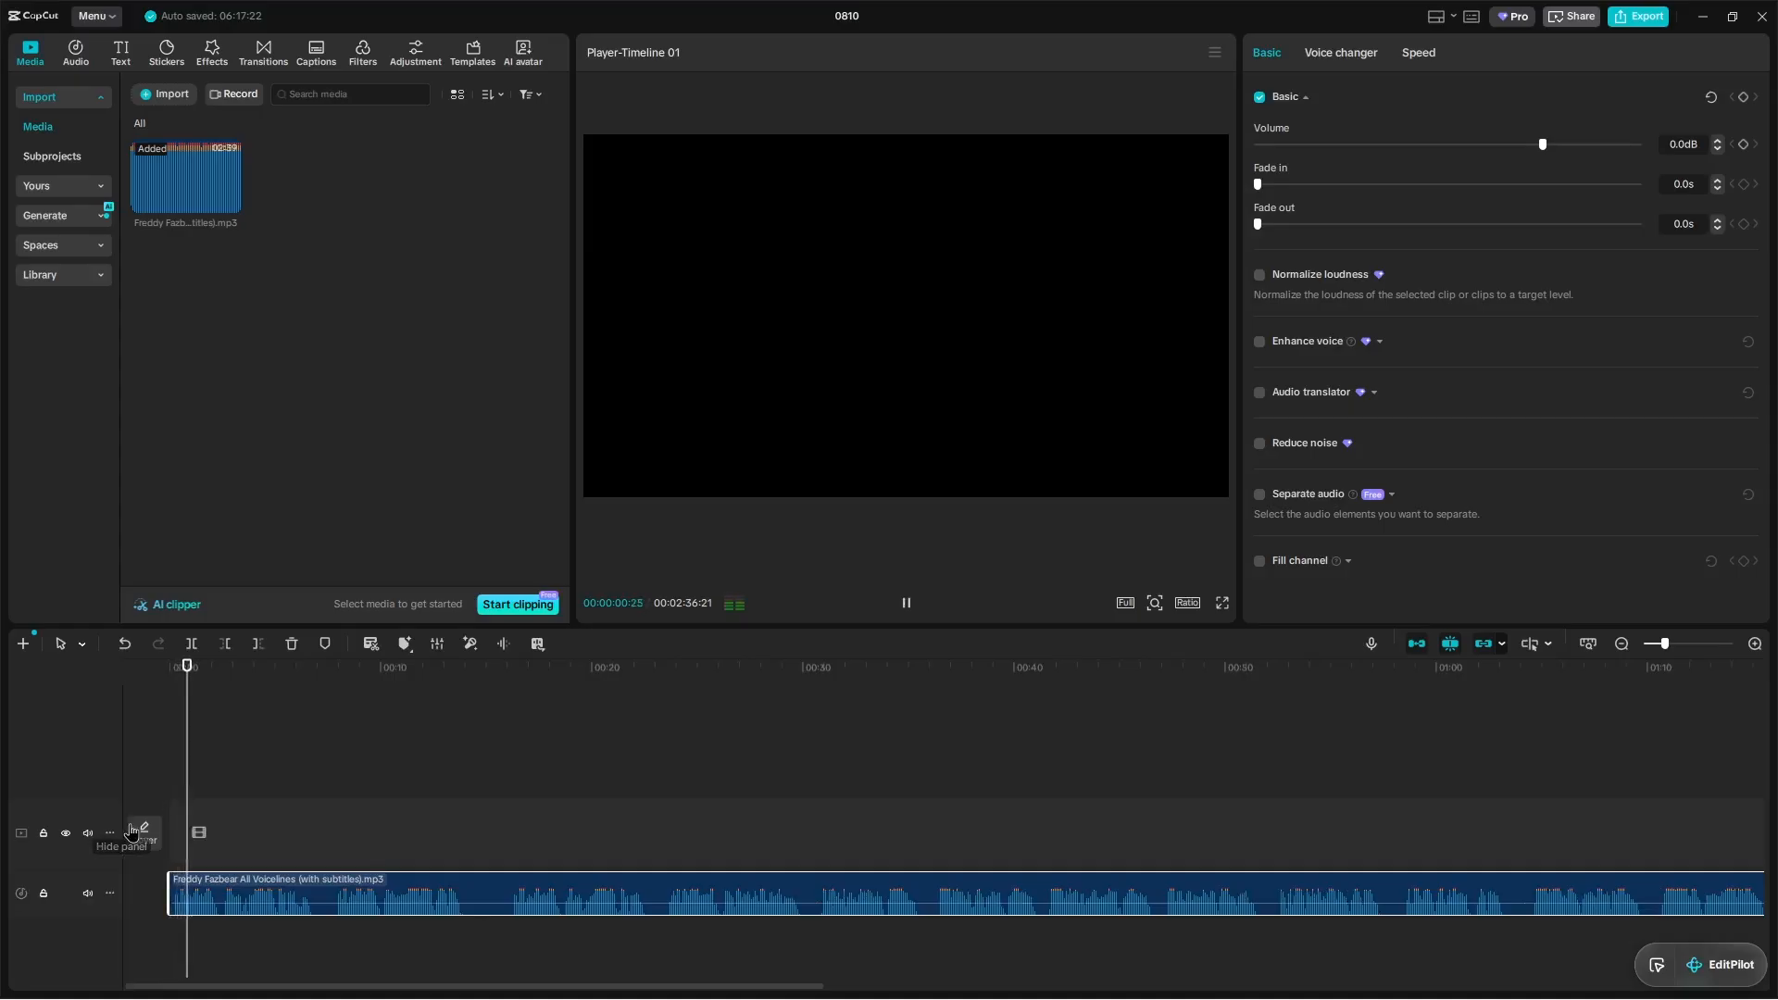
pyautogui.press('space')
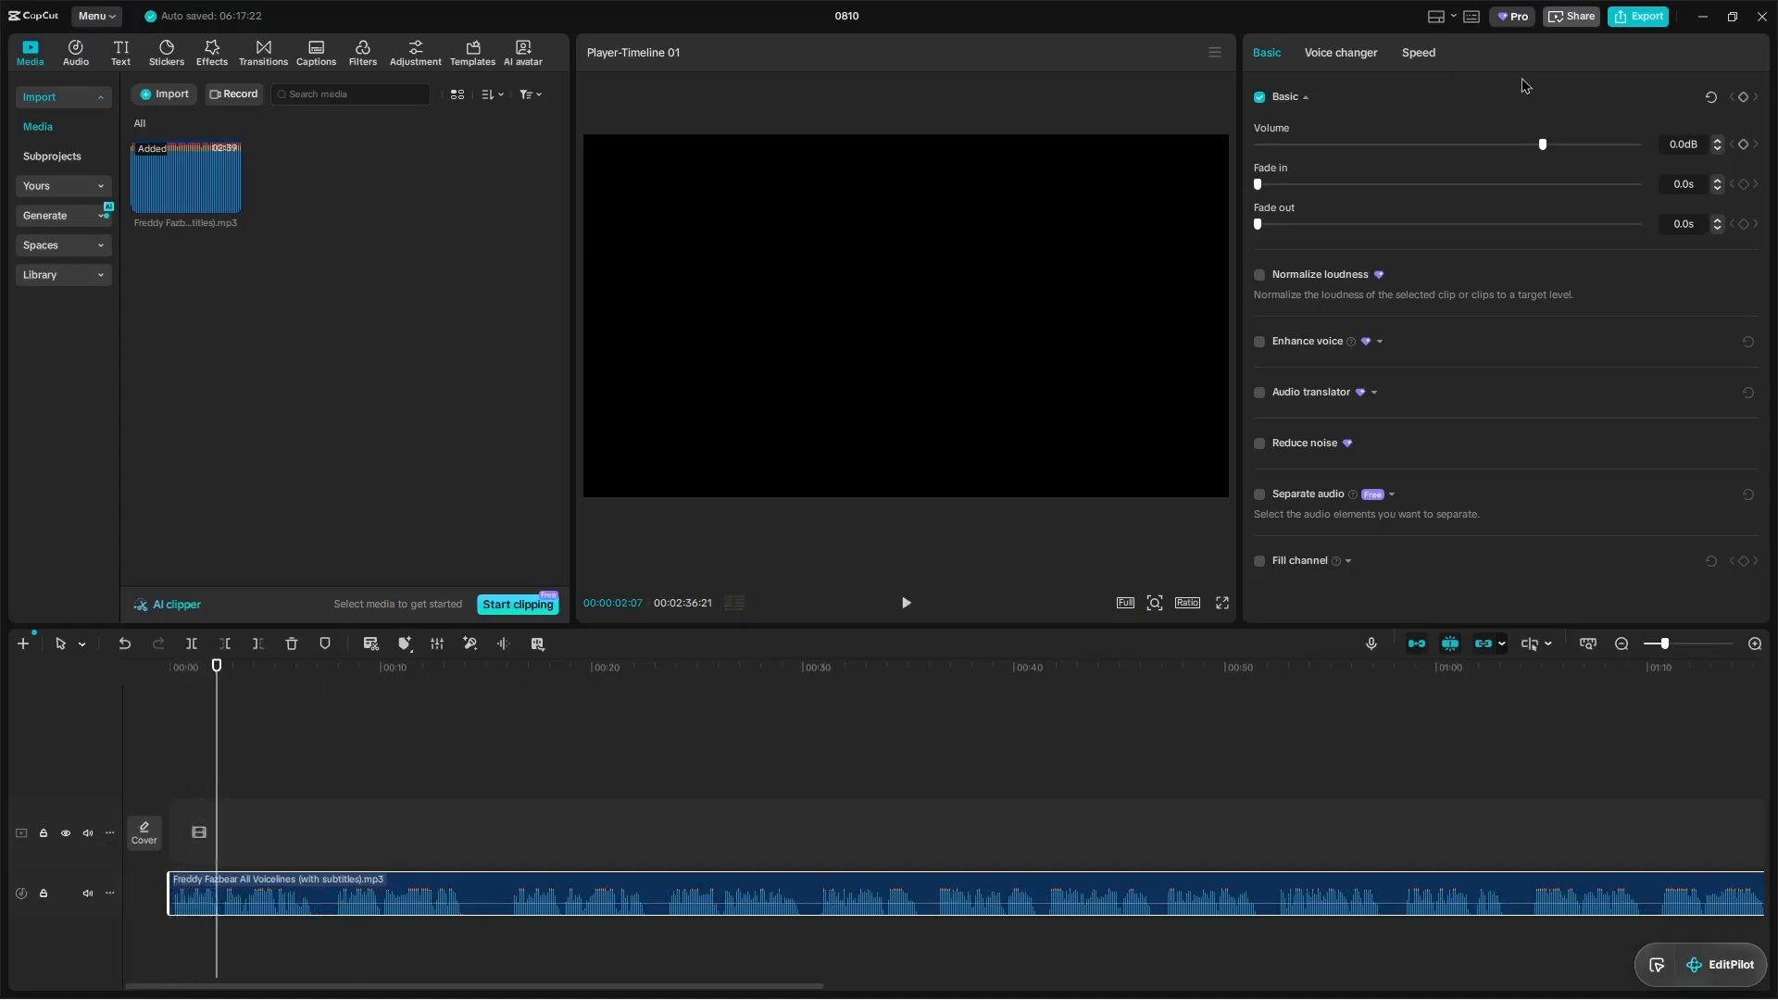
# Configure the project export as audio only in WAV format, with video disabled
pyautogui.click(1637, 17)
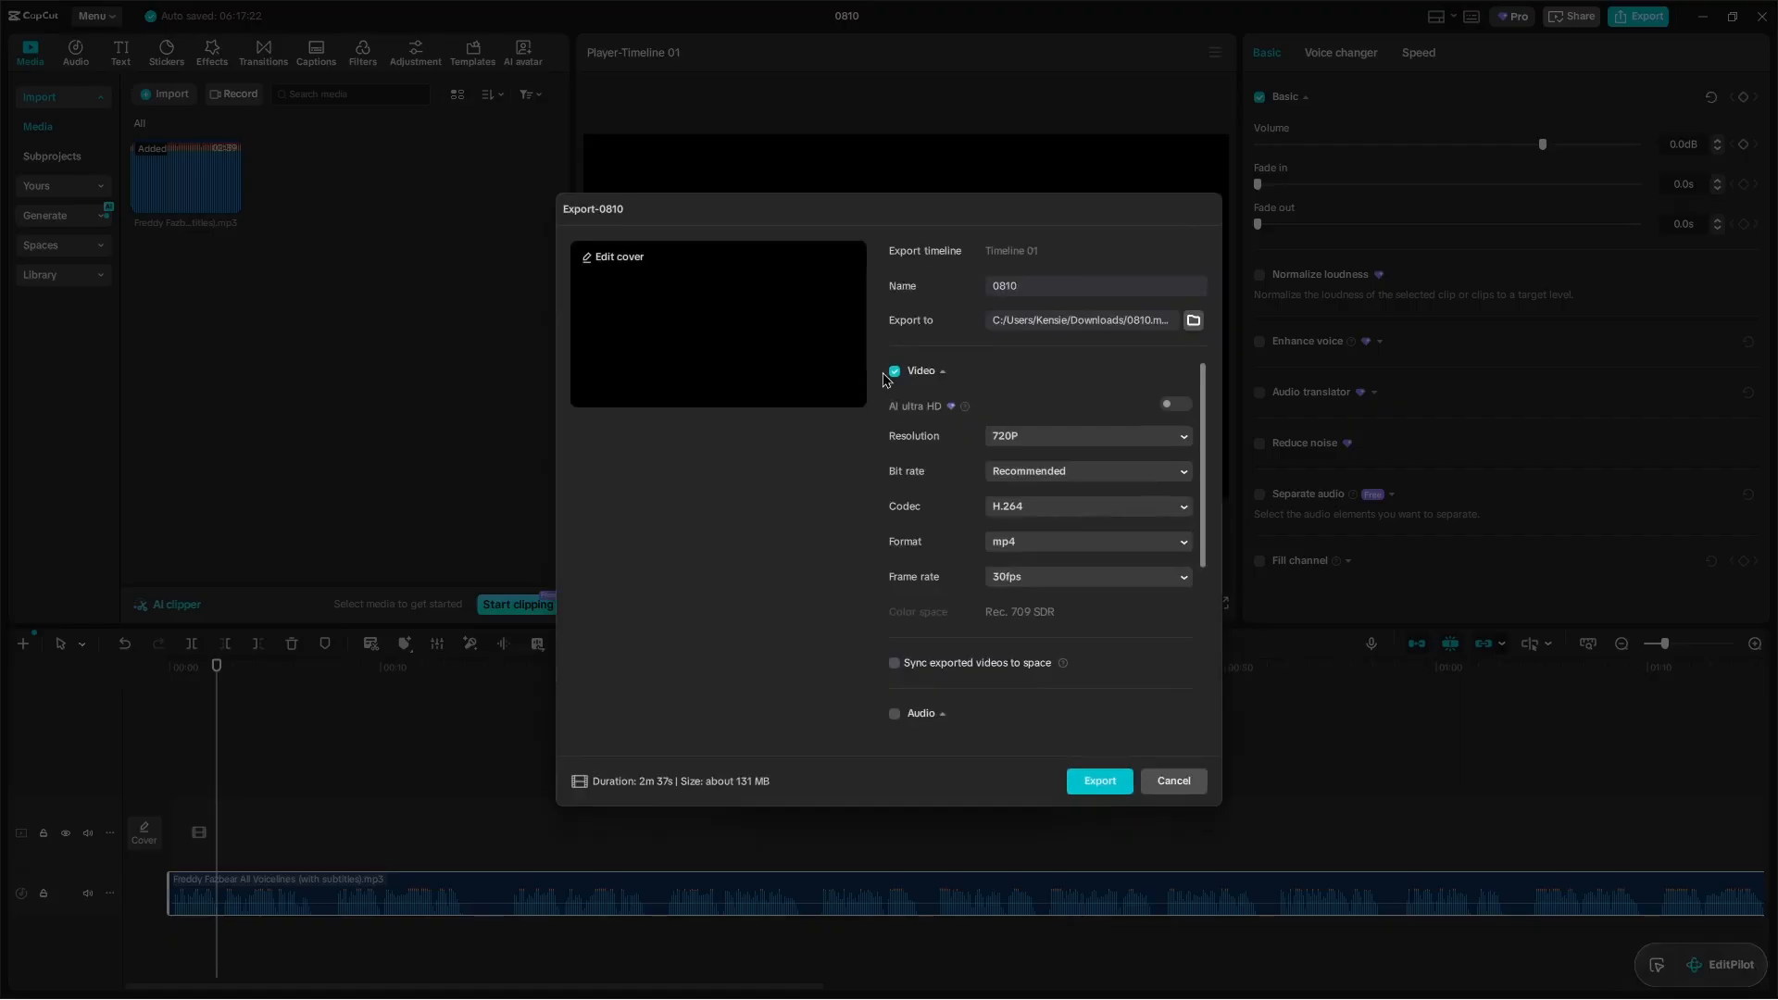
pyautogui.click(894, 372)
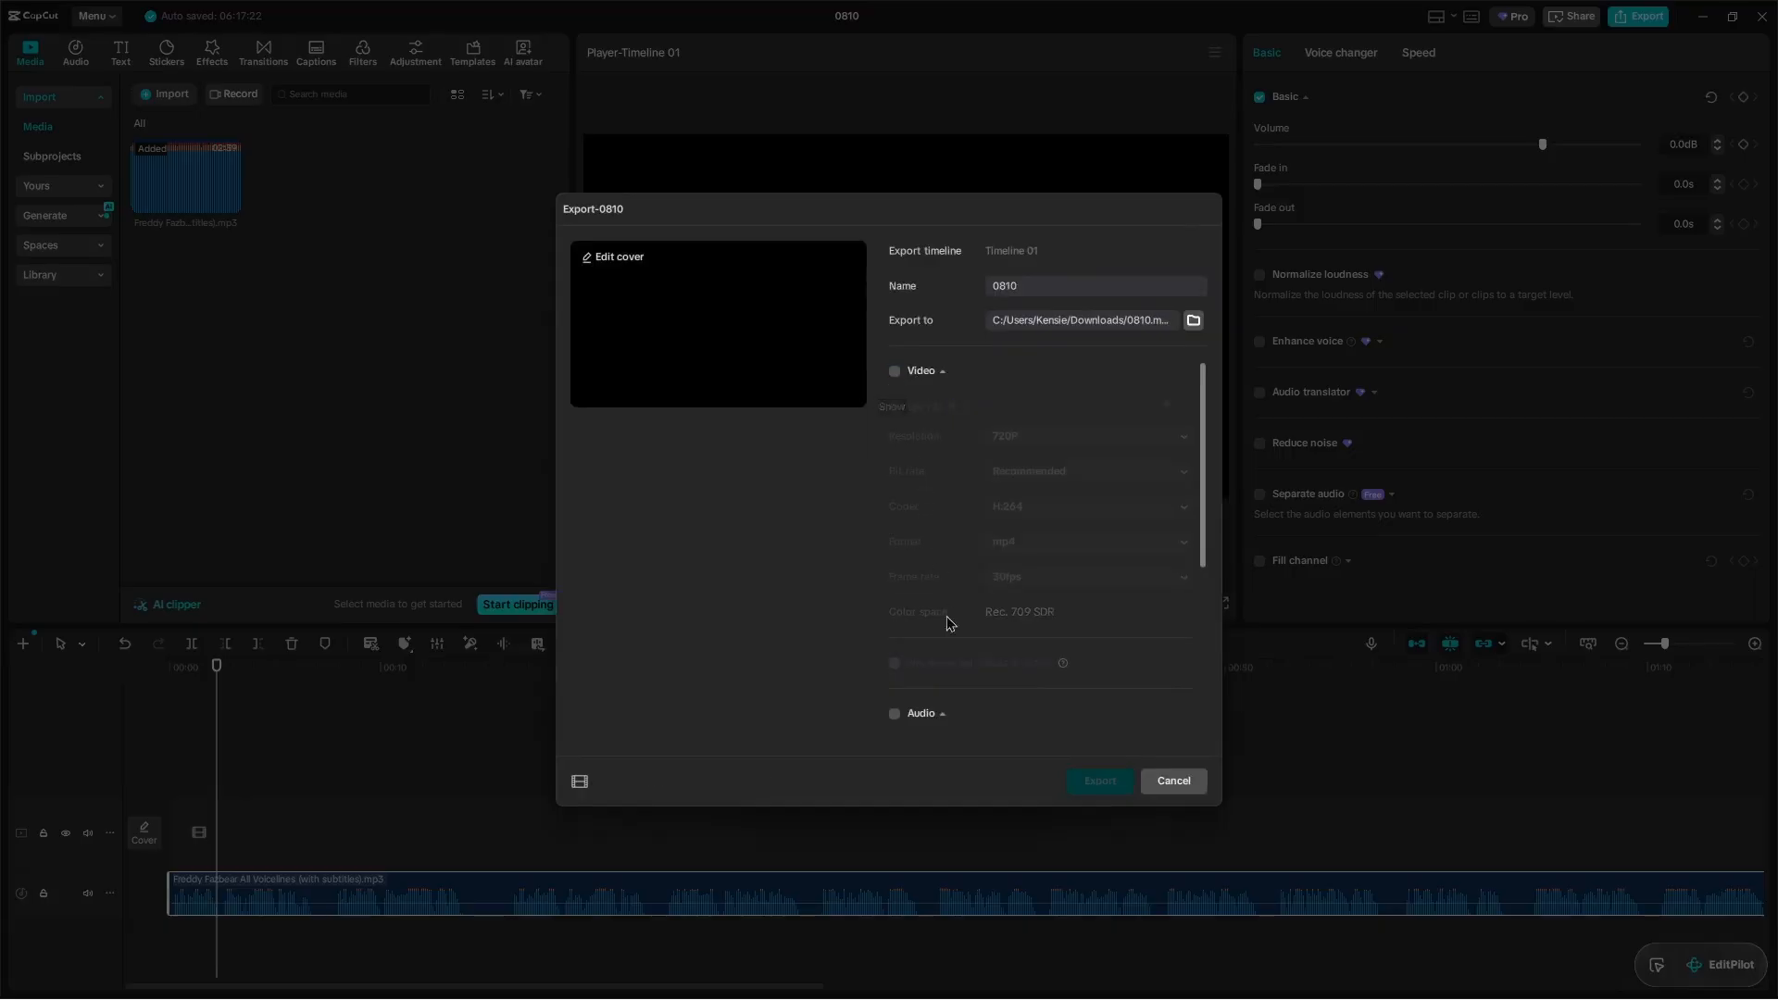
pyautogui.scroll(-2, 945, 623)
pyautogui.click(895, 602)
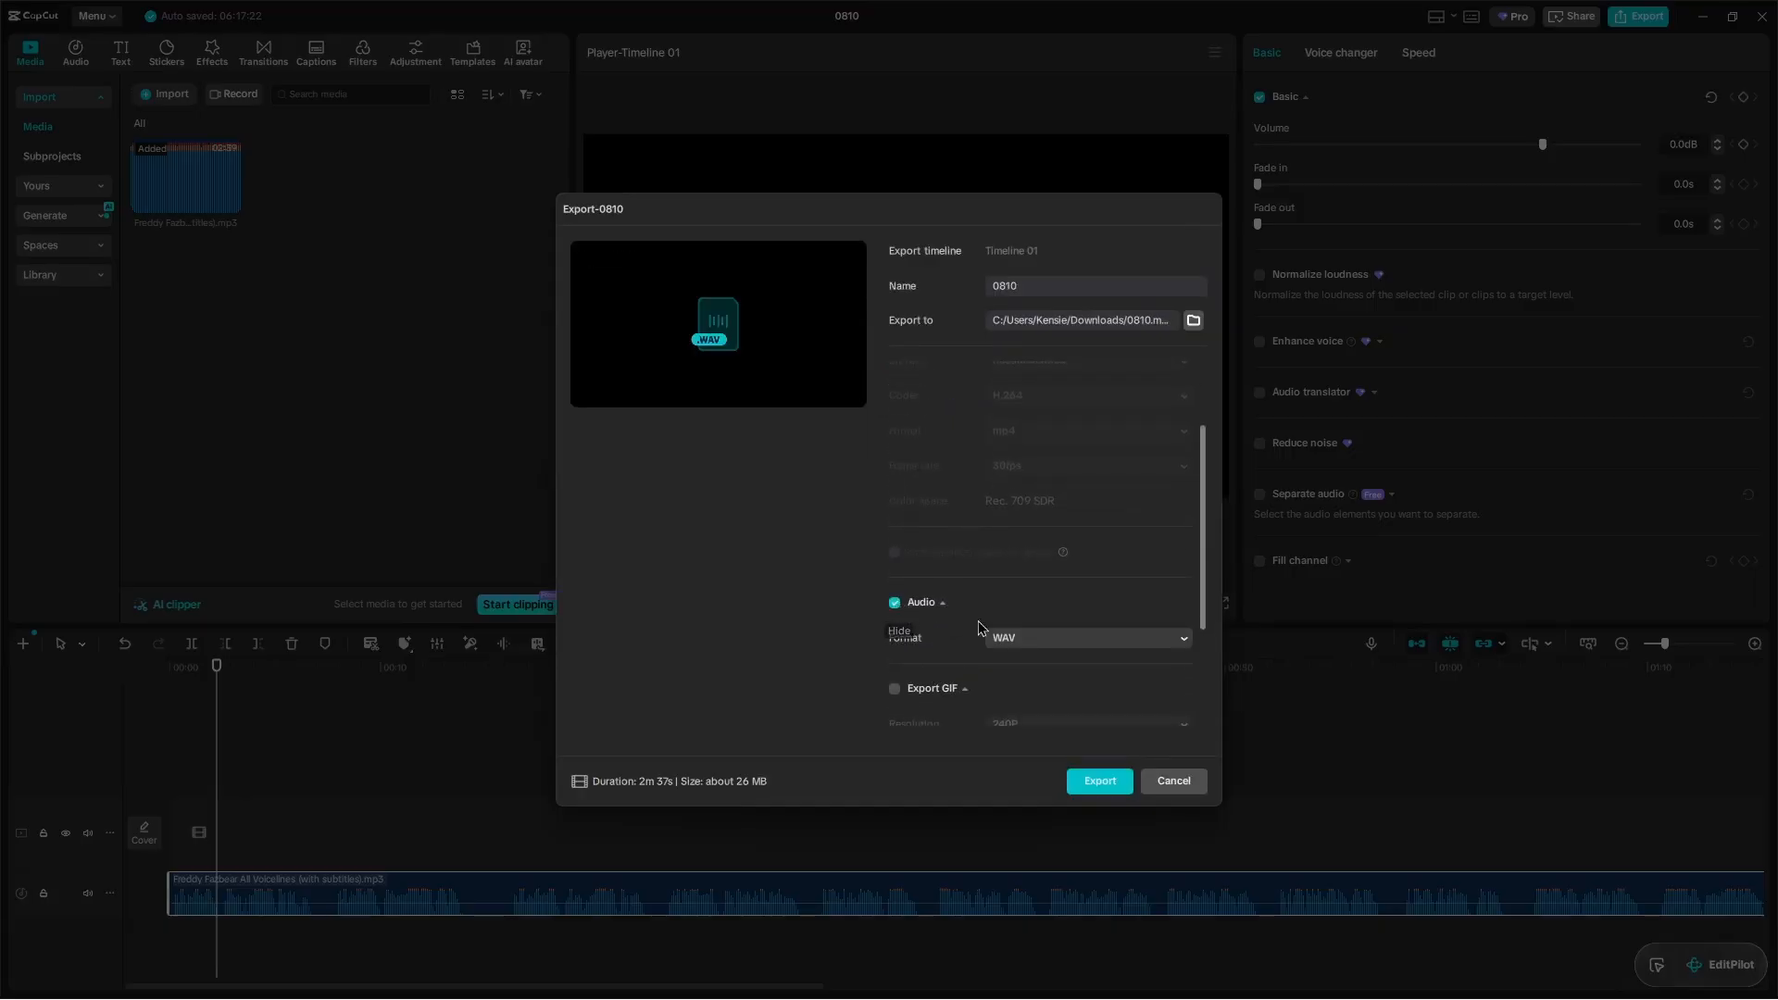
pyautogui.click(1047, 637)
pyautogui.click(1051, 701)
# Set the export location to C:\Program Files (x86)\Steam\steamapps\common\SourceFilmmaker\game\usermod\sound
pyautogui.click(1193, 320)
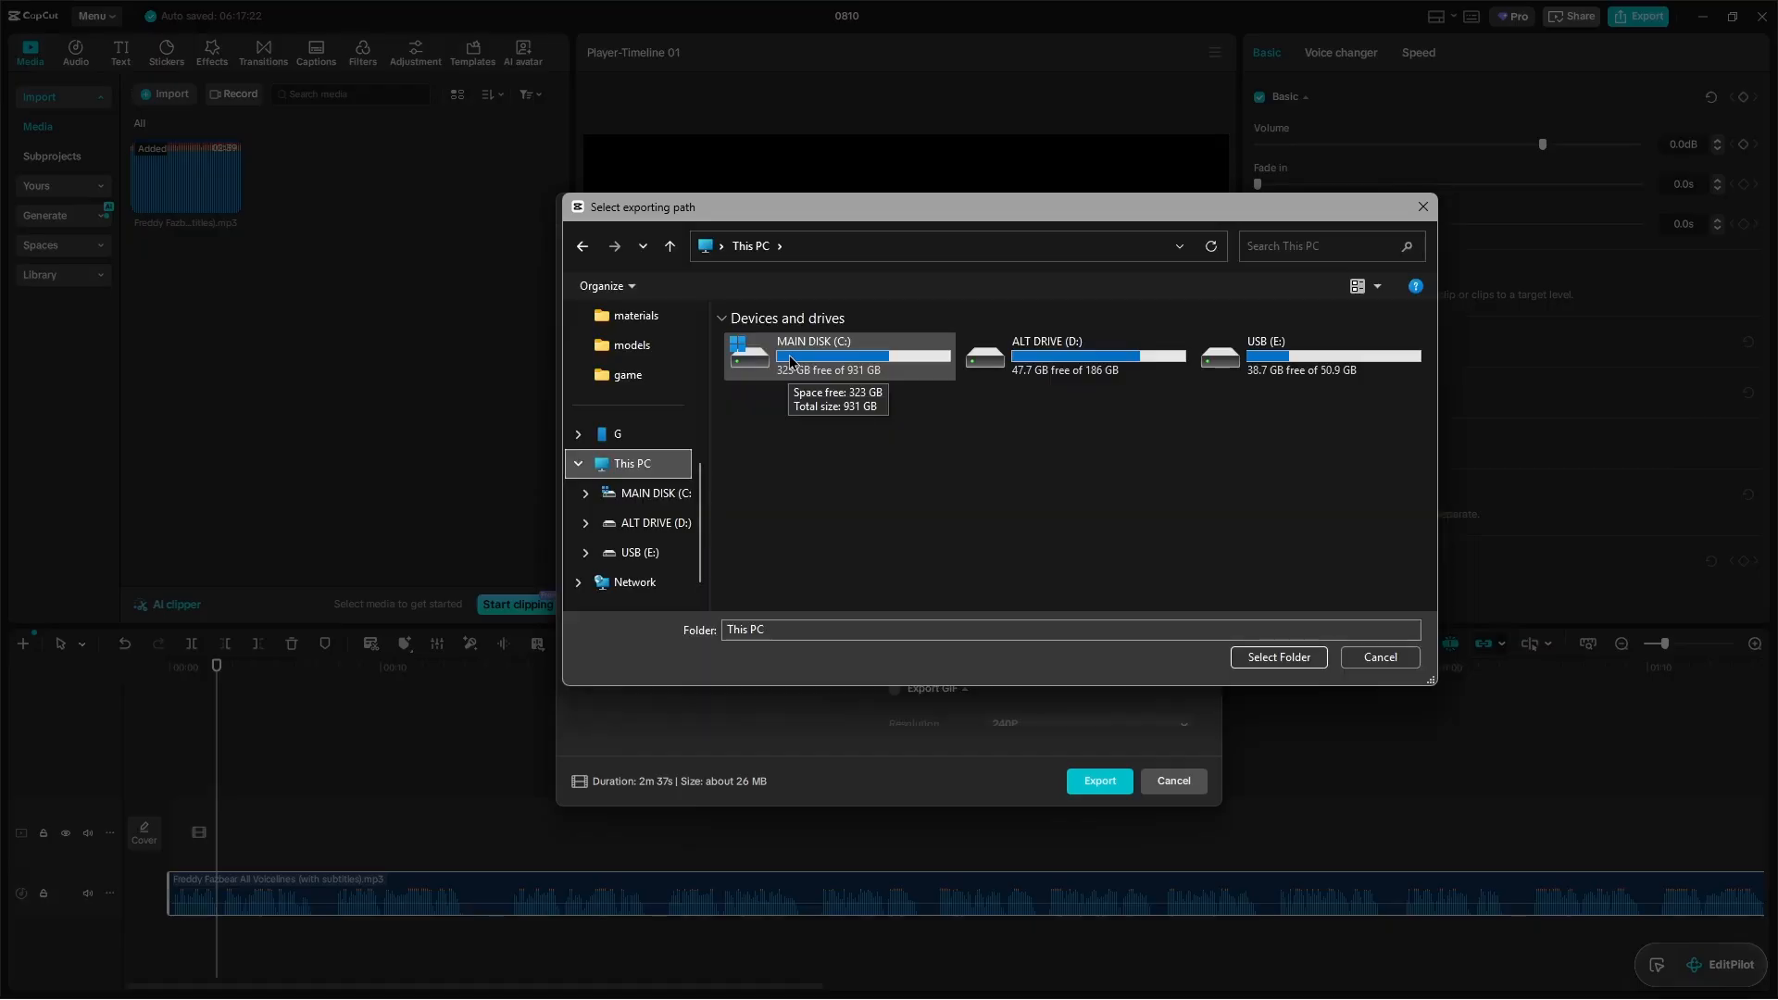
pyautogui.doubleClick(790, 362)
pyautogui.click(859, 532)
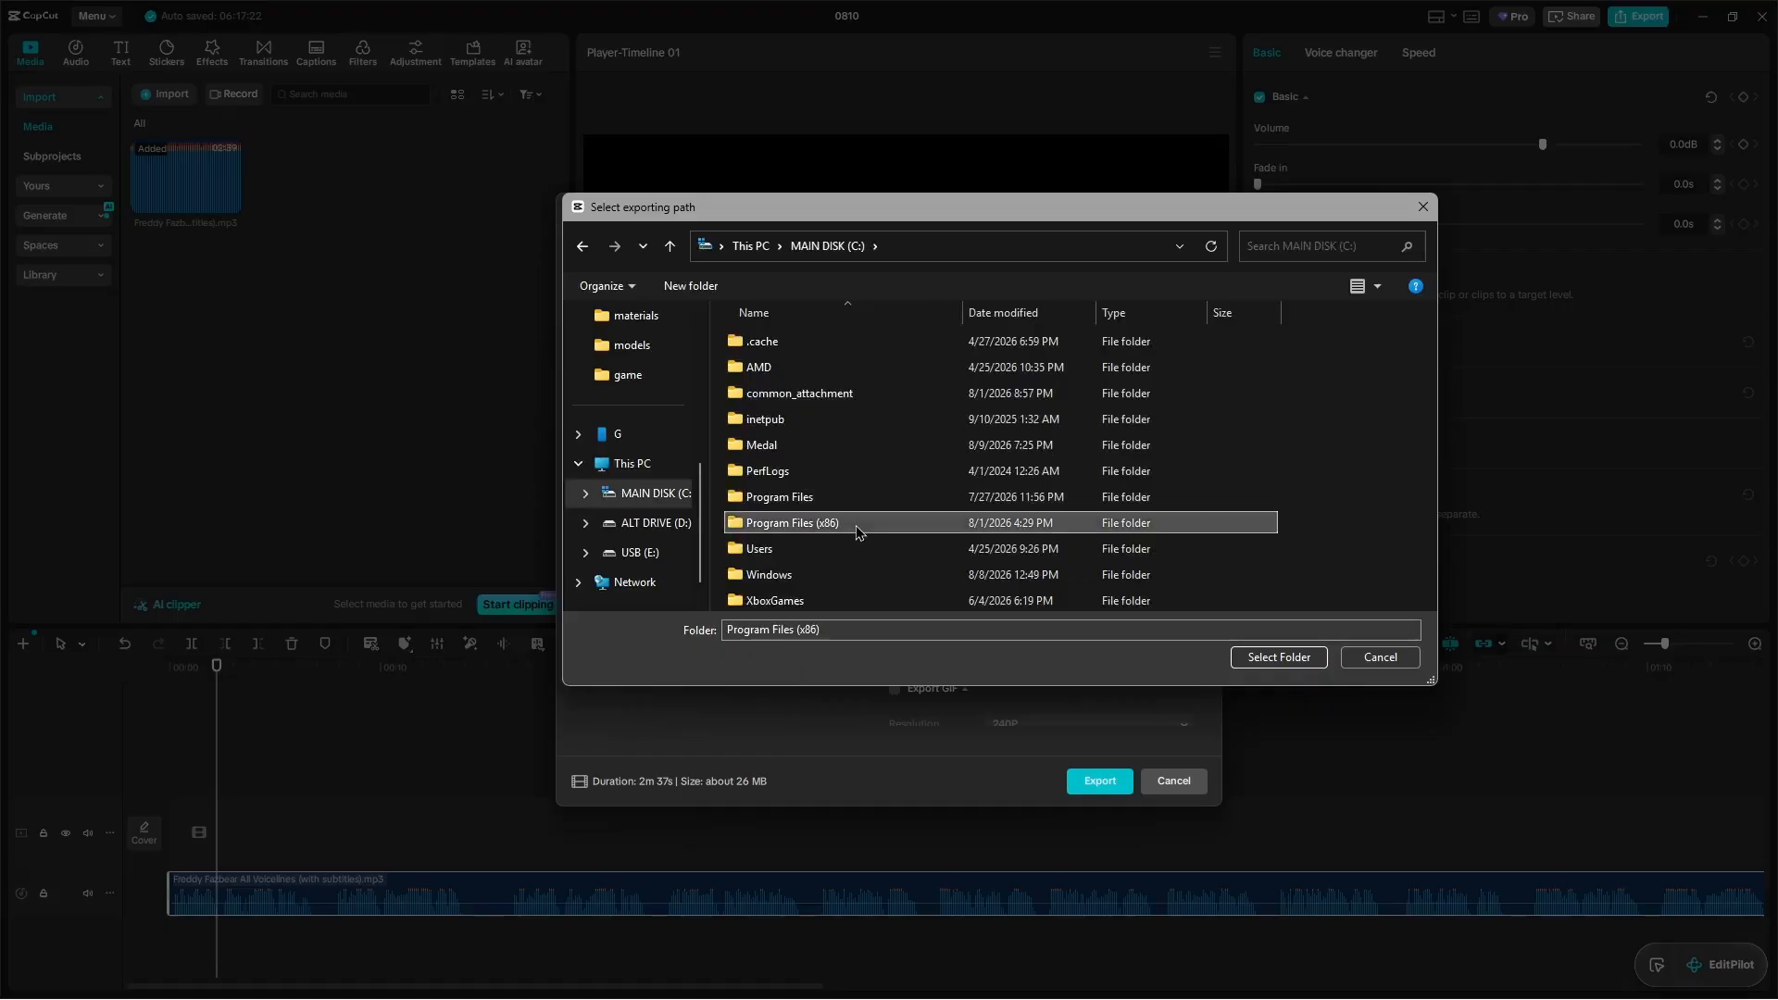
pyautogui.doubleClick(858, 532)
pyautogui.scroll(-5, 797, 546)
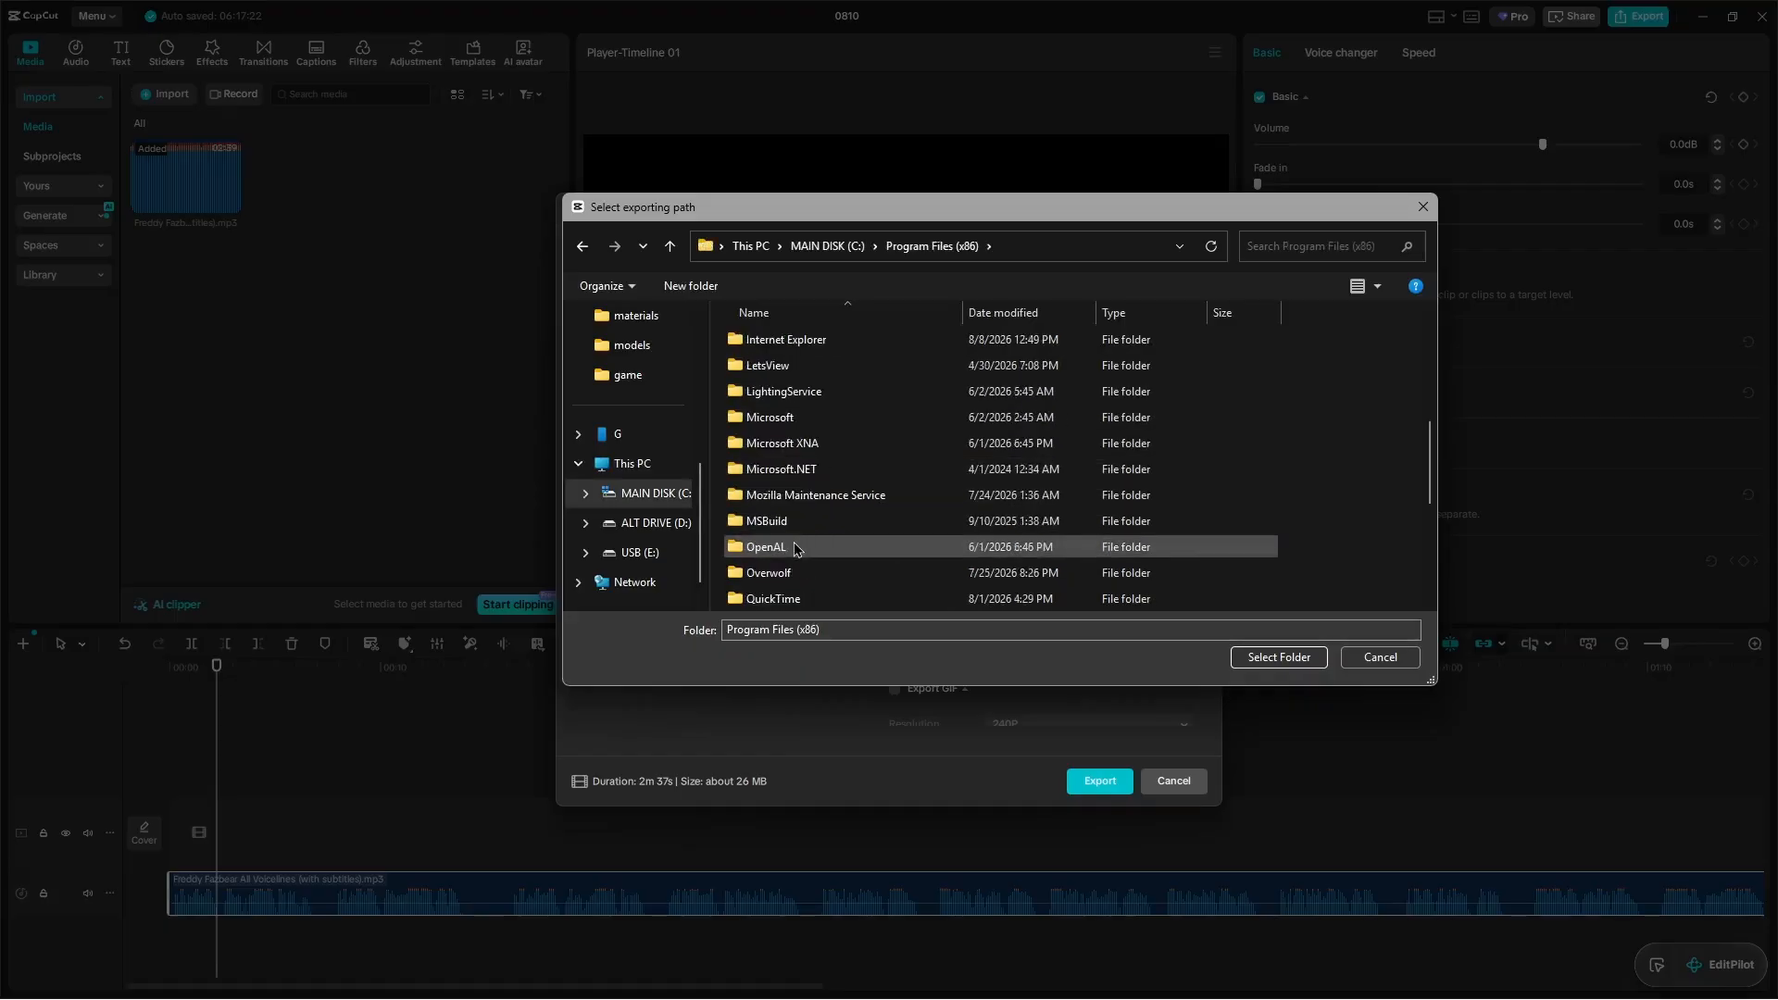
pyautogui.doubleClick(778, 598)
pyautogui.doubleClick(796, 546)
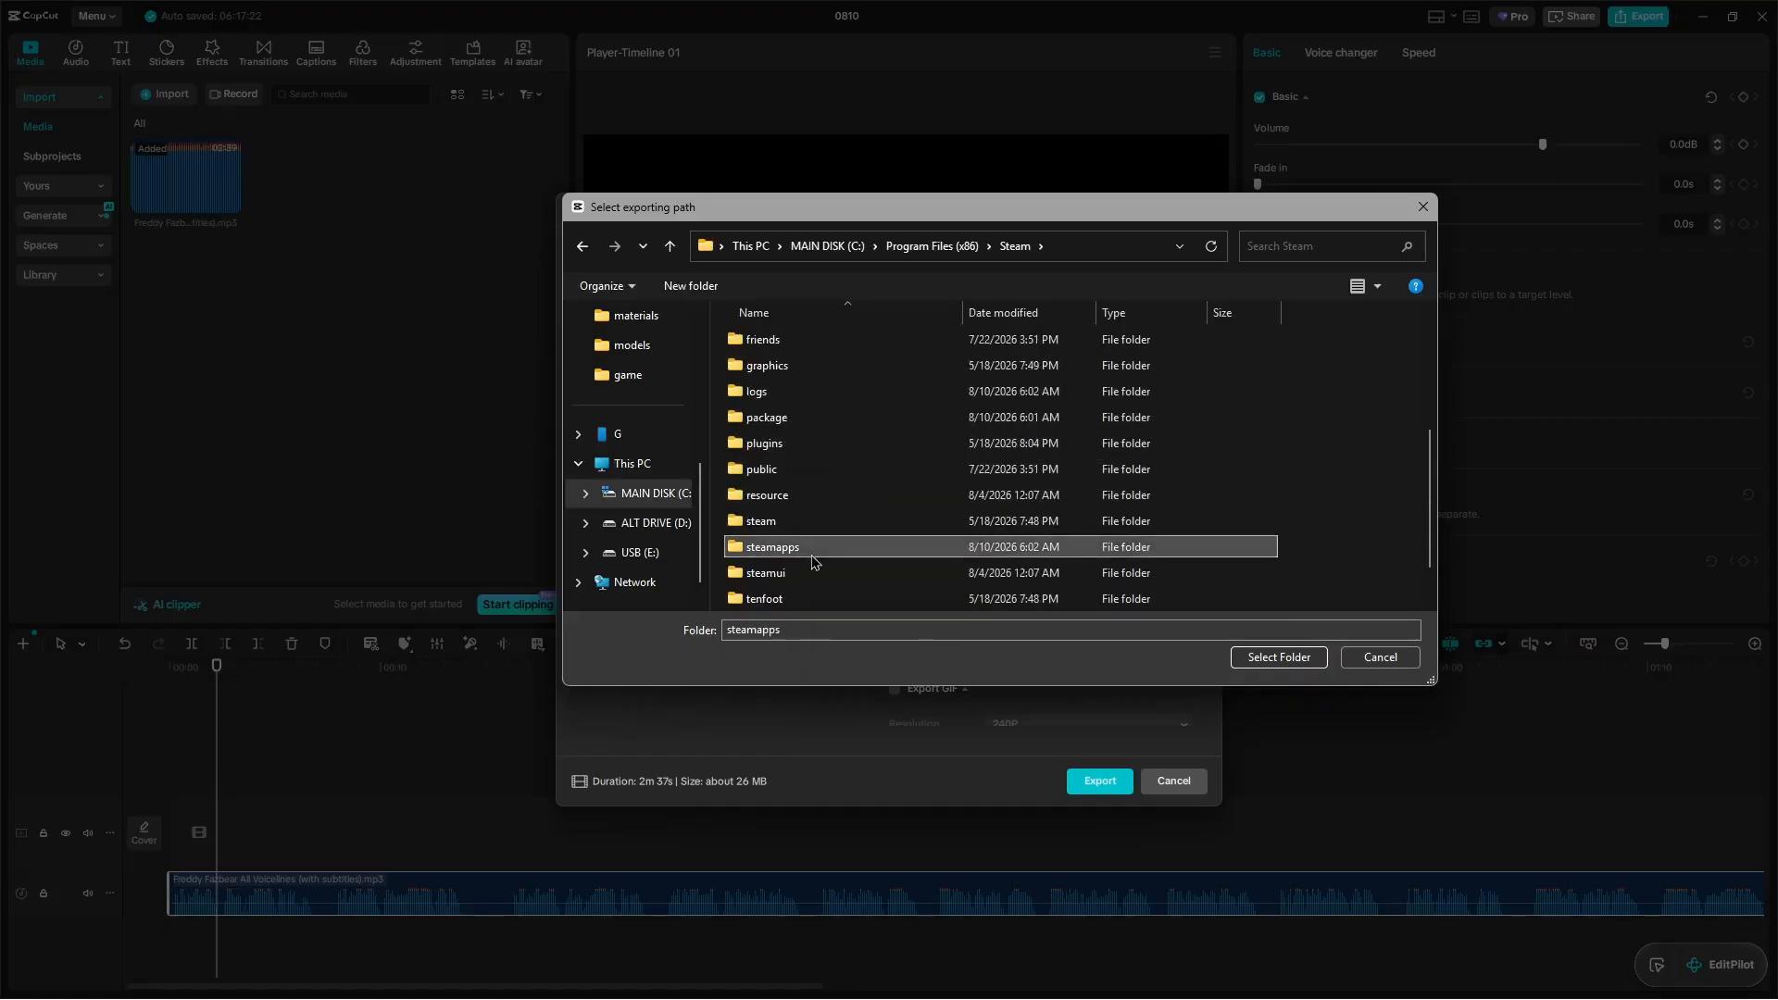
pyautogui.doubleClick(802, 344)
pyautogui.doubleClick(779, 496)
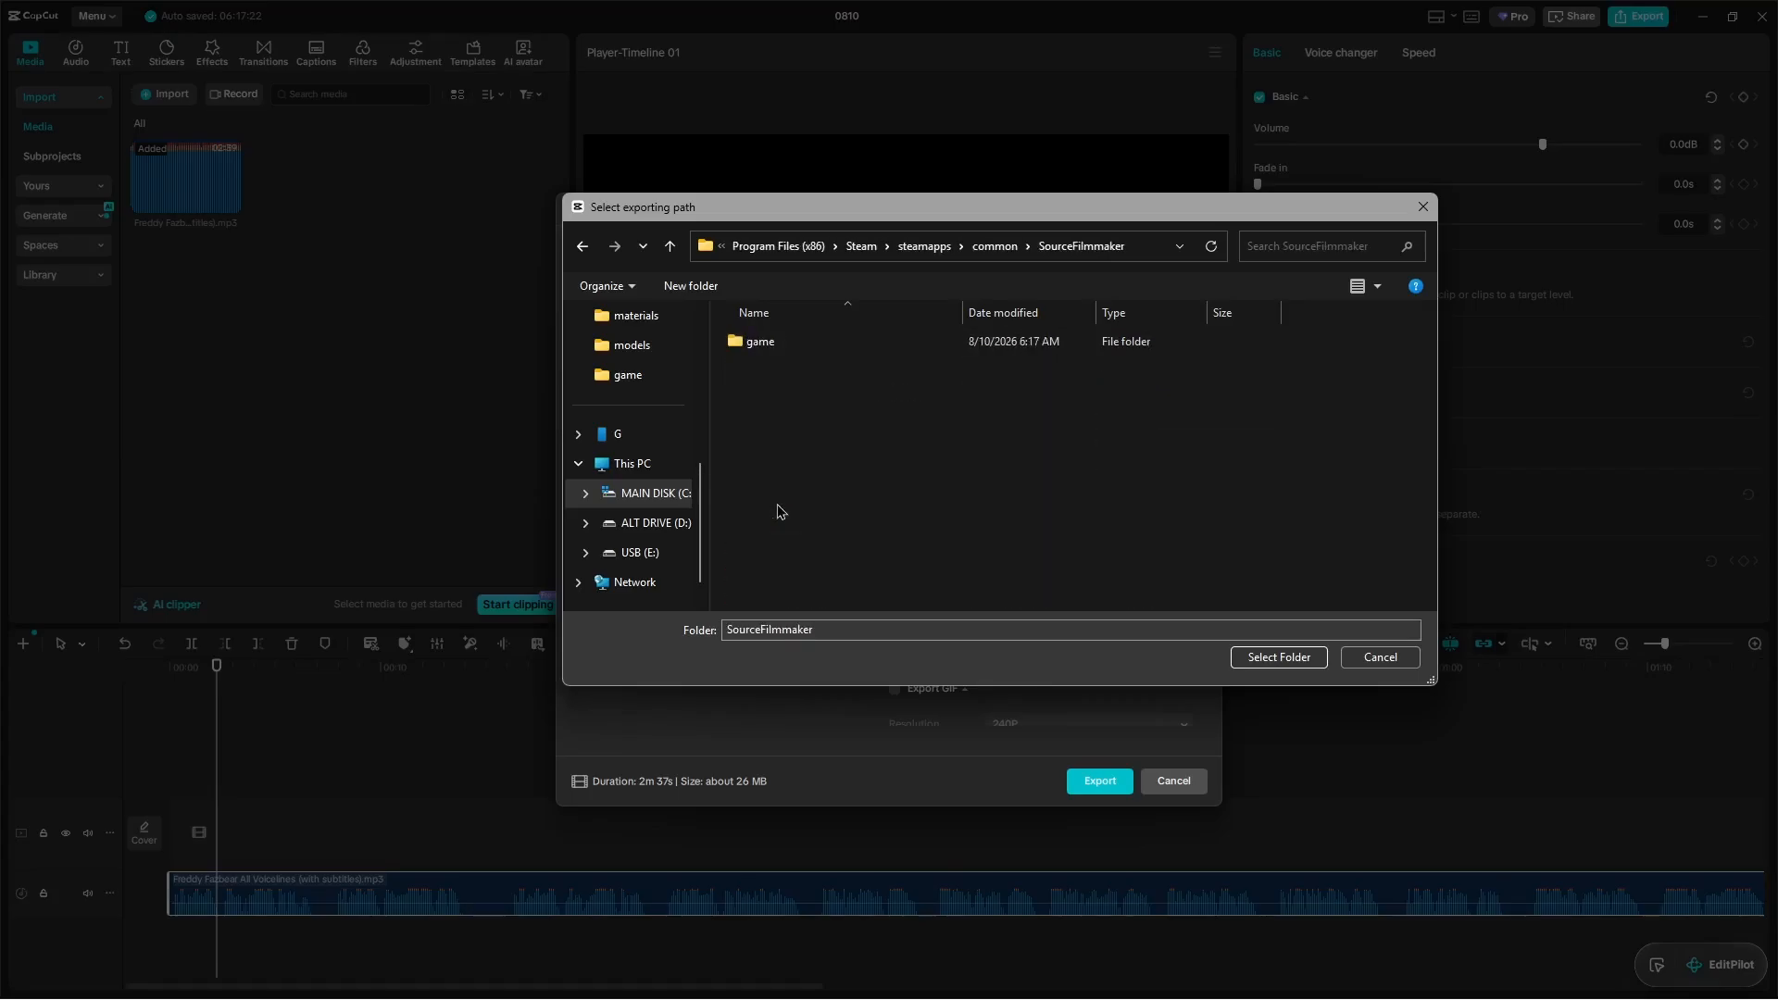
pyautogui.doubleClick(776, 345)
pyautogui.doubleClick(782, 574)
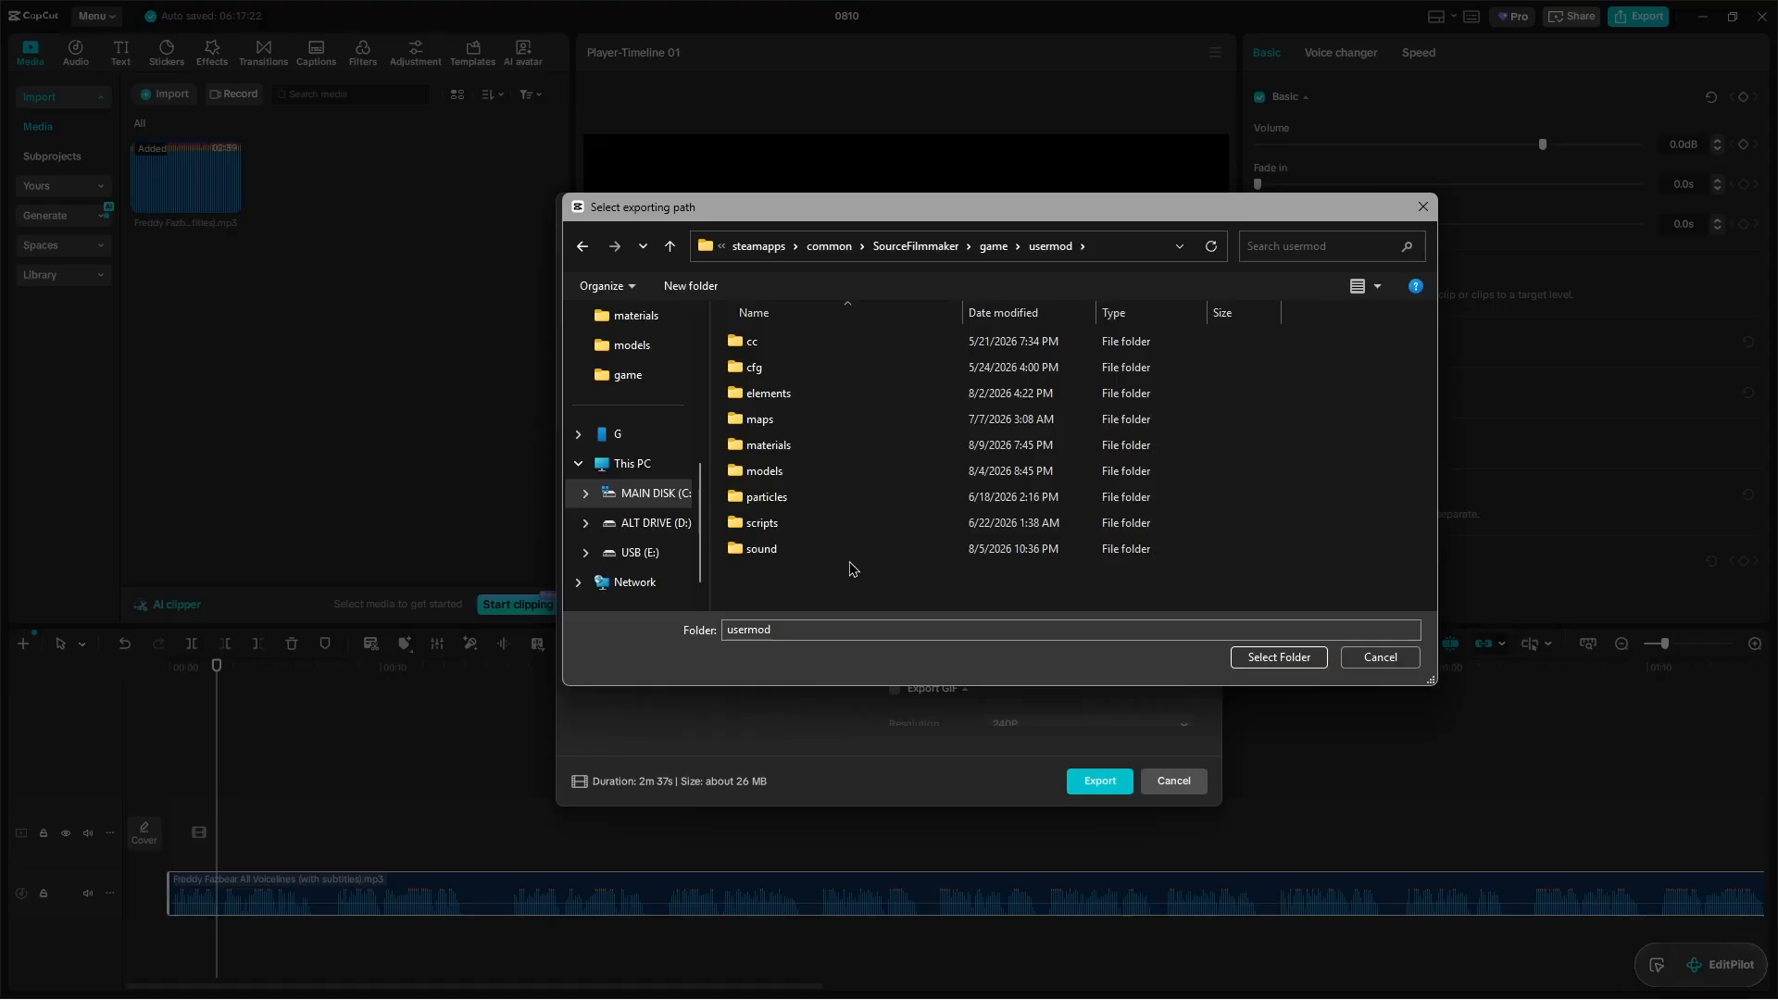
pyautogui.click(844, 553)
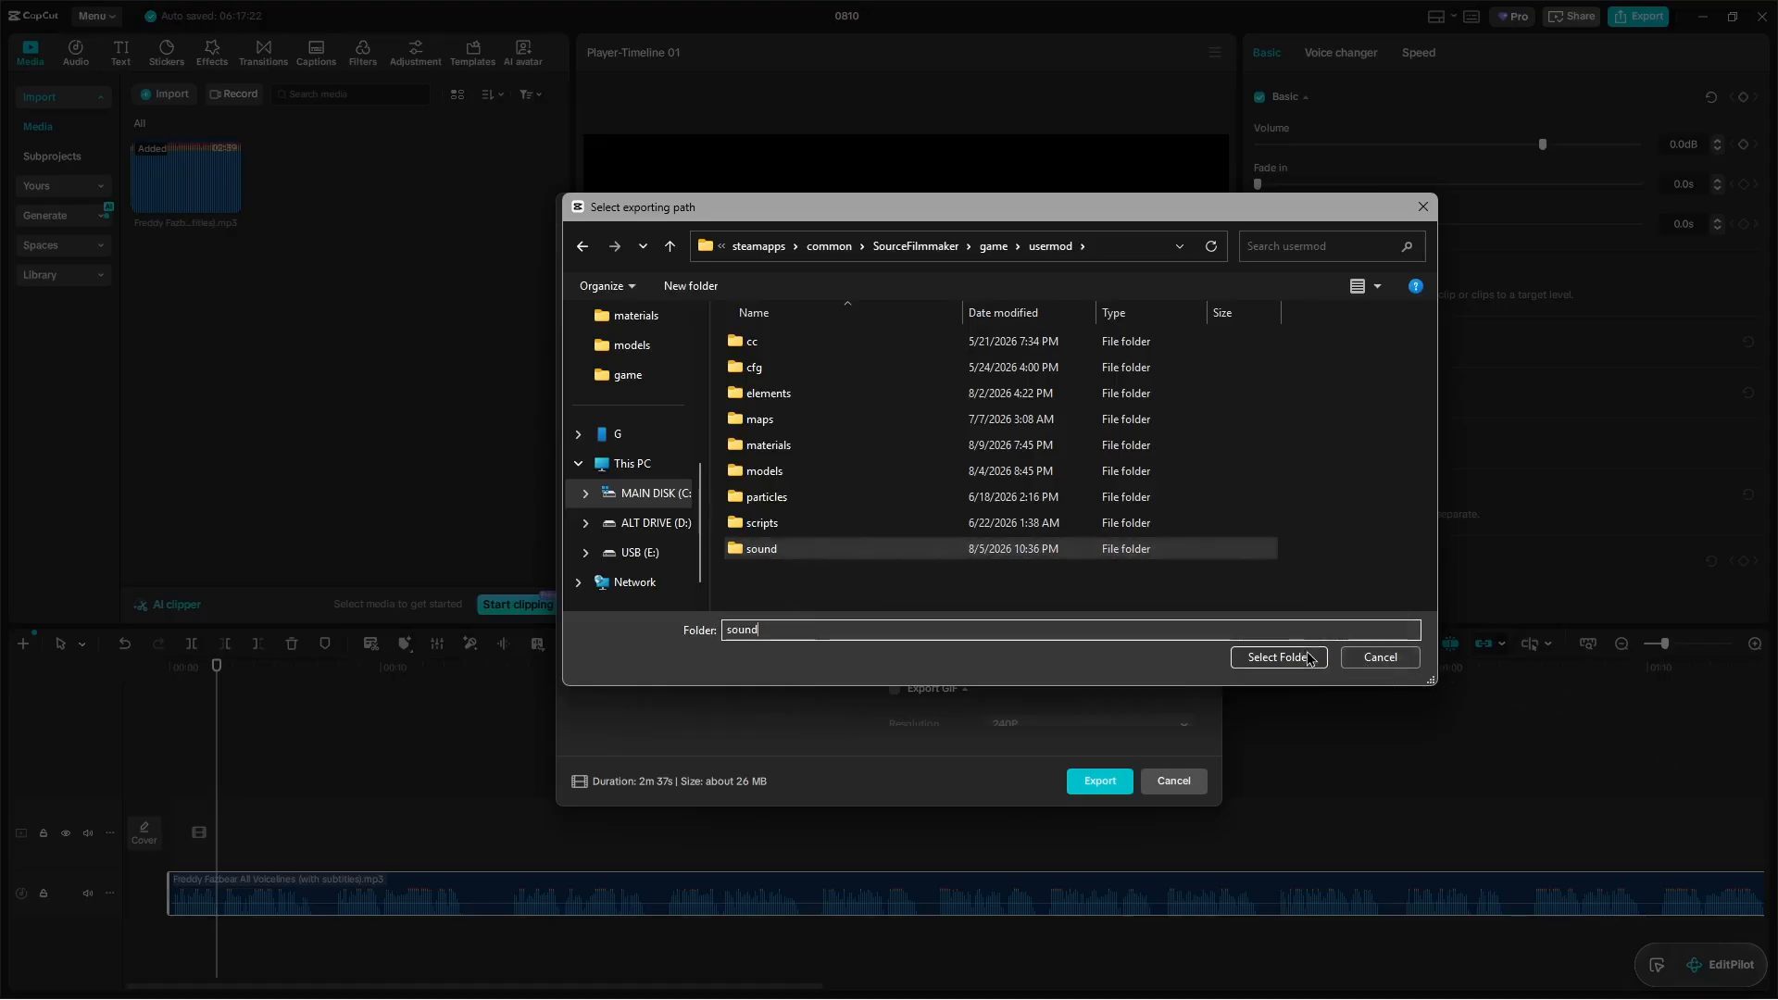
pyautogui.click(1277, 657)
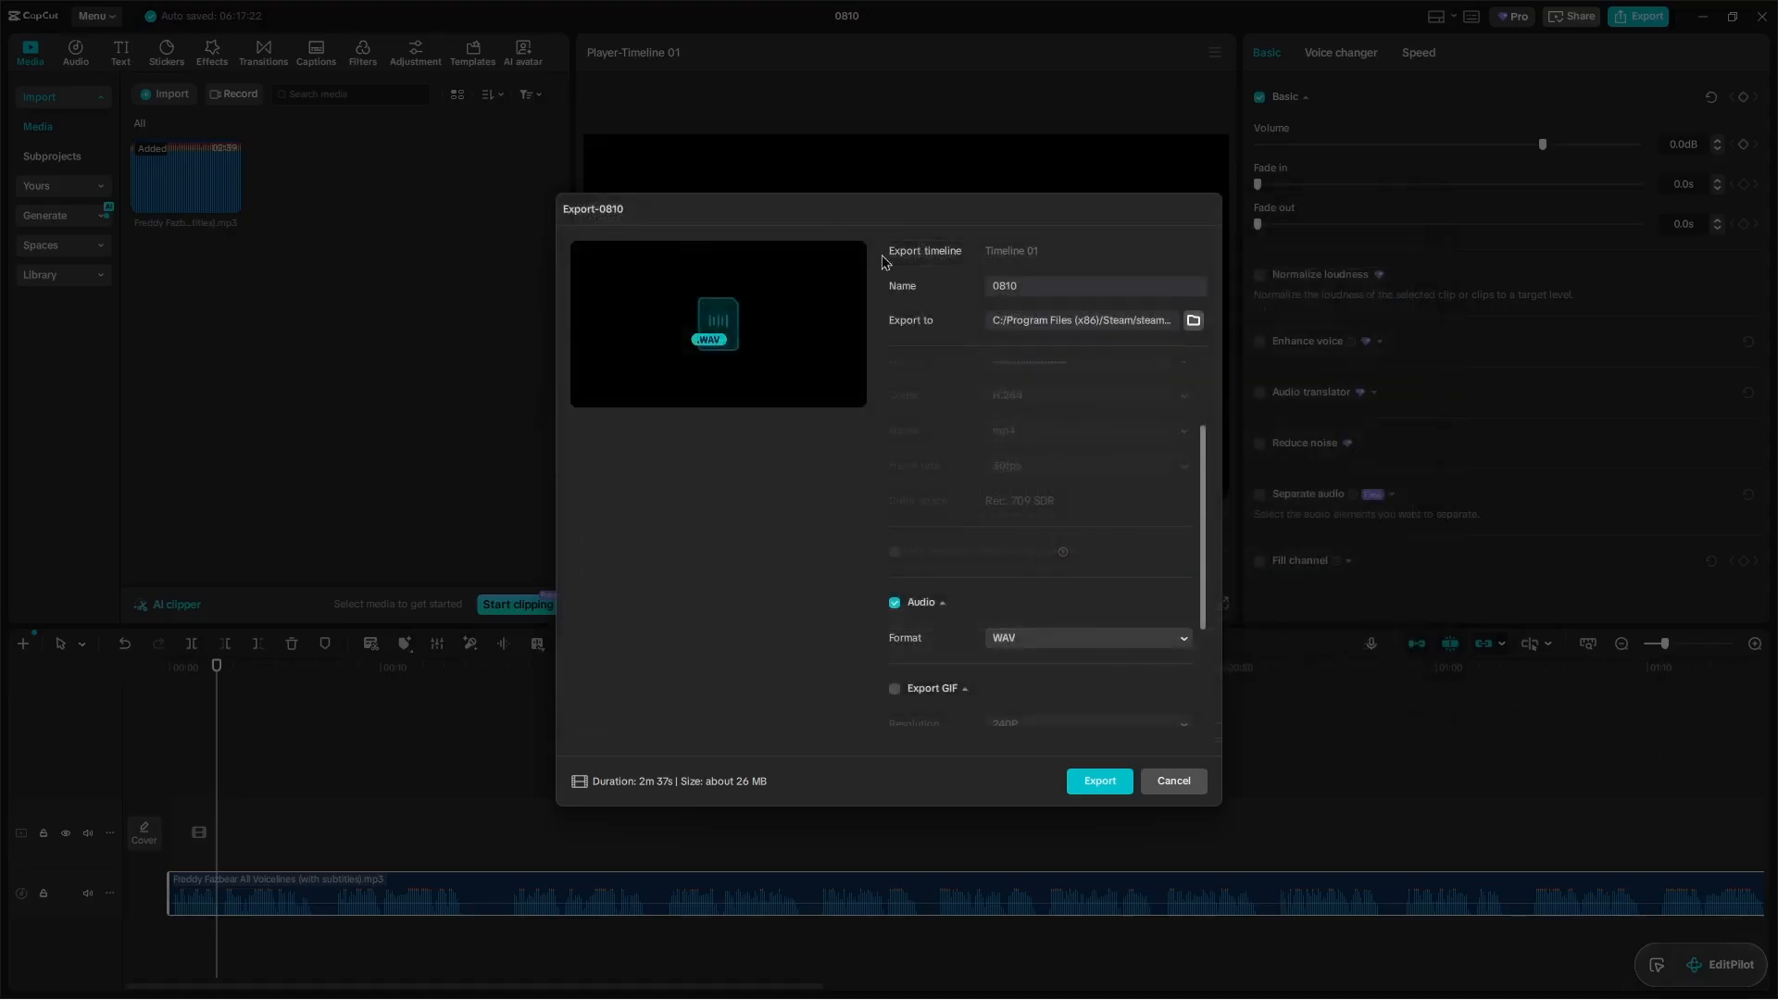
# Name the audio export "fre", export it and dismiss the export dialog
pyautogui.doubleClick(1060, 280)
pyautogui.write('fre')
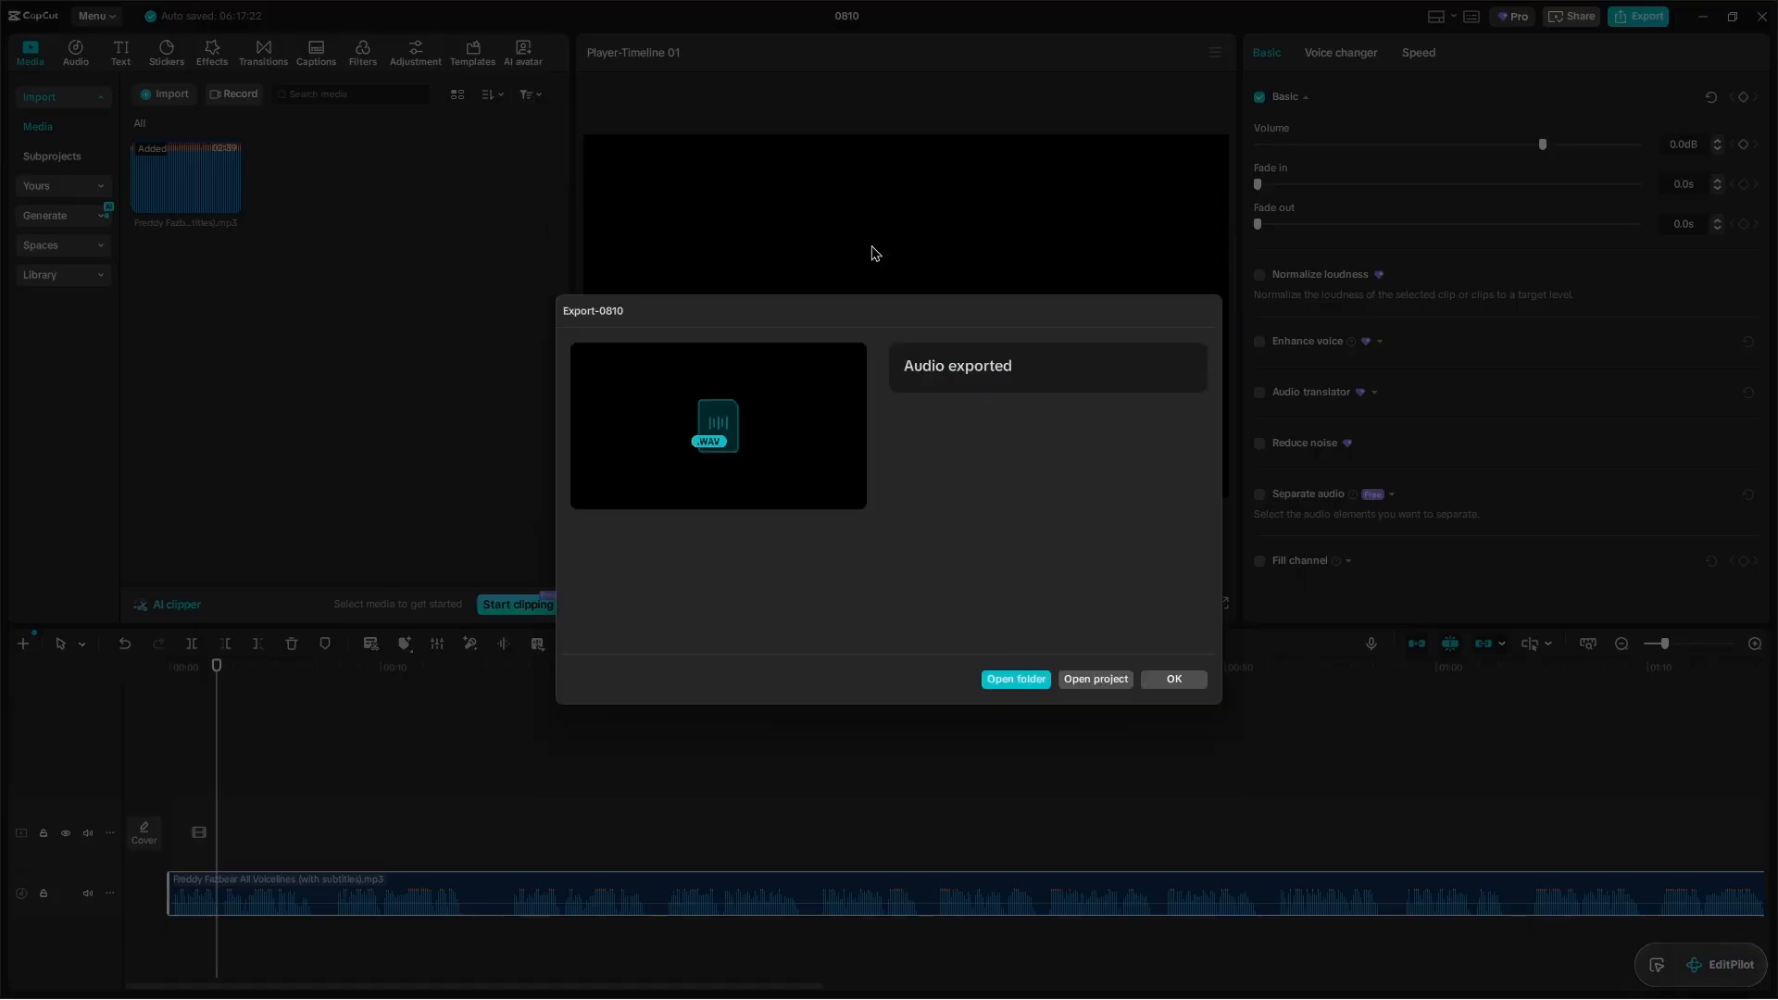
pyautogui.press('Escape')
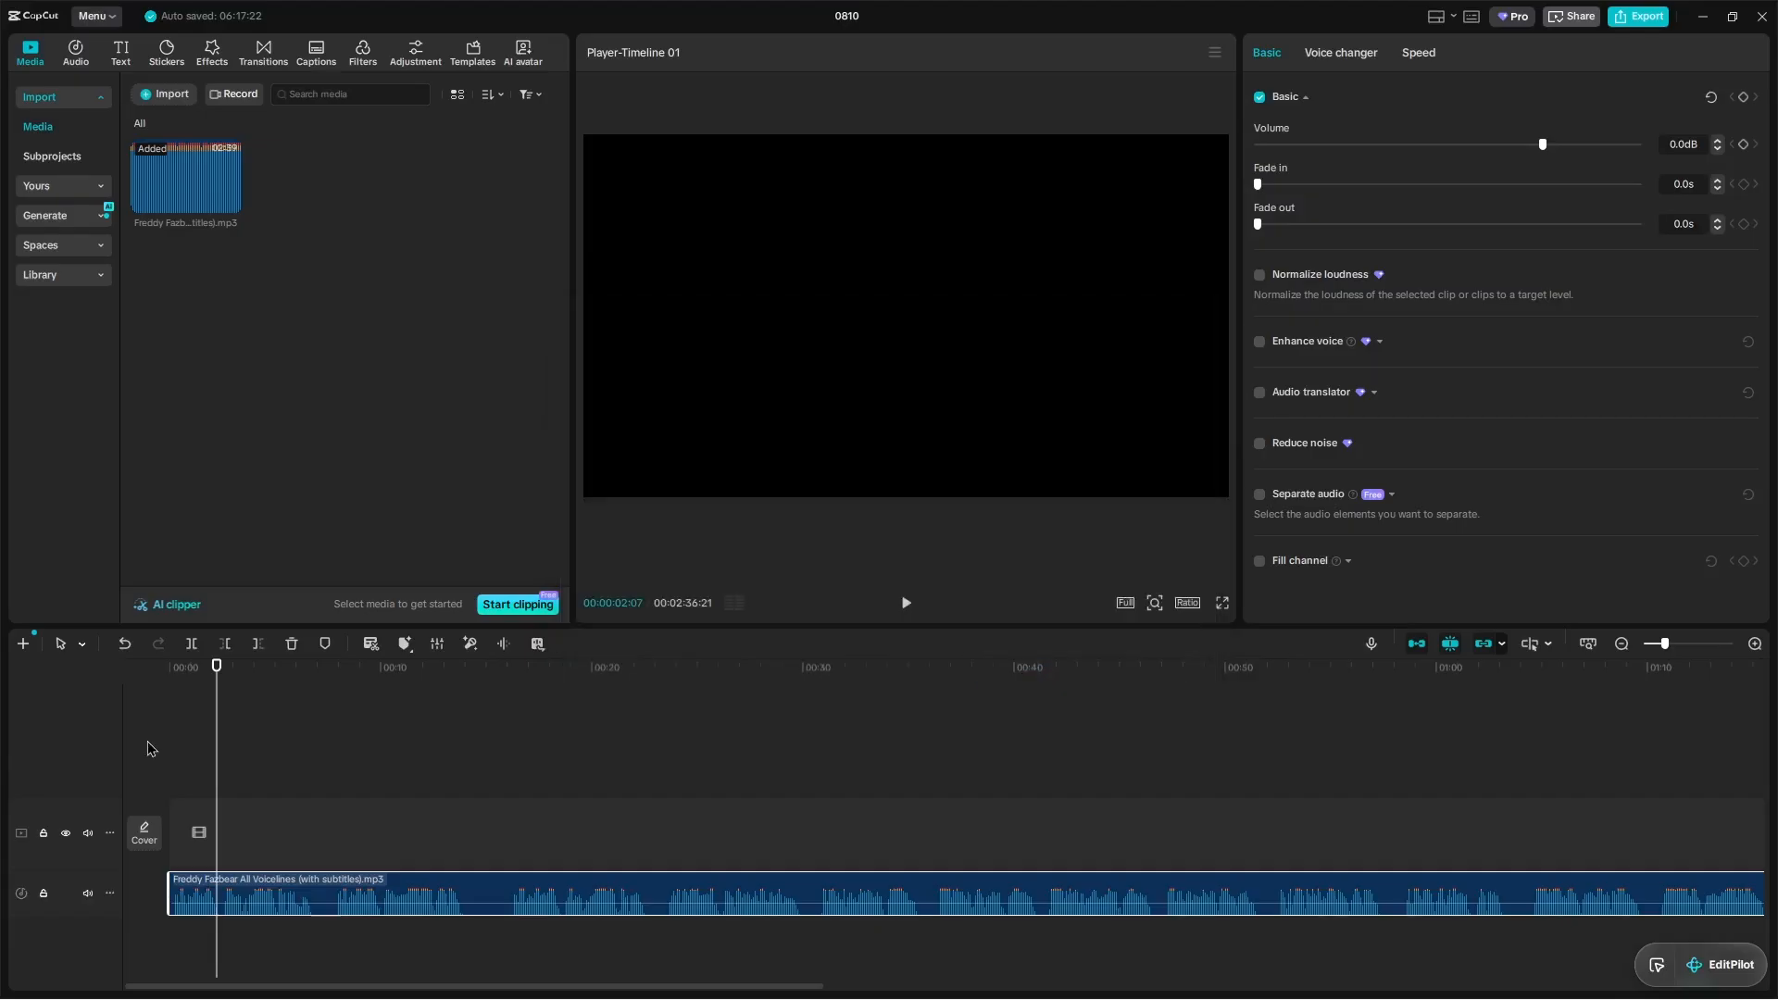
# Move the playhead back to the timeline start, close CapCut and return to Source Filmmaker
pyautogui.keyDown('ctrl'); pyautogui.scroll(-2, 288, 820); pyautogui.keyUp('ctrl')
pyautogui.moveTo(281, 809); pyautogui.dragTo(169, 808)
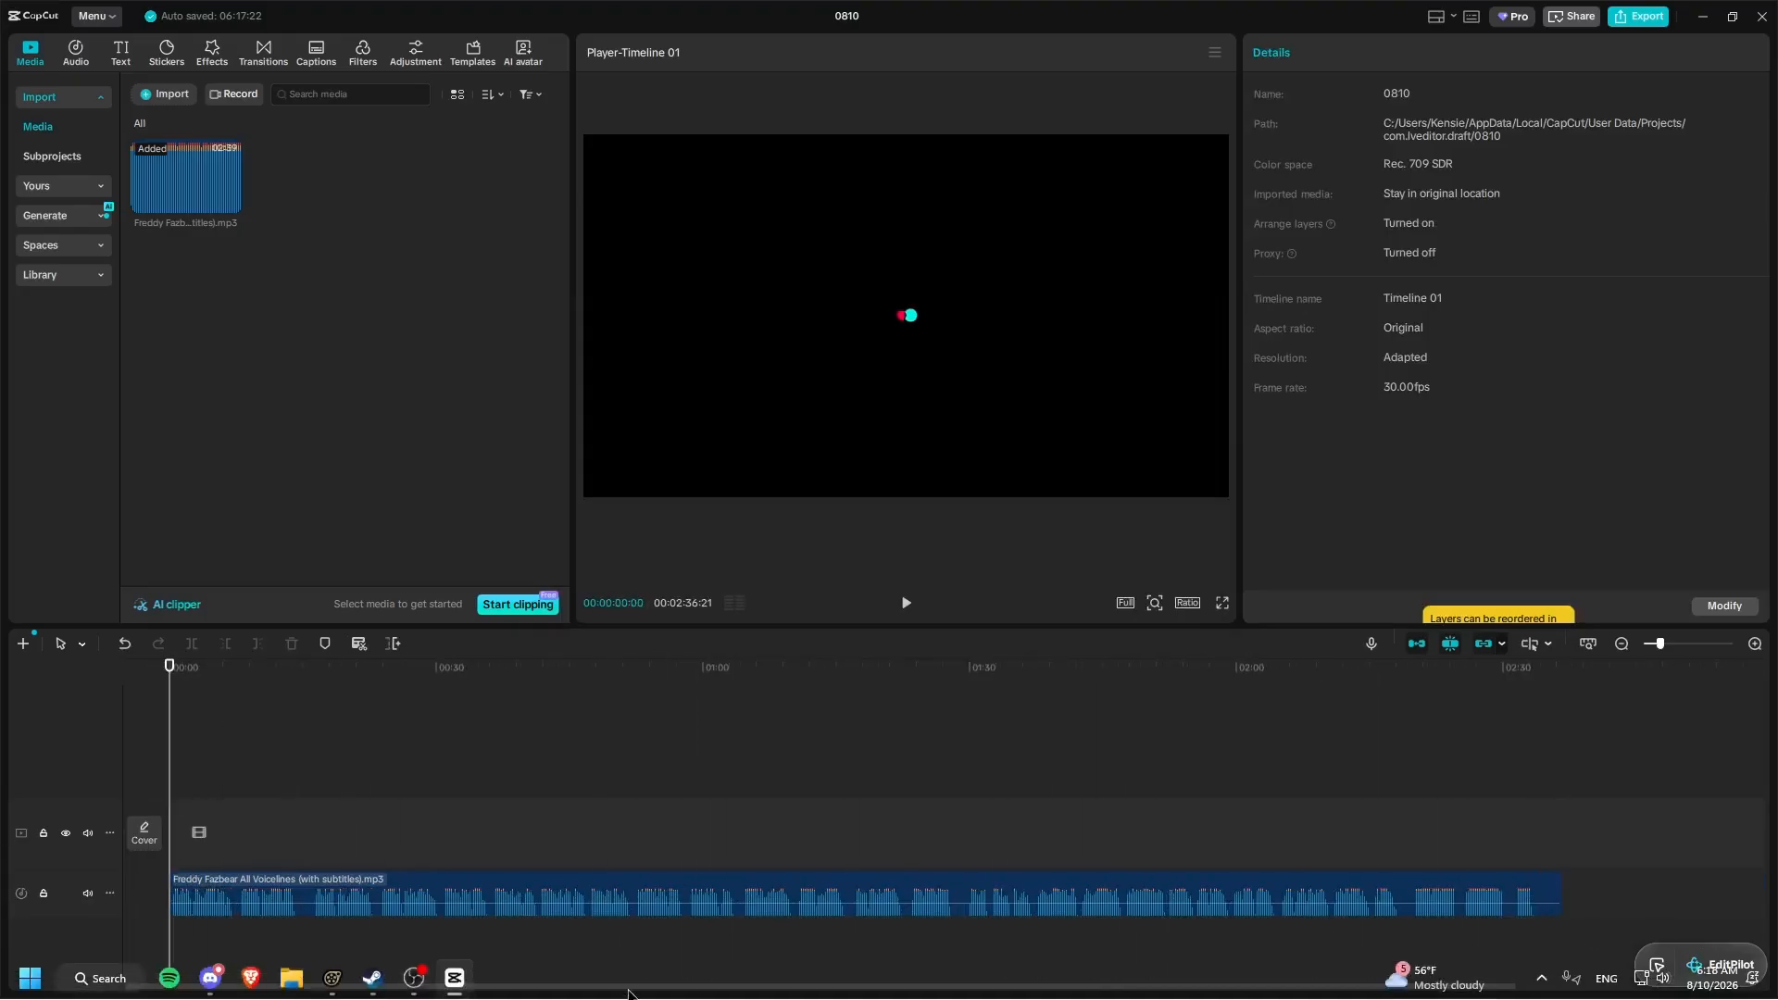
pyautogui.rightClick(455, 977)
pyautogui.click(398, 926)
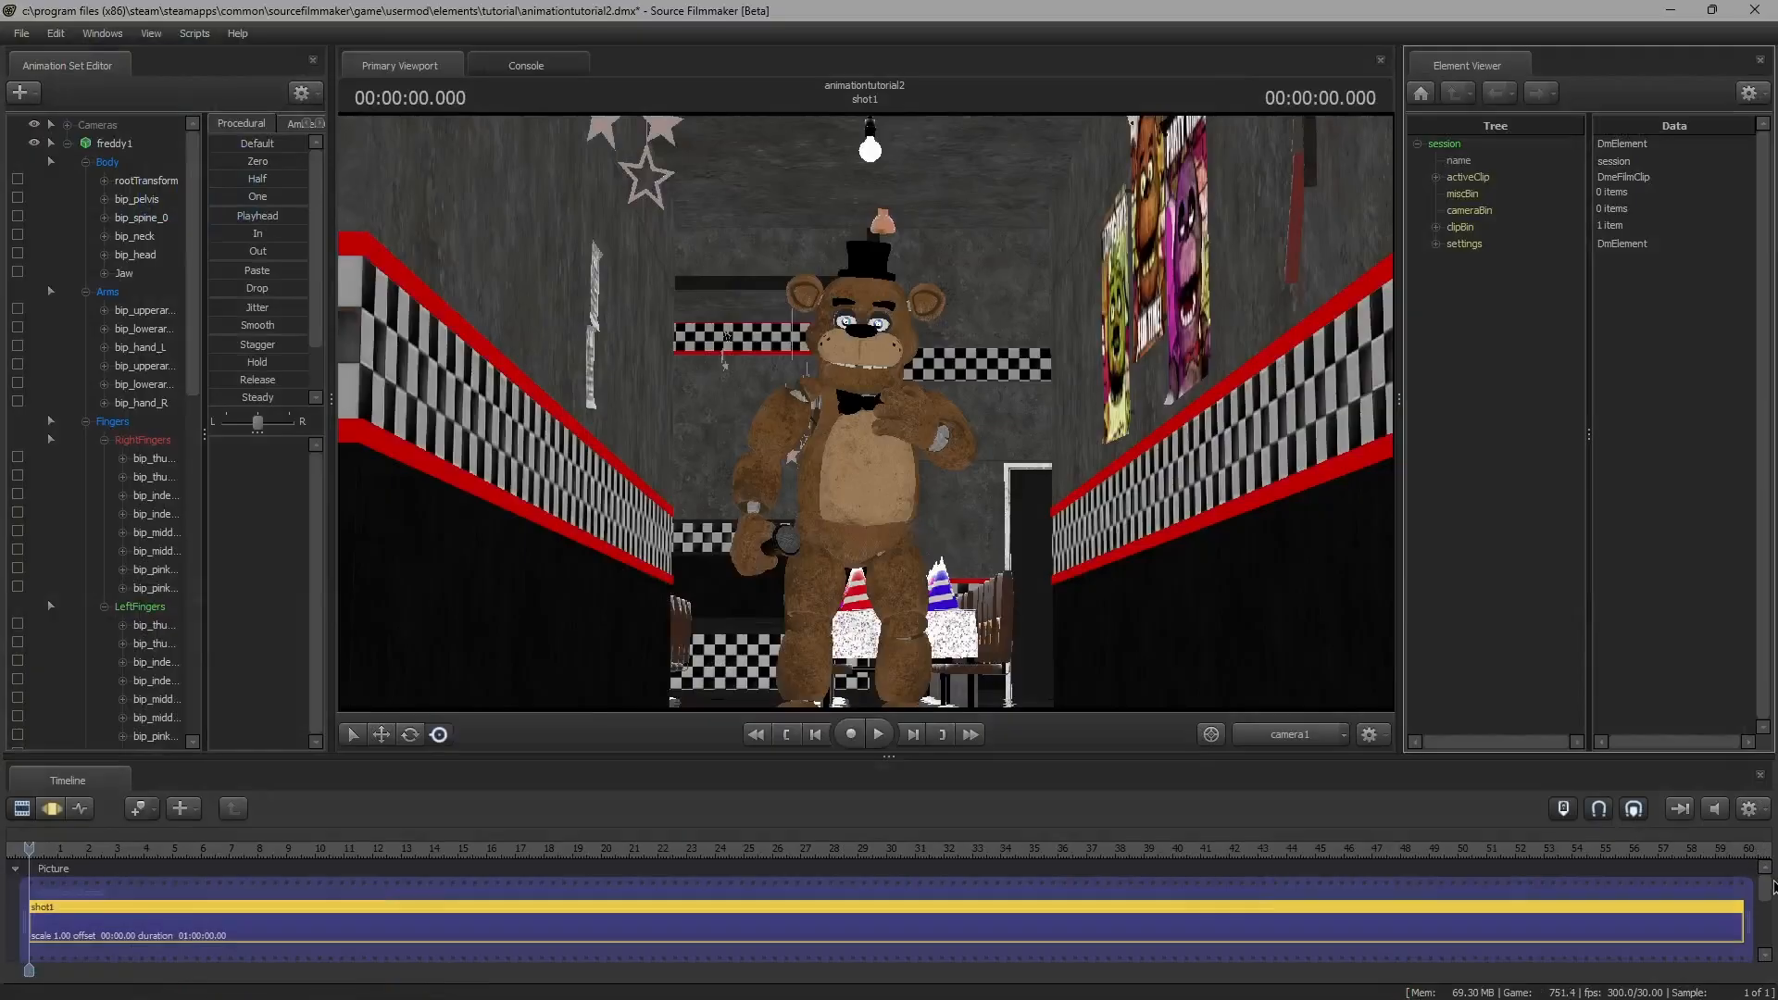
# Add the usermod sound freddyarvoicelines.wav as a clip on the Dialog sound track
pyautogui.moveTo(1770, 882); pyautogui.dragTo(1770, 918)
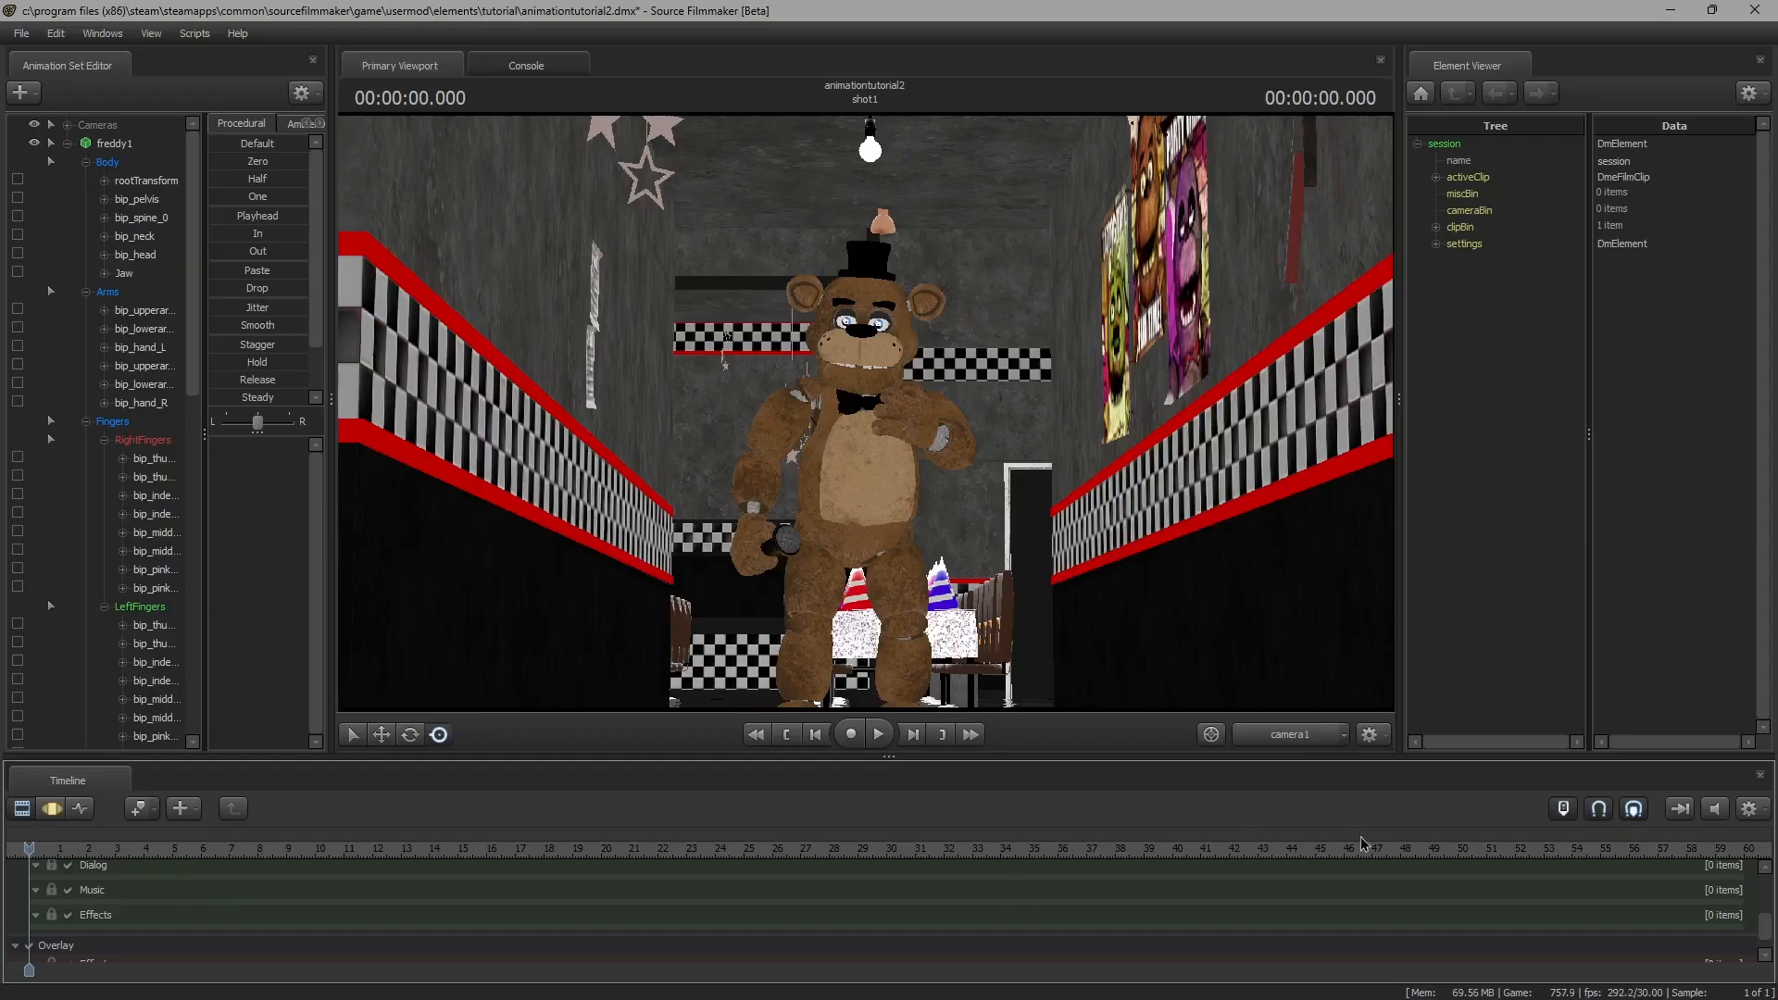
pyautogui.scroll(2, 145, 900)
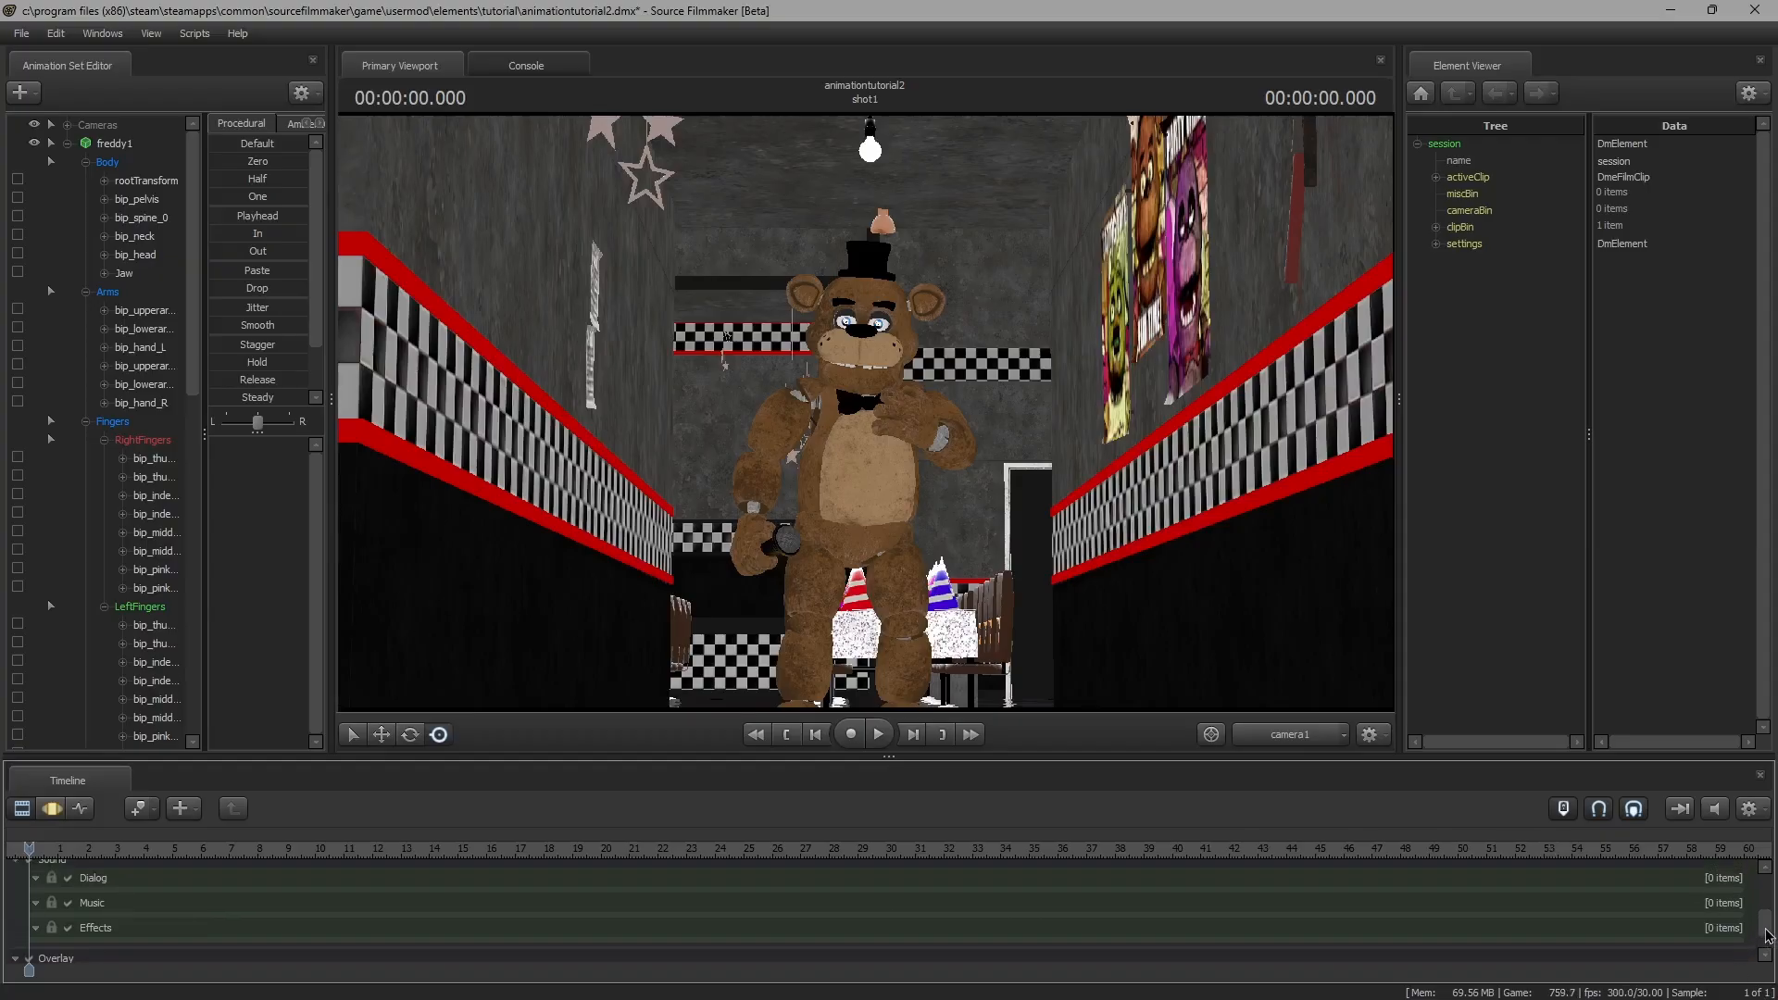
pyautogui.rightClick(111, 889)
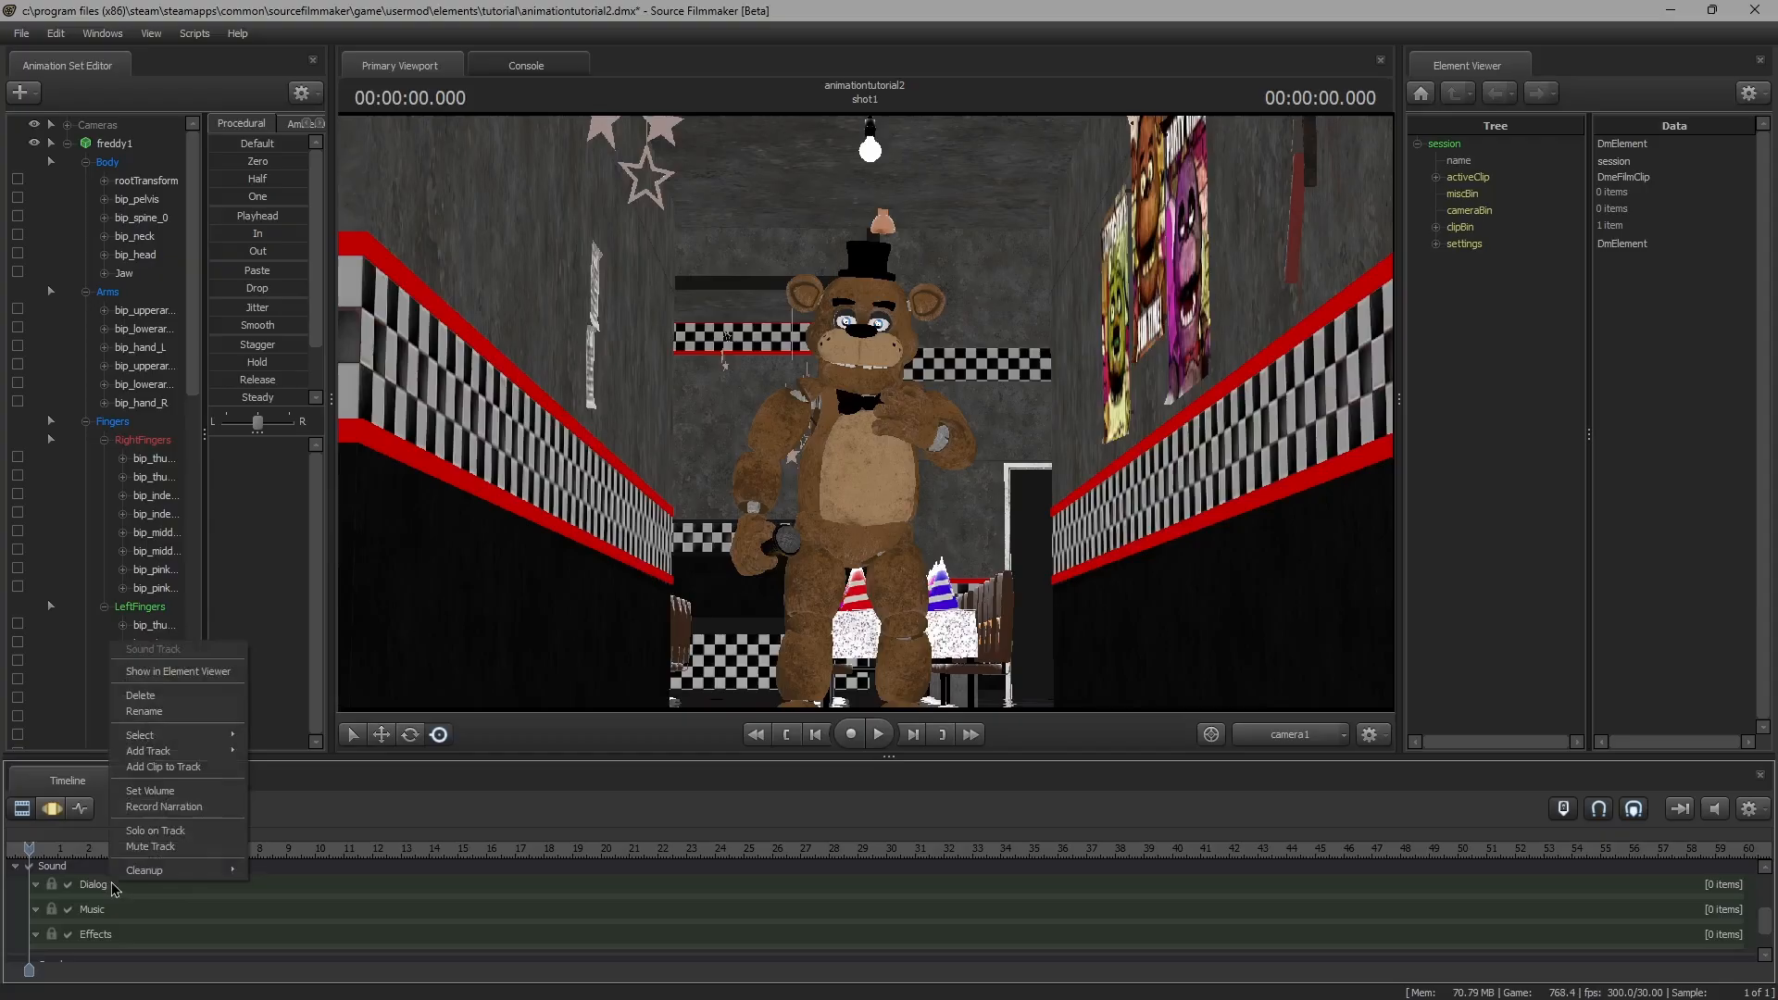
pyautogui.click(157, 776)
pyautogui.press('BackSpace')
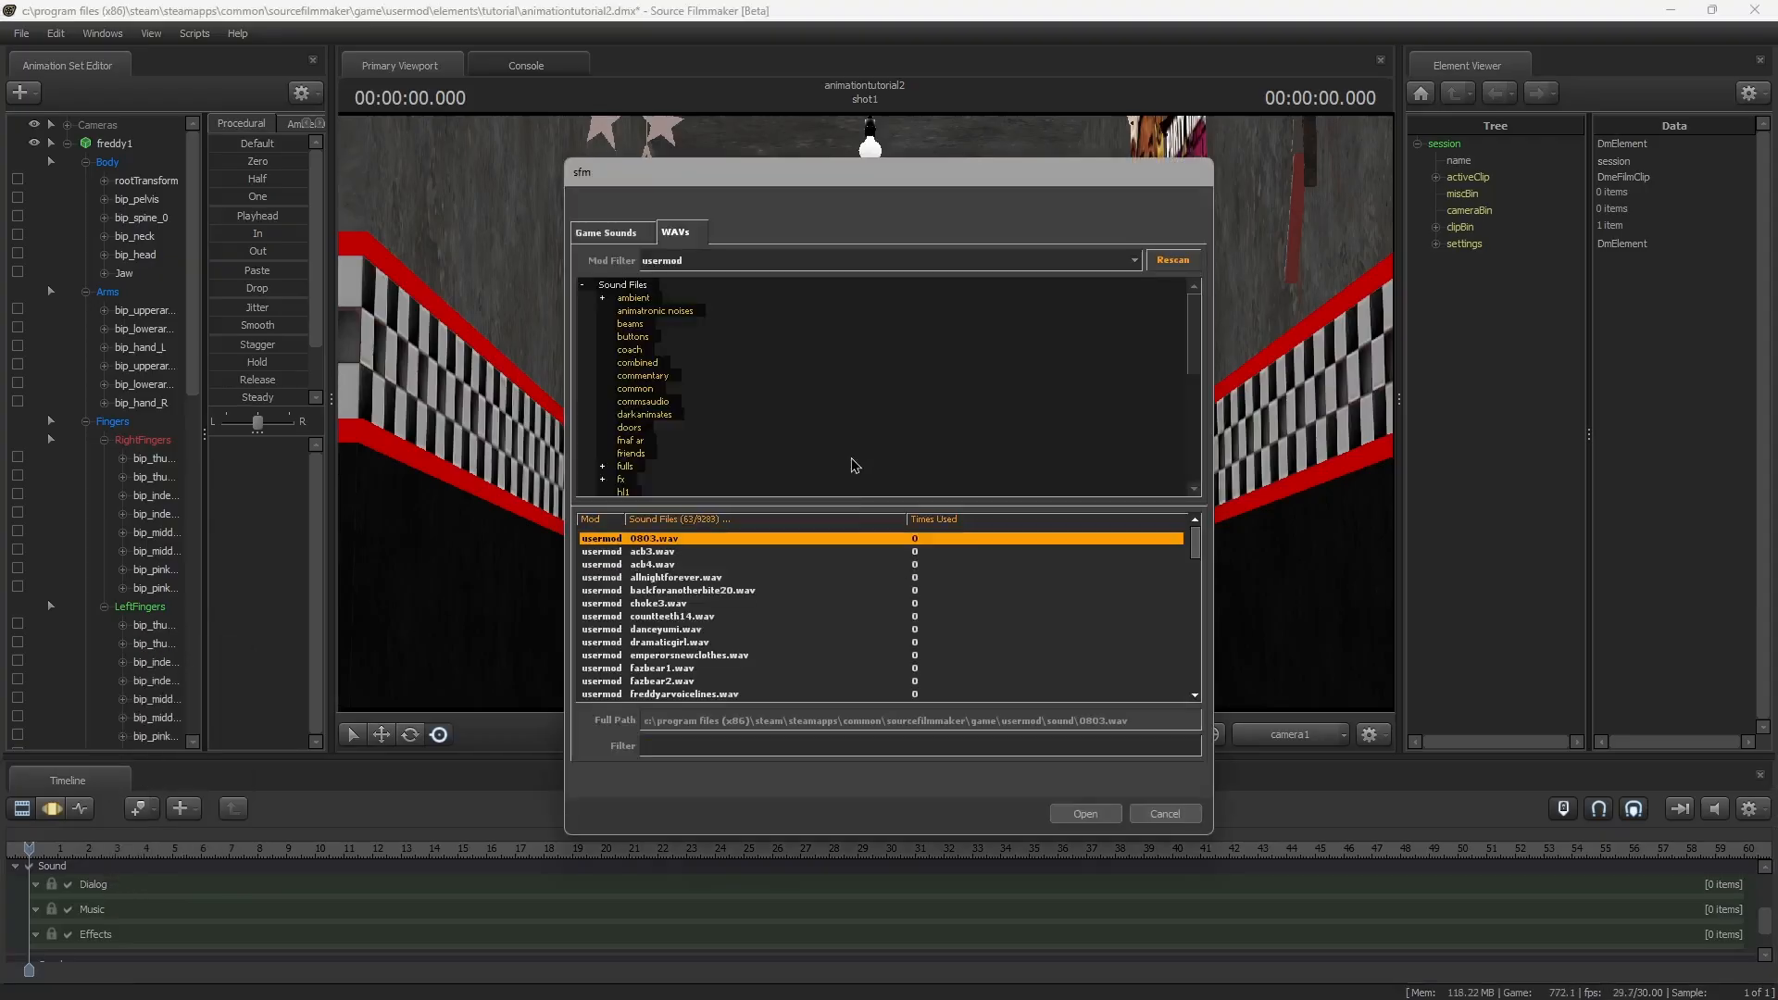
pyautogui.write('freddy')
pyautogui.press('Return')
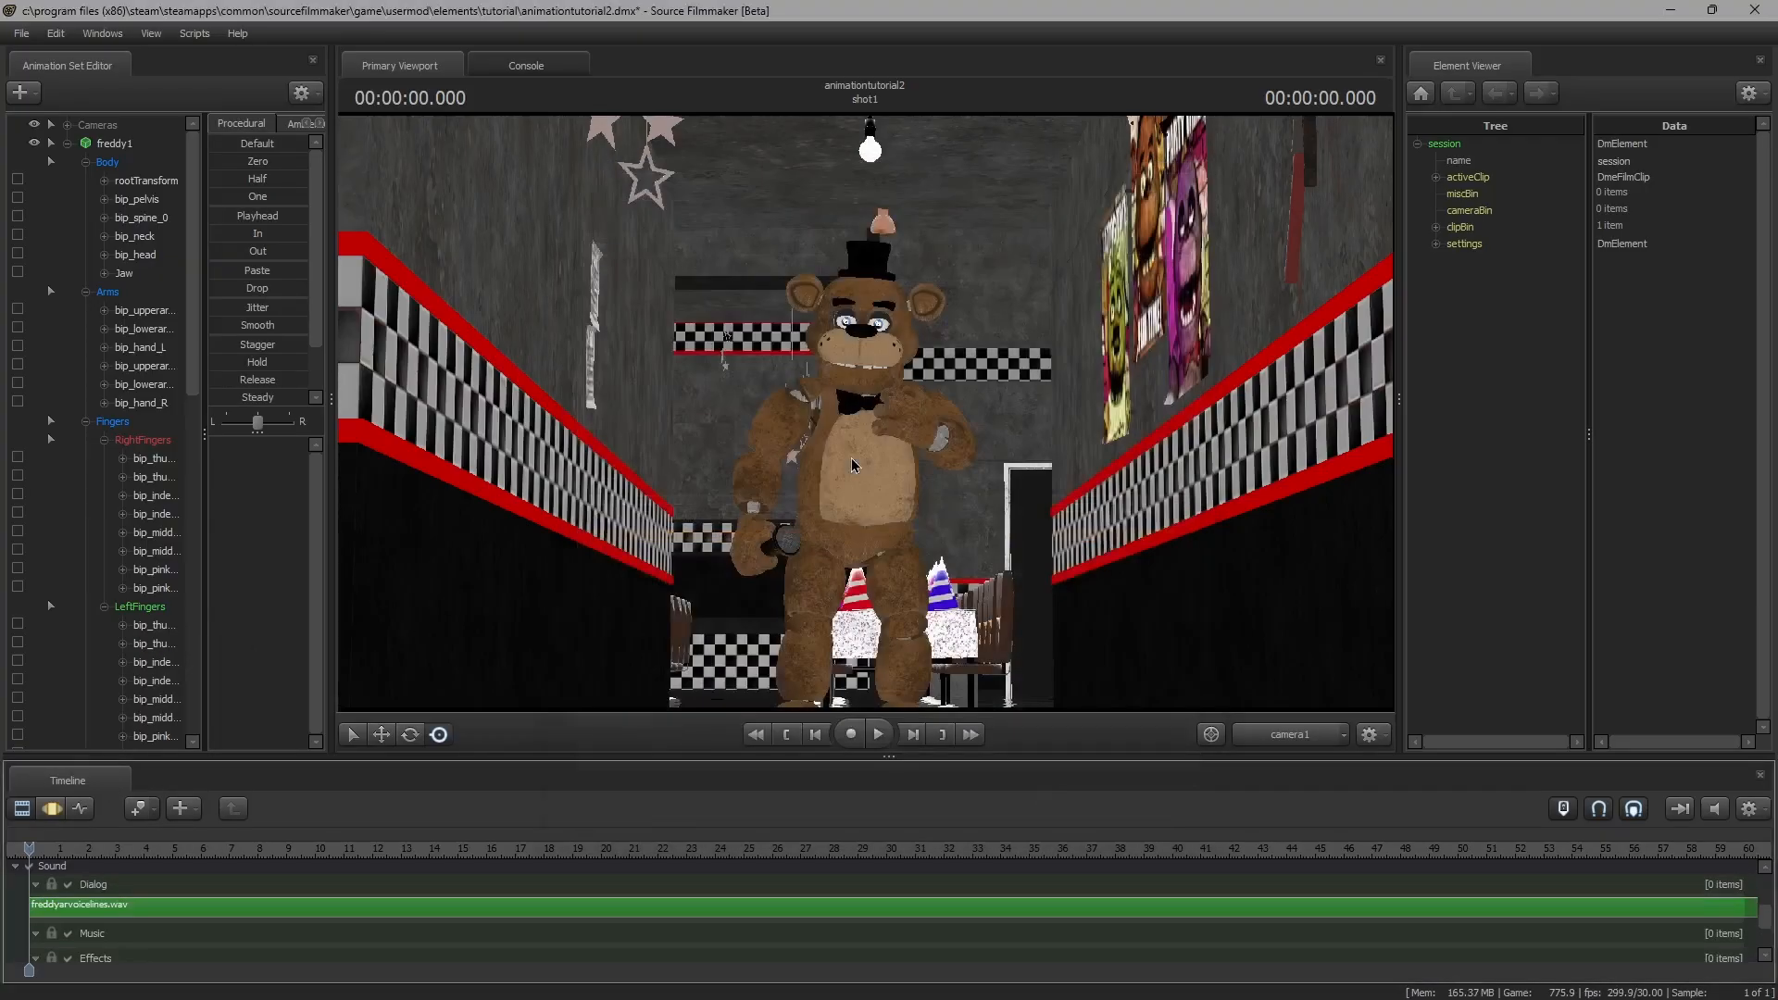
# Play back the beginning of the voiceline clip on the Dialog track to hear it
pyautogui.click(854, 906)
pyautogui.press('space')
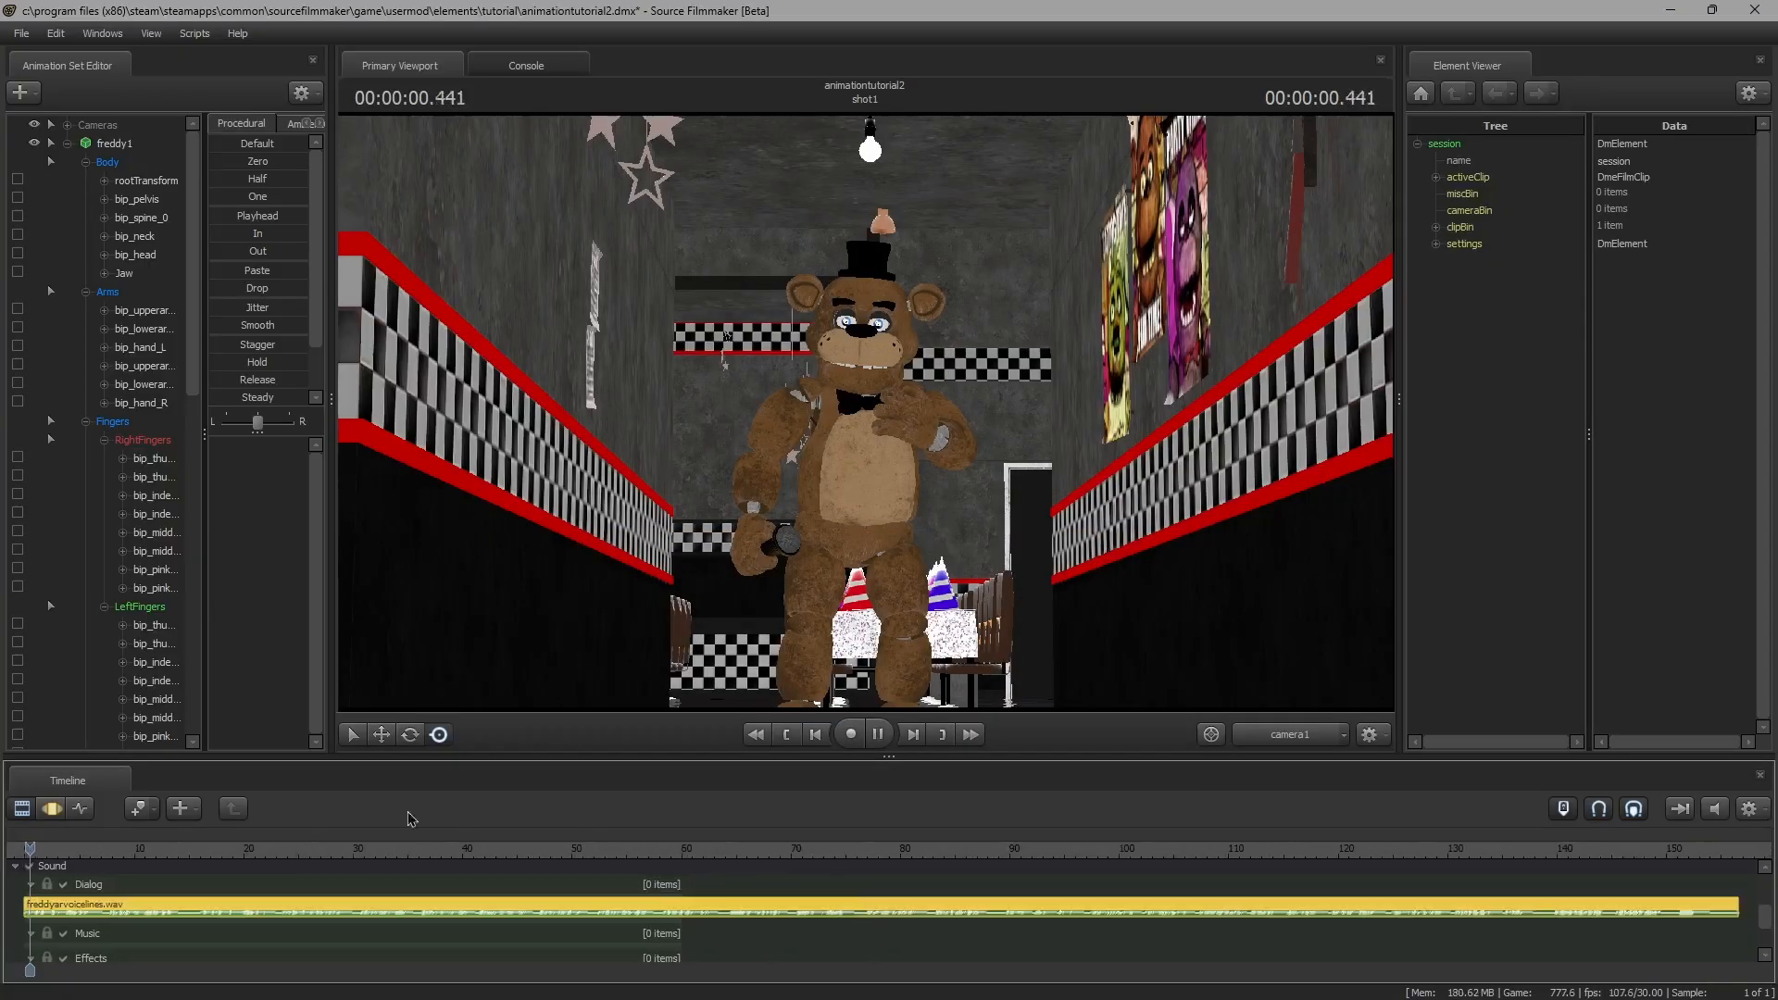
pyautogui.scroll(3, 397, 866)
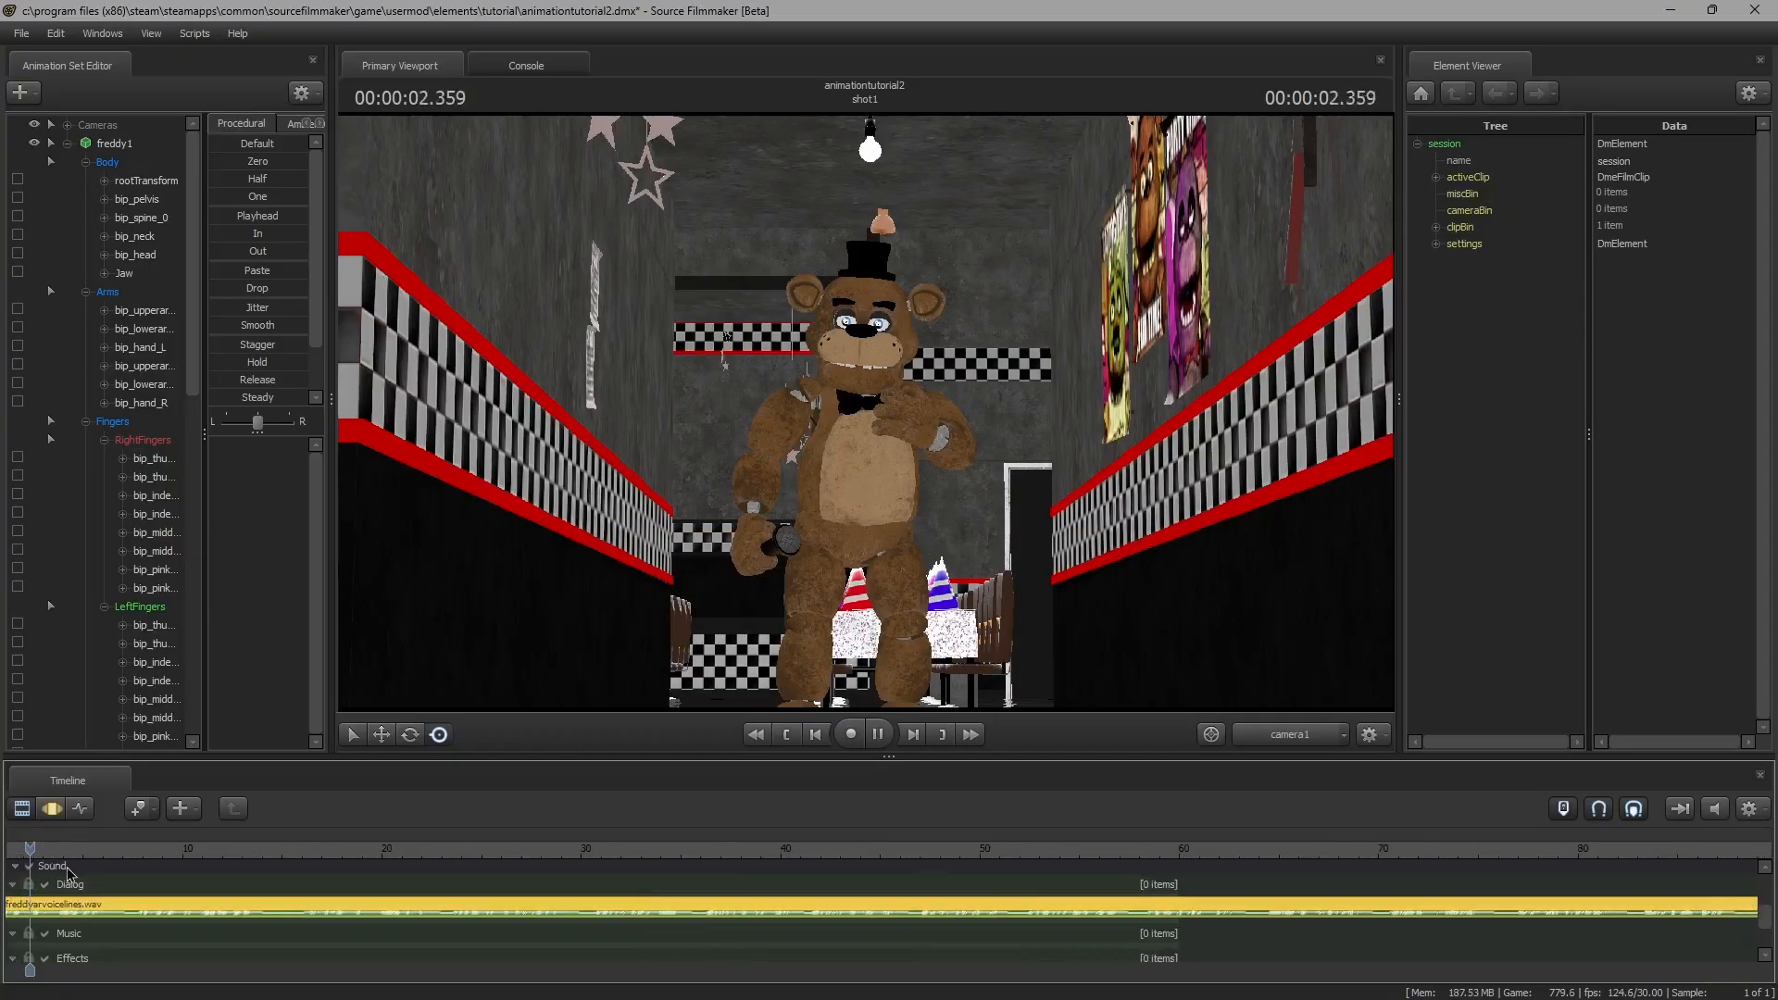
pyautogui.scroll(2, 55, 863)
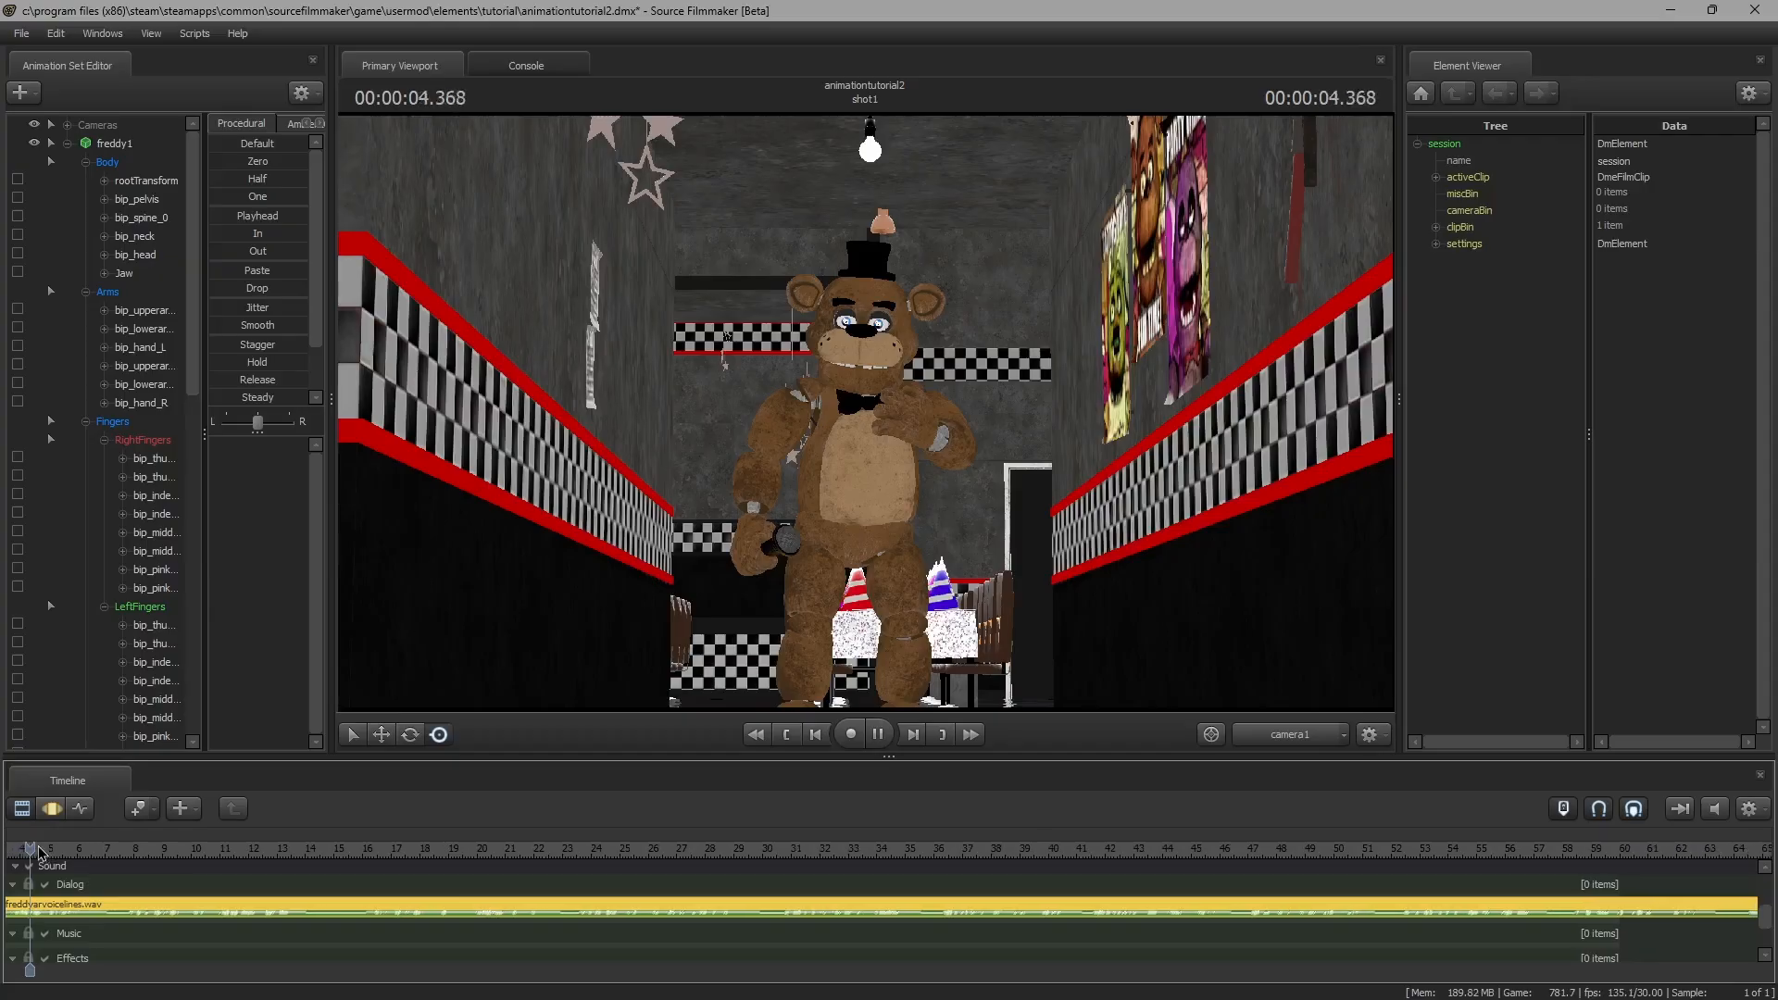
pyautogui.press('space')
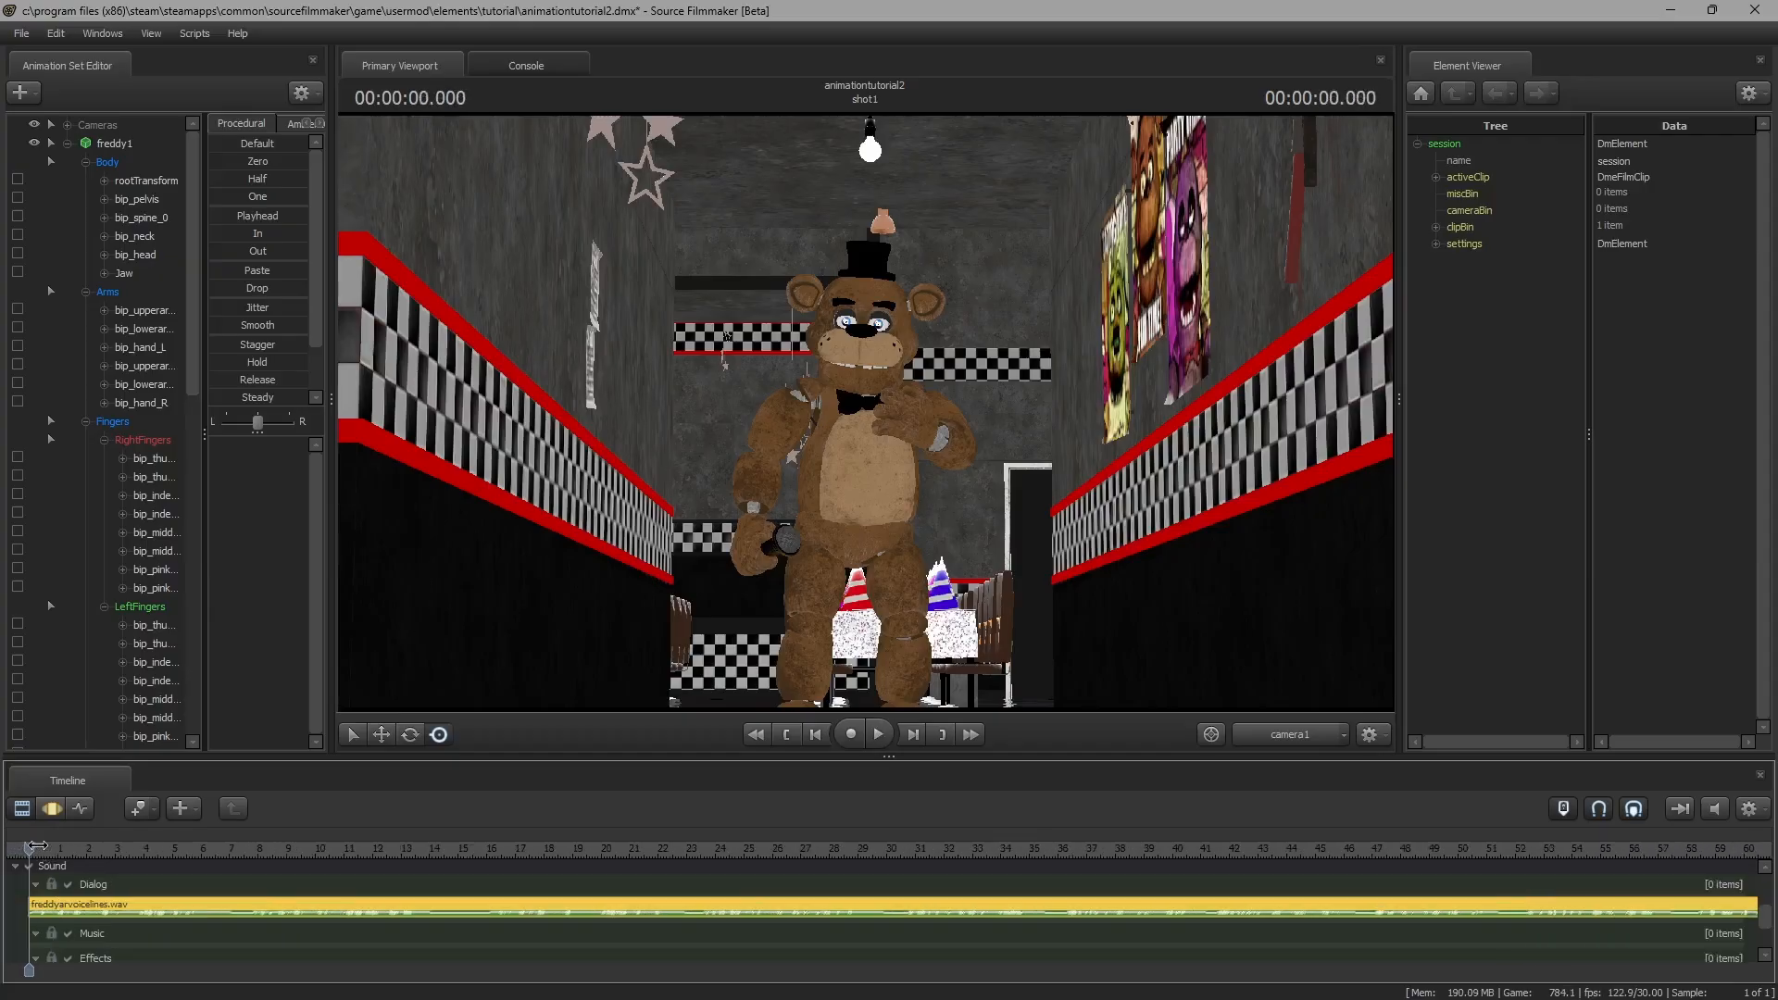
# Try to shift the start of the voiceline clip on the Dialog track, and play it from the timeline start
pyautogui.moveTo(29, 843); pyautogui.dragTo(112, 845)
pyautogui.click(165, 848)
pyautogui.scroll(-2, 166, 849)
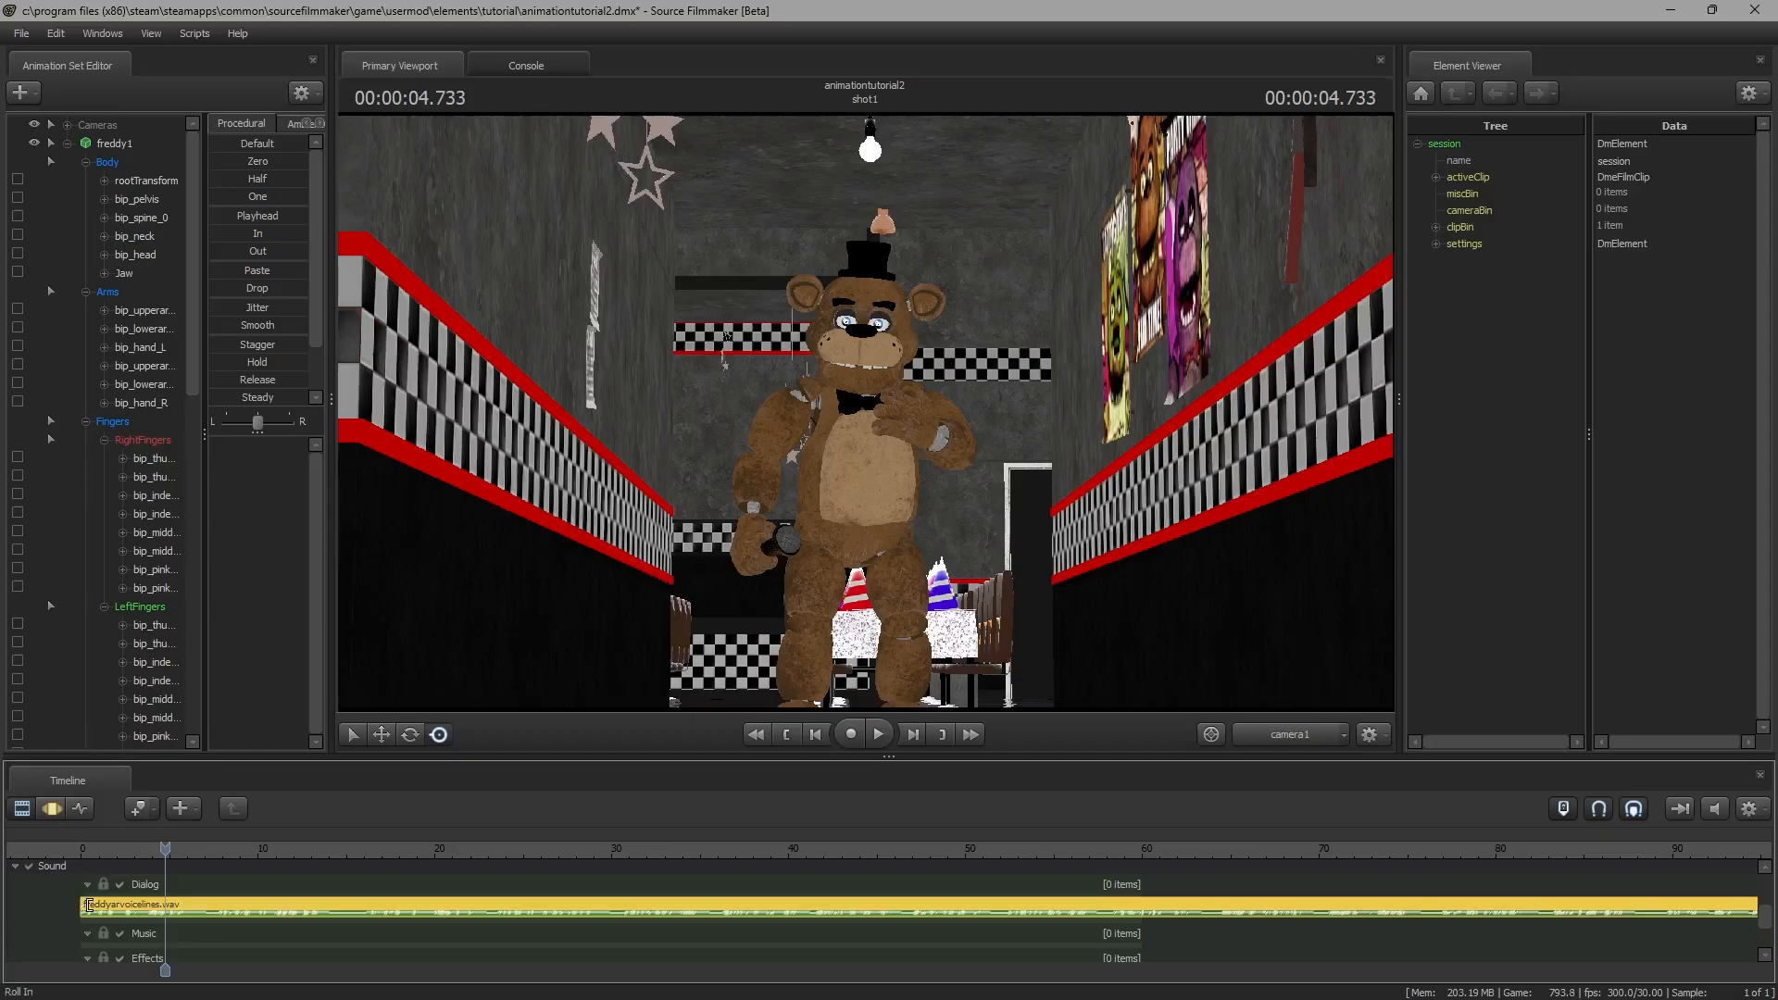
pyautogui.moveTo(80, 903)
pyautogui.mouseDown()
pyautogui.moveTo(190, 923)
pyautogui.moveTo(110, 917)
pyautogui.moveTo(241, 908)
pyautogui.moveTo(124, 902)
pyautogui.mouseUp()
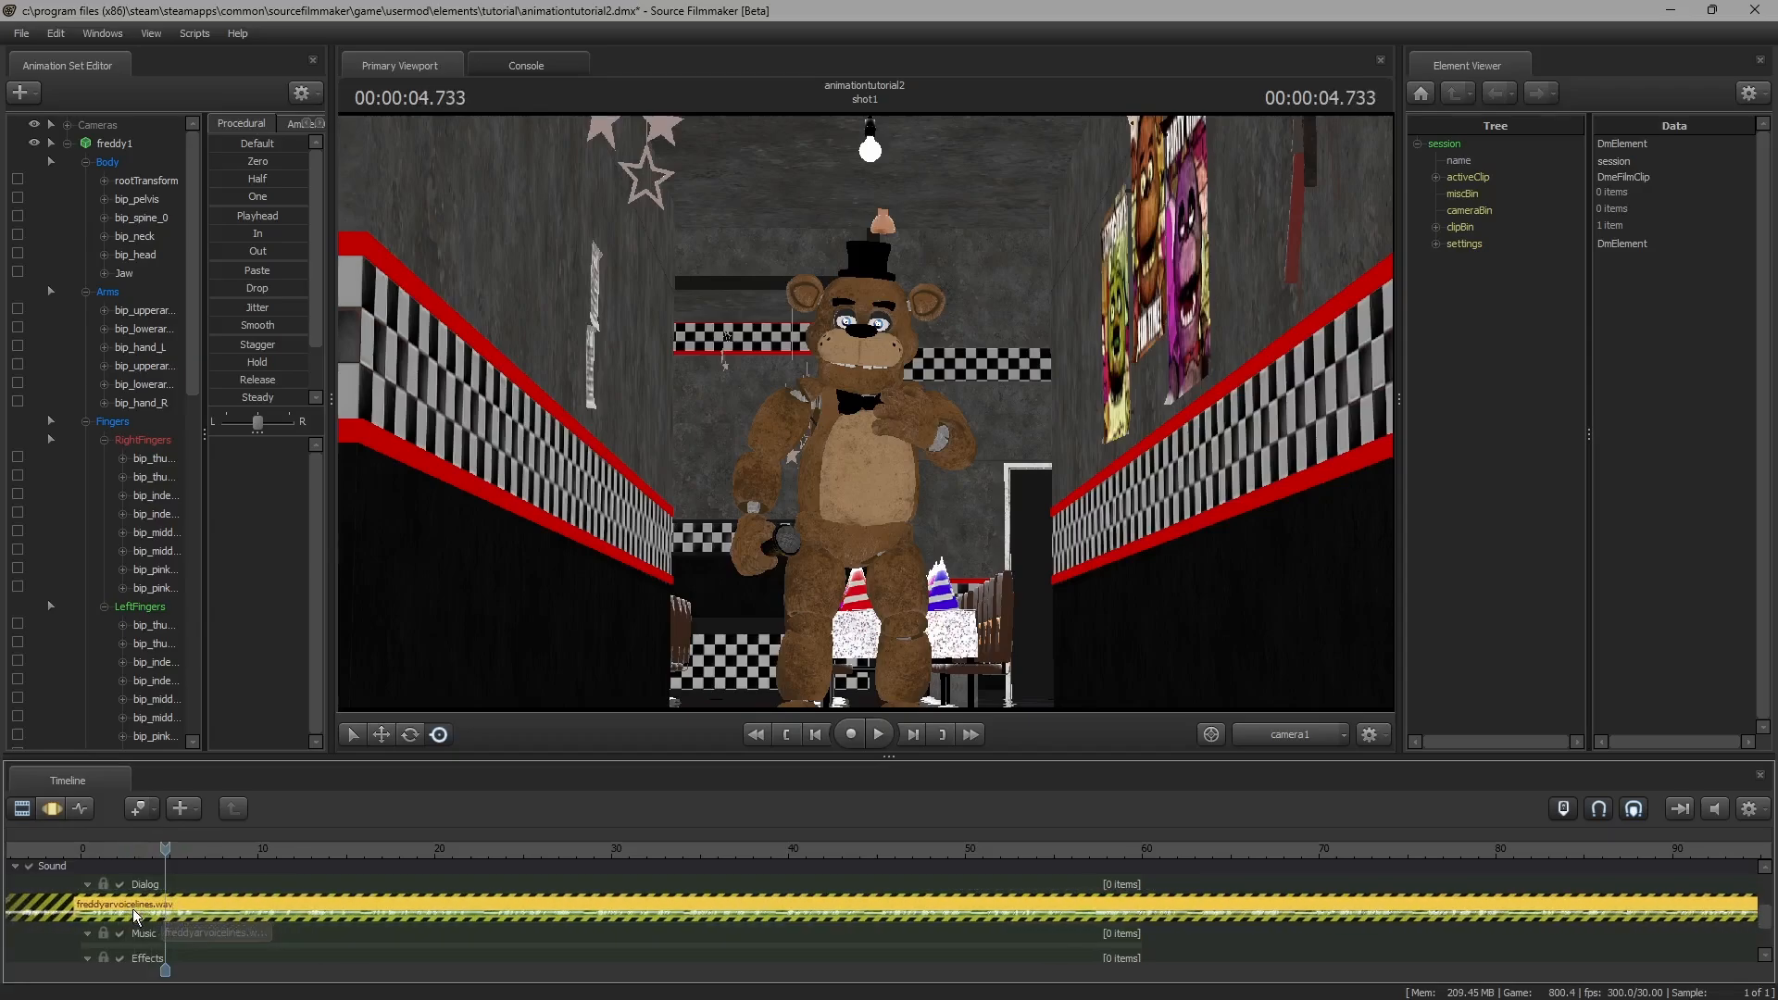
pyautogui.press('Home')
pyautogui.moveTo(267, 911); pyautogui.dragTo(286, 920)
pyautogui.press('space')
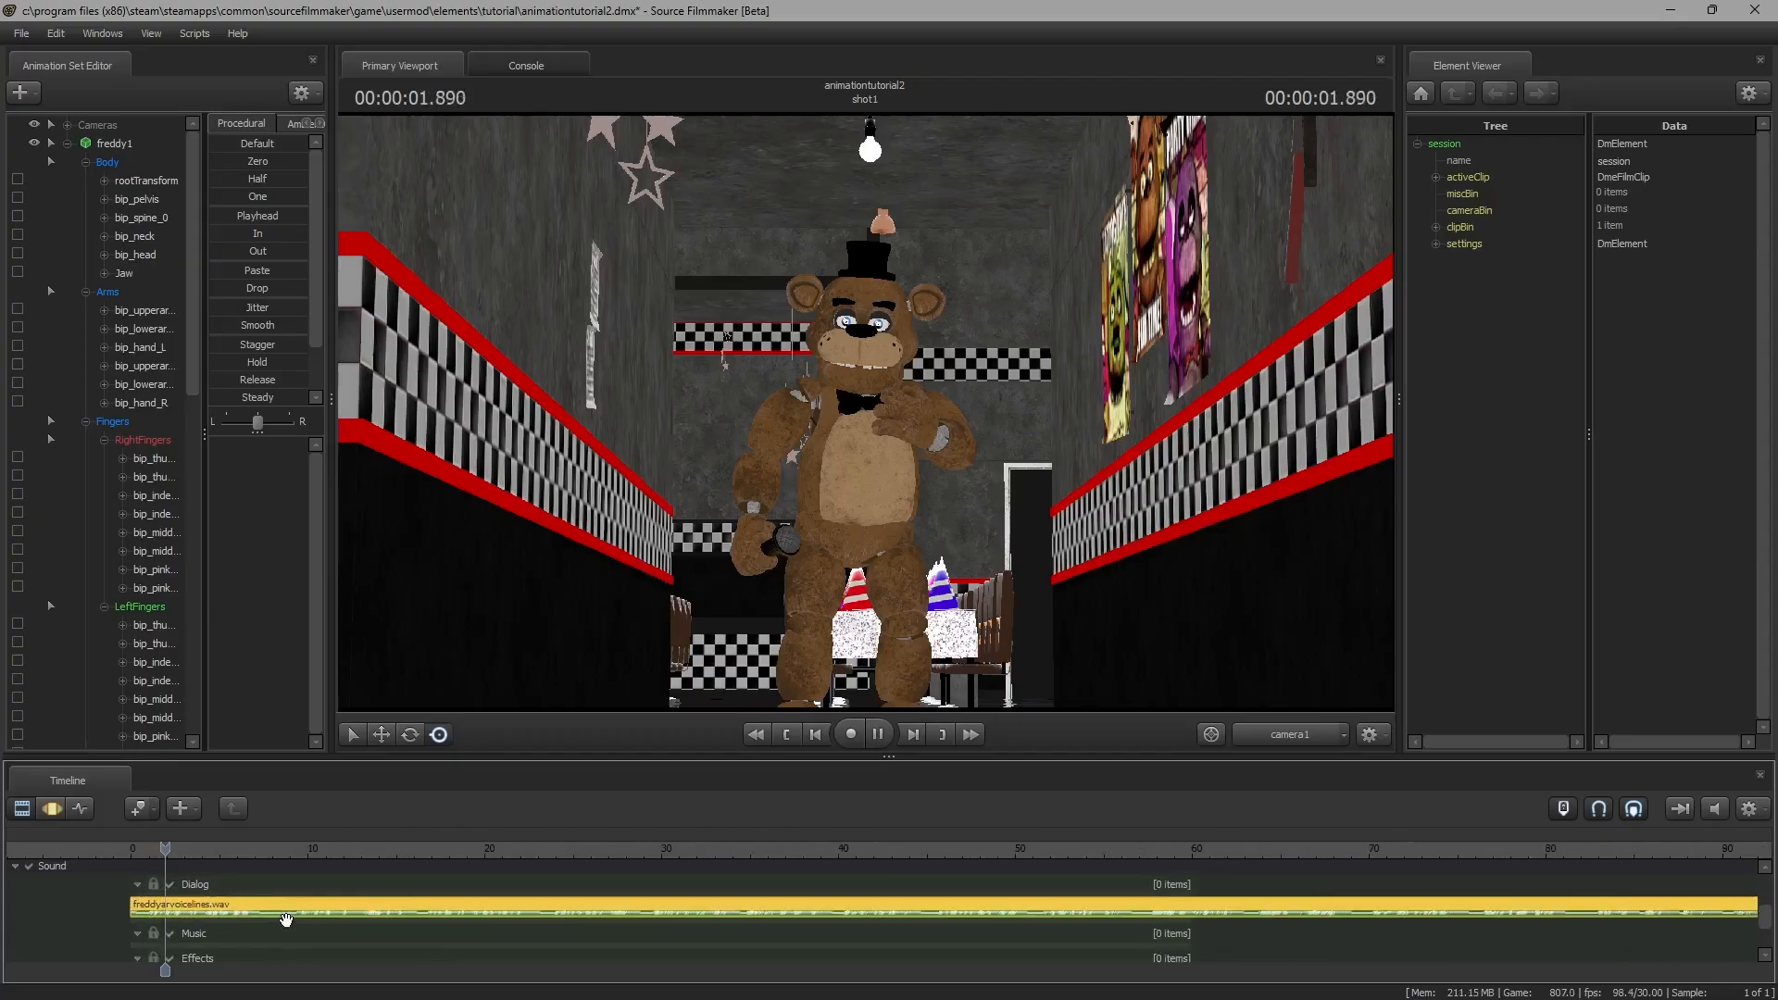
pyautogui.press('space')
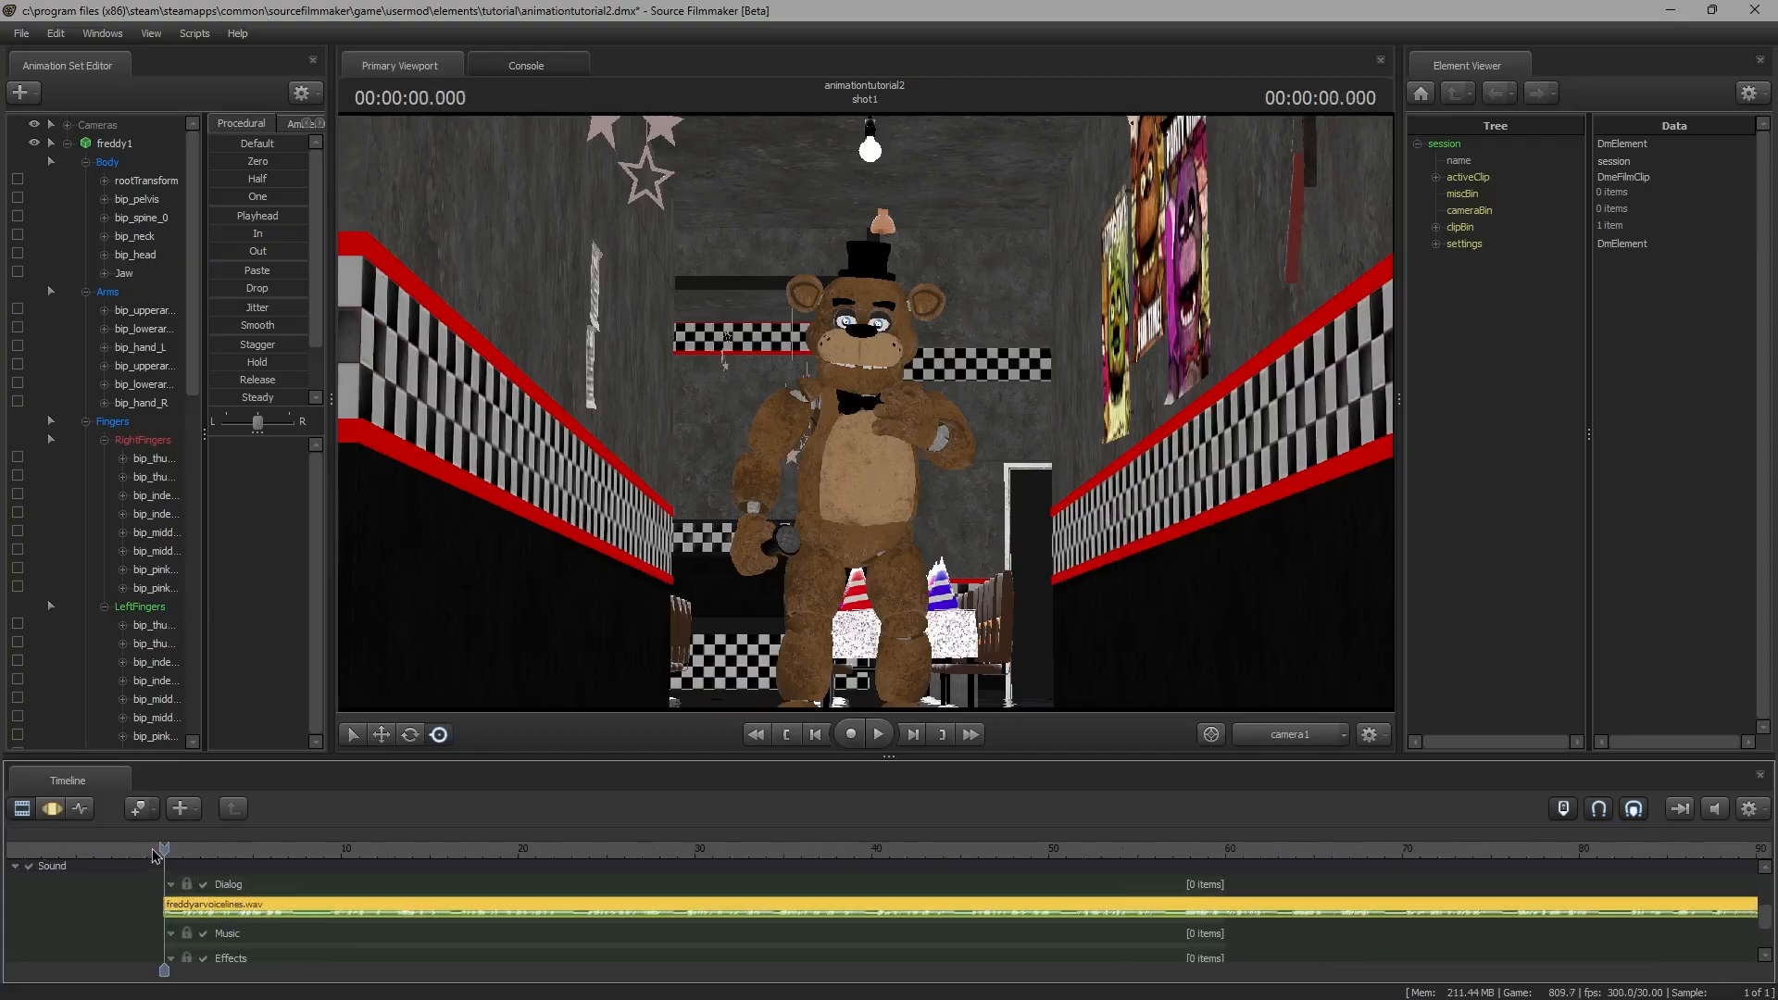
# Try splitting the voiceline clip at about 45 seconds, place the playhead at 00:00:45.466 and undo the split
pyautogui.moveTo(190, 858); pyautogui.dragTo(958, 861)
pyautogui.hotkey('ctrl', 'b')
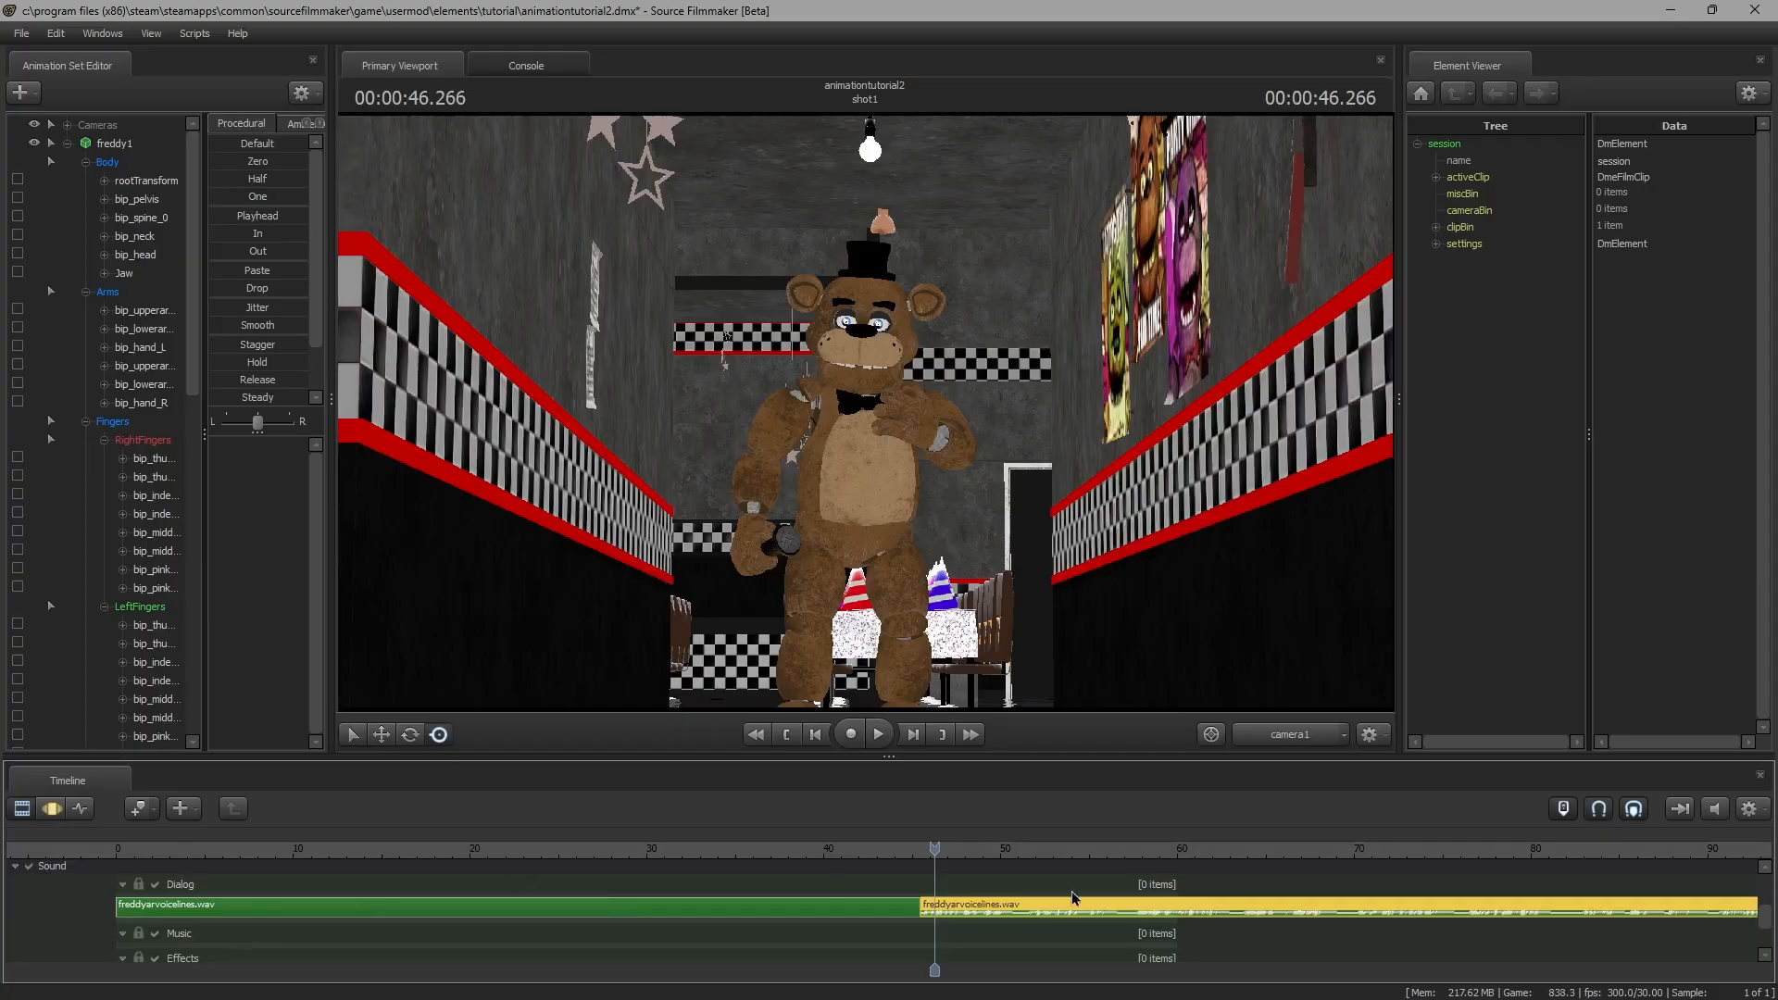
pyautogui.moveTo(935, 843); pyautogui.dragTo(921, 843)
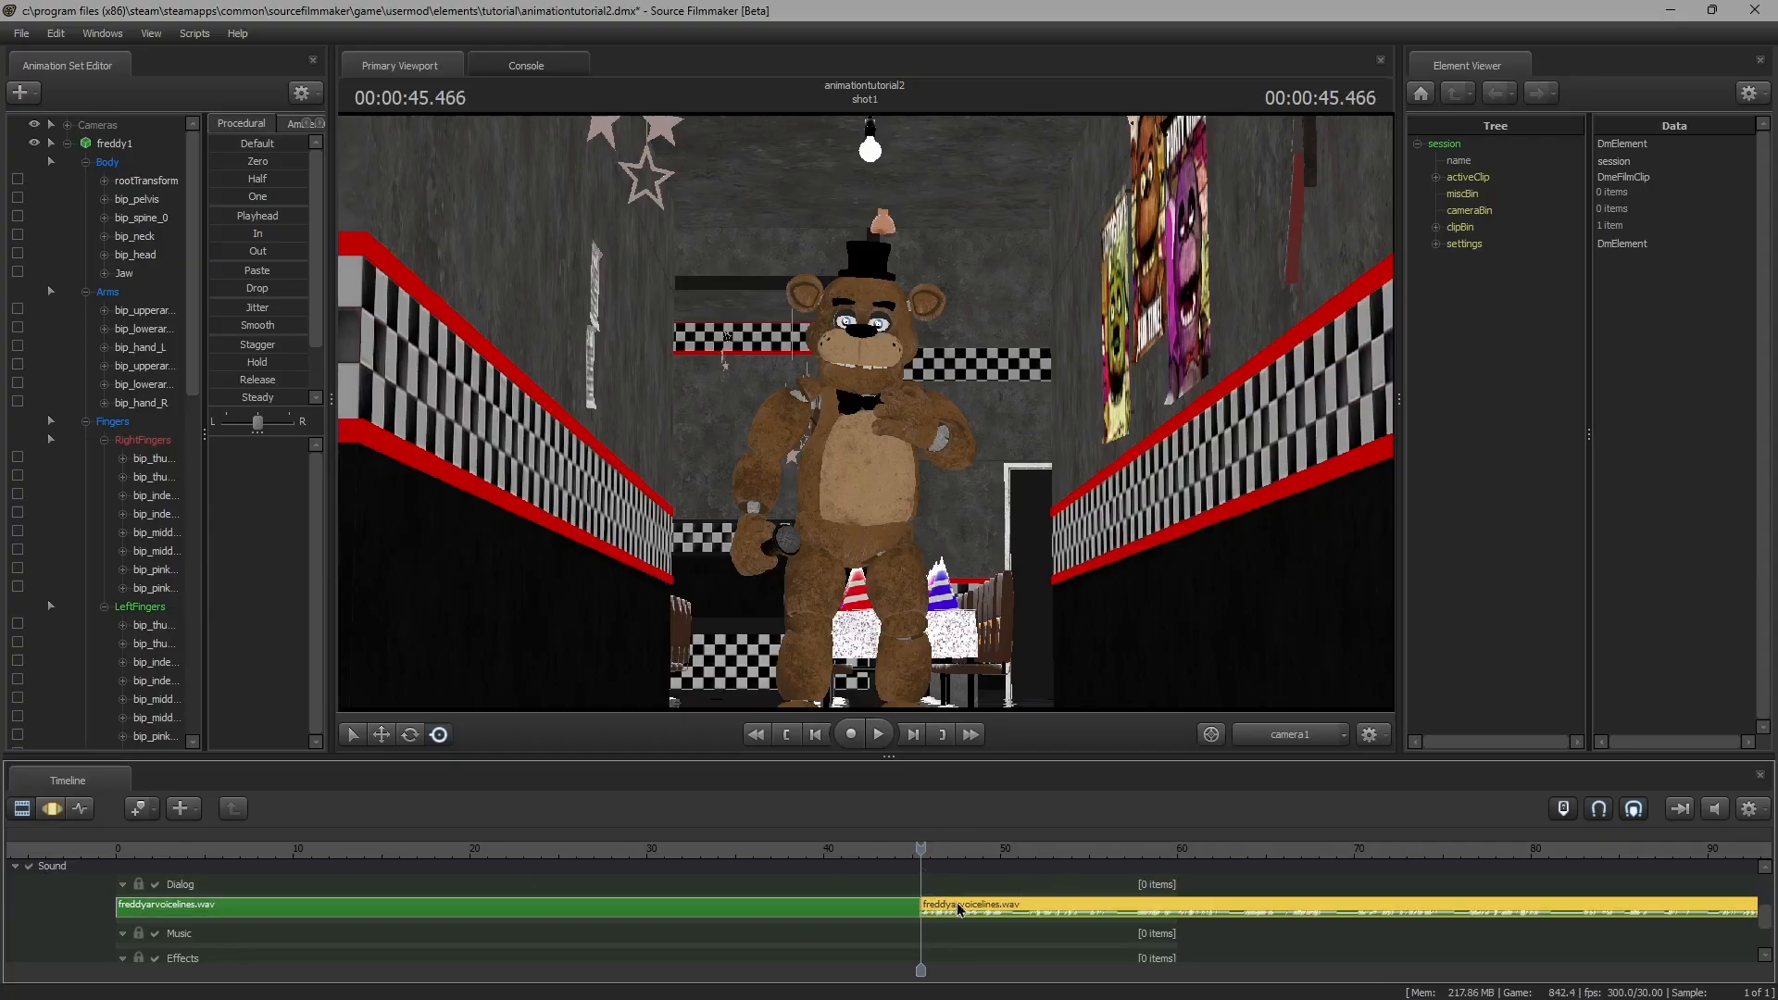
pyautogui.press('Delete')
pyautogui.hotkey('ctrl', 'z')
pyautogui.hotkey('ctrl', 'z')
pyautogui.hotkey('ctrl', 'z')
pyautogui.hotkey('ctrl', 'y')
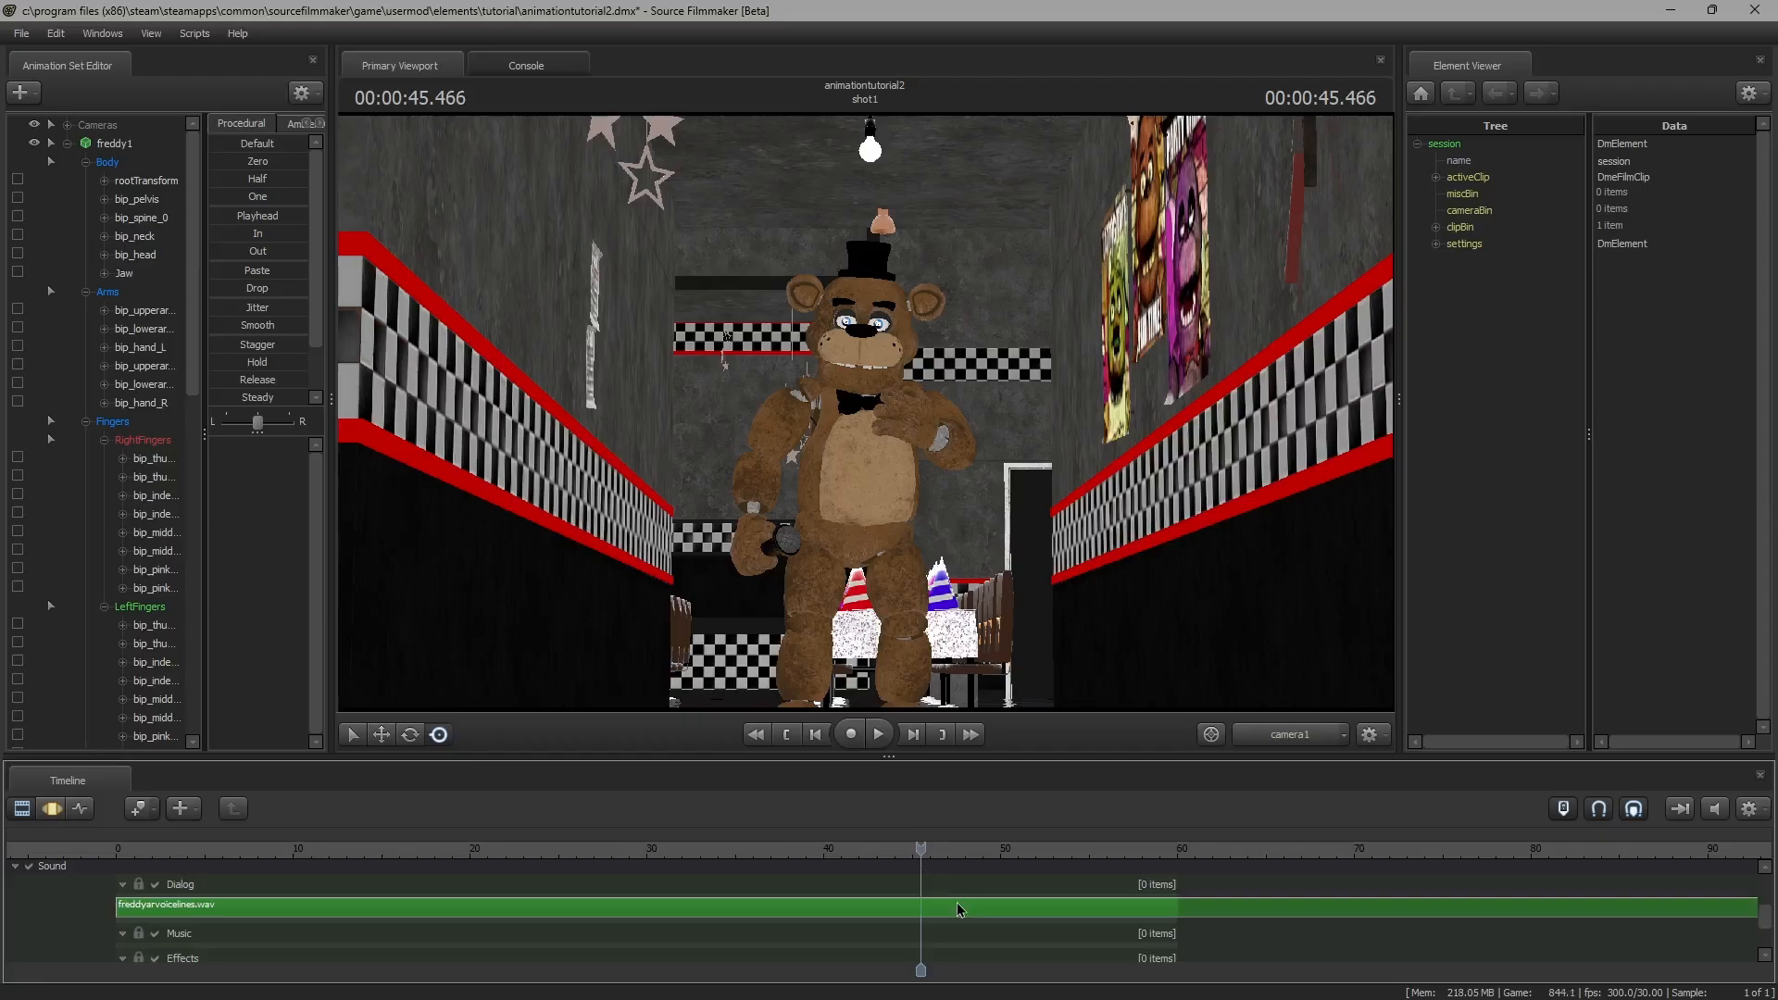
# Split the voiceline clip at the 00:00:45.466 playhead and delete the part before the cut
pyautogui.click(958, 910)
pyautogui.press('b')
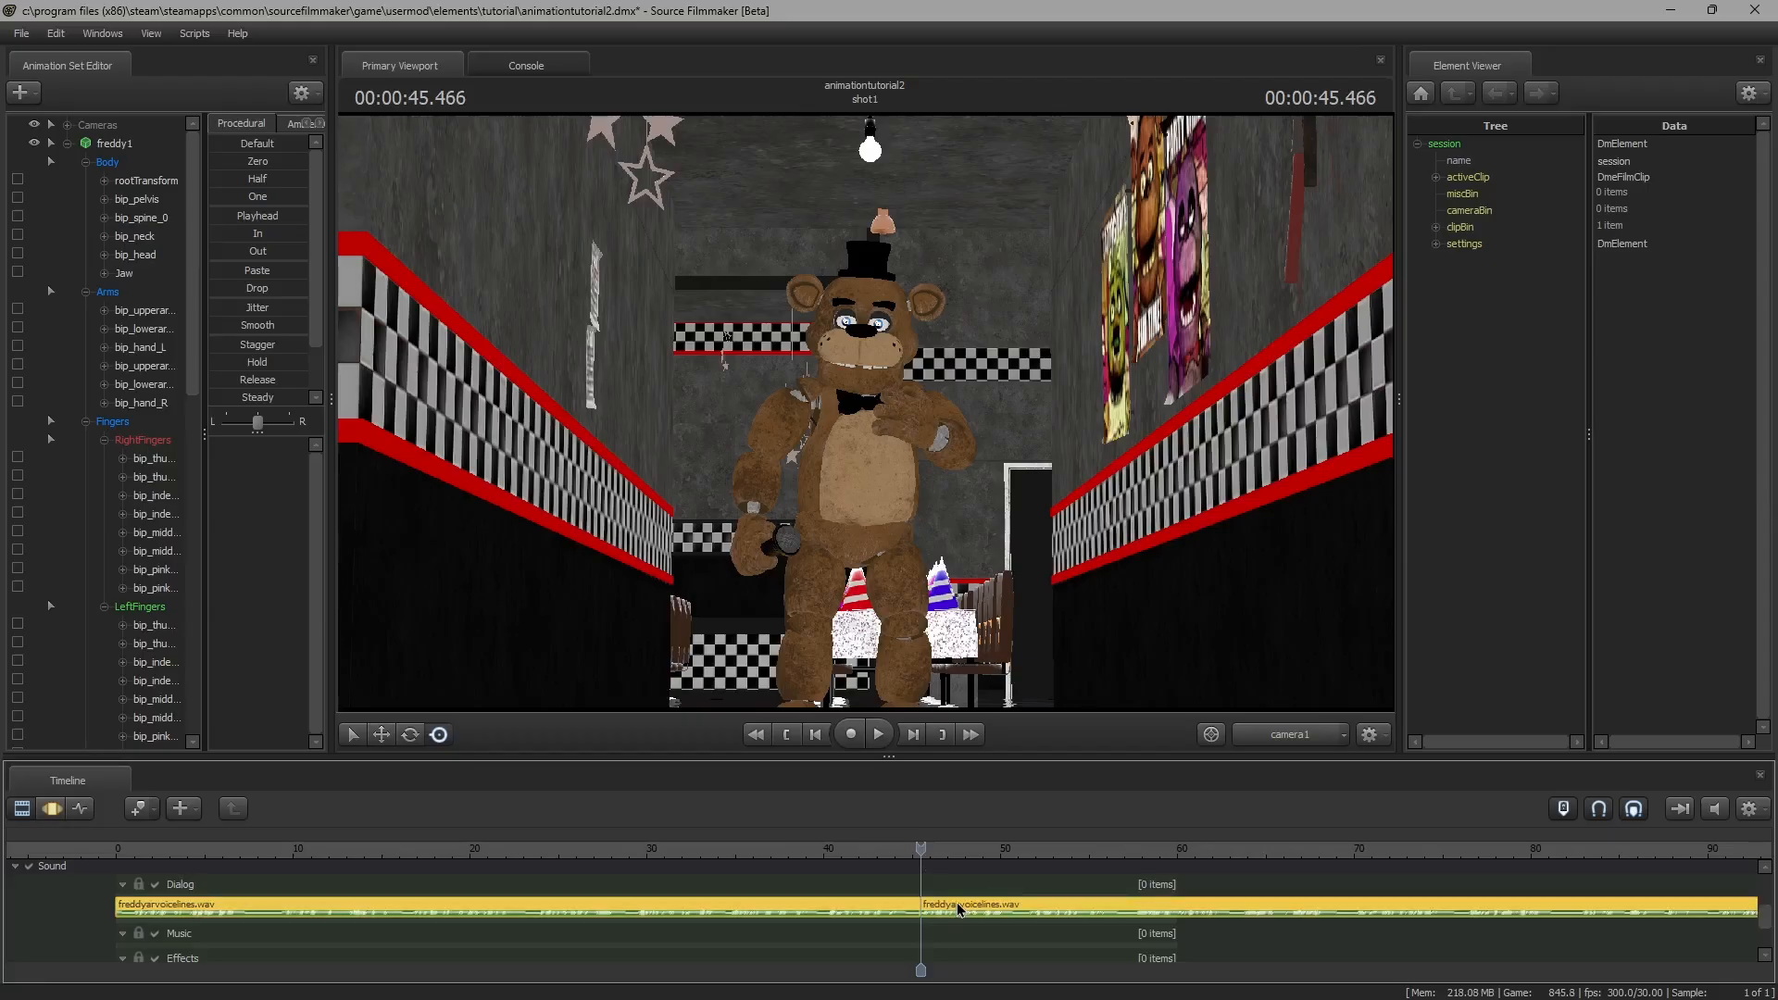
pyautogui.click(892, 913)
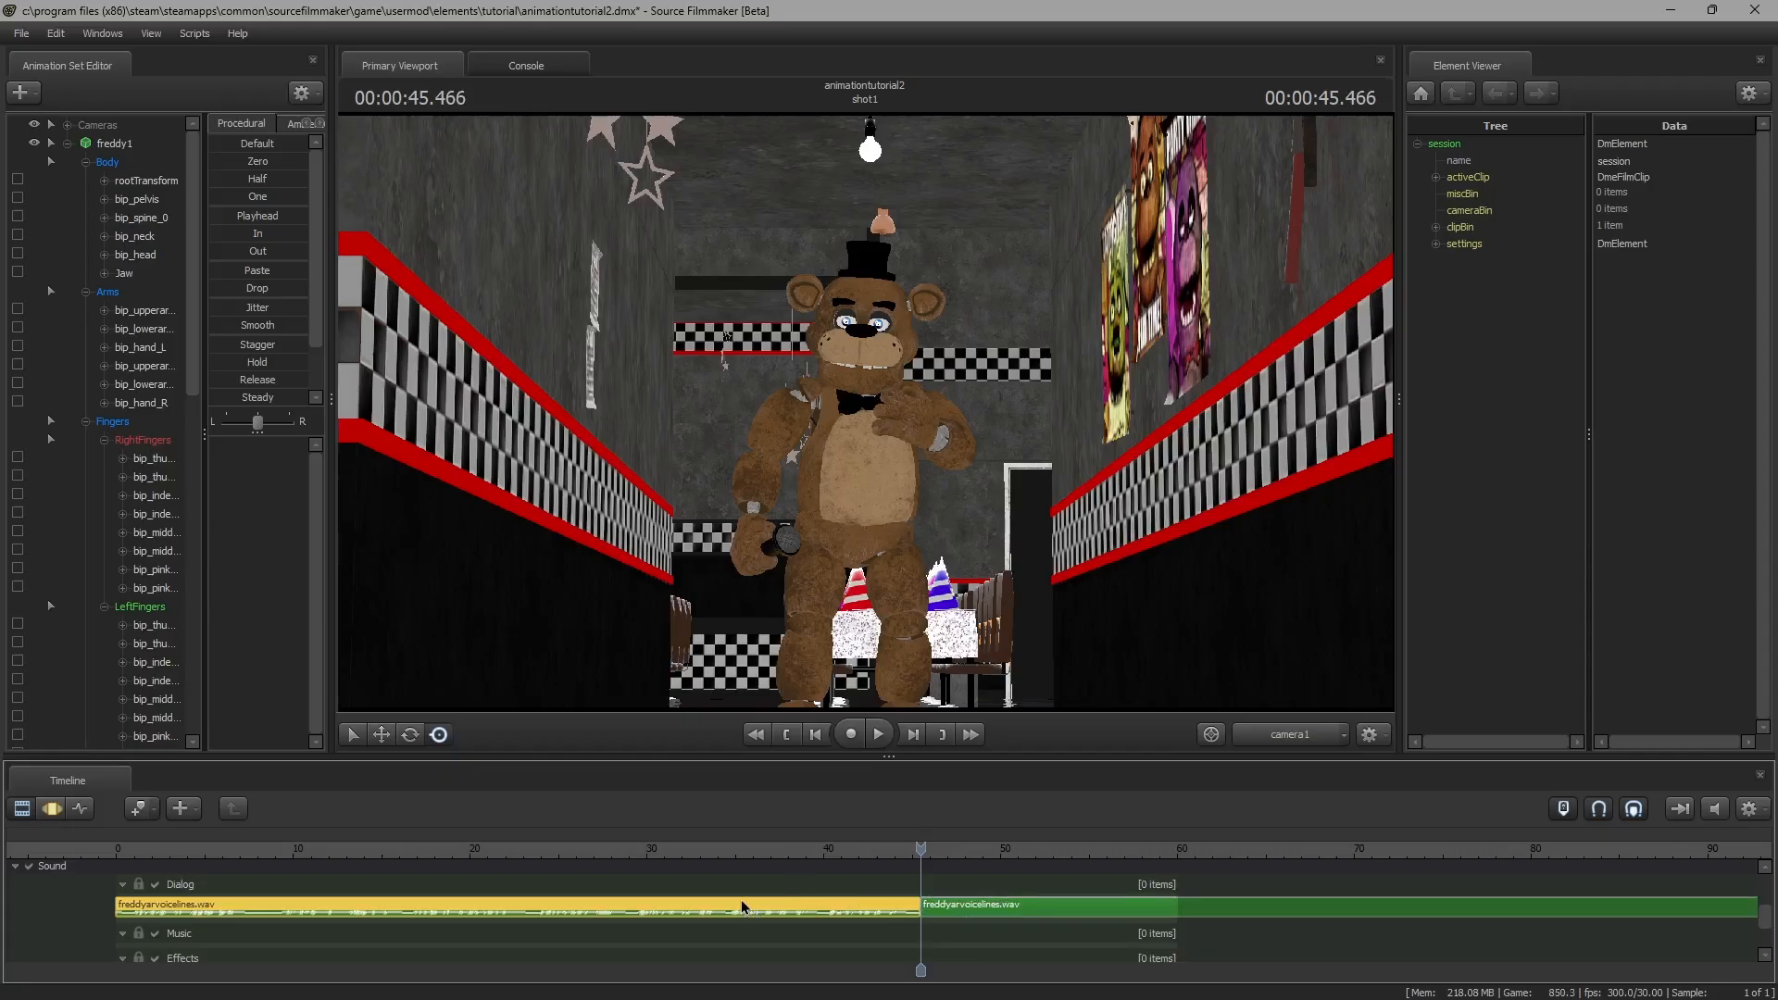
pyautogui.press('Delete')
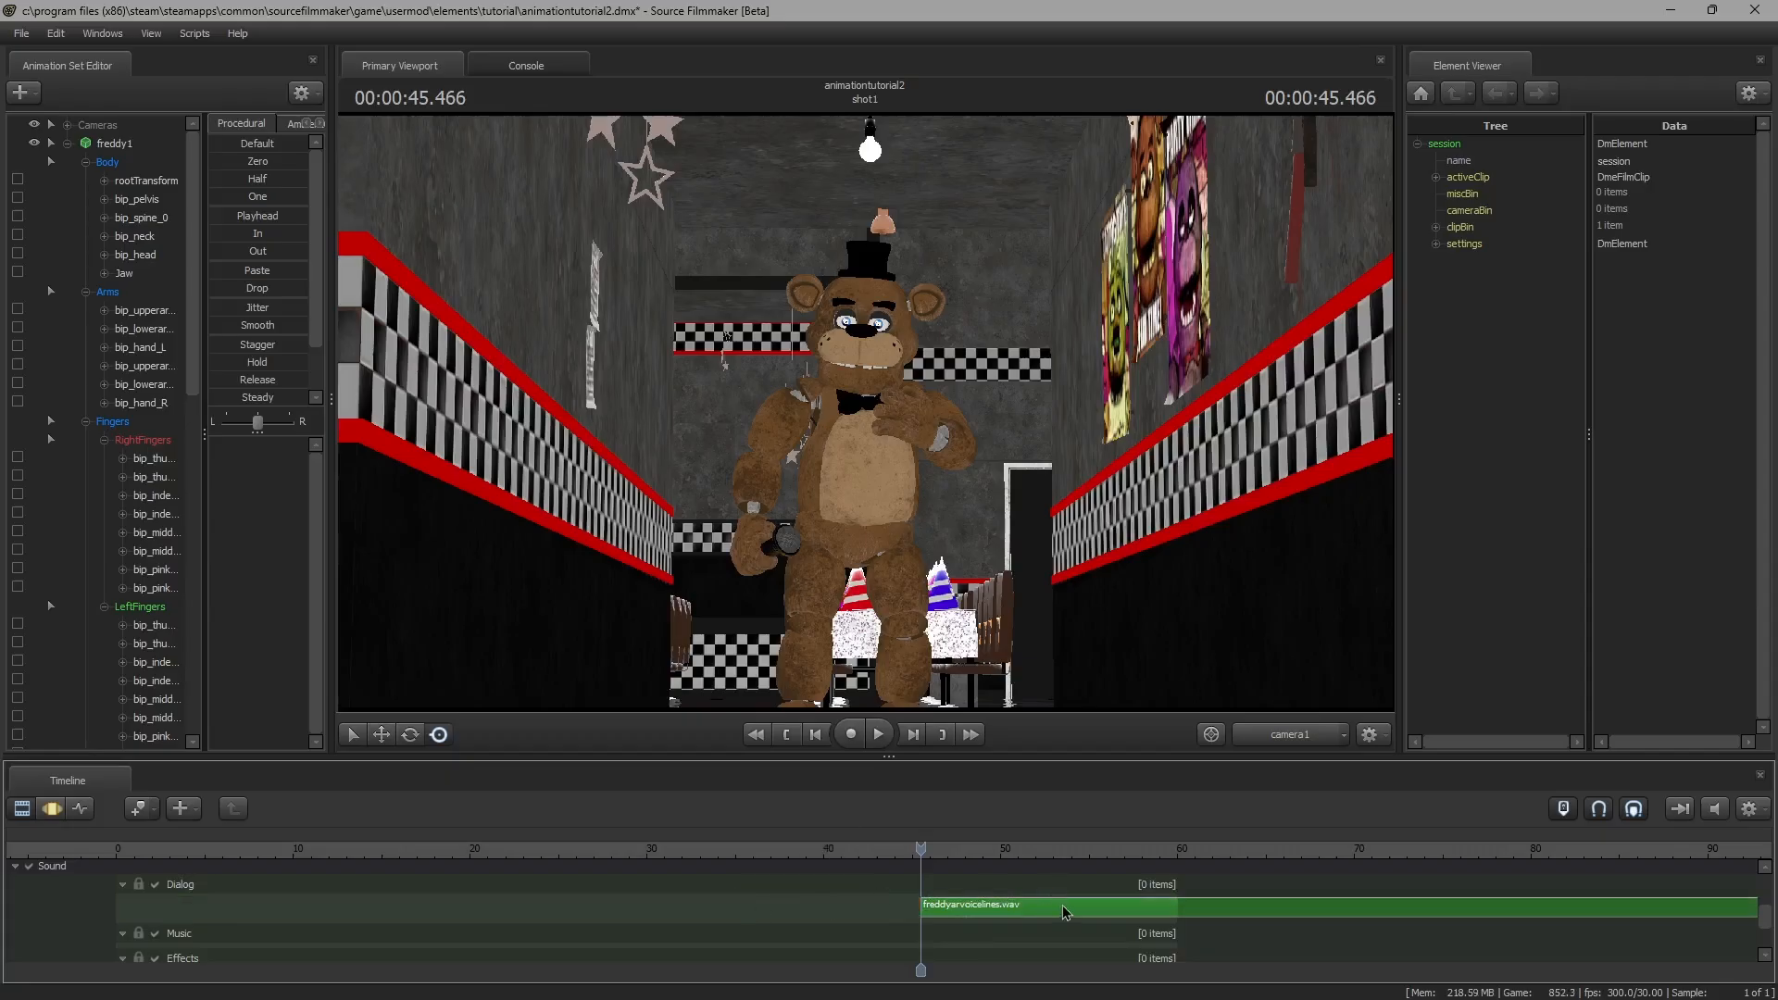
# Move the remaining voiceline clip to the timeline start and play it up to 00:00:05.266
pyautogui.moveTo(1065, 912); pyautogui.dragTo(242, 839)
pyautogui.press('Home')
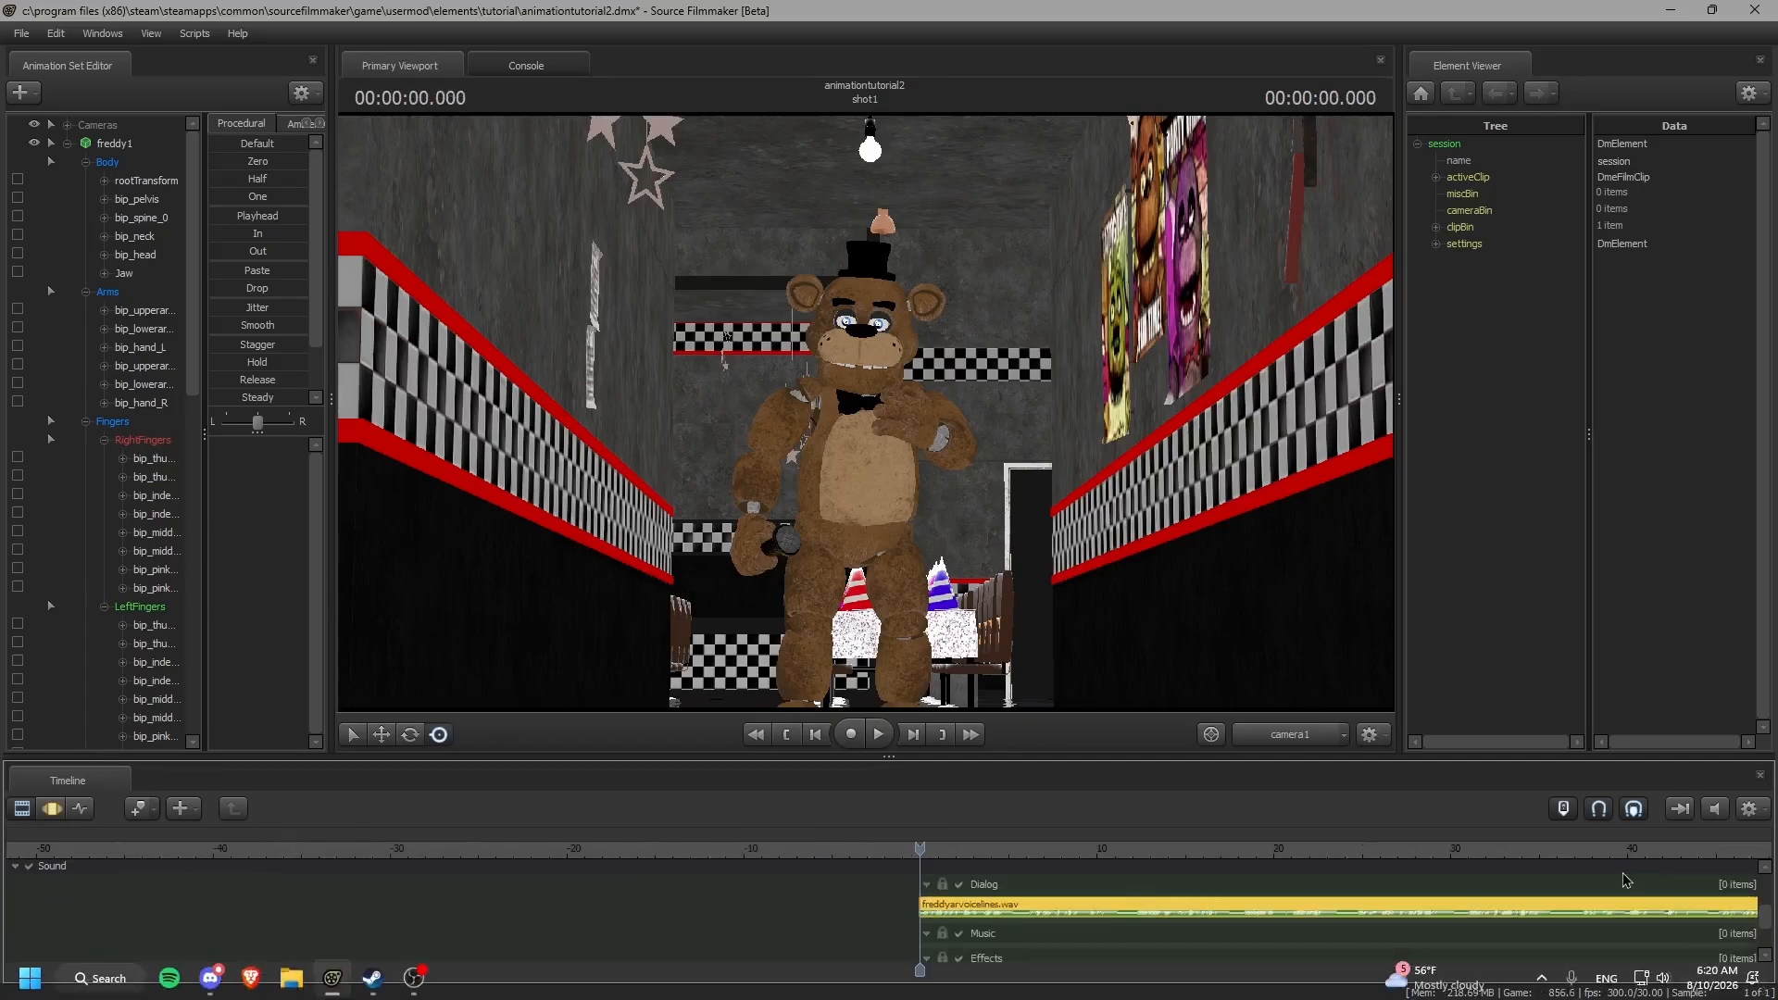
pyautogui.press('space')
pyautogui.scroll(5, 1269, 904)
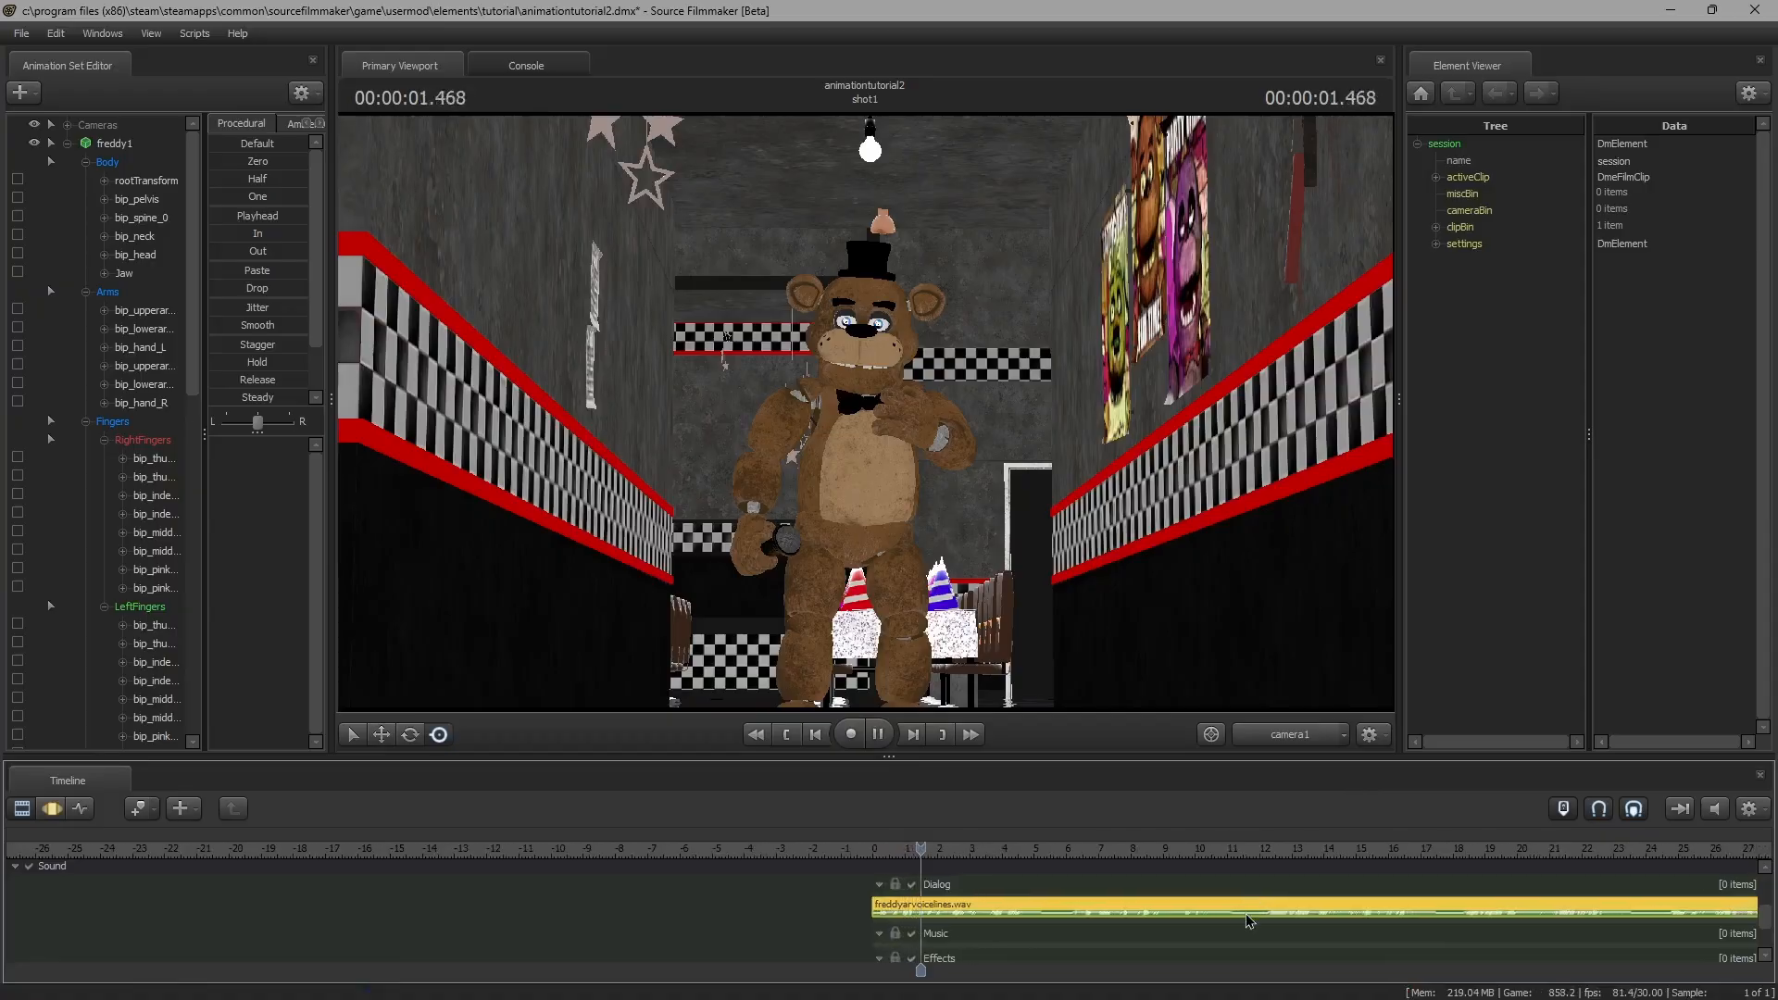
pyautogui.scroll(-2, 1227, 919)
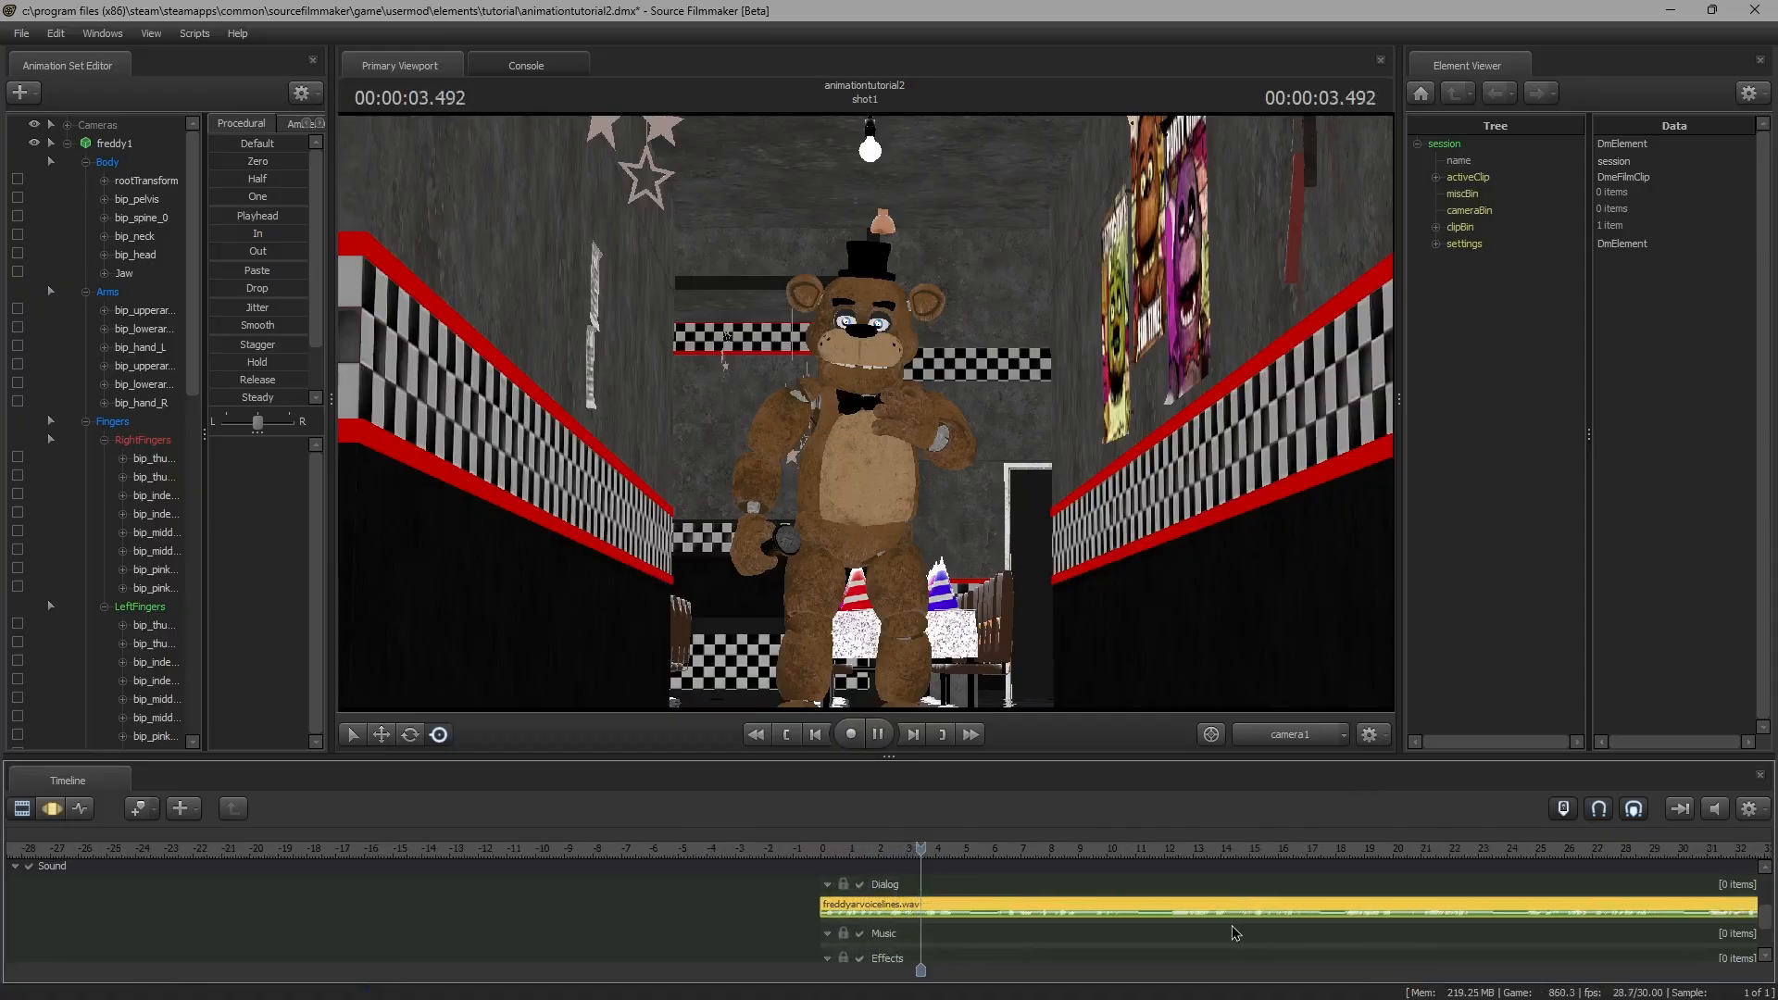
pyautogui.press('space')
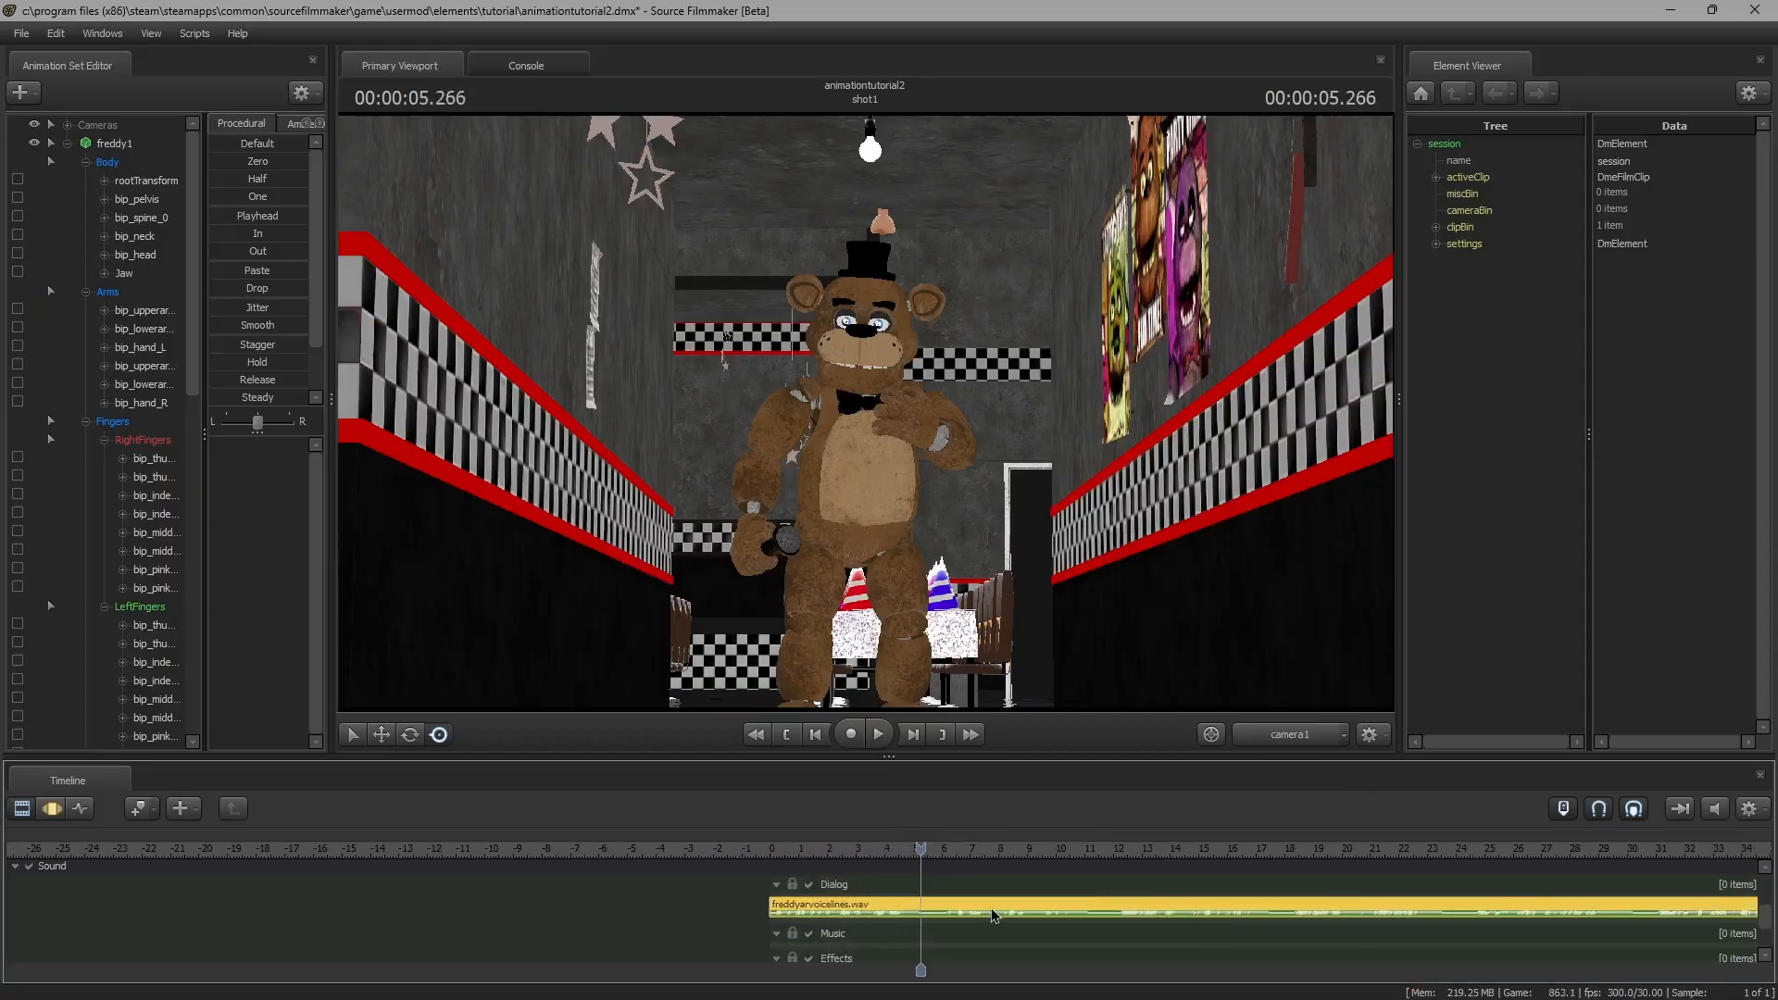
# Split the voiceline clip at 00:00:05.266 and delete everything after the cut
pyautogui.press('b')
pyautogui.click(991, 908)
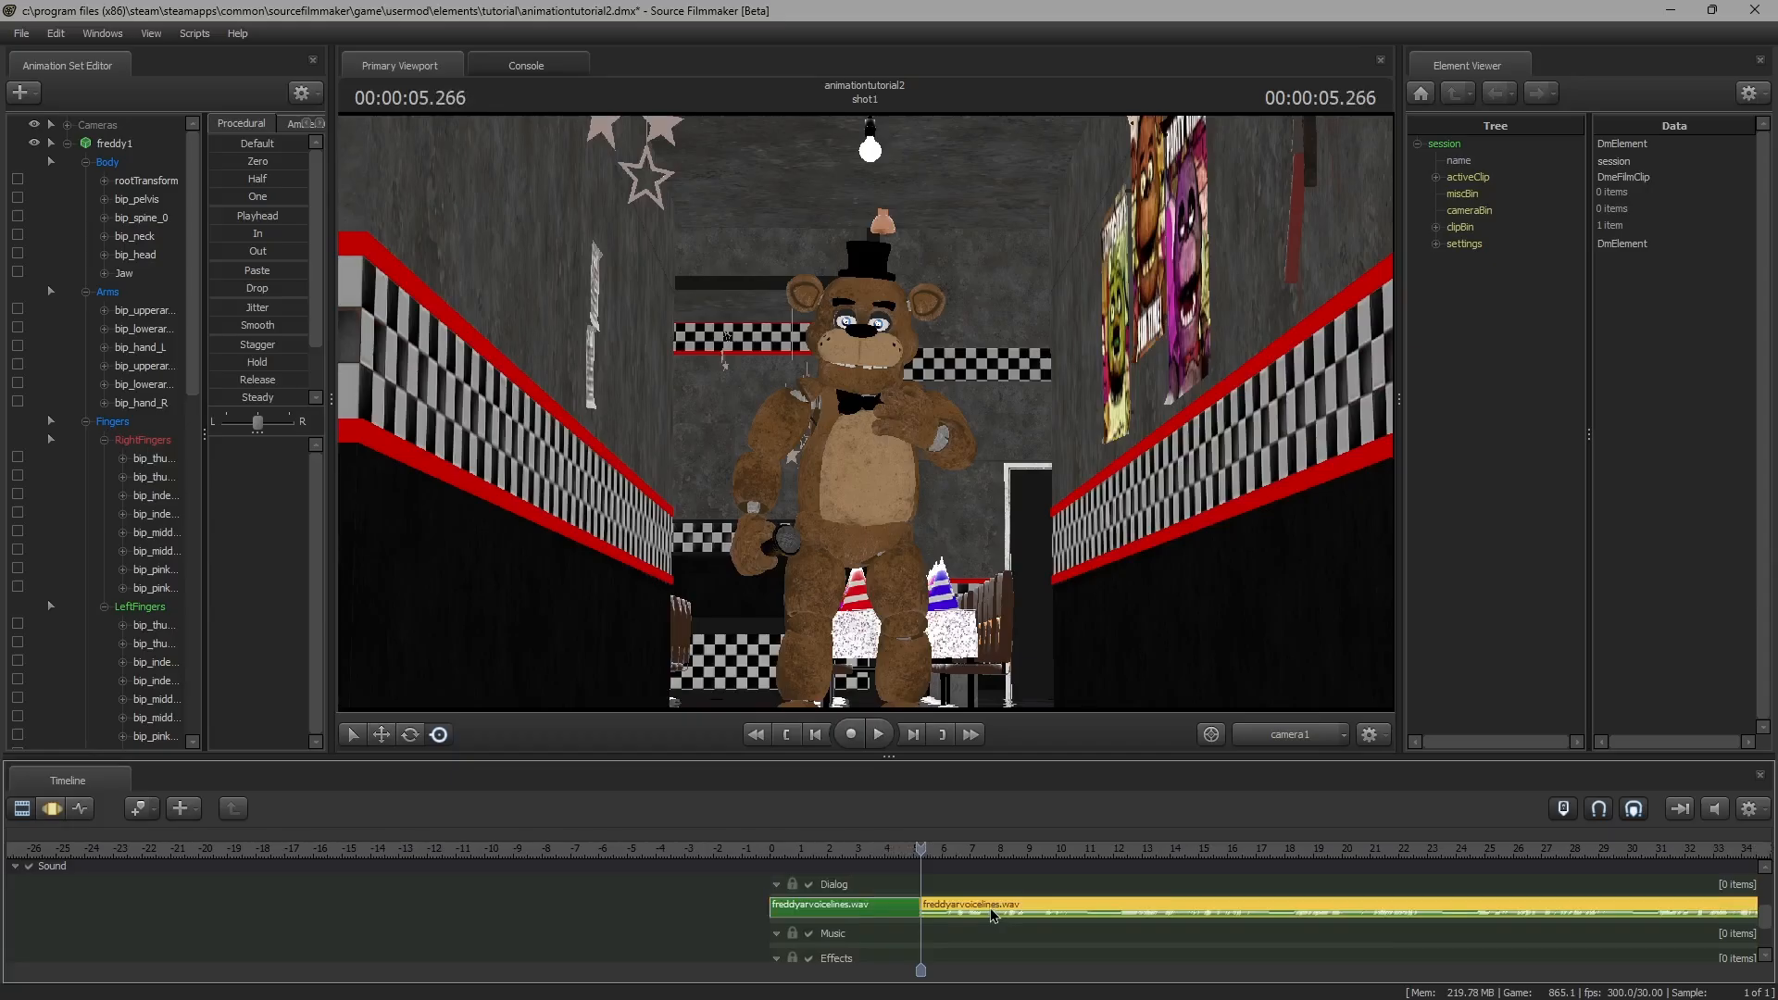
pyautogui.press('Delete')
# Split shot1 at 00:00:05.266 on the picture track and delete the part after the cut
pyautogui.moveTo(1765, 914); pyautogui.dragTo(1768, 889)
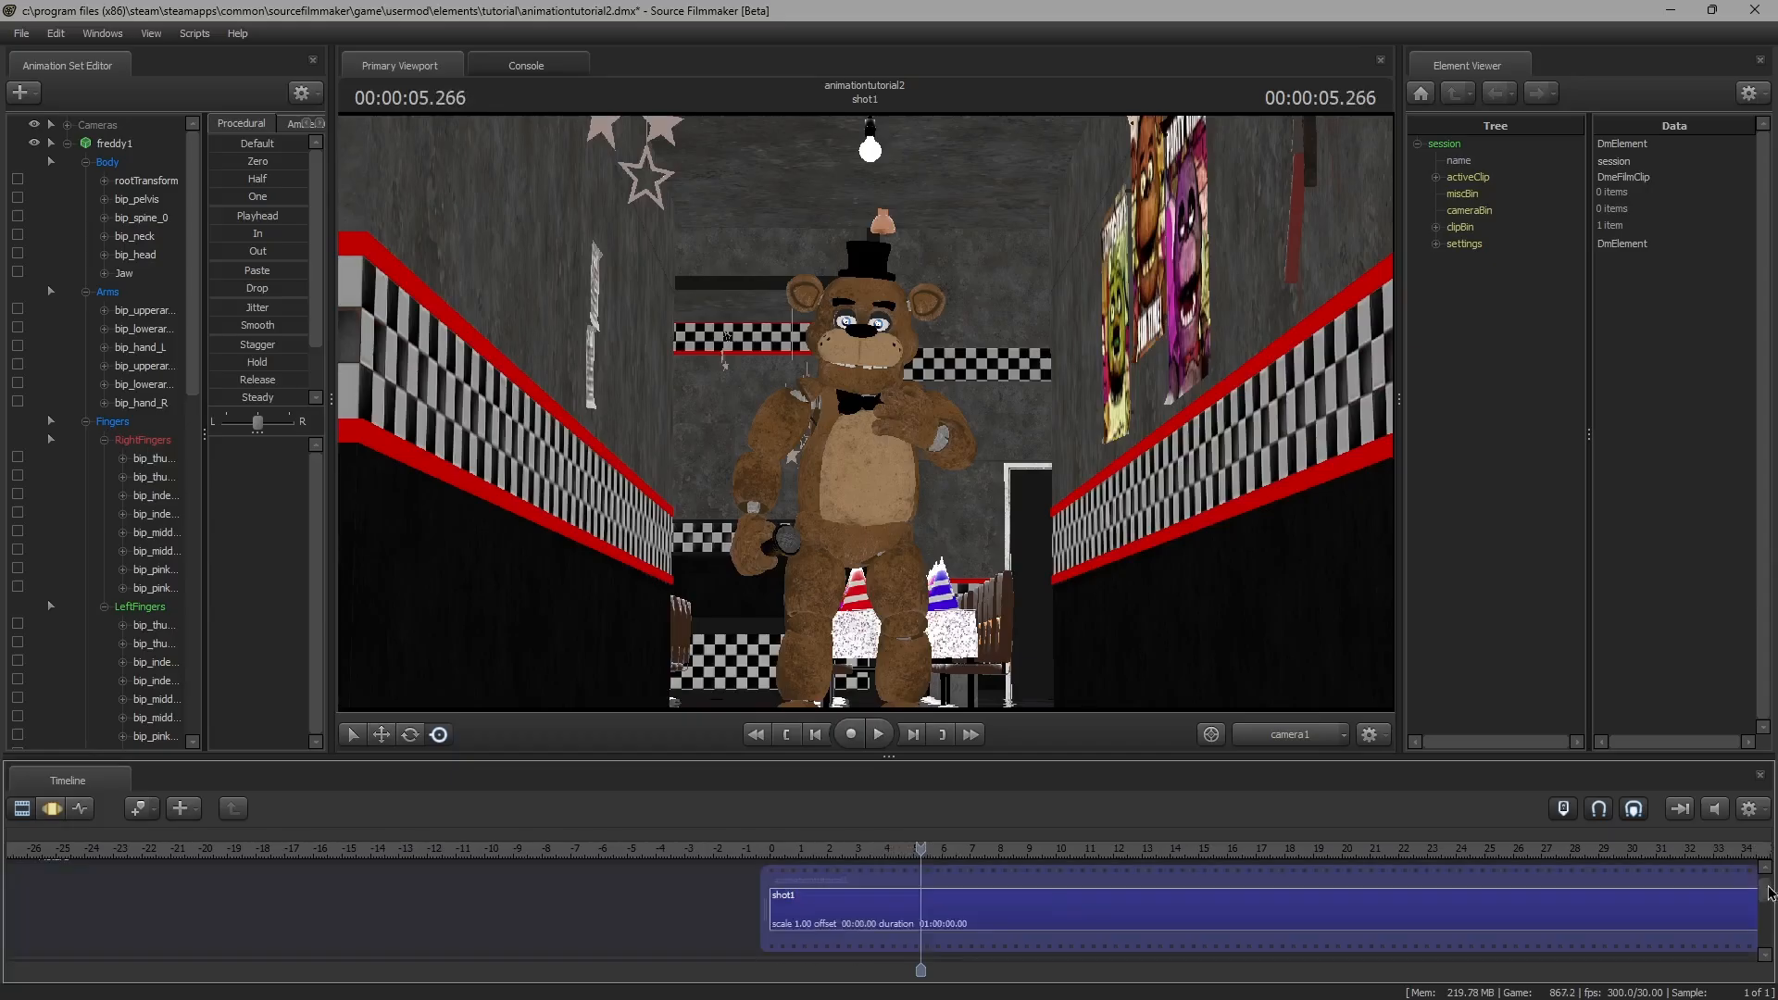
pyautogui.scroll(-7, 698, 933)
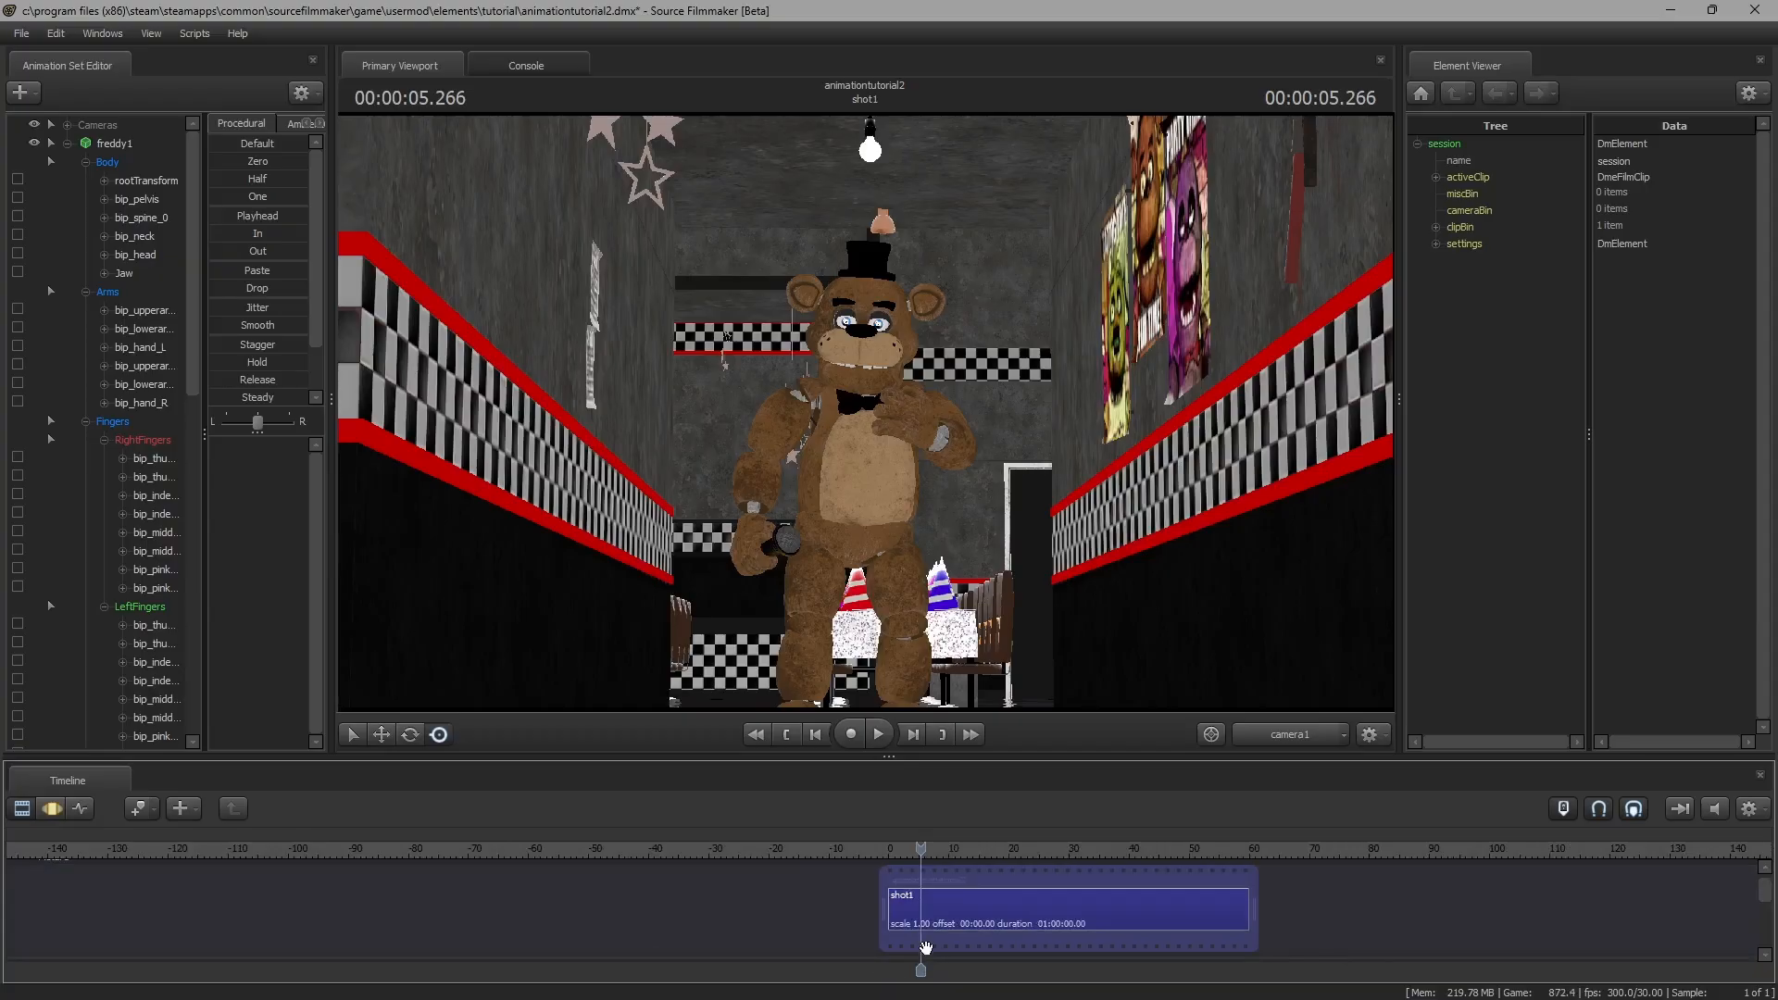
pyautogui.click(935, 922)
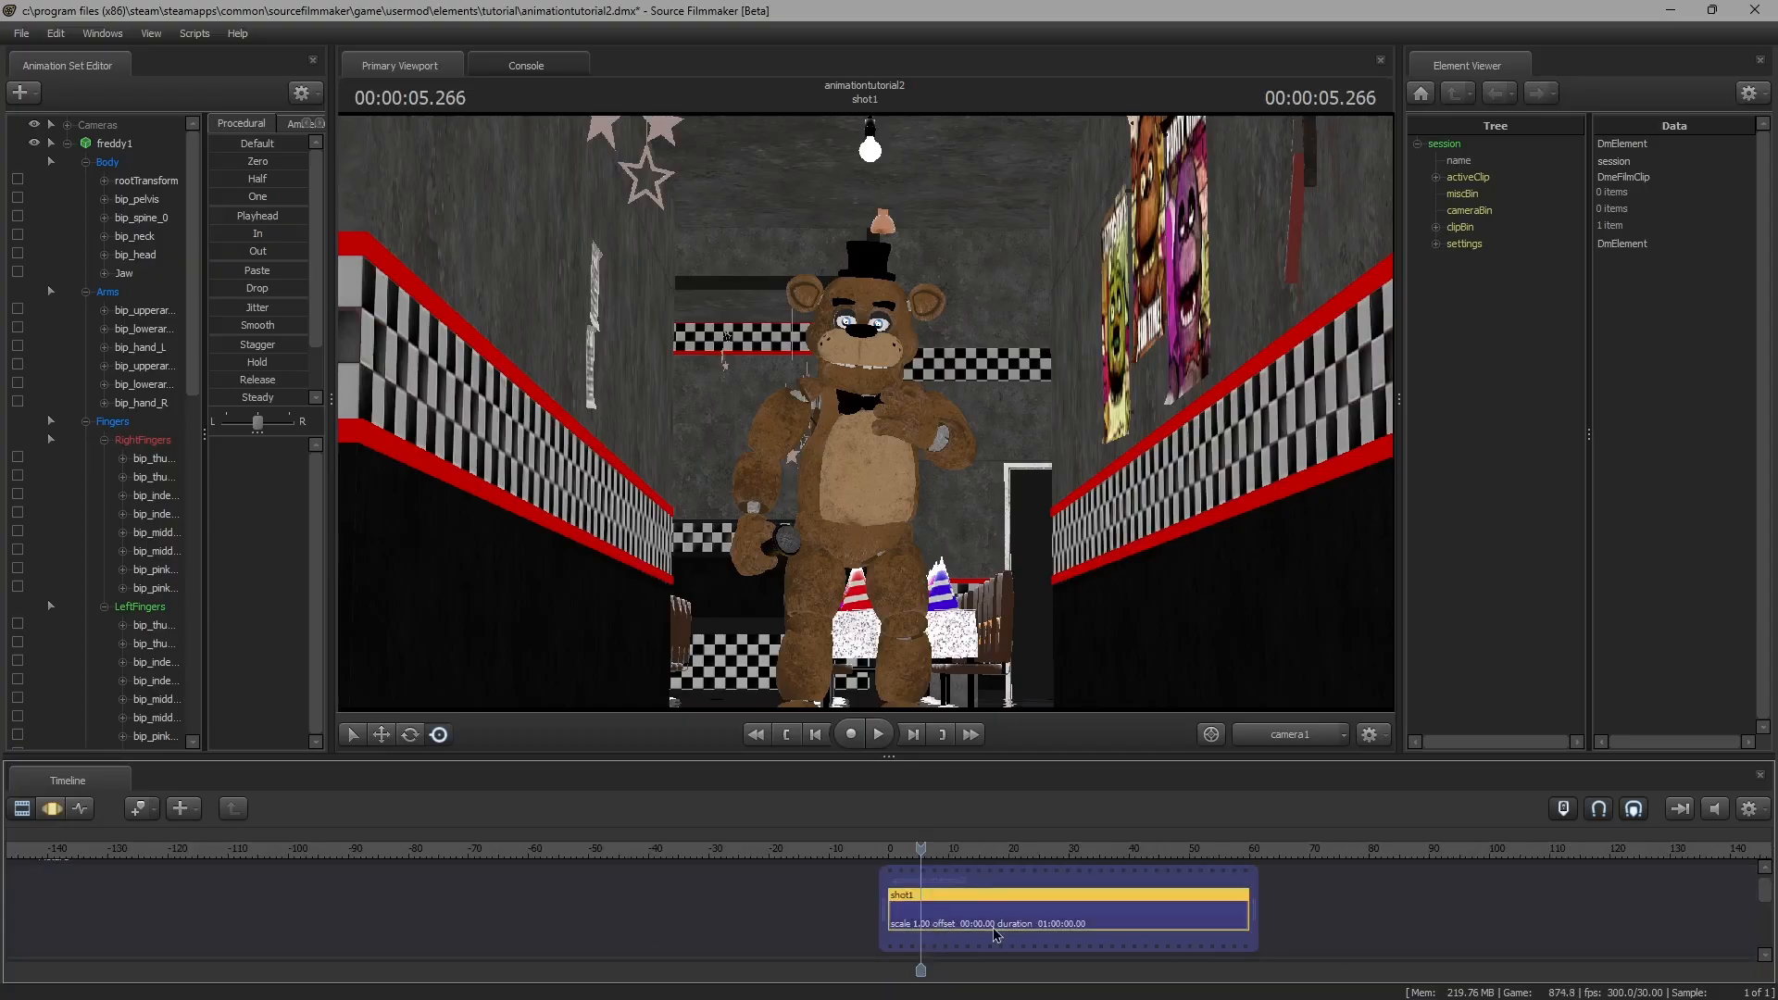
pyautogui.scroll(3, 1065, 916)
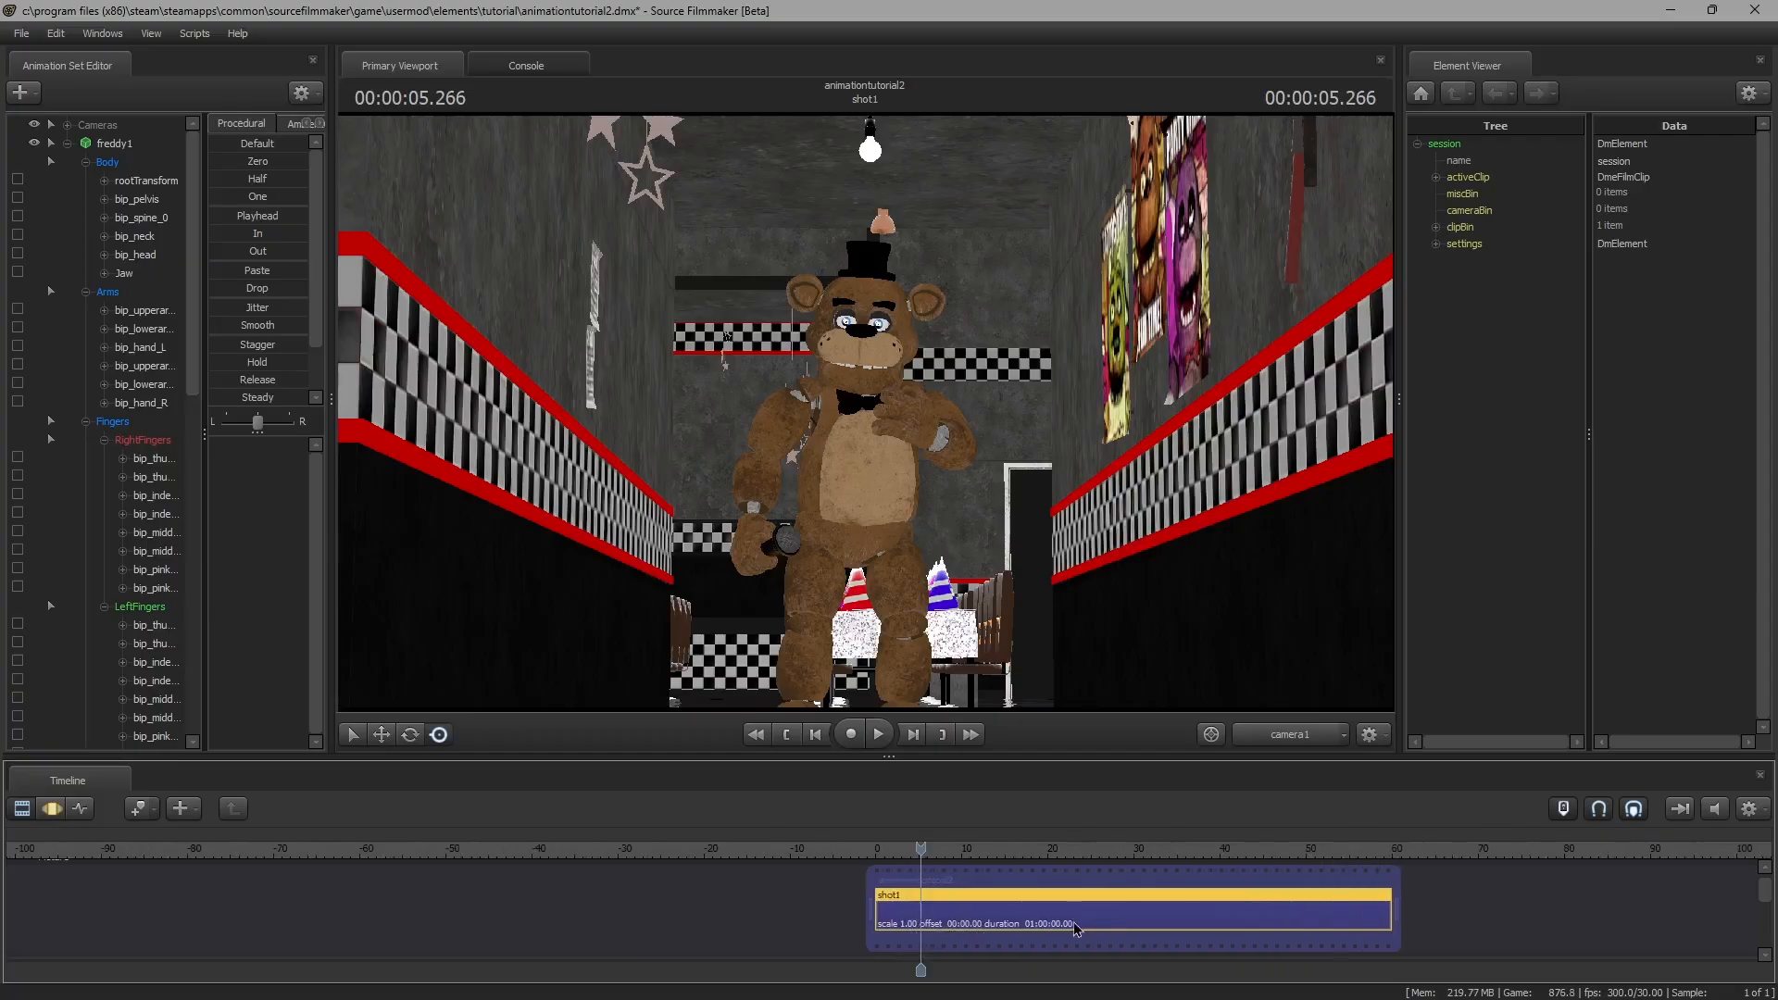
pyautogui.press('b')
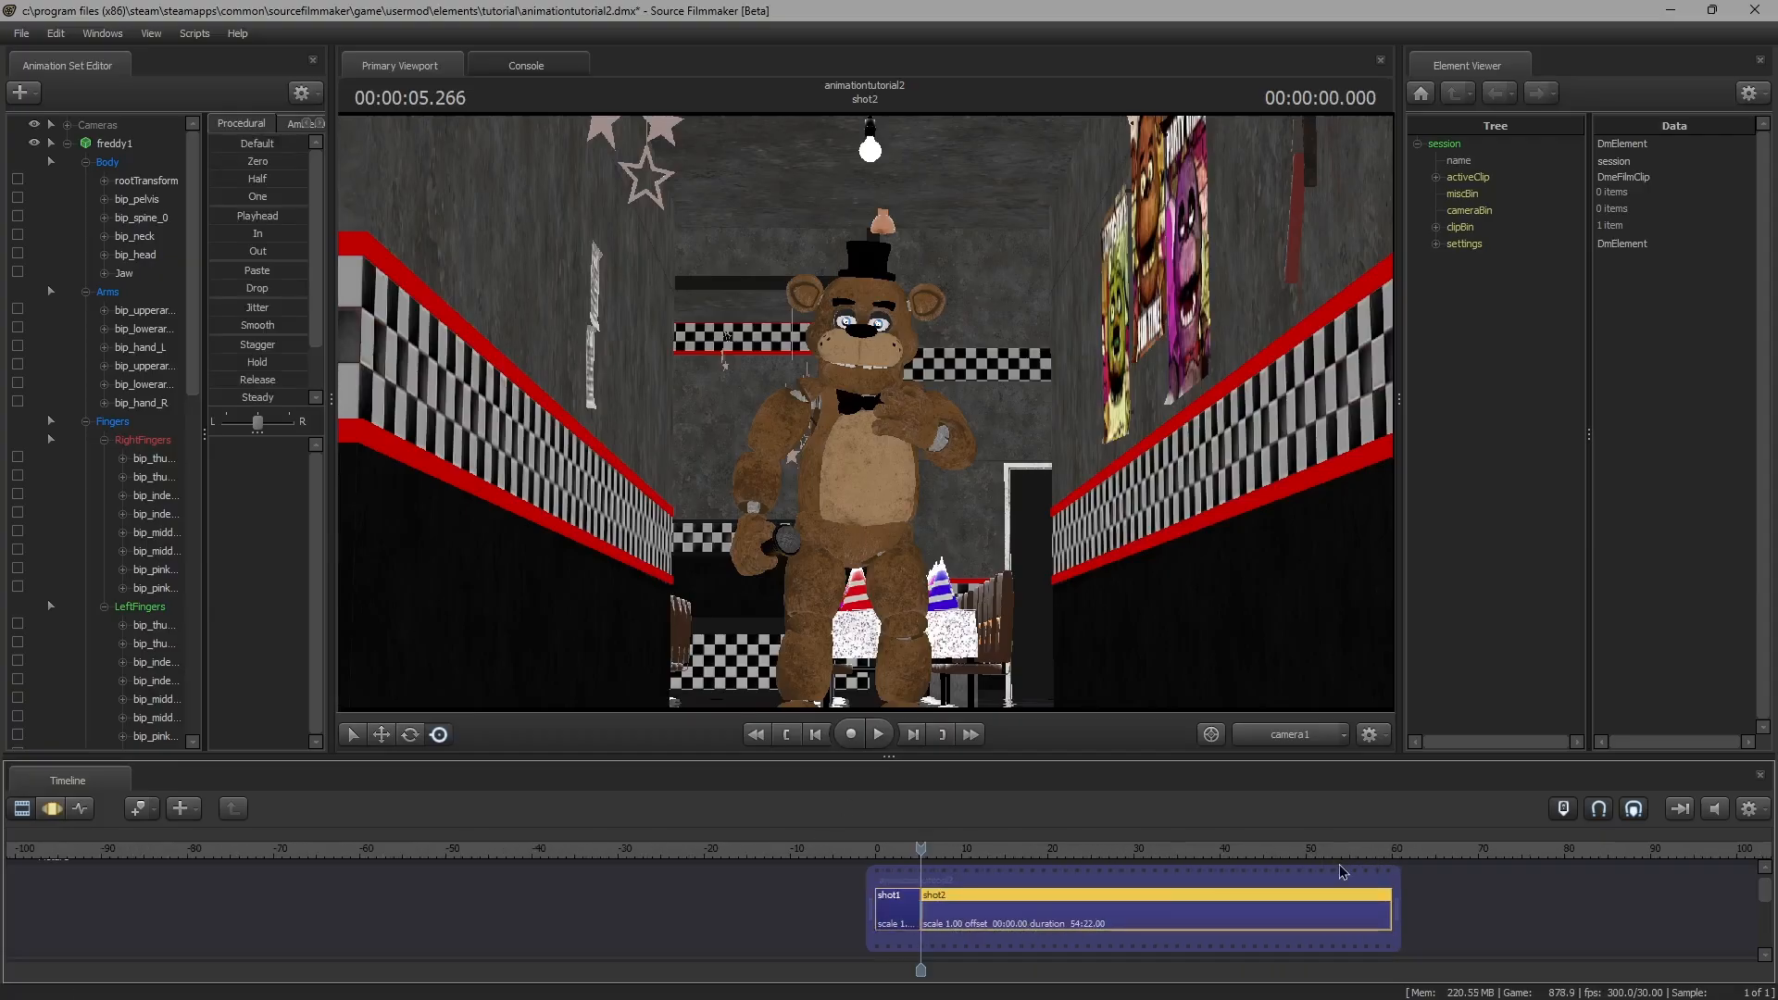
pyautogui.press('Delete')
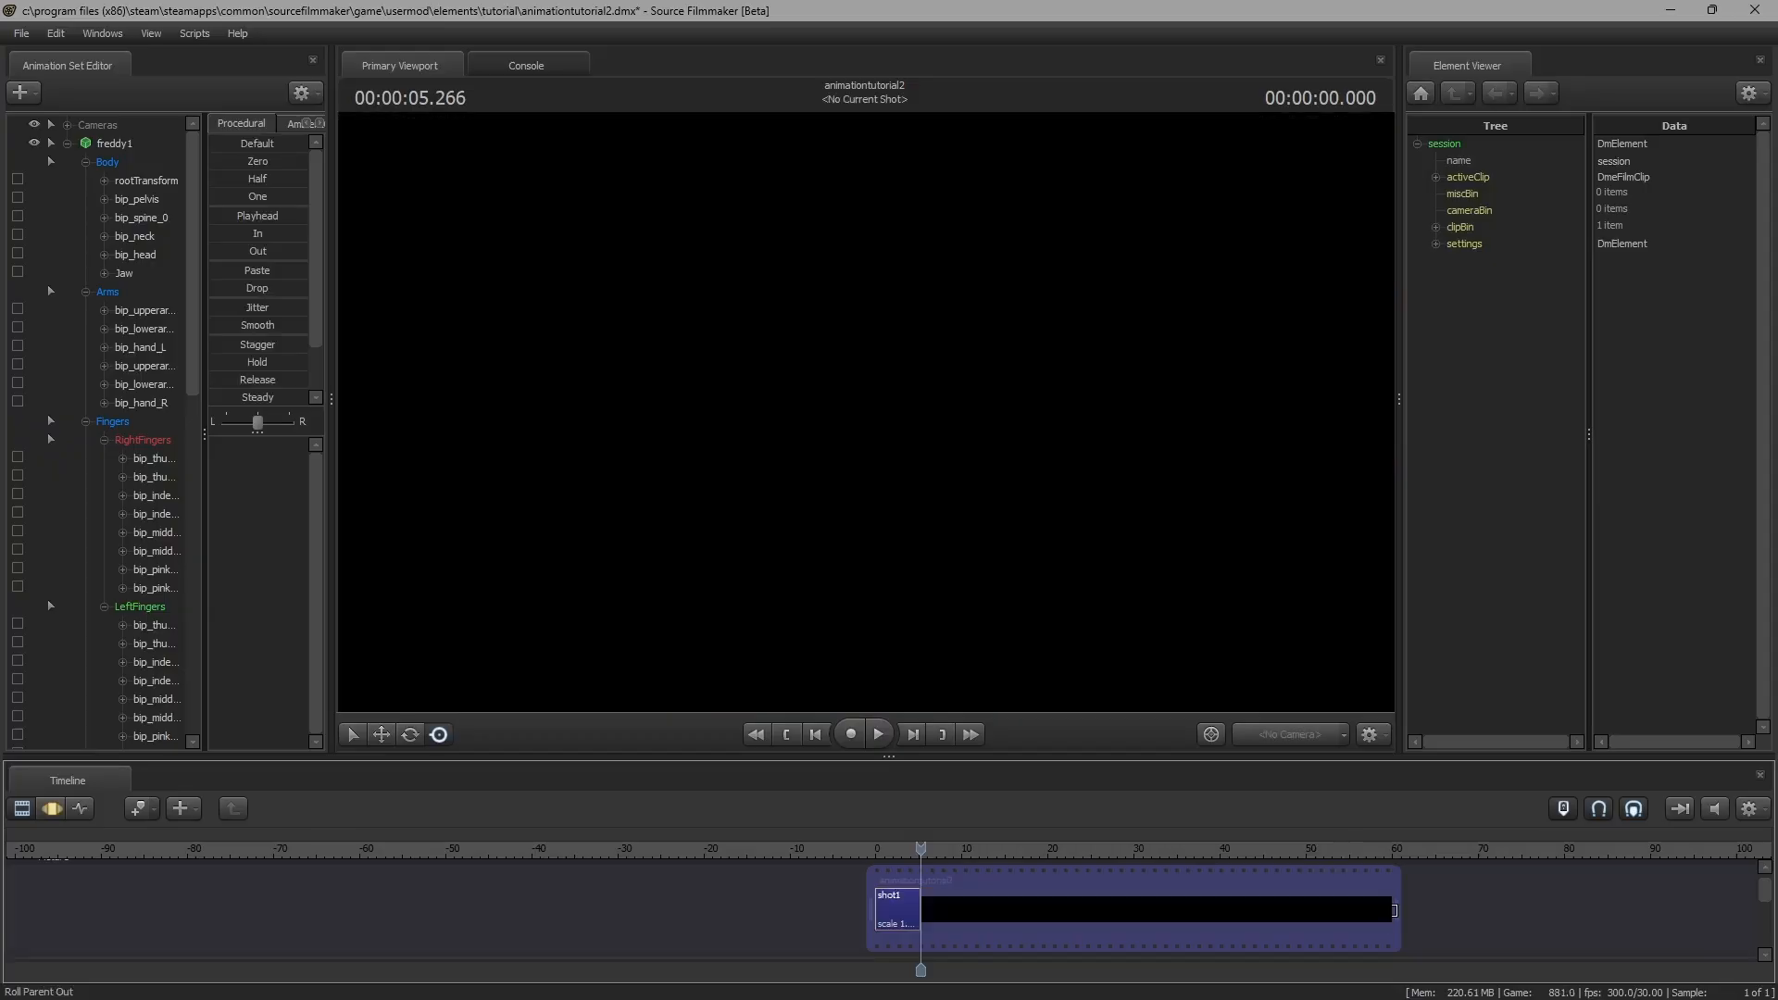
# Shorten the parent sequence so it ends with shot1, and return the playhead to the timeline start
pyautogui.scroll(1, 1399, 909)
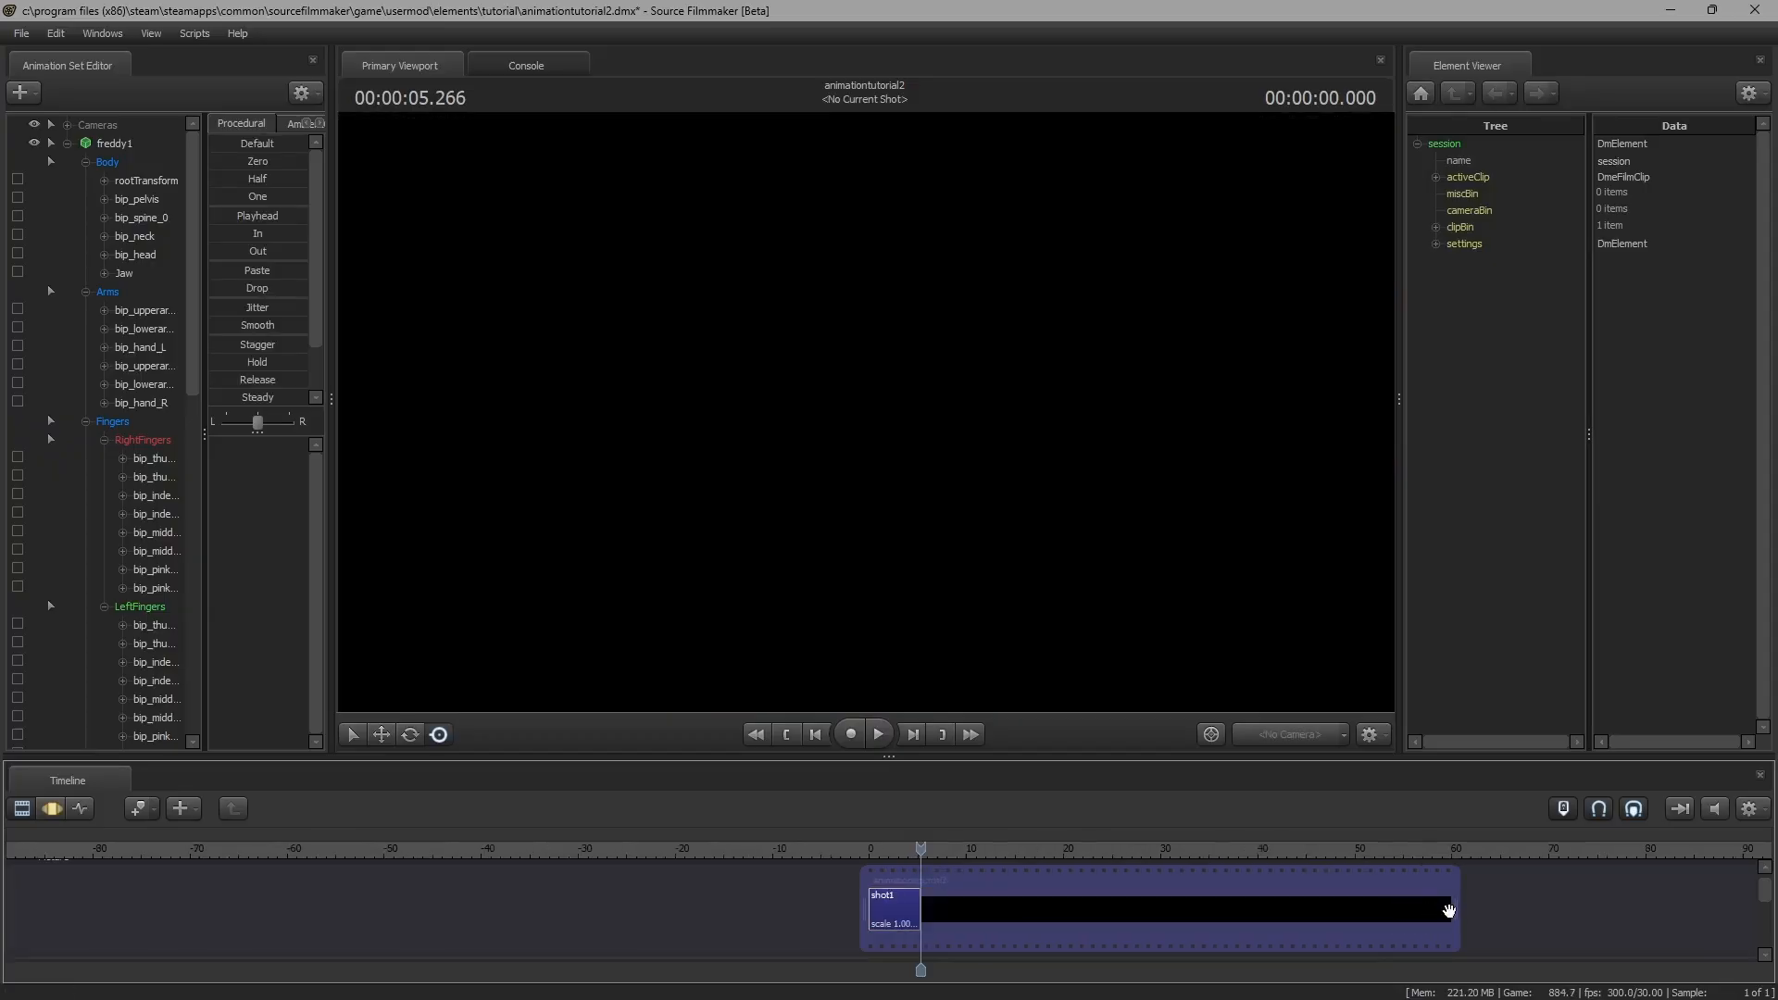
pyautogui.moveTo(1449, 910); pyautogui.dragTo(919, 937)
pyautogui.scroll(5, 896, 932)
pyautogui.click(893, 929)
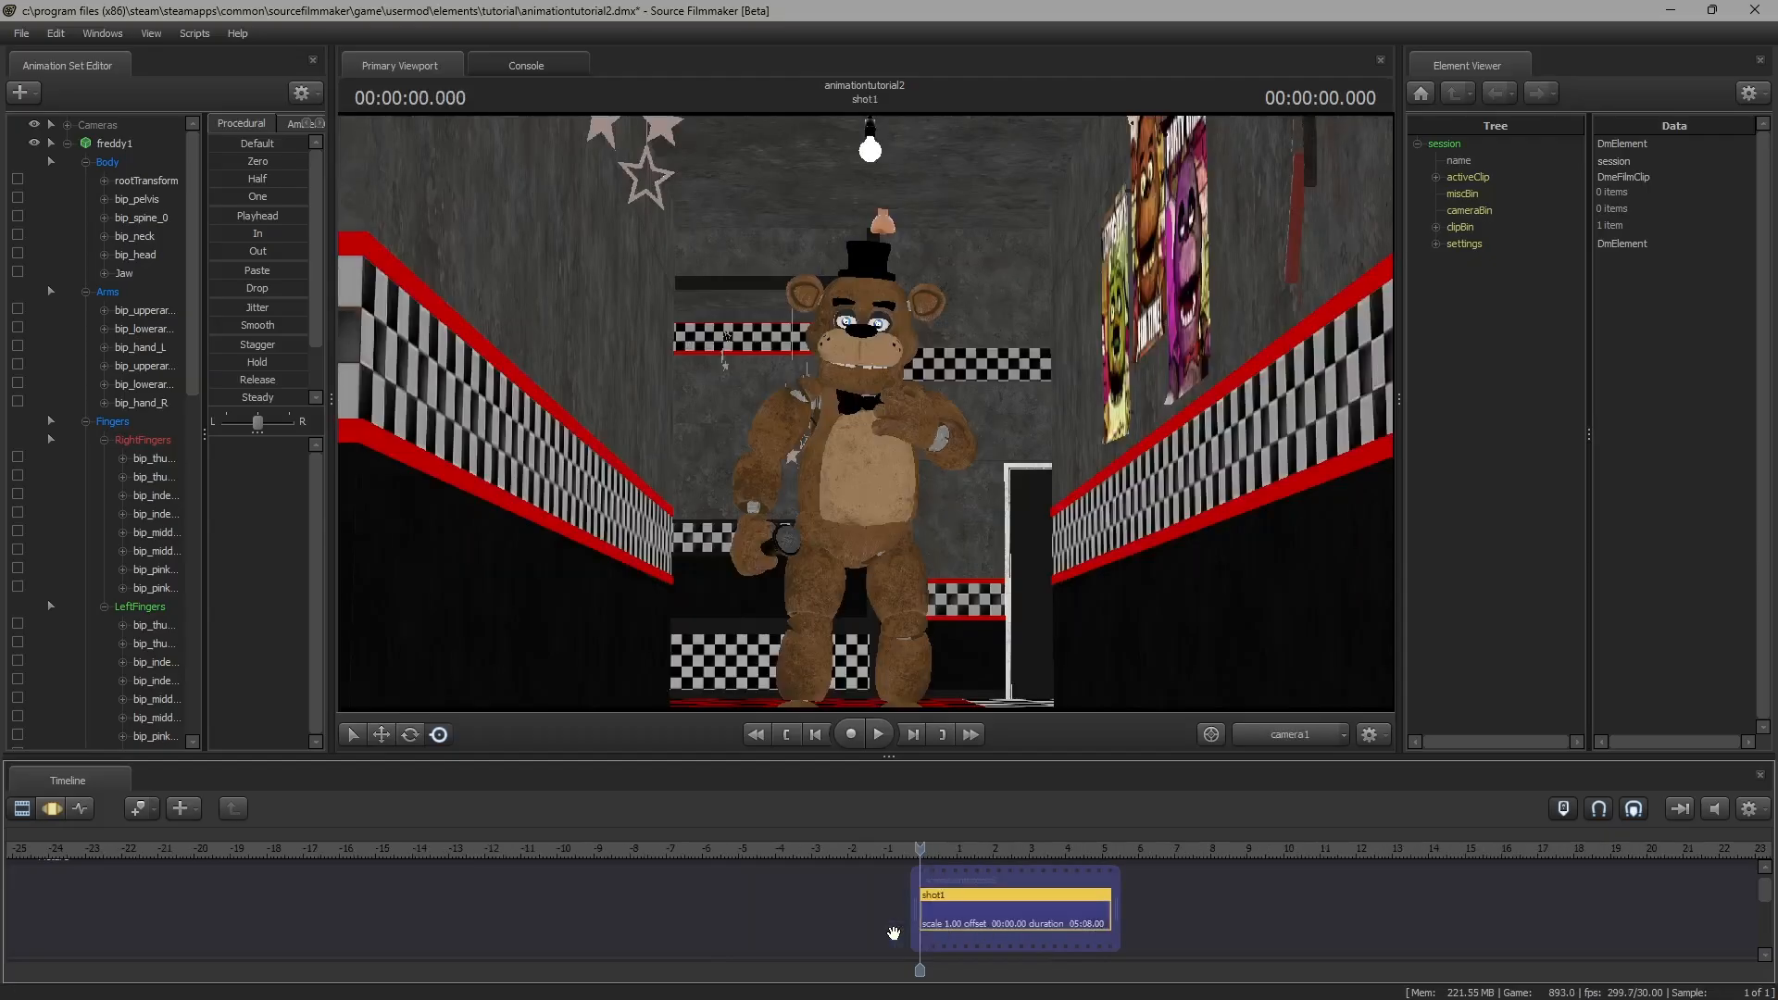
# Play the shortened shot1 from the start to check it against the voiceline
pyautogui.scroll(-2, 1047, 896)
pyautogui.press('space')
pyautogui.scroll(3, 1044, 894)
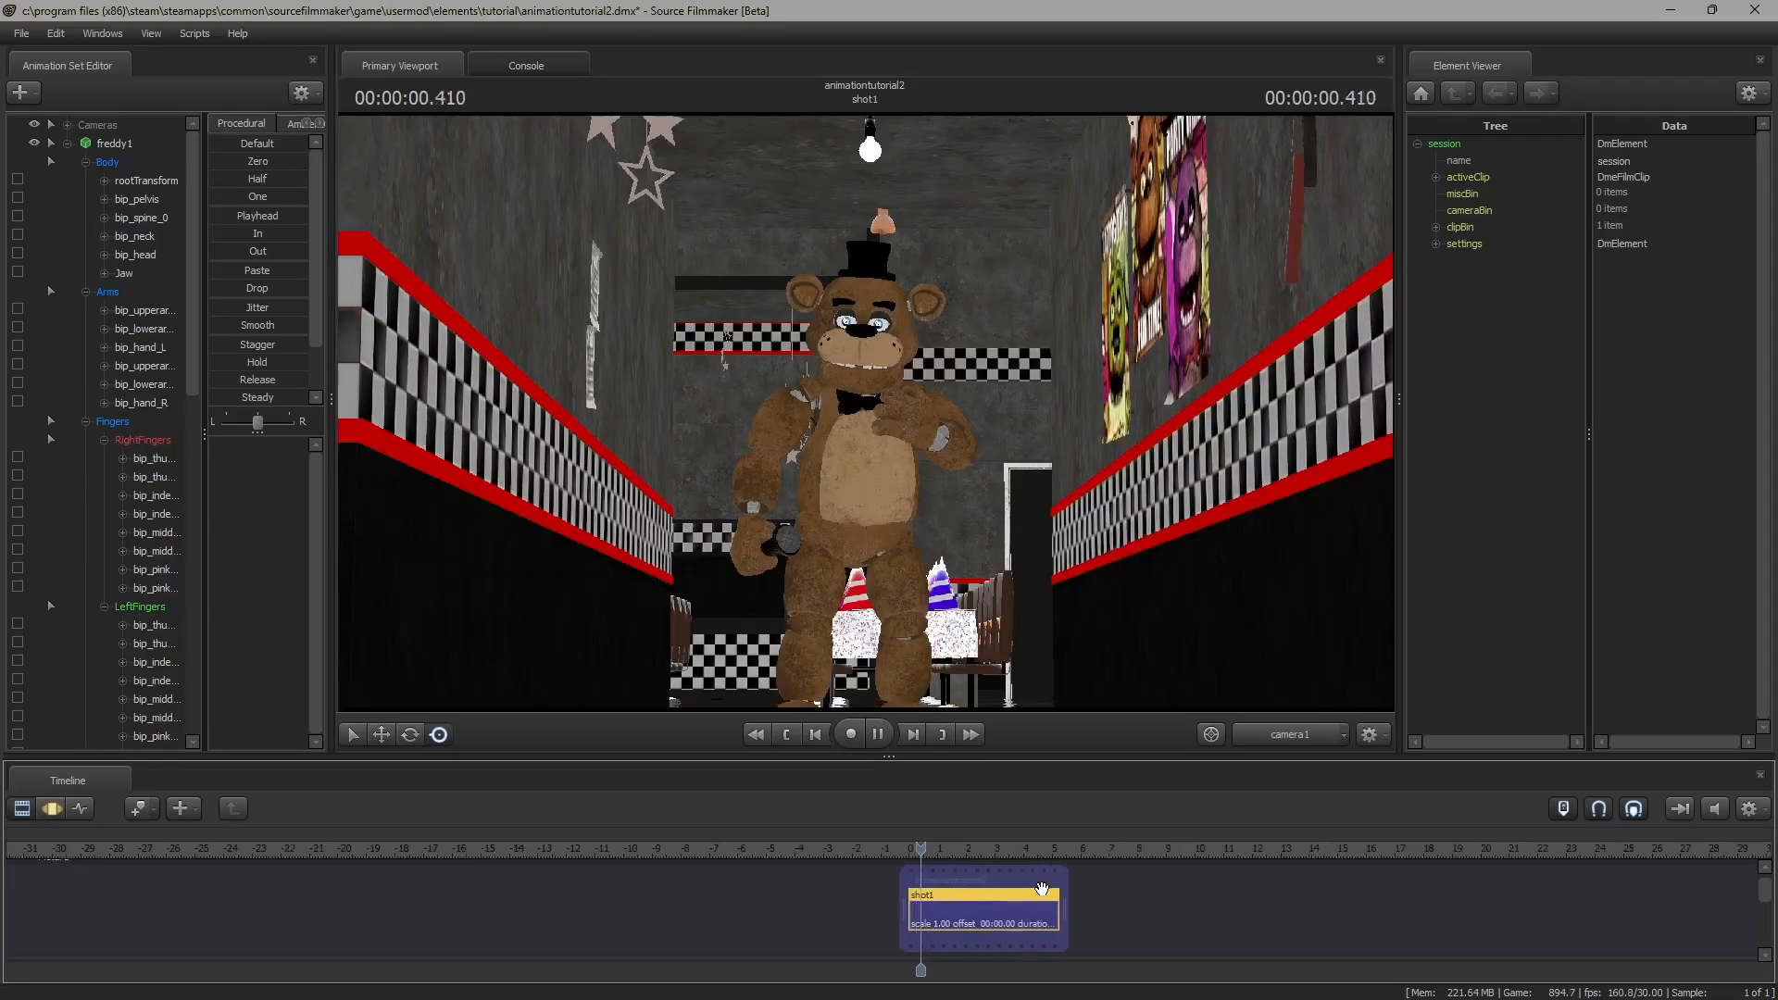
pyautogui.scroll(-3, 1042, 889)
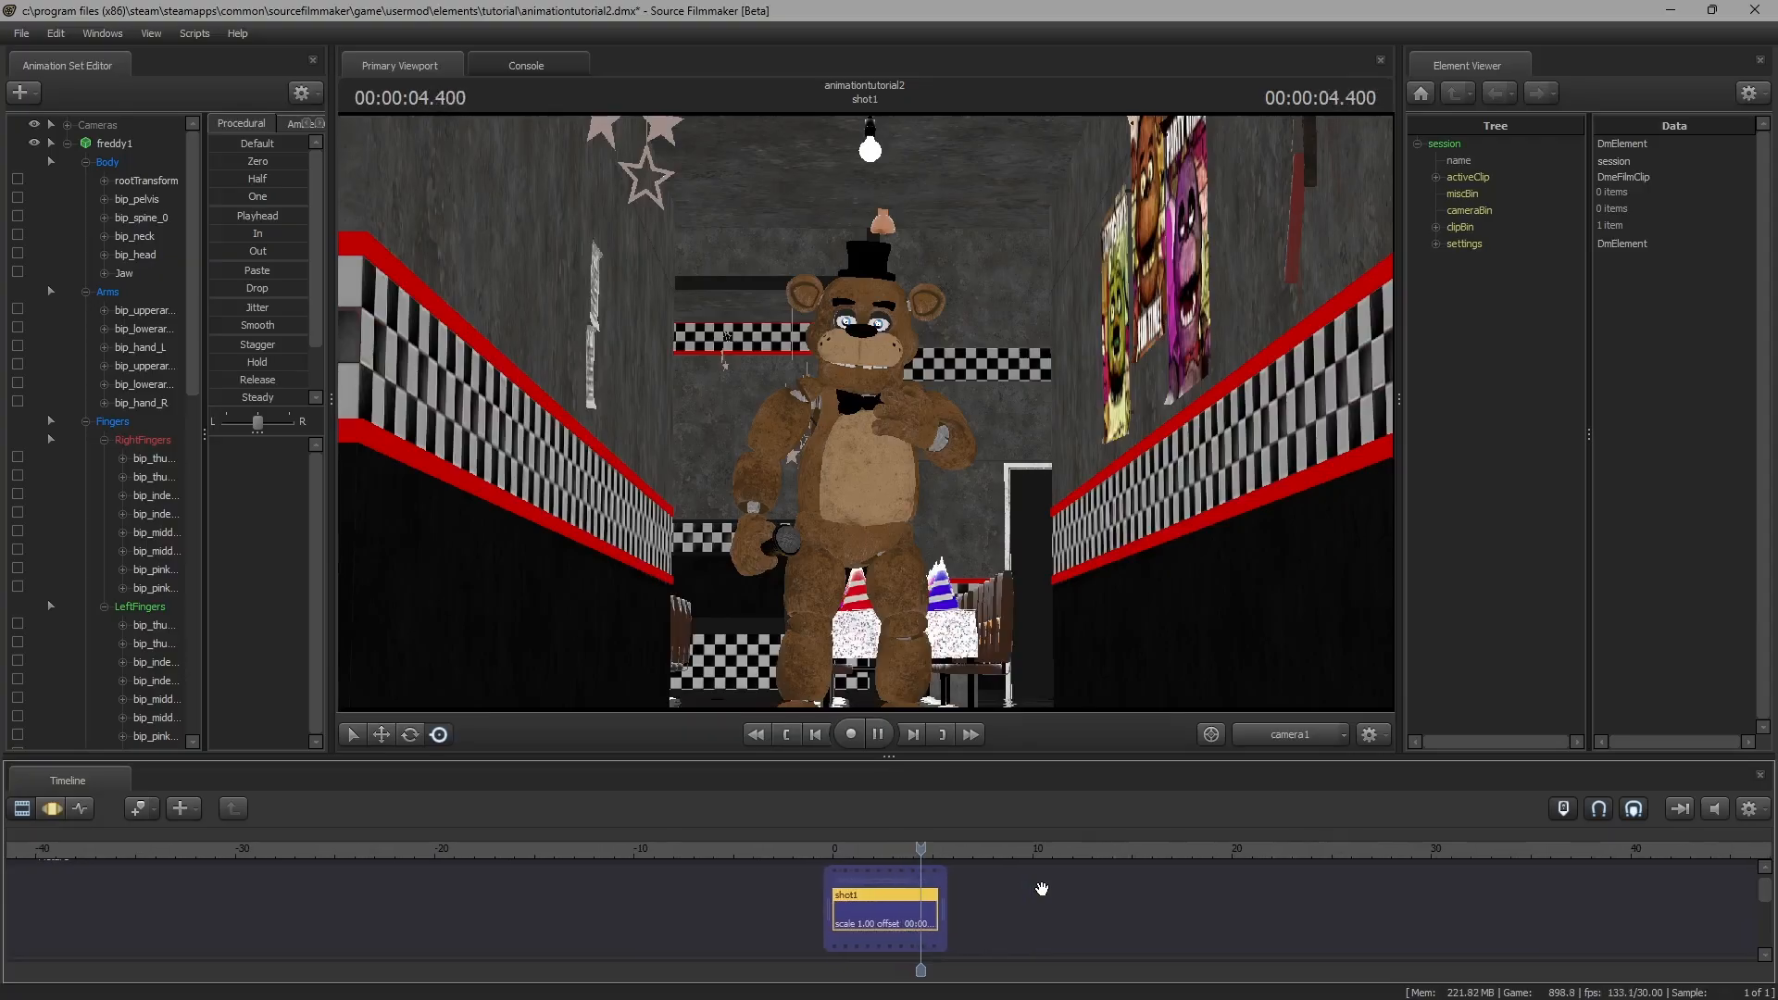
pyautogui.press('space')
pyautogui.scroll(3, 1101, 869)
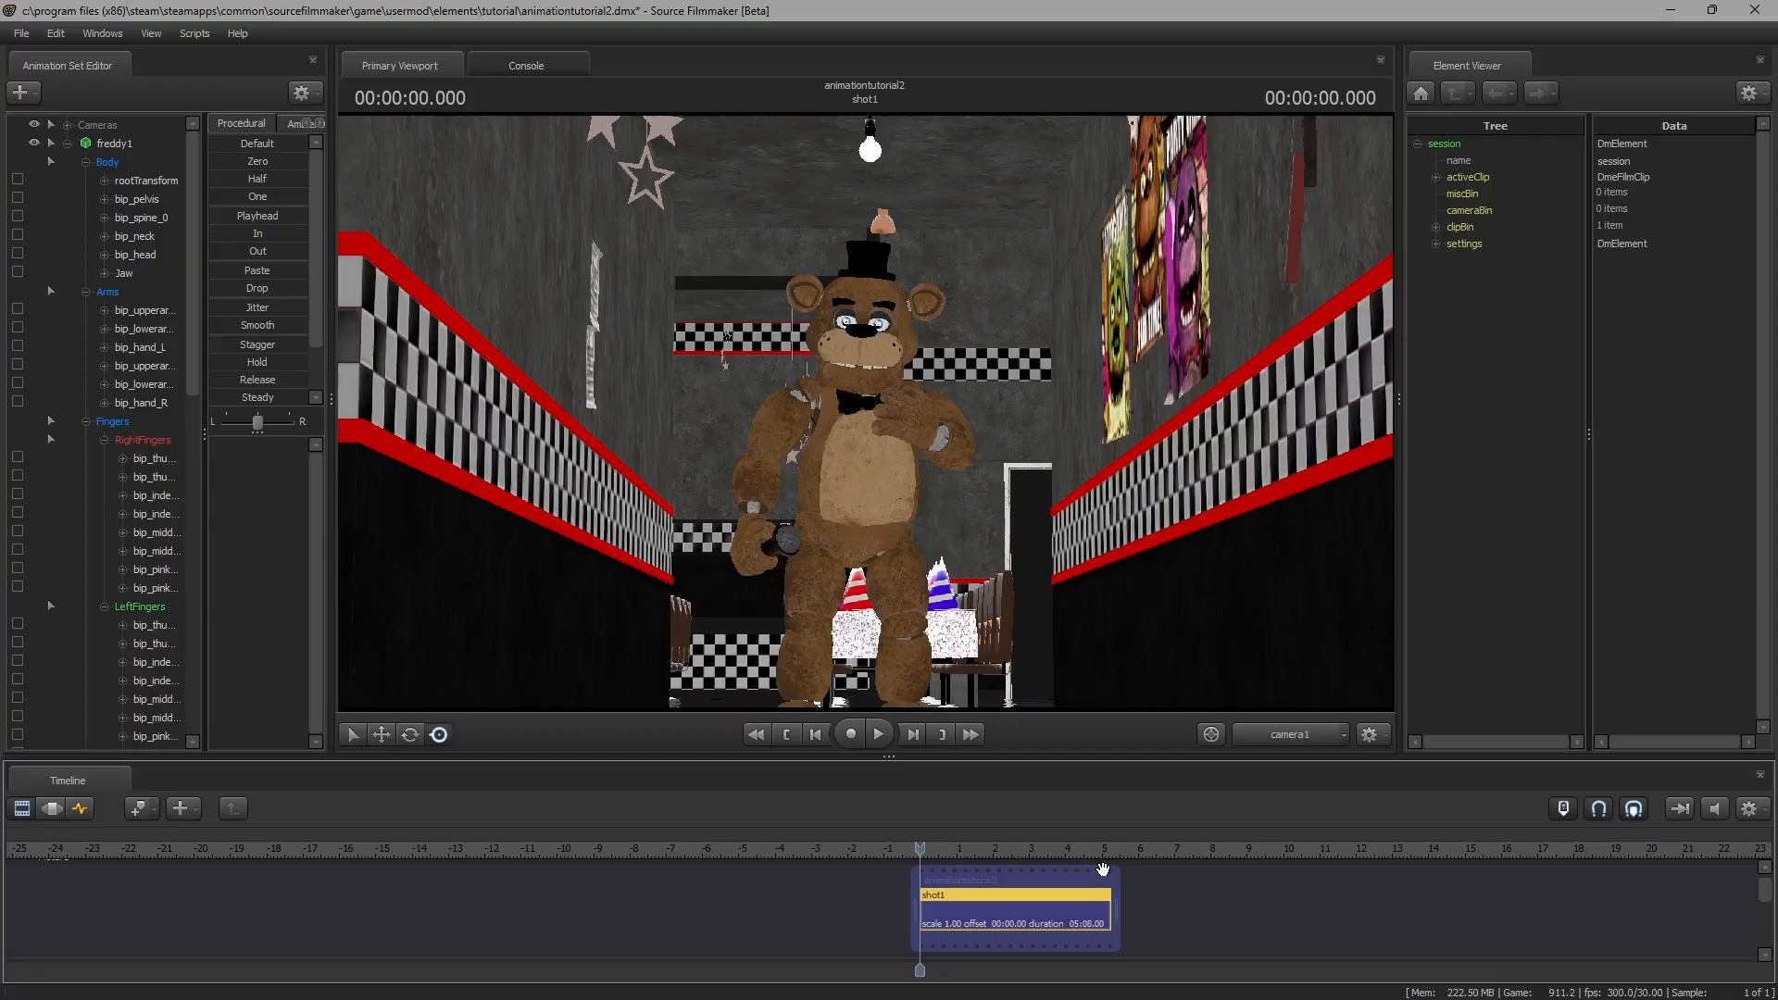
# Switch the timeline to the Graph Editor and hide its outliner
pyautogui.click(80, 809)
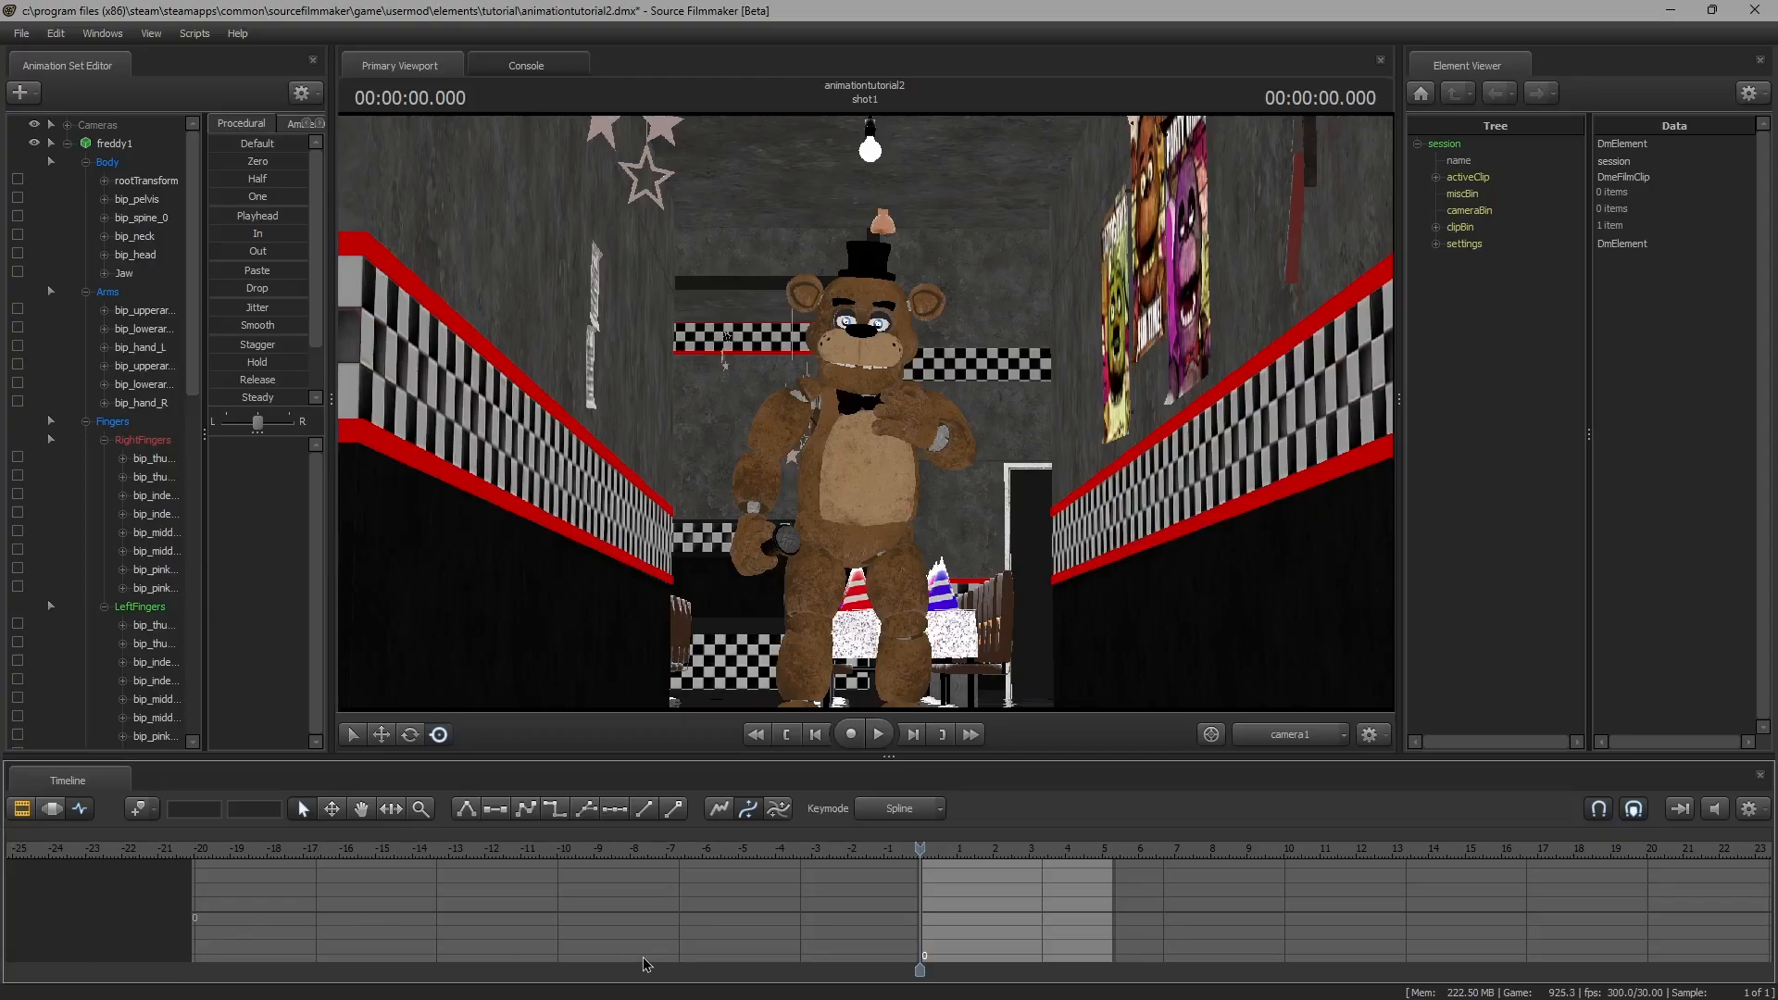
pyautogui.rightClick(535, 878)
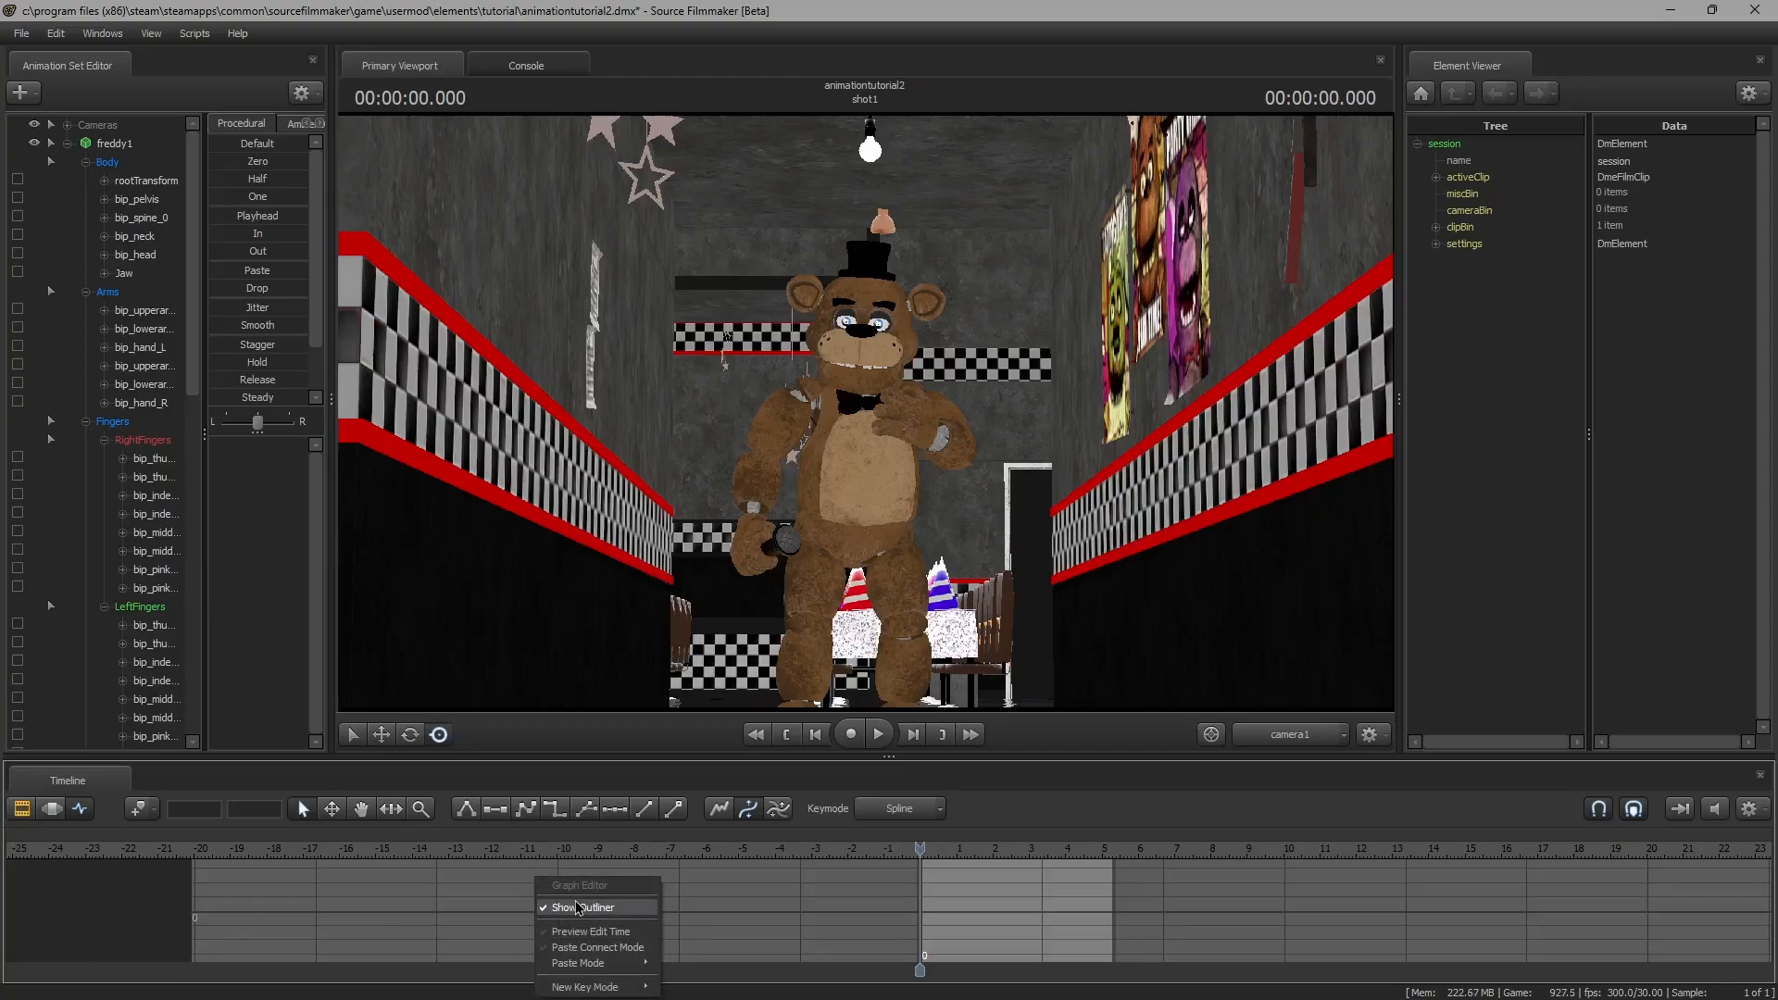
pyautogui.click(578, 908)
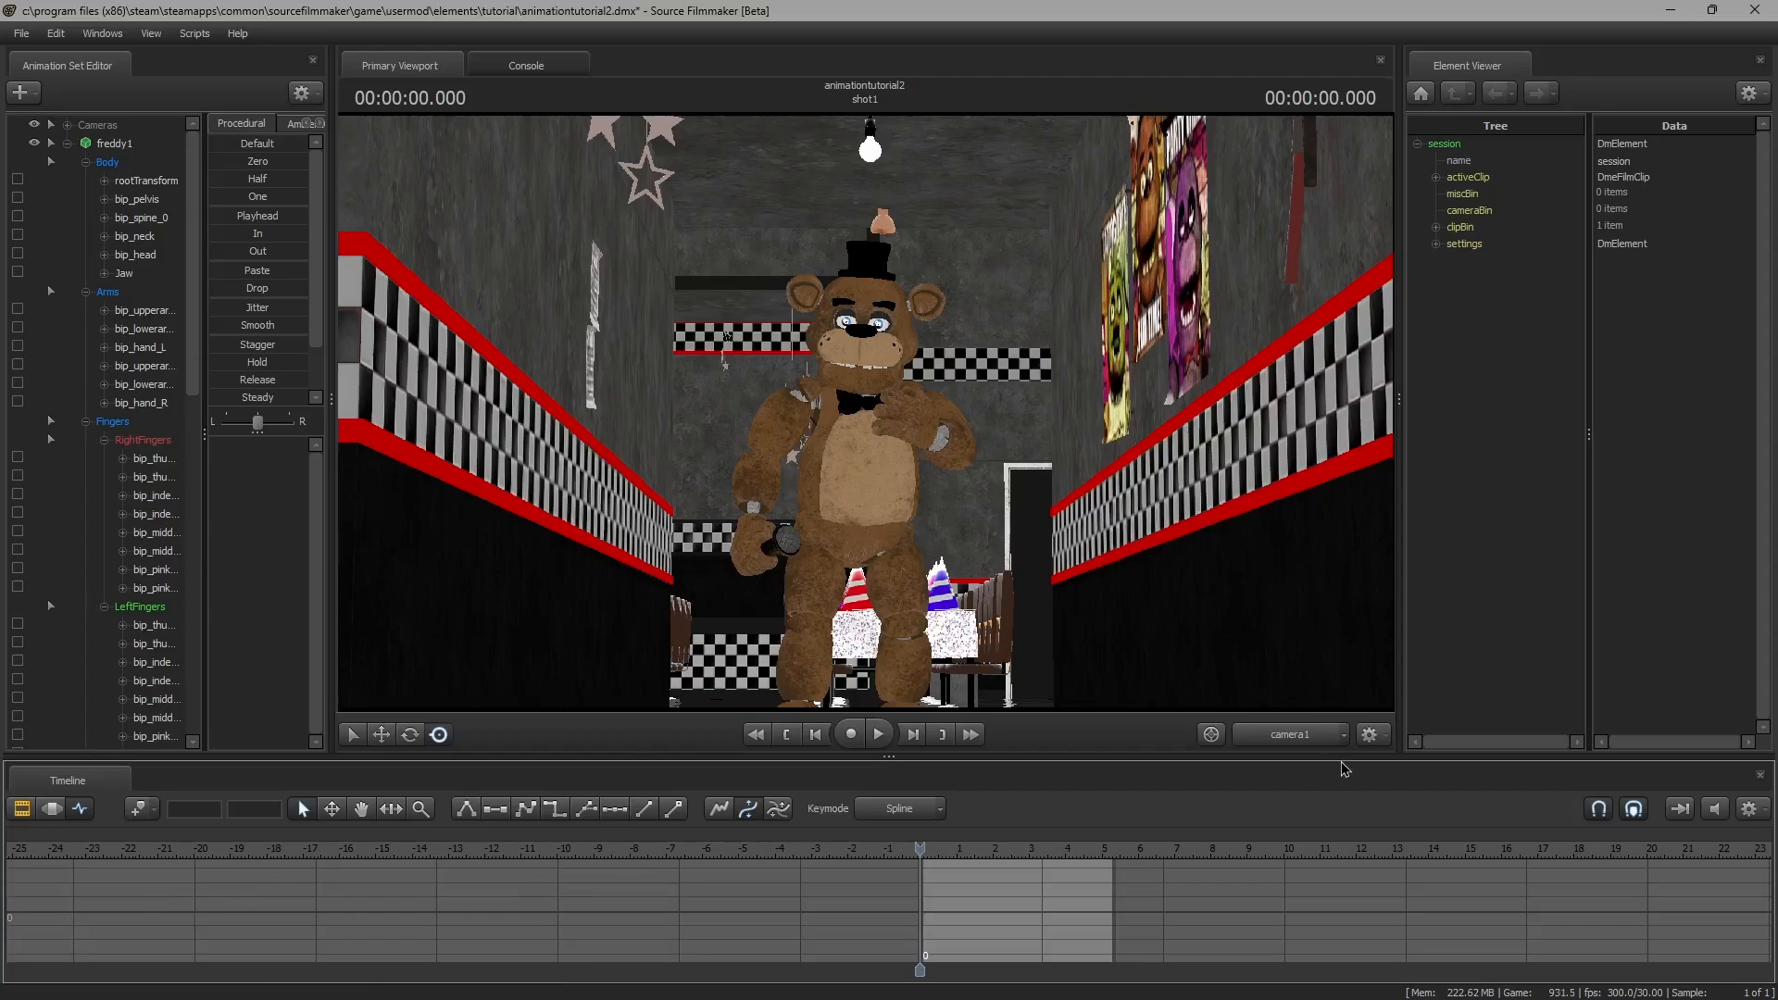
# Switch the viewport to the Work Camera and select Freddy's Jaw bone for rotation in a close side view of the mouth
pyautogui.click(1297, 732)
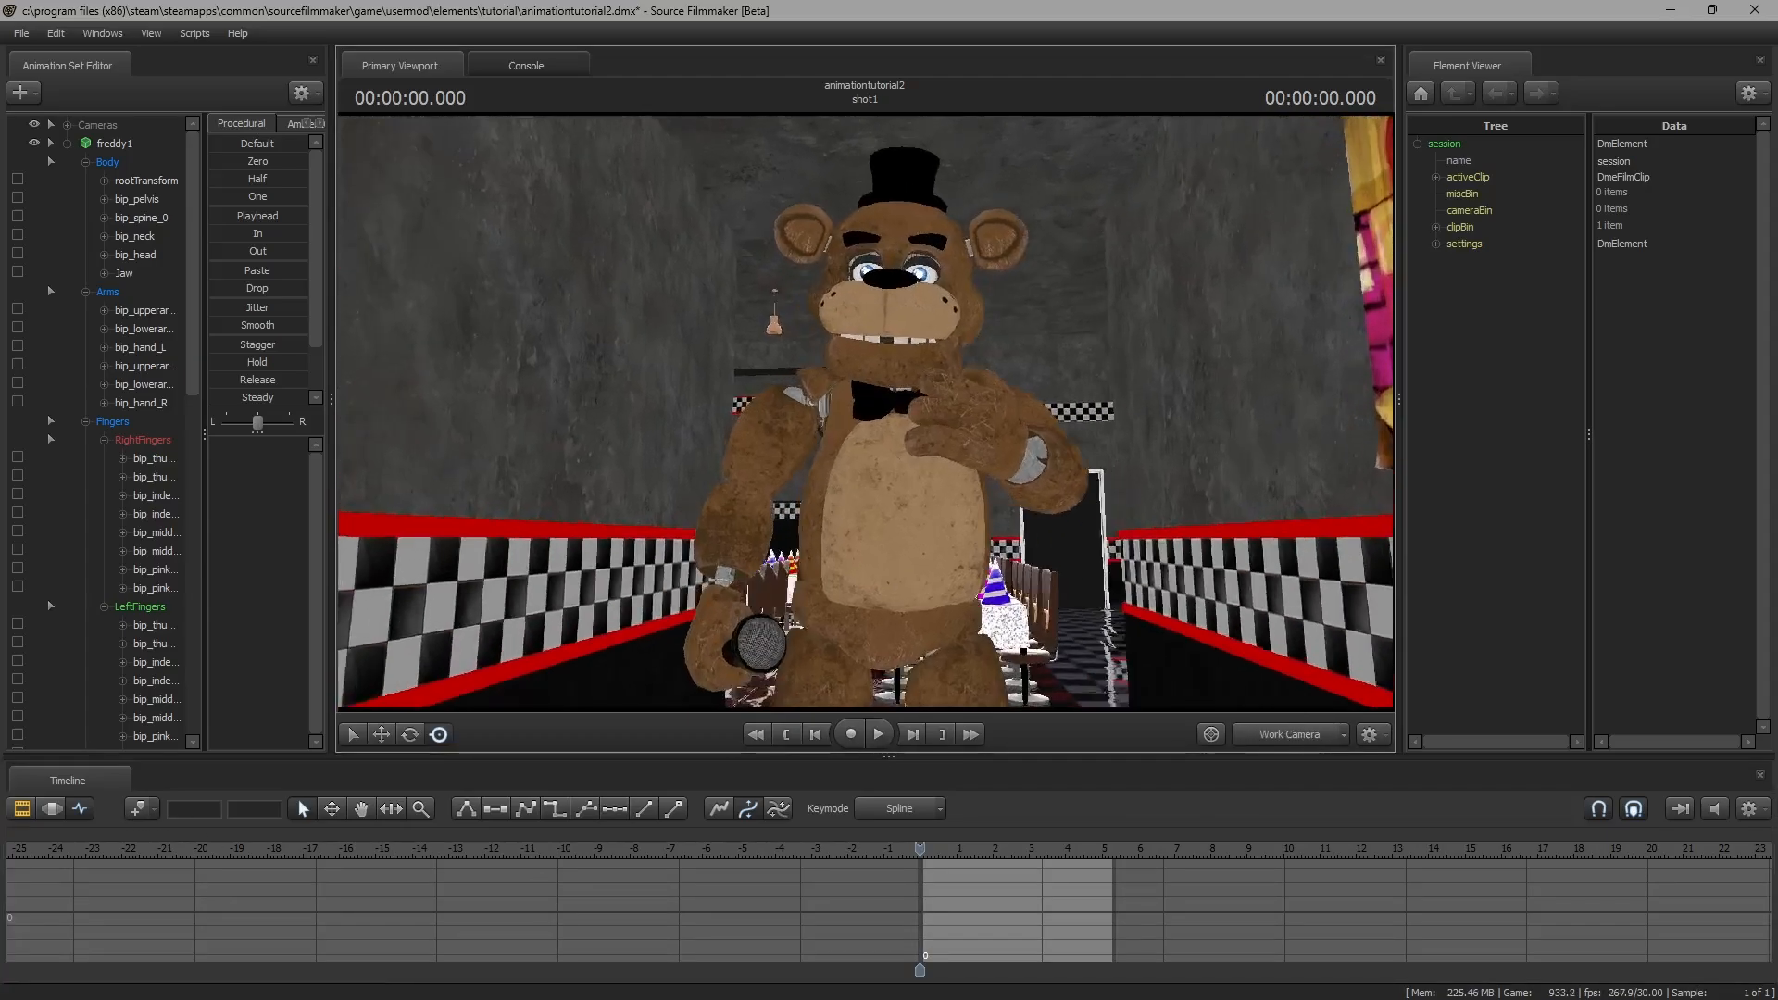
pyautogui.press('w')
pyautogui.moveTo(866, 412); pyautogui.dragTo(847, 361)
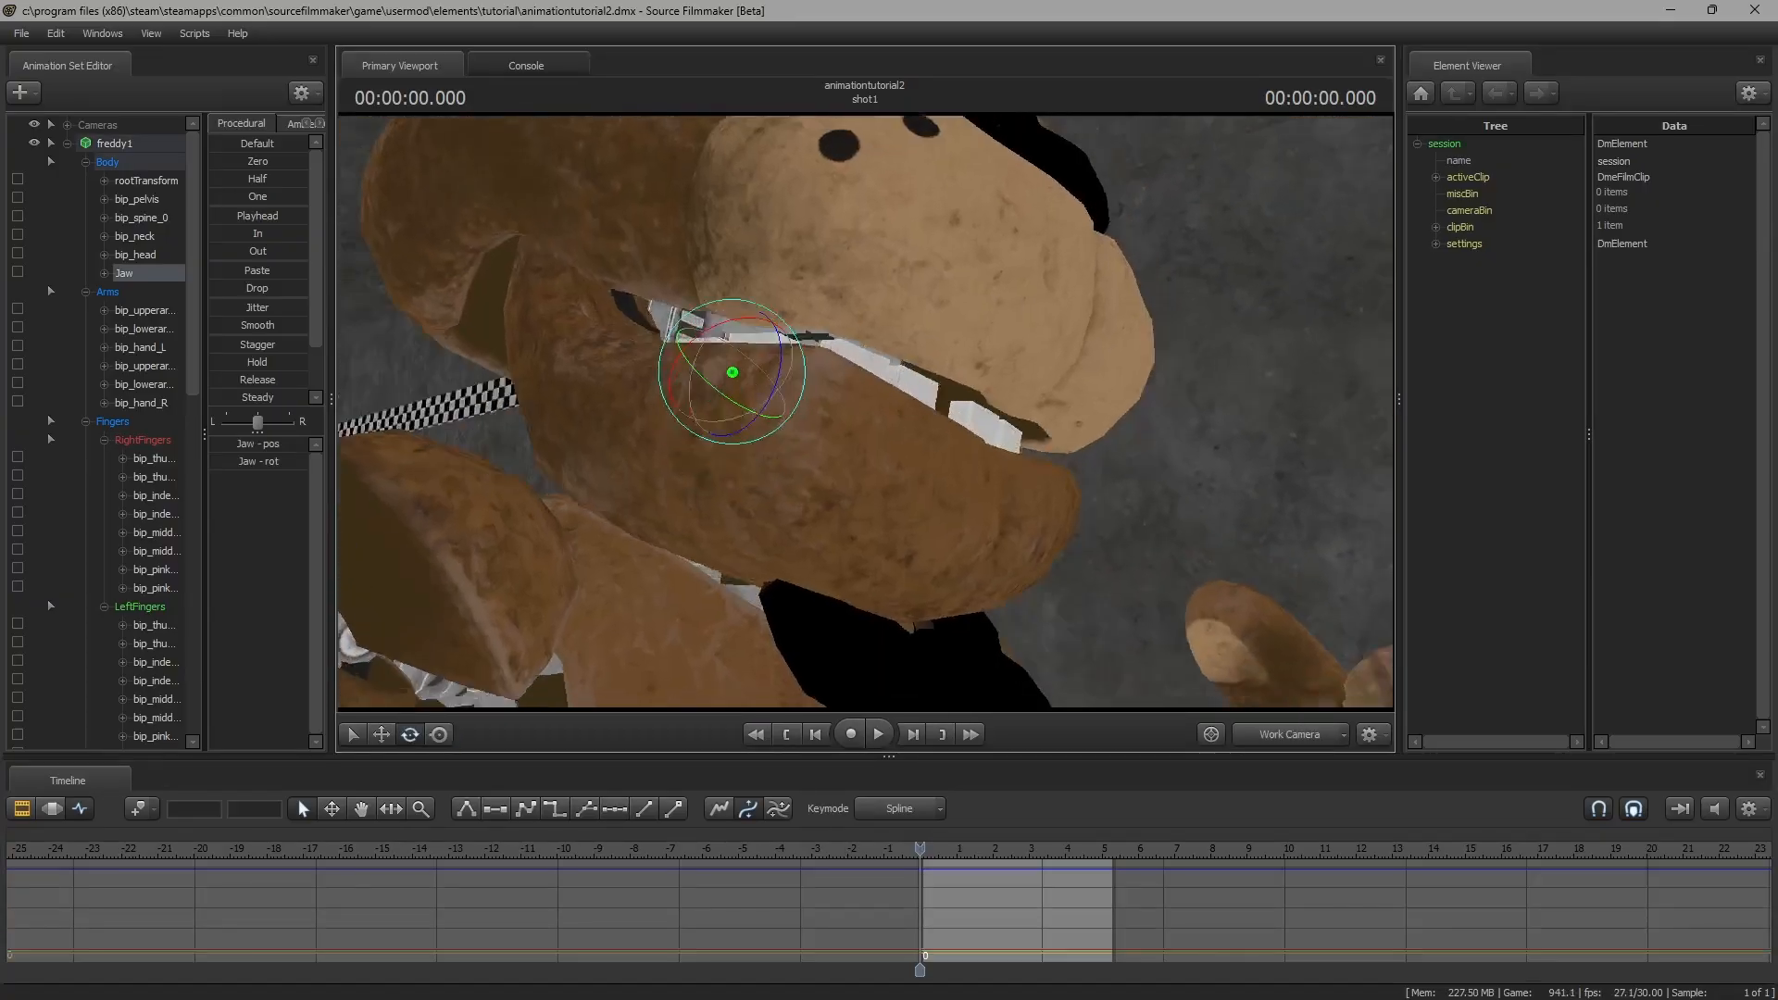
pyautogui.moveTo(866, 412)
pyautogui.mouseDown()
pyautogui.moveTo(884, 440)
pyautogui.moveTo(866, 420)
pyautogui.mouseUp()
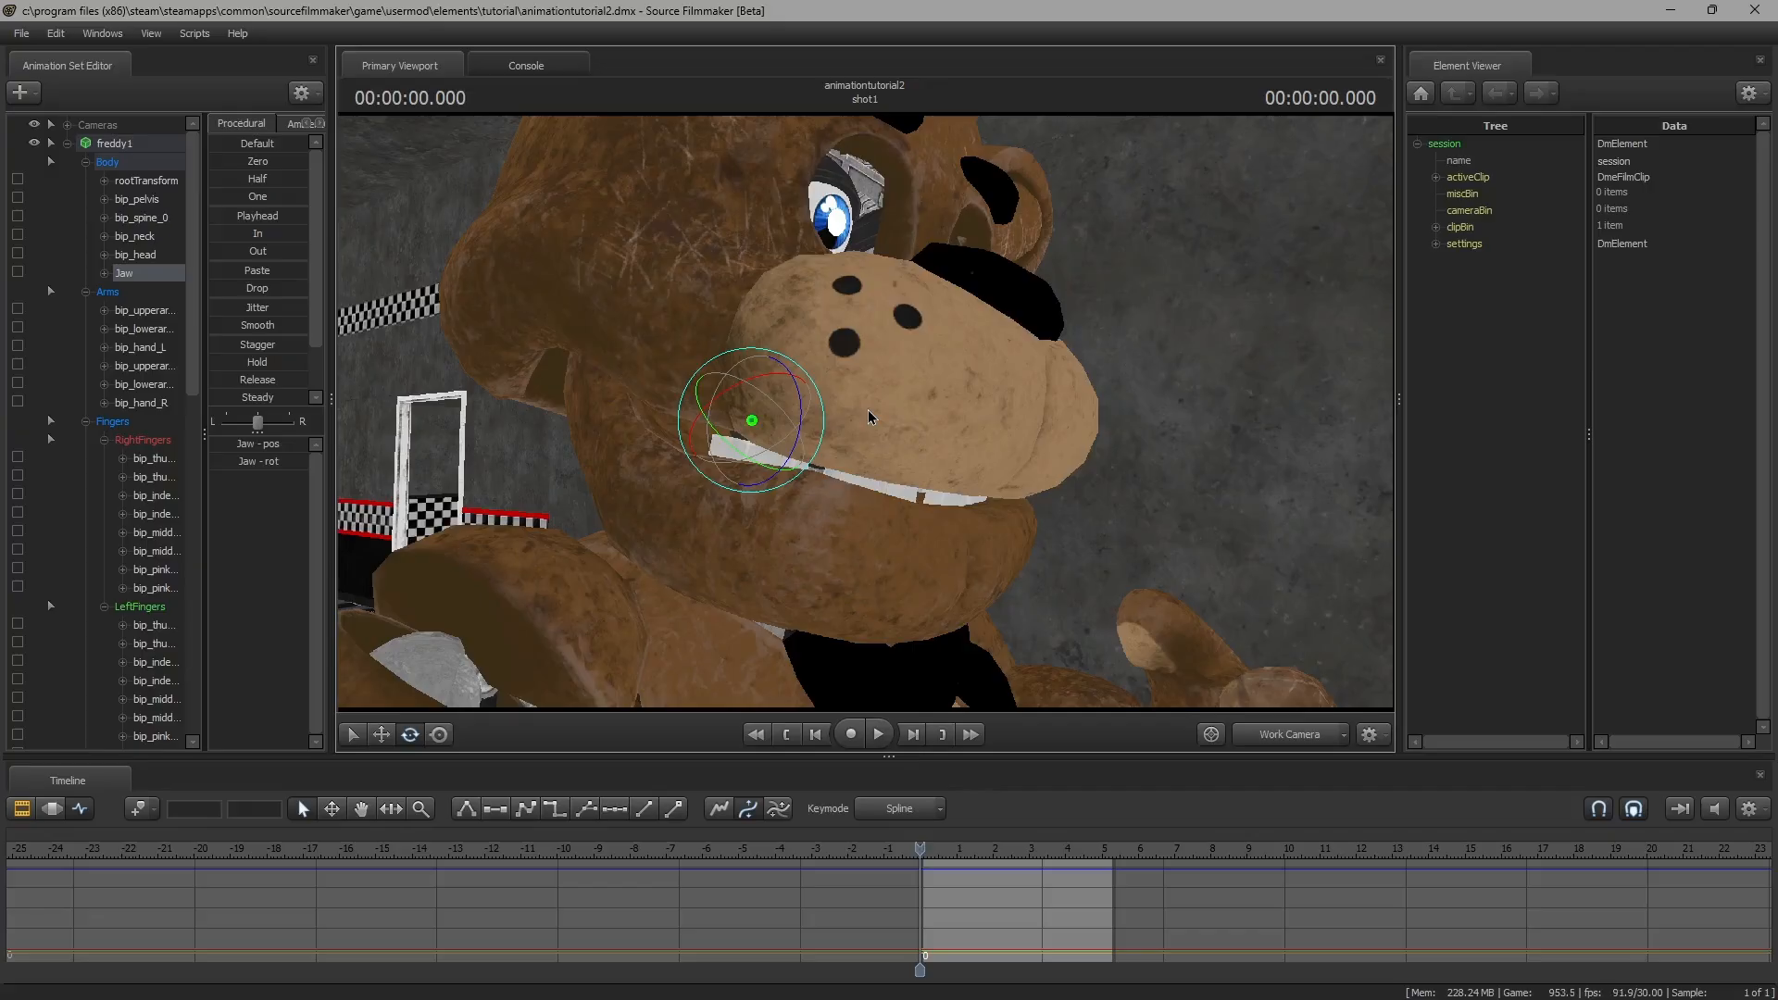
# Keyframe the closed jaw at the shot start and again just before 00:00:00.266
pyautogui.press('m')
pyautogui.scroll(7, 1228, 875)
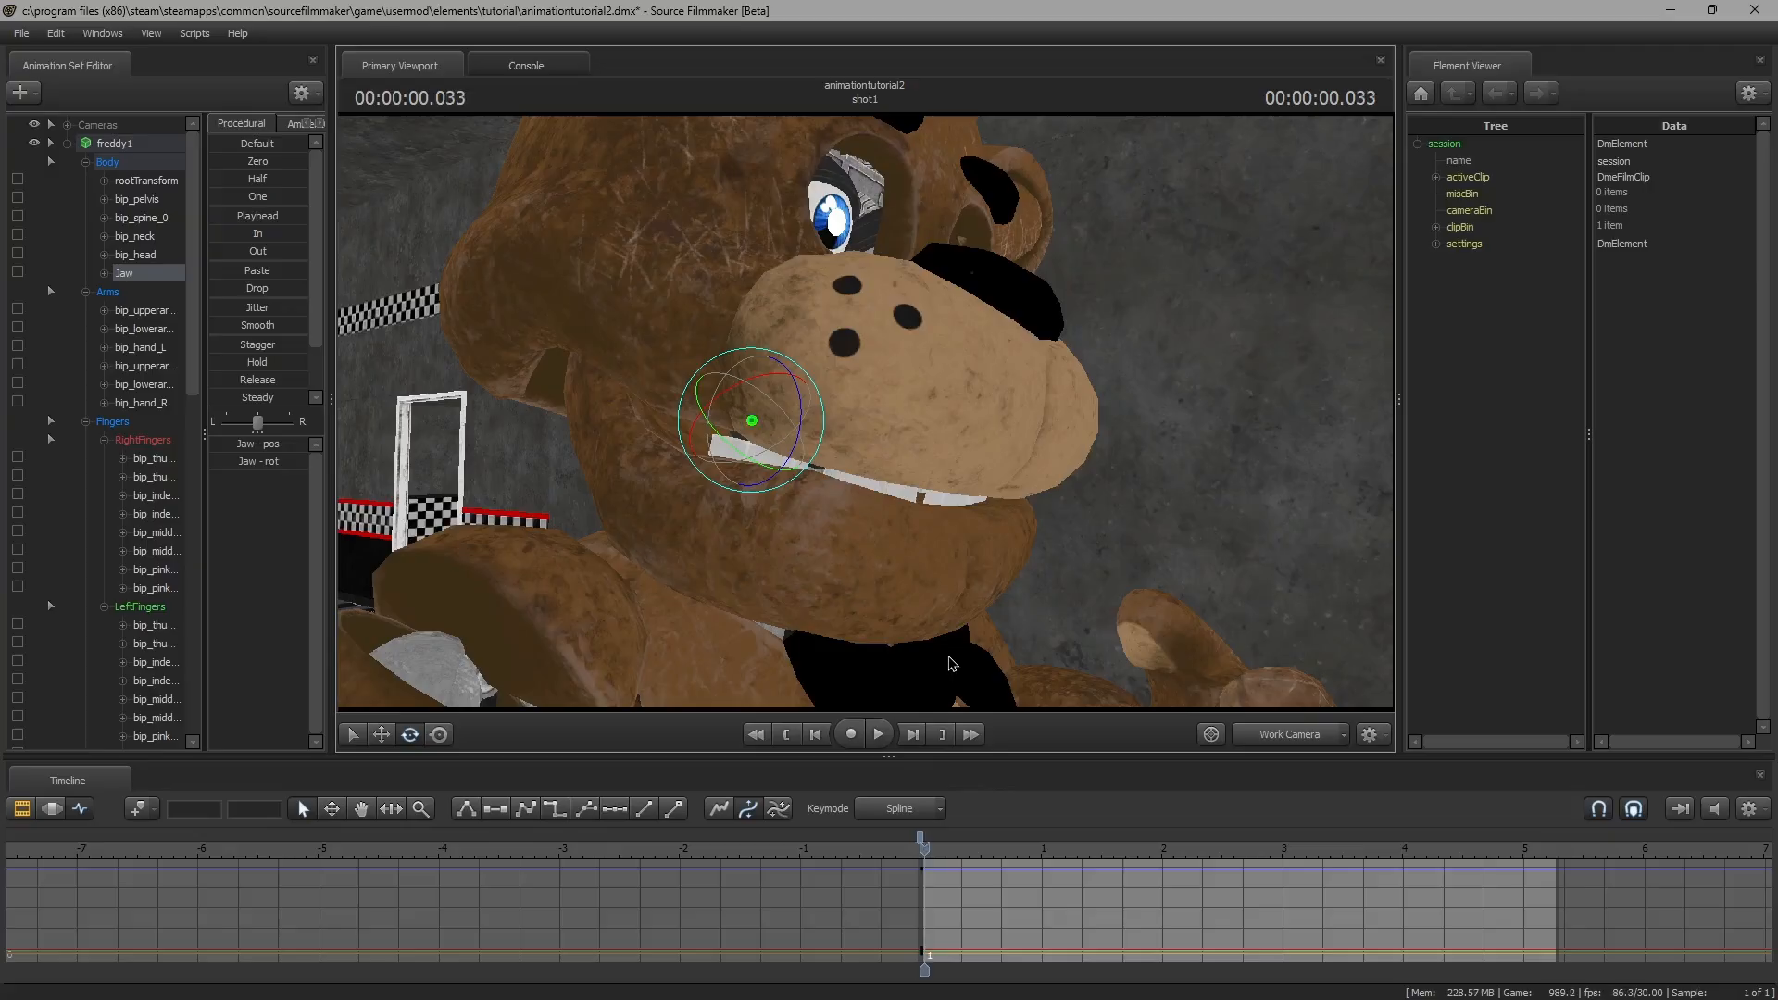
pyautogui.press('End')
pyautogui.press('Home')
pyautogui.press('Right')
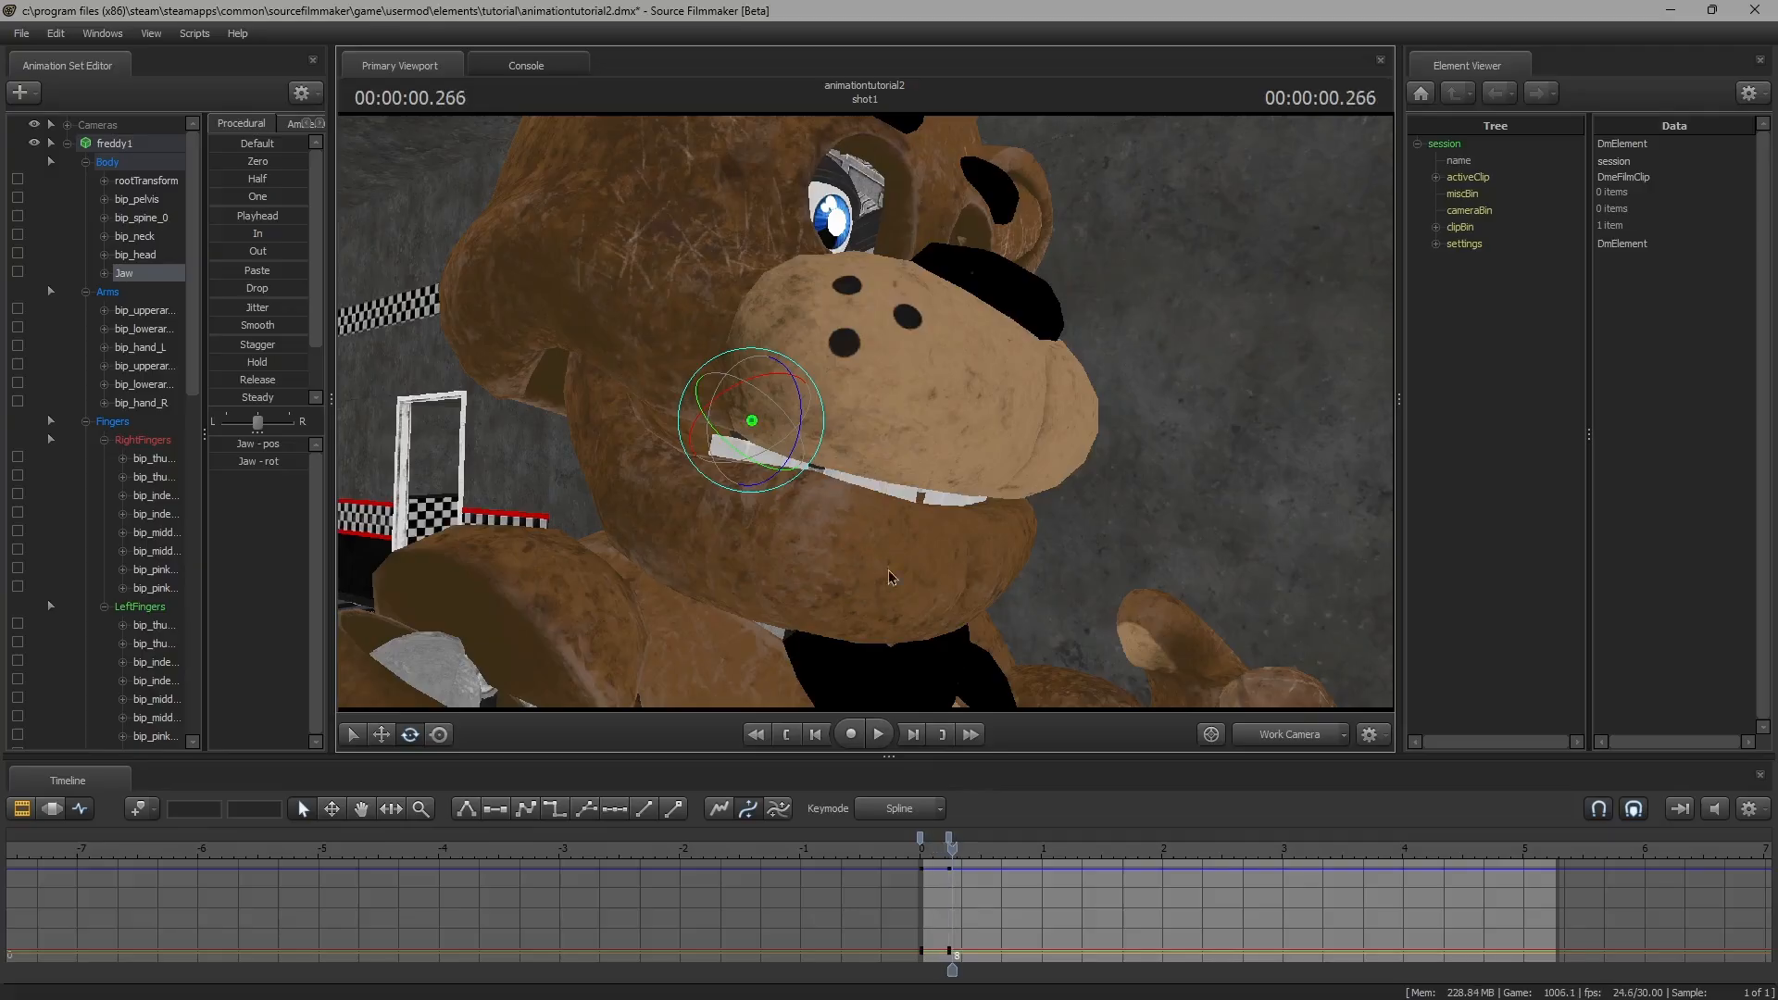
# Keyframe jaw rotations opening and closing the mouth to the voiceline from 00:00:00.333 to 00:00:03.233
pyautogui.press('Right')
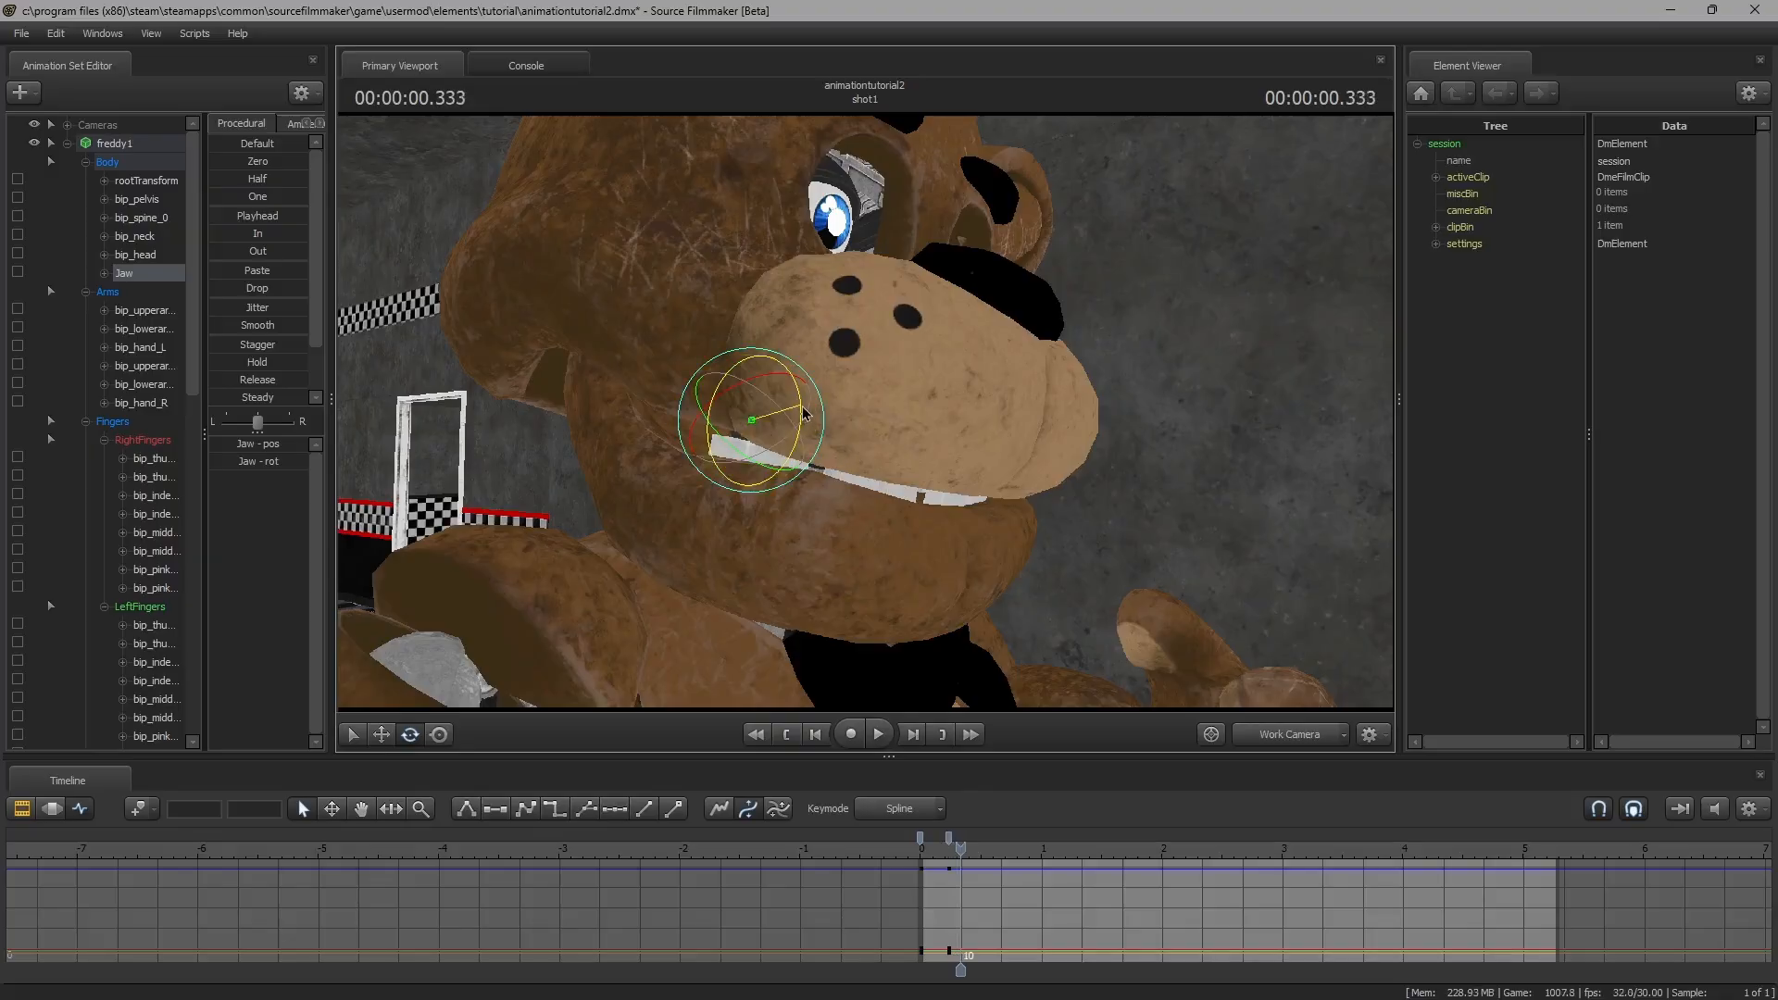
pyautogui.moveTo(802, 406); pyautogui.dragTo(805, 423)
pyautogui.press('Right')
pyautogui.press('Right')
pyautogui.moveTo(803, 398); pyautogui.dragTo(808, 409)
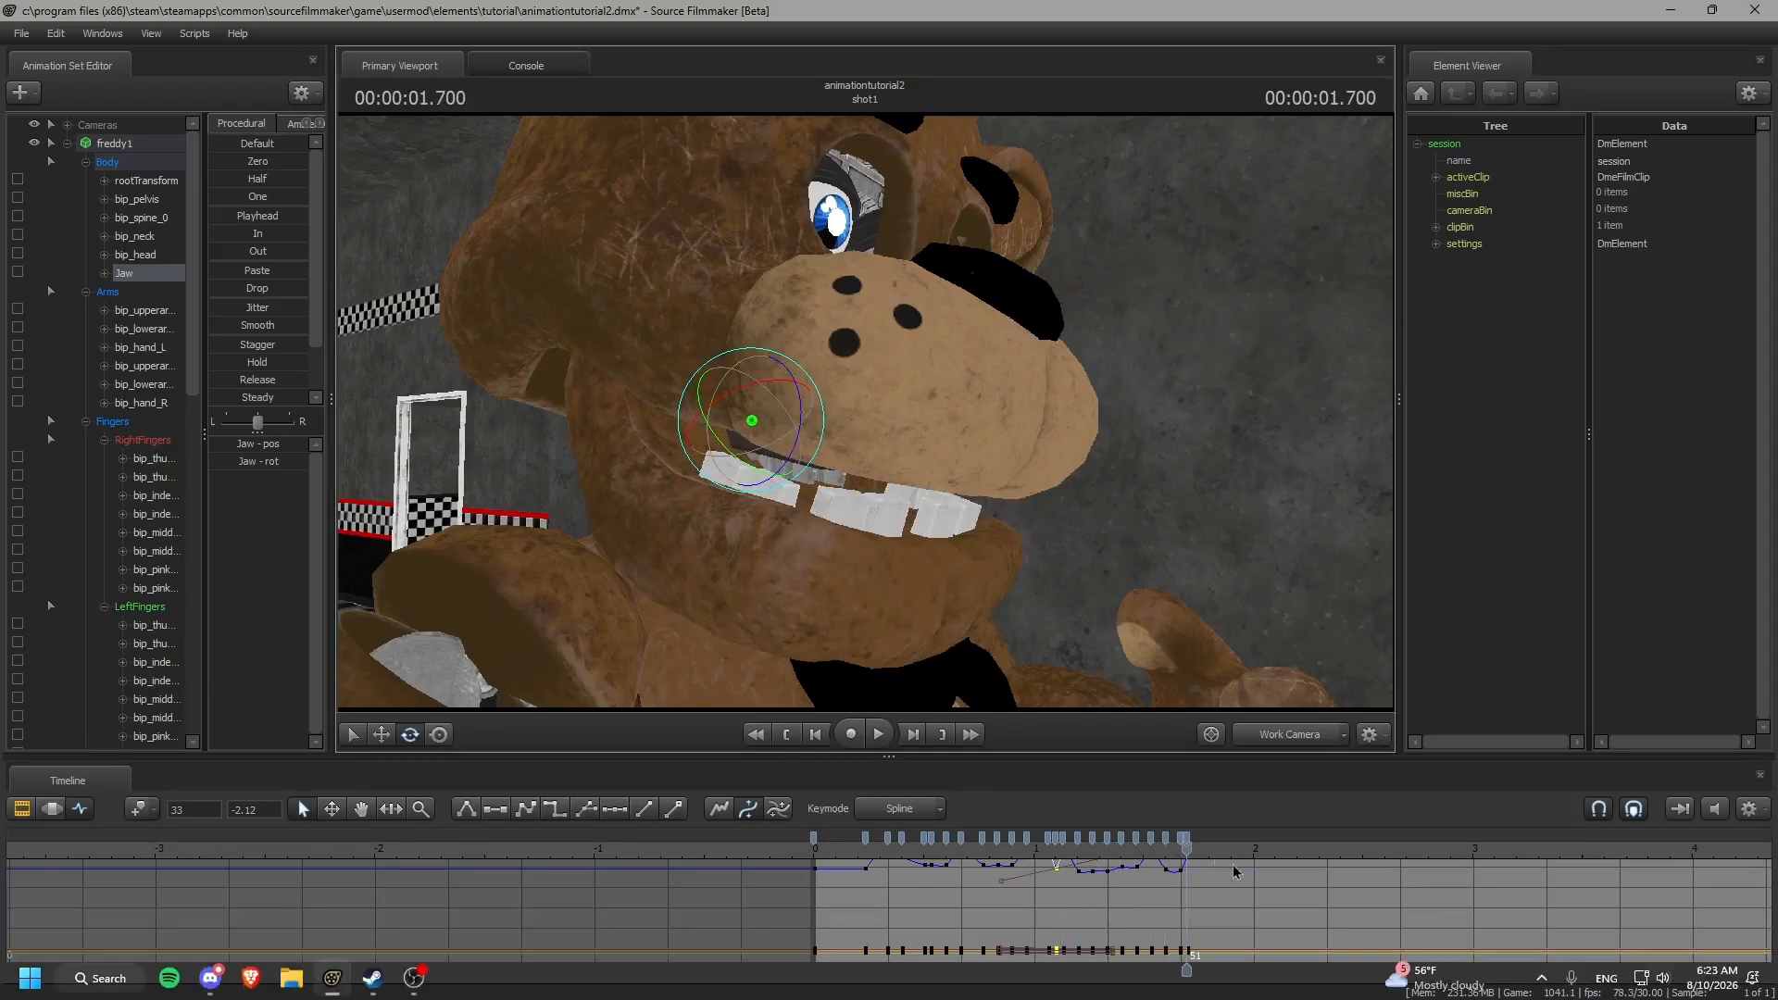
pyautogui.press('Right')
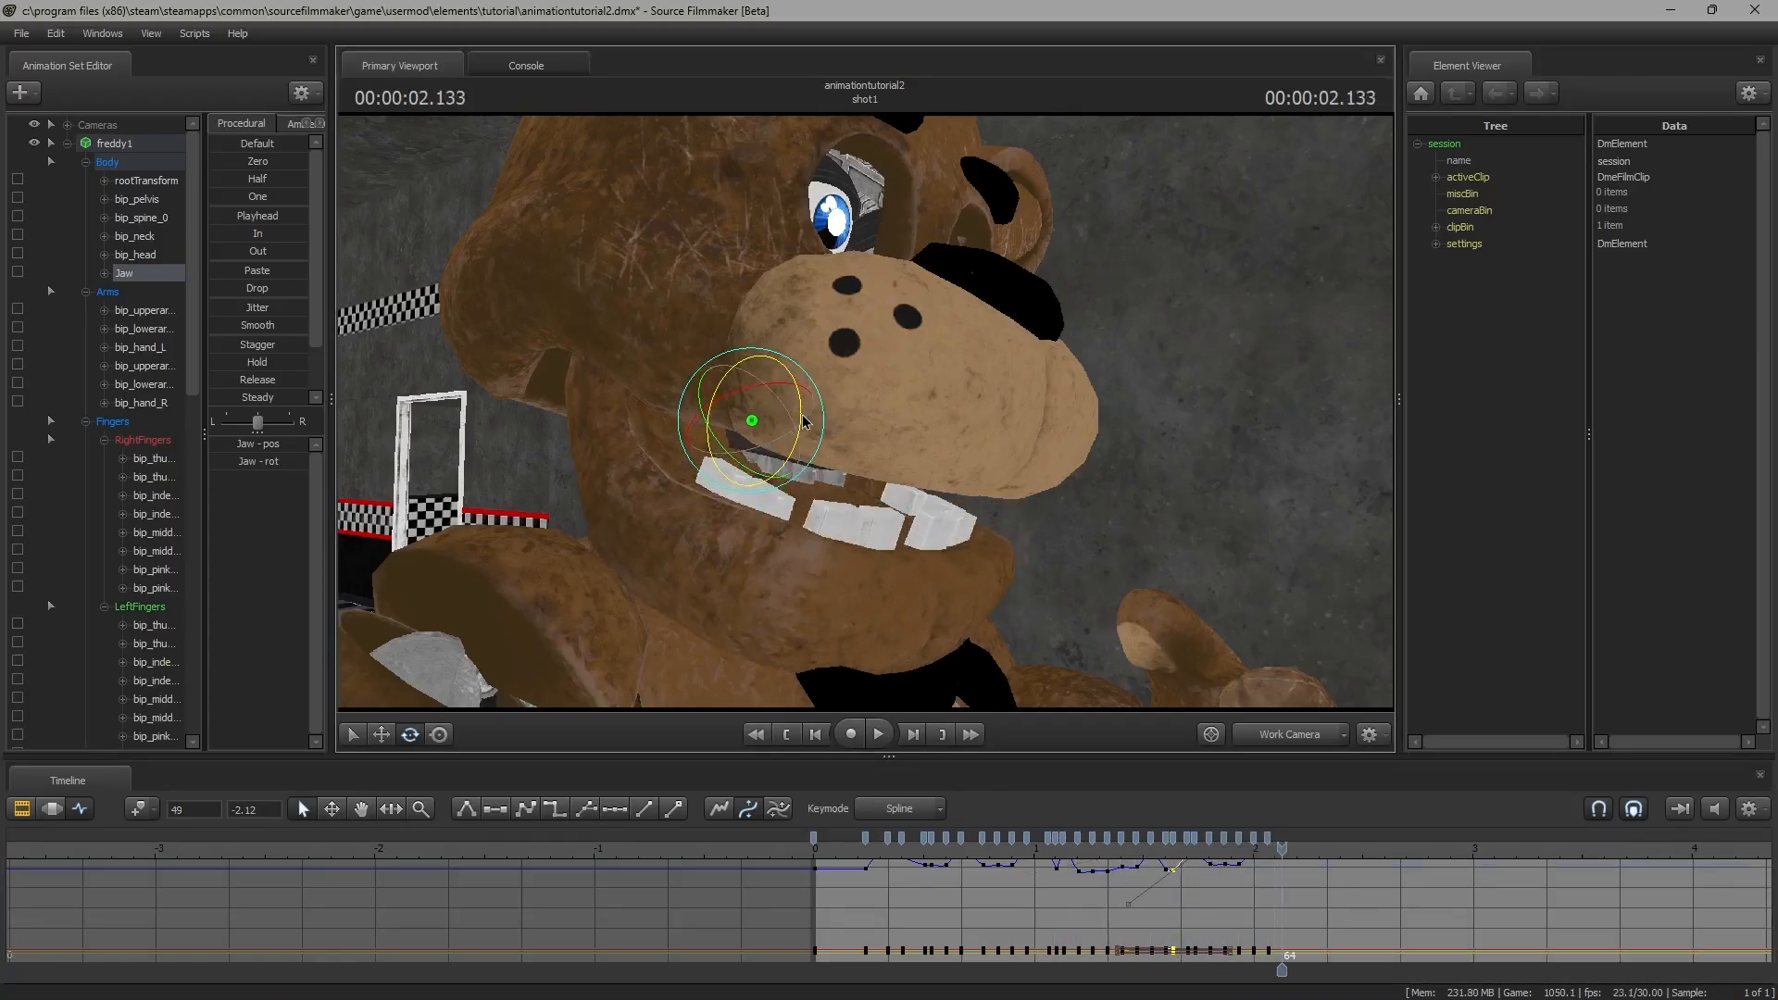
pyautogui.moveTo(804, 415); pyautogui.dragTo(804, 413)
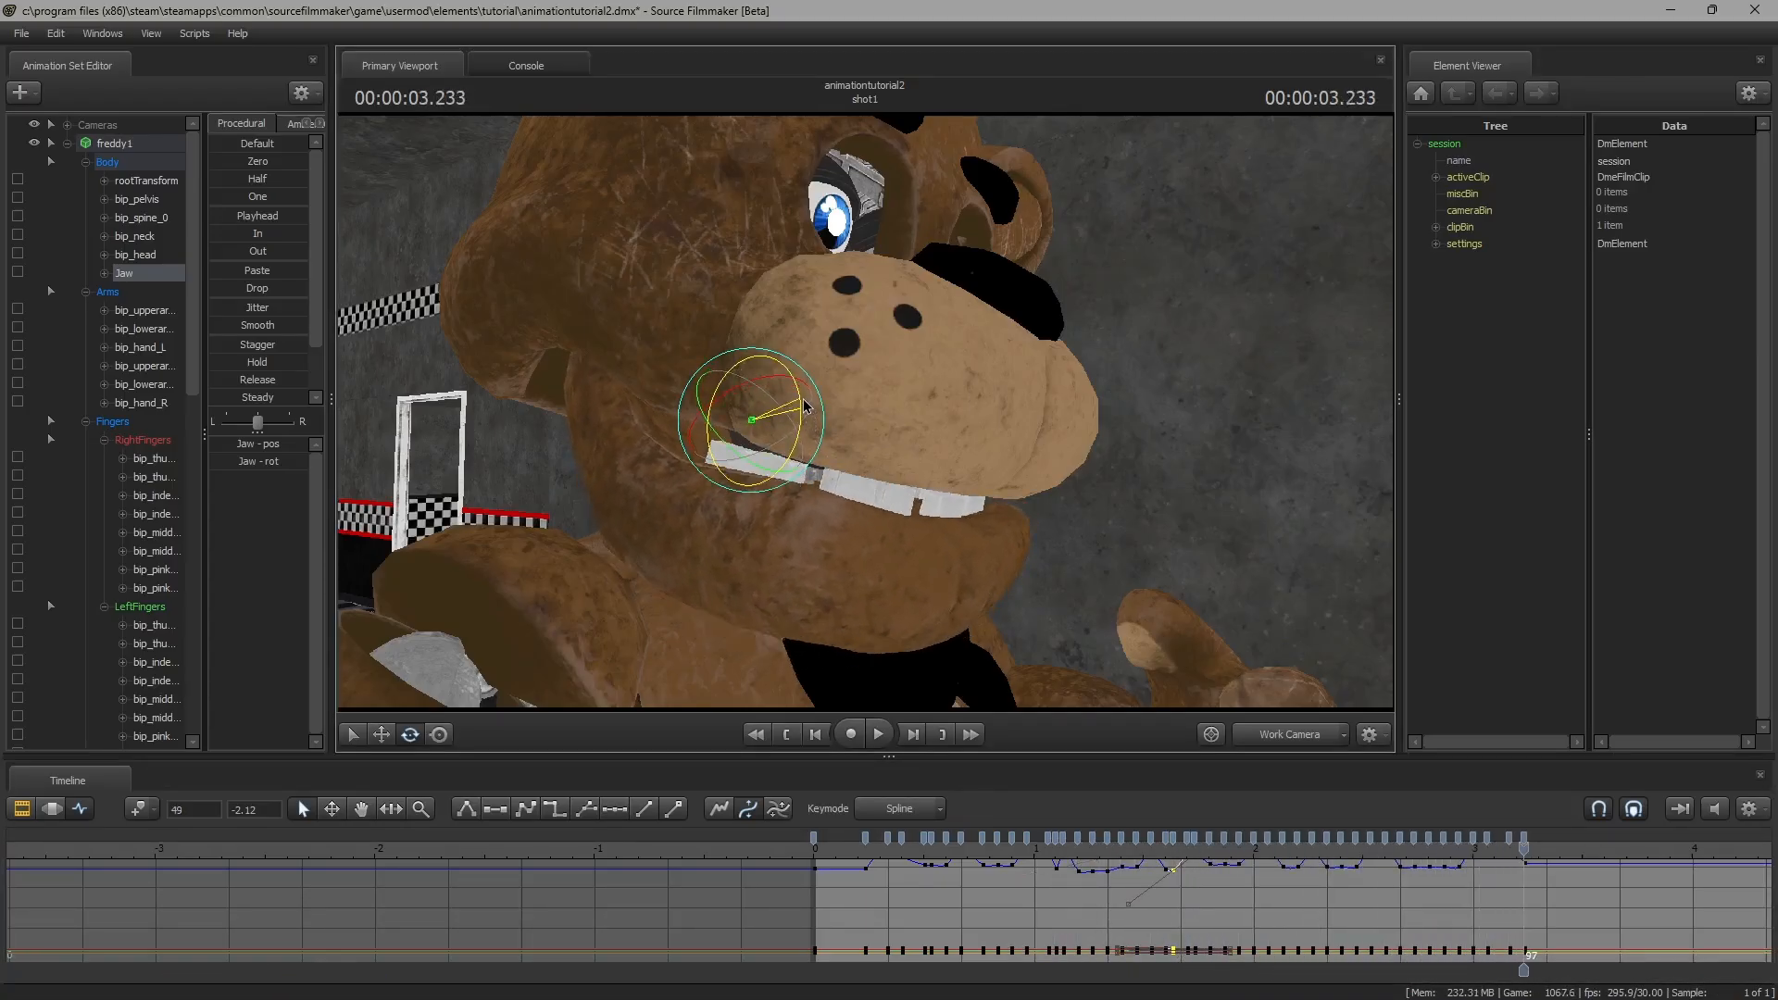
# Continue the jaw lip-sync keyframes from 00:00:03.233 to the end of the spoken line and return the playhead to the start
pyautogui.press('Right')
pyautogui.press('Right')
pyautogui.press('Right')
pyautogui.press('Right')
pyautogui.press('Right')
pyautogui.press('Right')
pyautogui.press('Right')
pyautogui.press('Right')
pyautogui.press('Right')
pyautogui.press('Right')
pyautogui.press('Right')
pyautogui.press('Right')
pyautogui.press('Right')
pyautogui.press('Right')
pyautogui.press('Right')
pyautogui.press('Right')
pyautogui.press('Right')
pyautogui.press('Right')
pyautogui.press('Right')
pyautogui.press('Right')
pyautogui.press('Right')
pyautogui.press('Right')
pyautogui.press('Right')
pyautogui.press('Right')
pyautogui.press('Right')
pyautogui.press('Right')
pyautogui.press('Right')
pyautogui.press('Right')
pyautogui.press('Right')
pyautogui.press('Right')
pyautogui.press('Right')
pyautogui.press('Right')
pyautogui.press('Right')
pyautogui.press('Right')
pyautogui.press('Right')
pyautogui.press('Right')
pyautogui.press('Right')
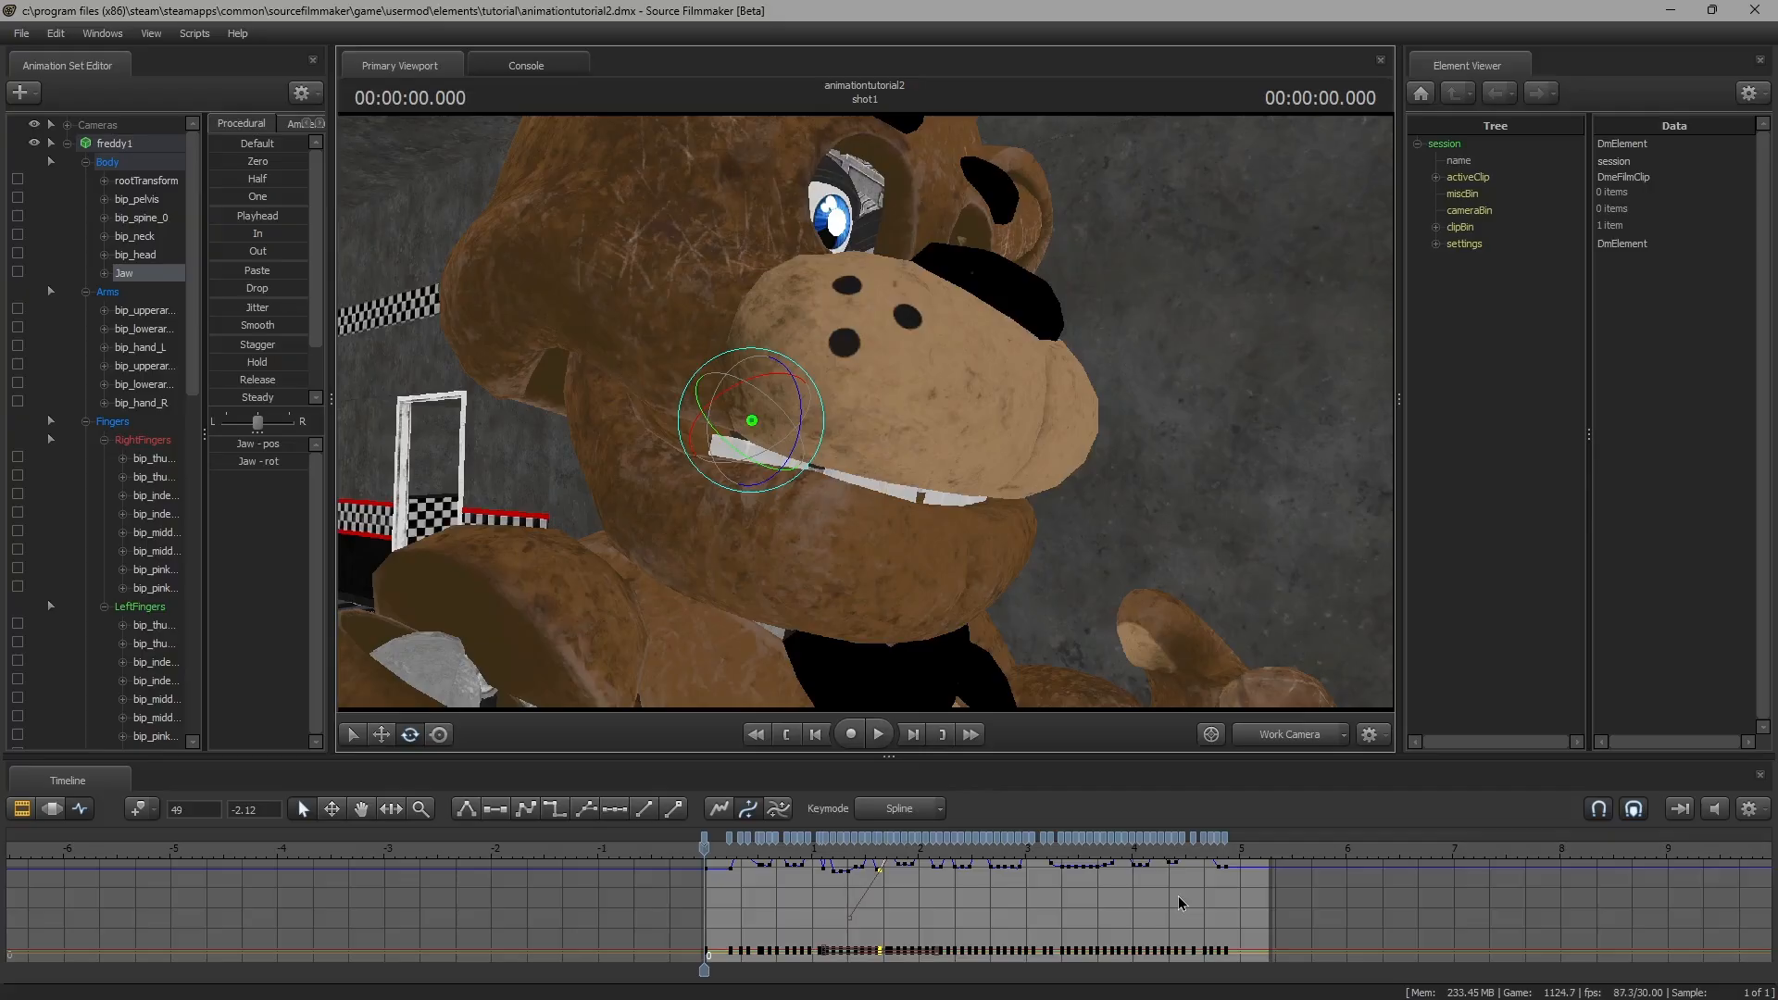
# Play the shot to check the jaw lip-sync against the voiceline, returning to the start in a front view of Freddy
pyautogui.press('space')
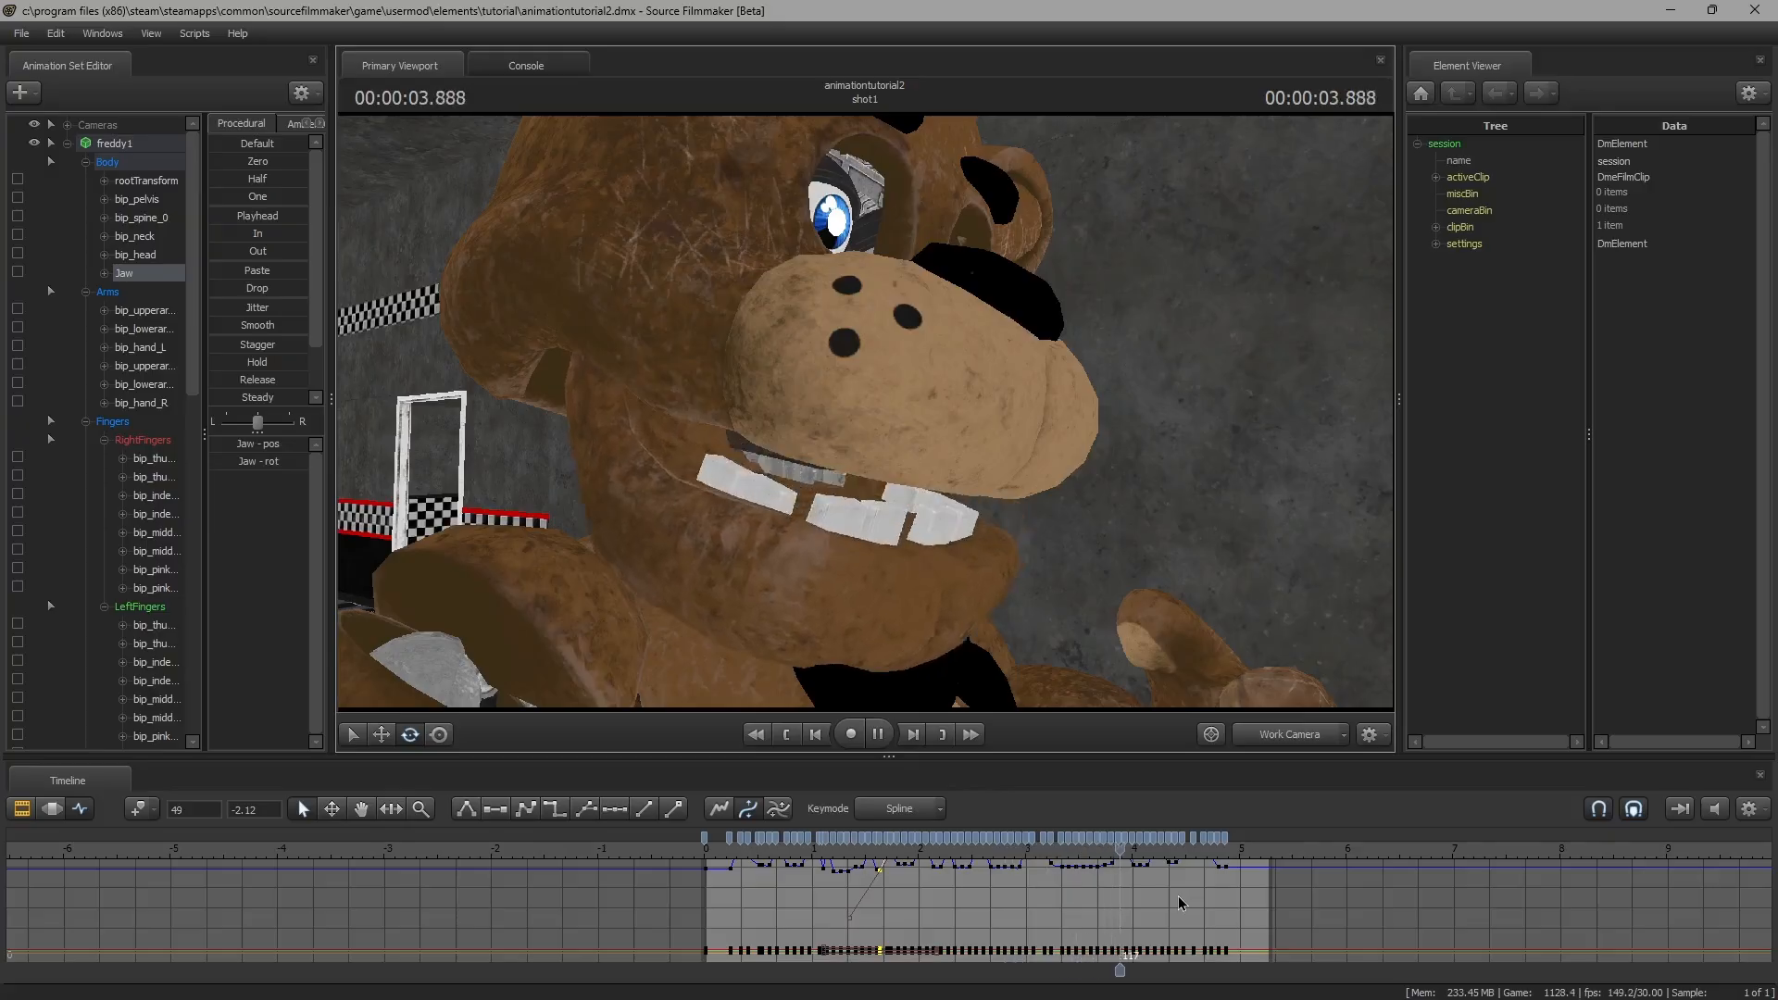
pyautogui.press('space')
pyautogui.moveTo(926, 500); pyautogui.dragTo(704, 481)
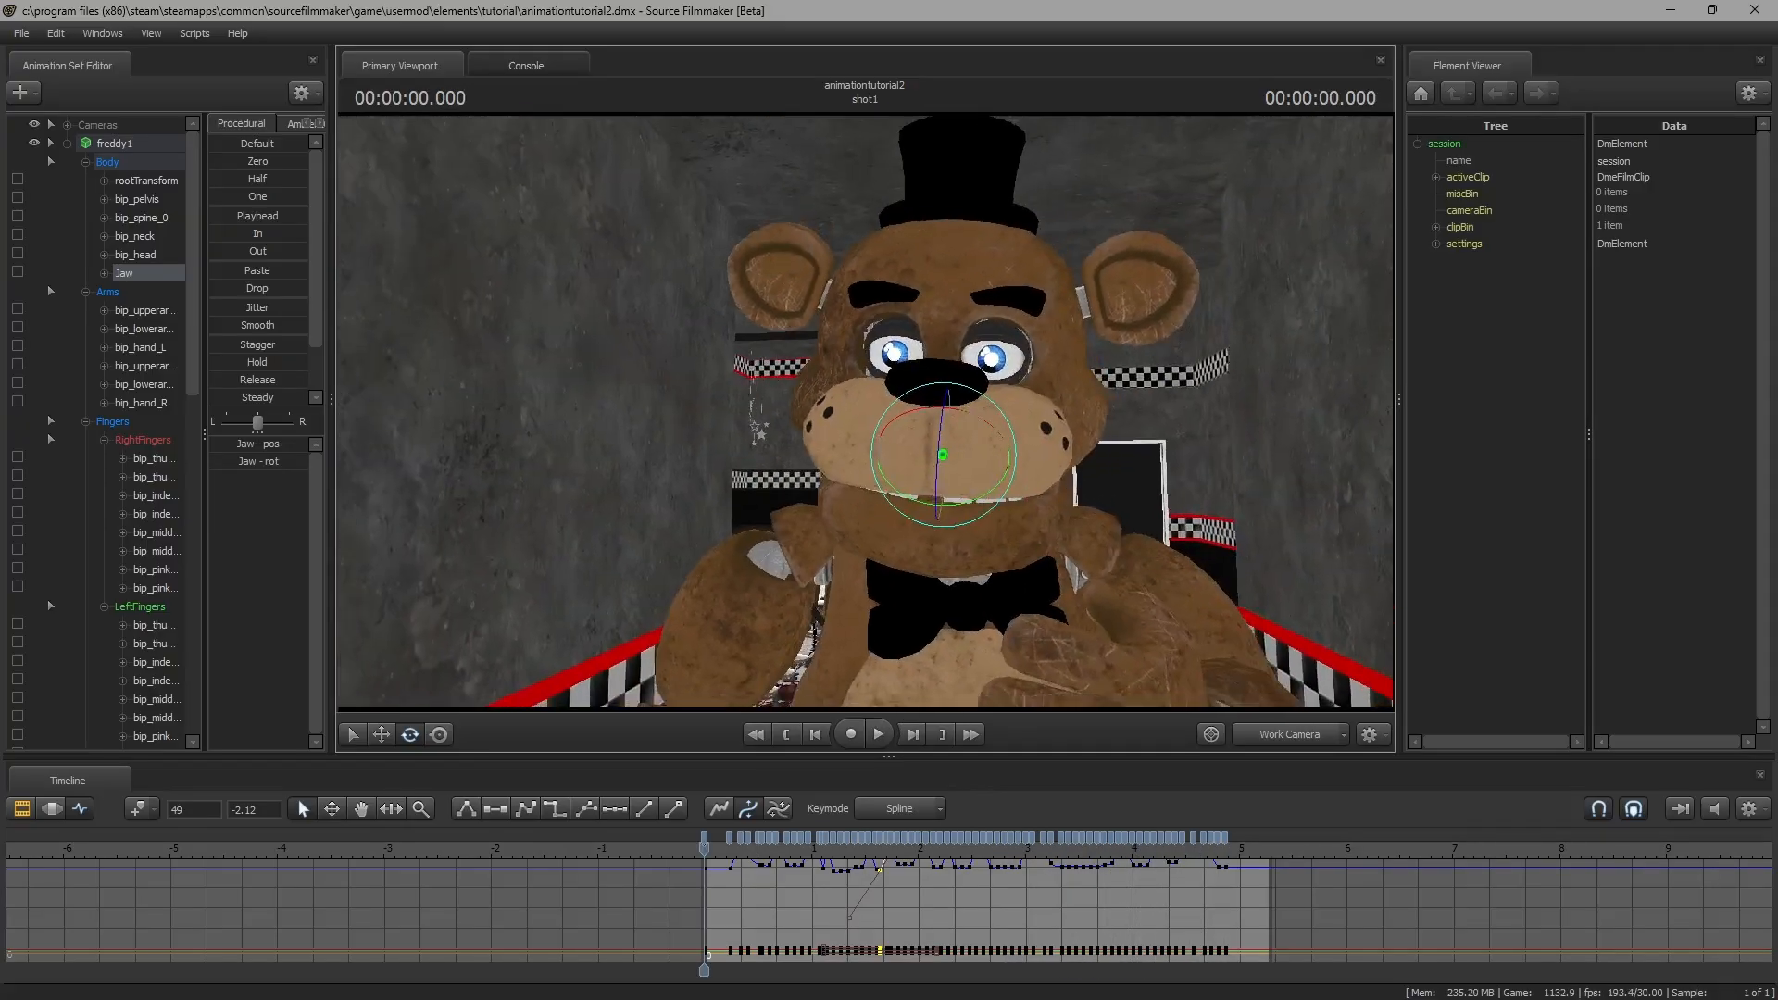
# Select Freddy's bip_spine_0 bone in the viewport and switch to the Screen manipulator
pyautogui.press('s')
pyautogui.moveTo(838, 398); pyautogui.dragTo(880, 418)
pyautogui.press('w')
pyautogui.scroll(-5, 87, 370)
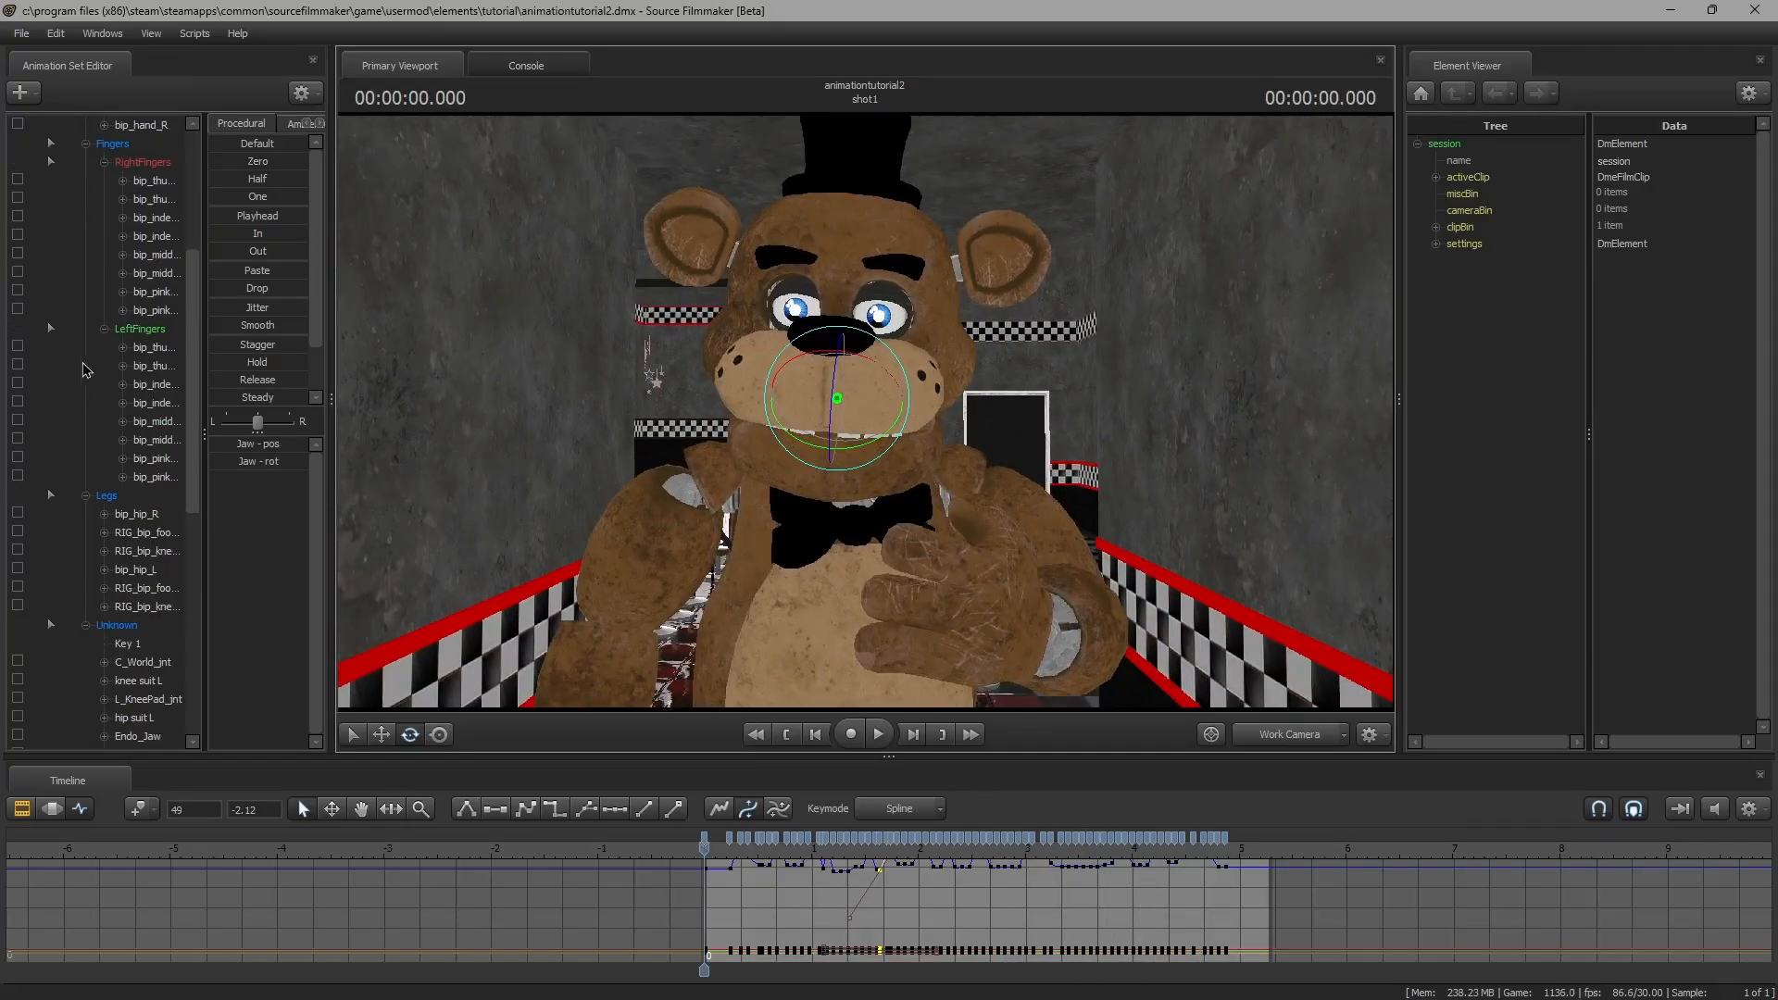
pyautogui.scroll(5, 113, 371)
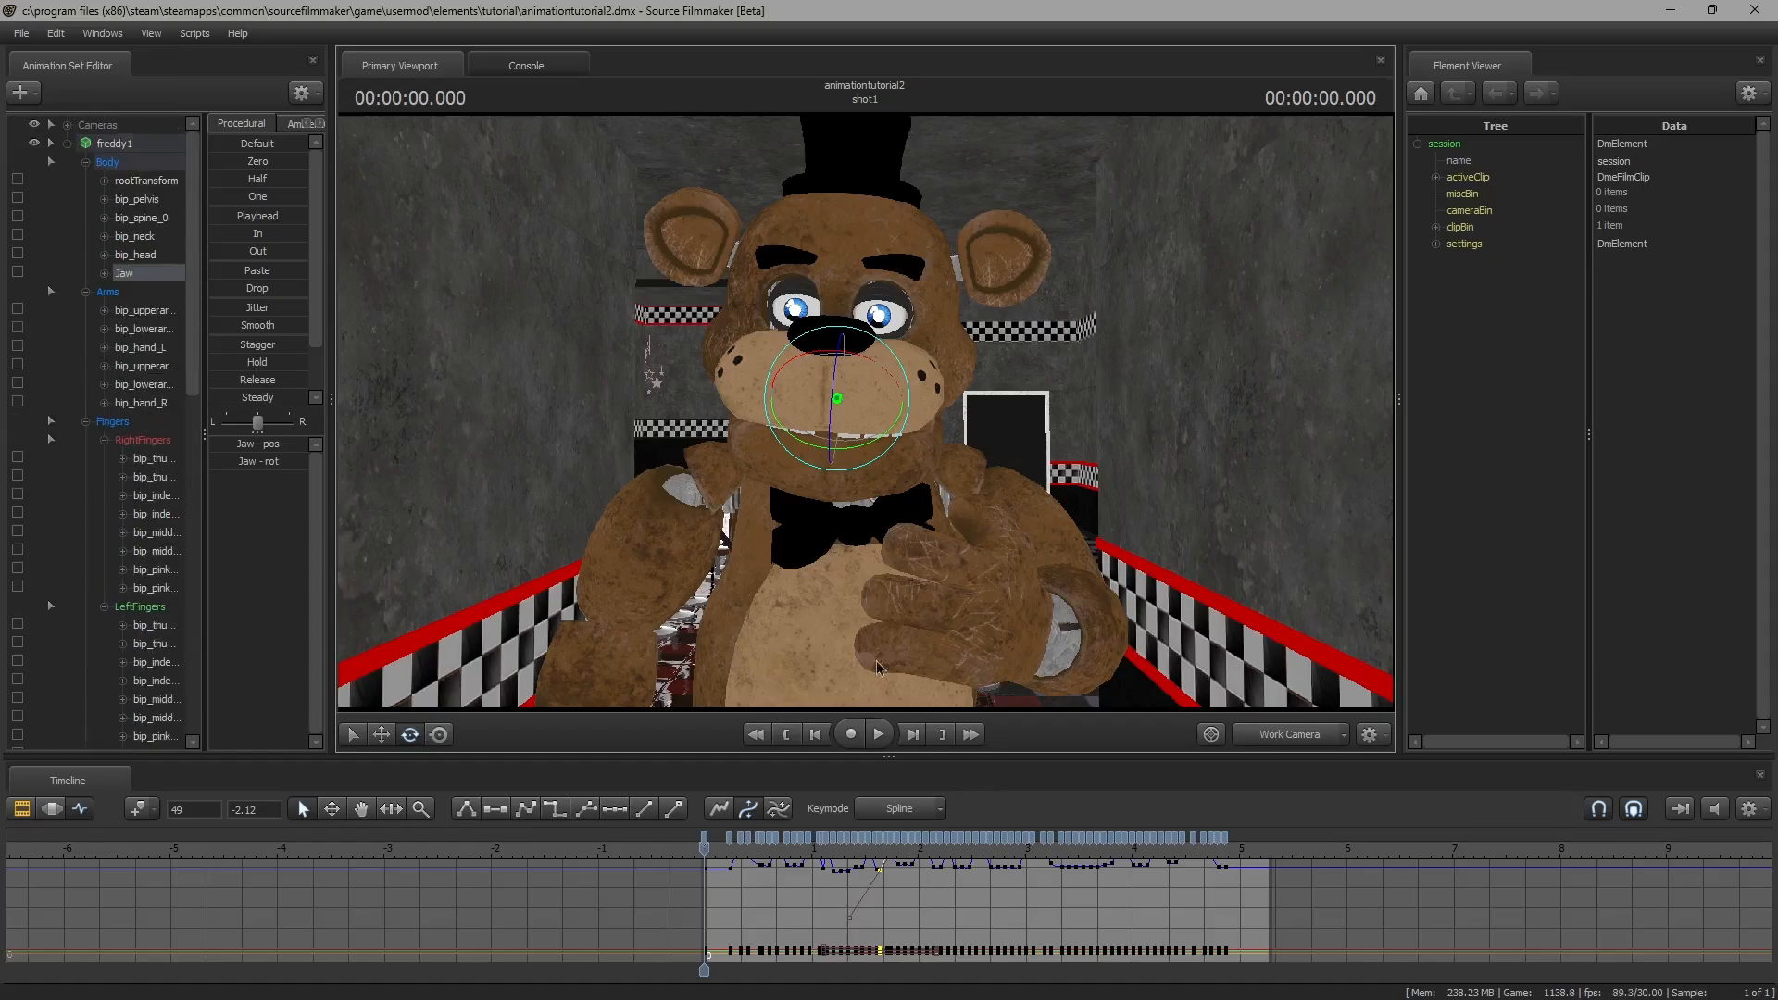
pyautogui.press('w')
pyautogui.press('a')
pyautogui.moveTo(942, 476); pyautogui.dragTo(1028, 474)
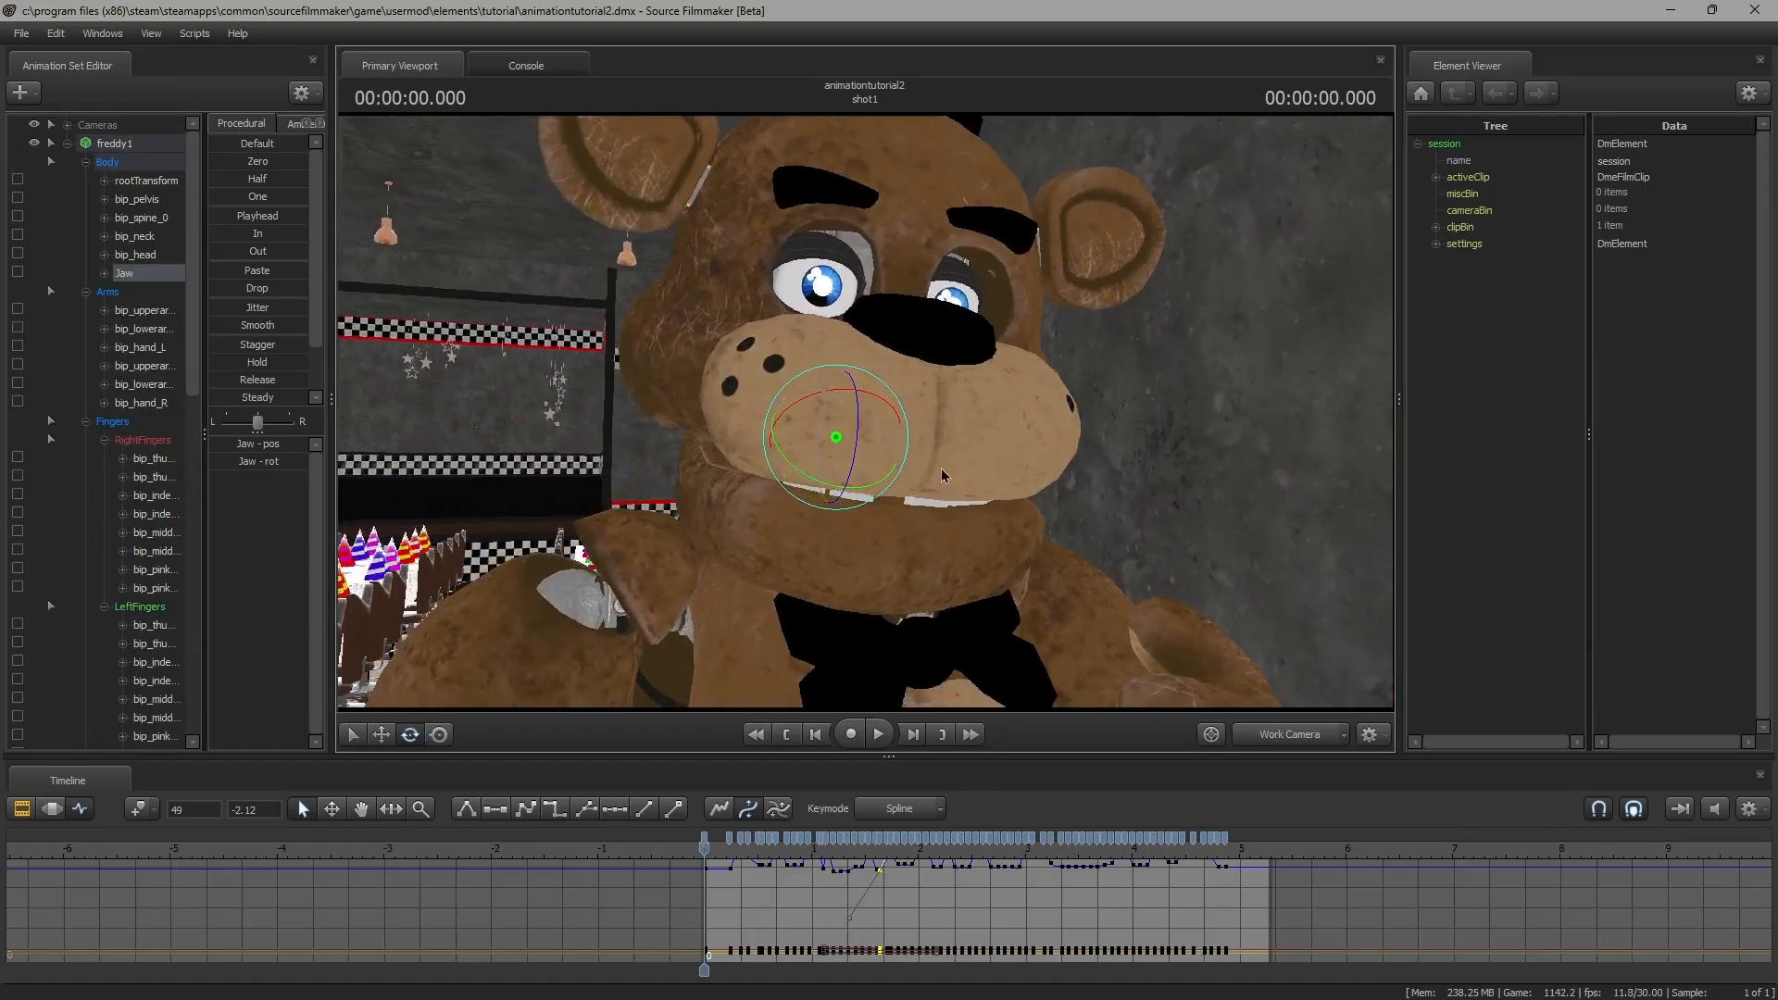
pyautogui.press('s')
pyautogui.moveTo(960, 560); pyautogui.dragTo(995, 639)
pyautogui.keyDown('ctrl'); pyautogui.click(772, 466); pyautogui.keyUp('ctrl')
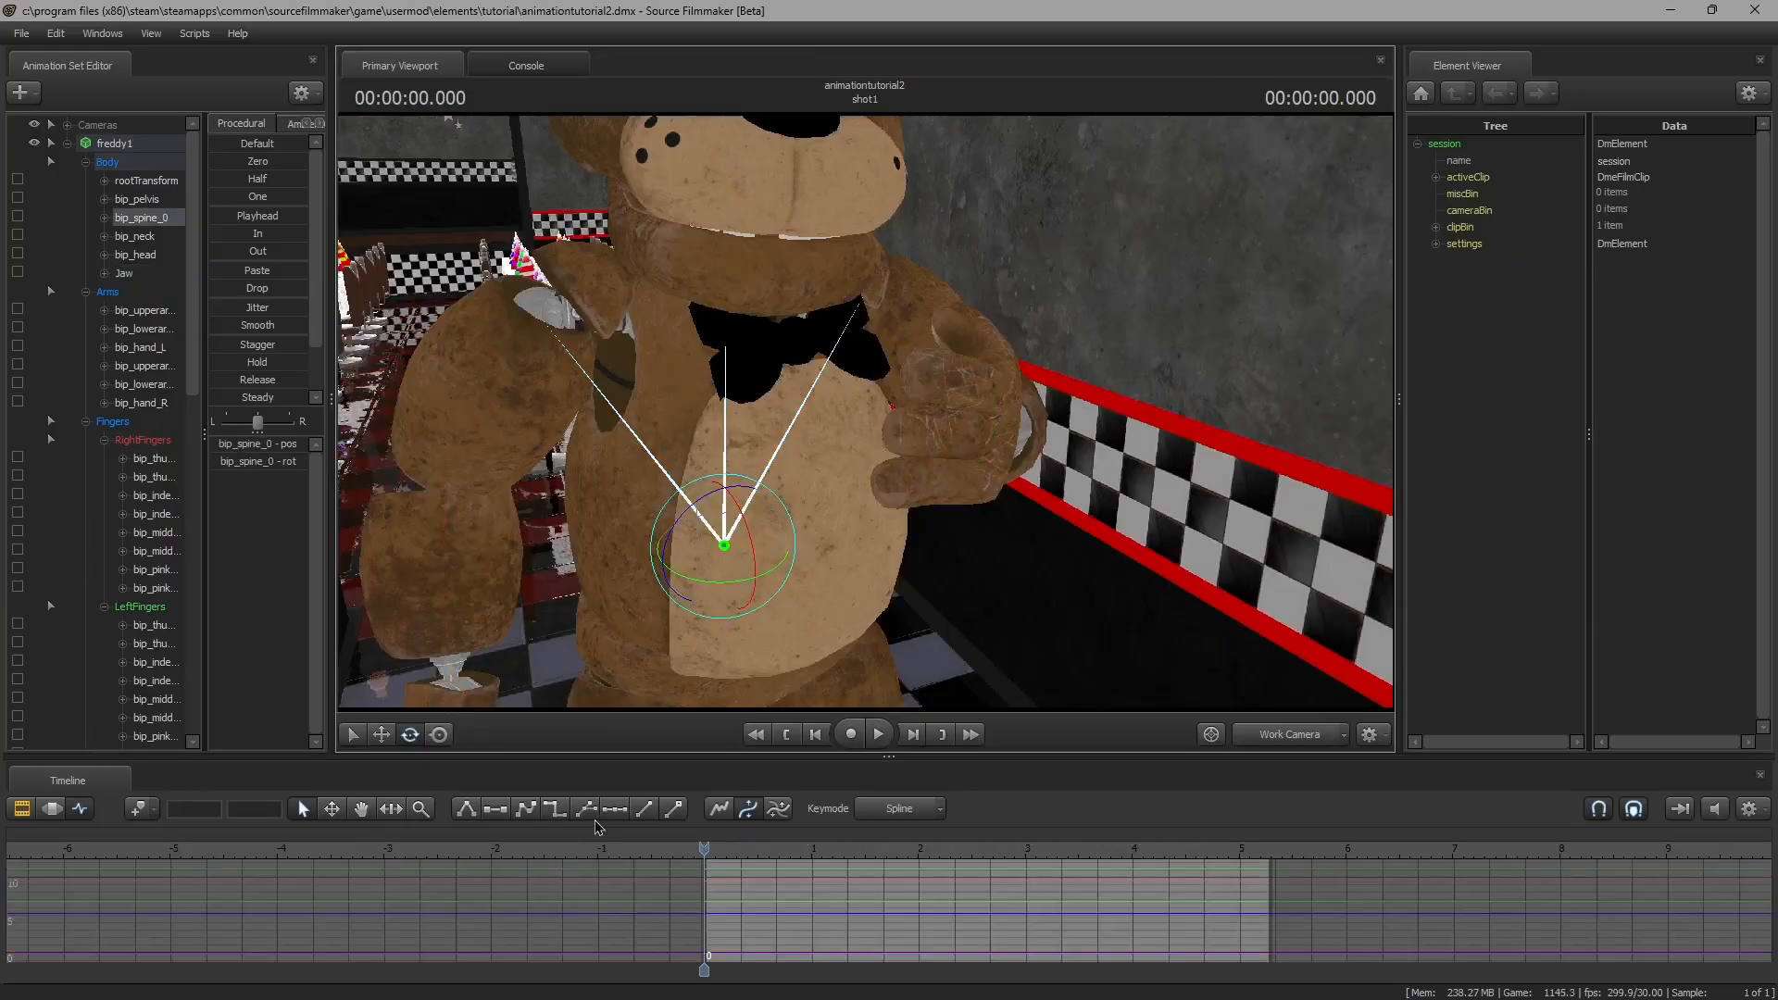
pyautogui.click(434, 734)
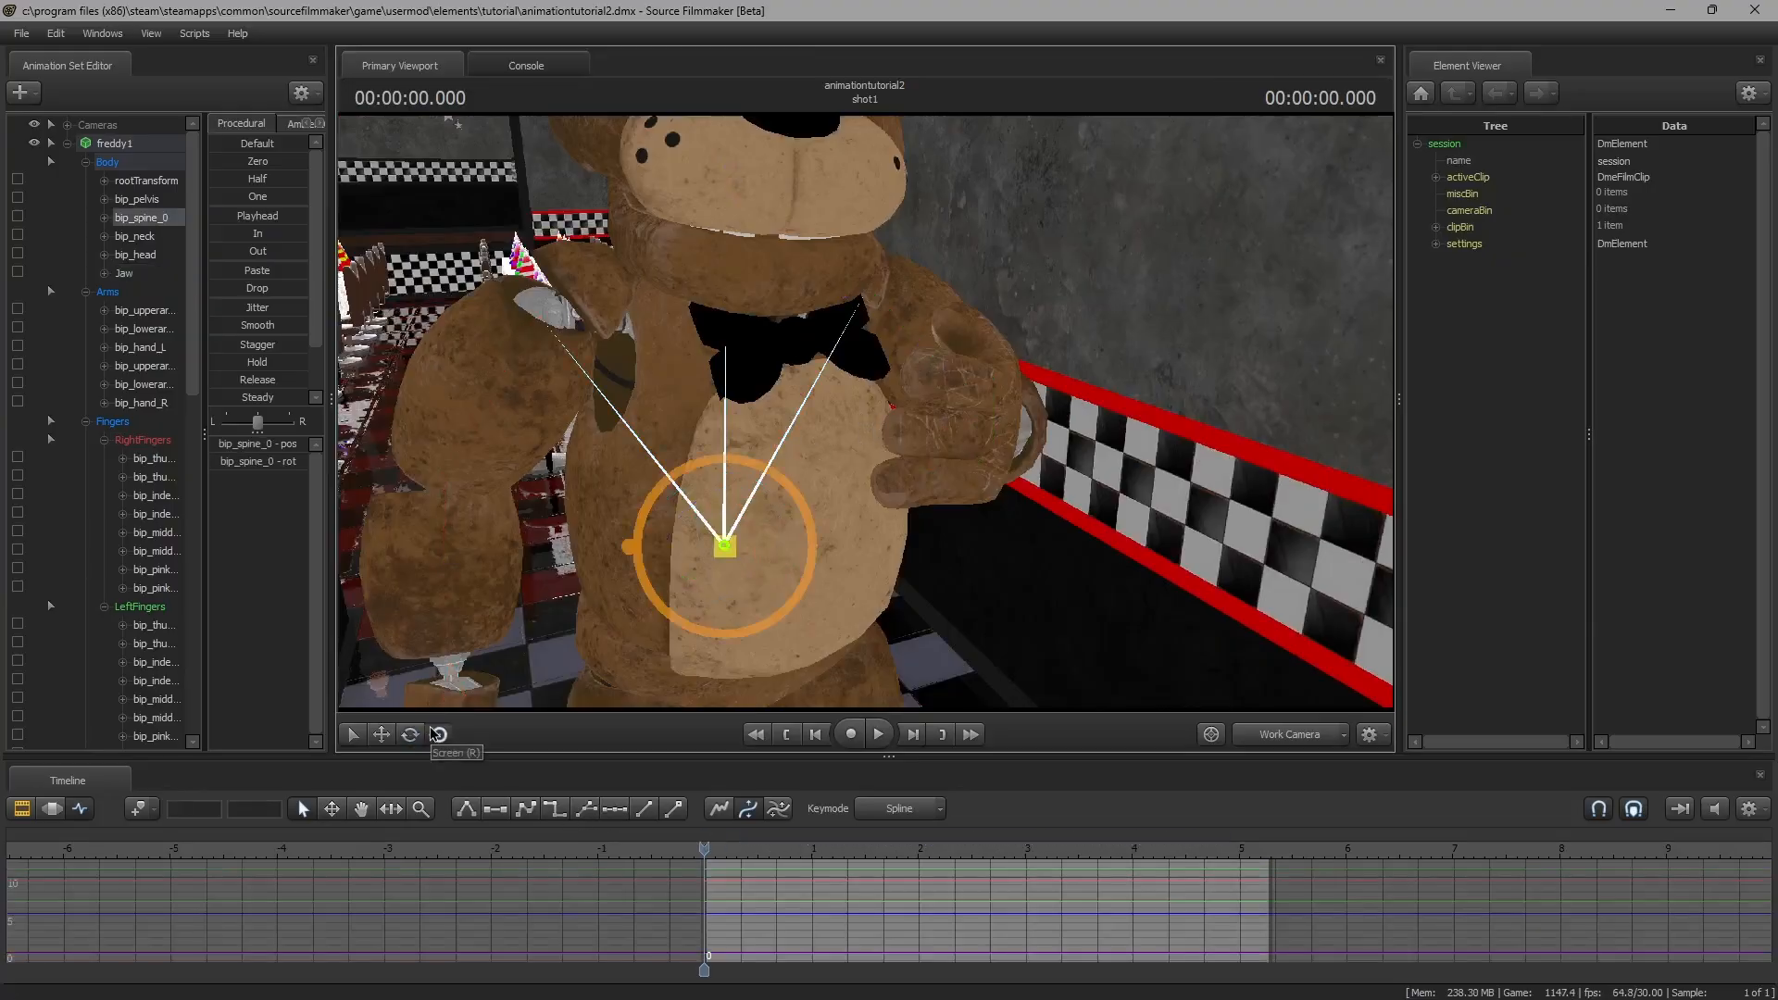
# Try a rotation keyframe on bip_spine_0 at 00:00:00.100, preview the movement, and undo it
pyautogui.press('Right')
pyautogui.press('Right')
pyautogui.press('Right')
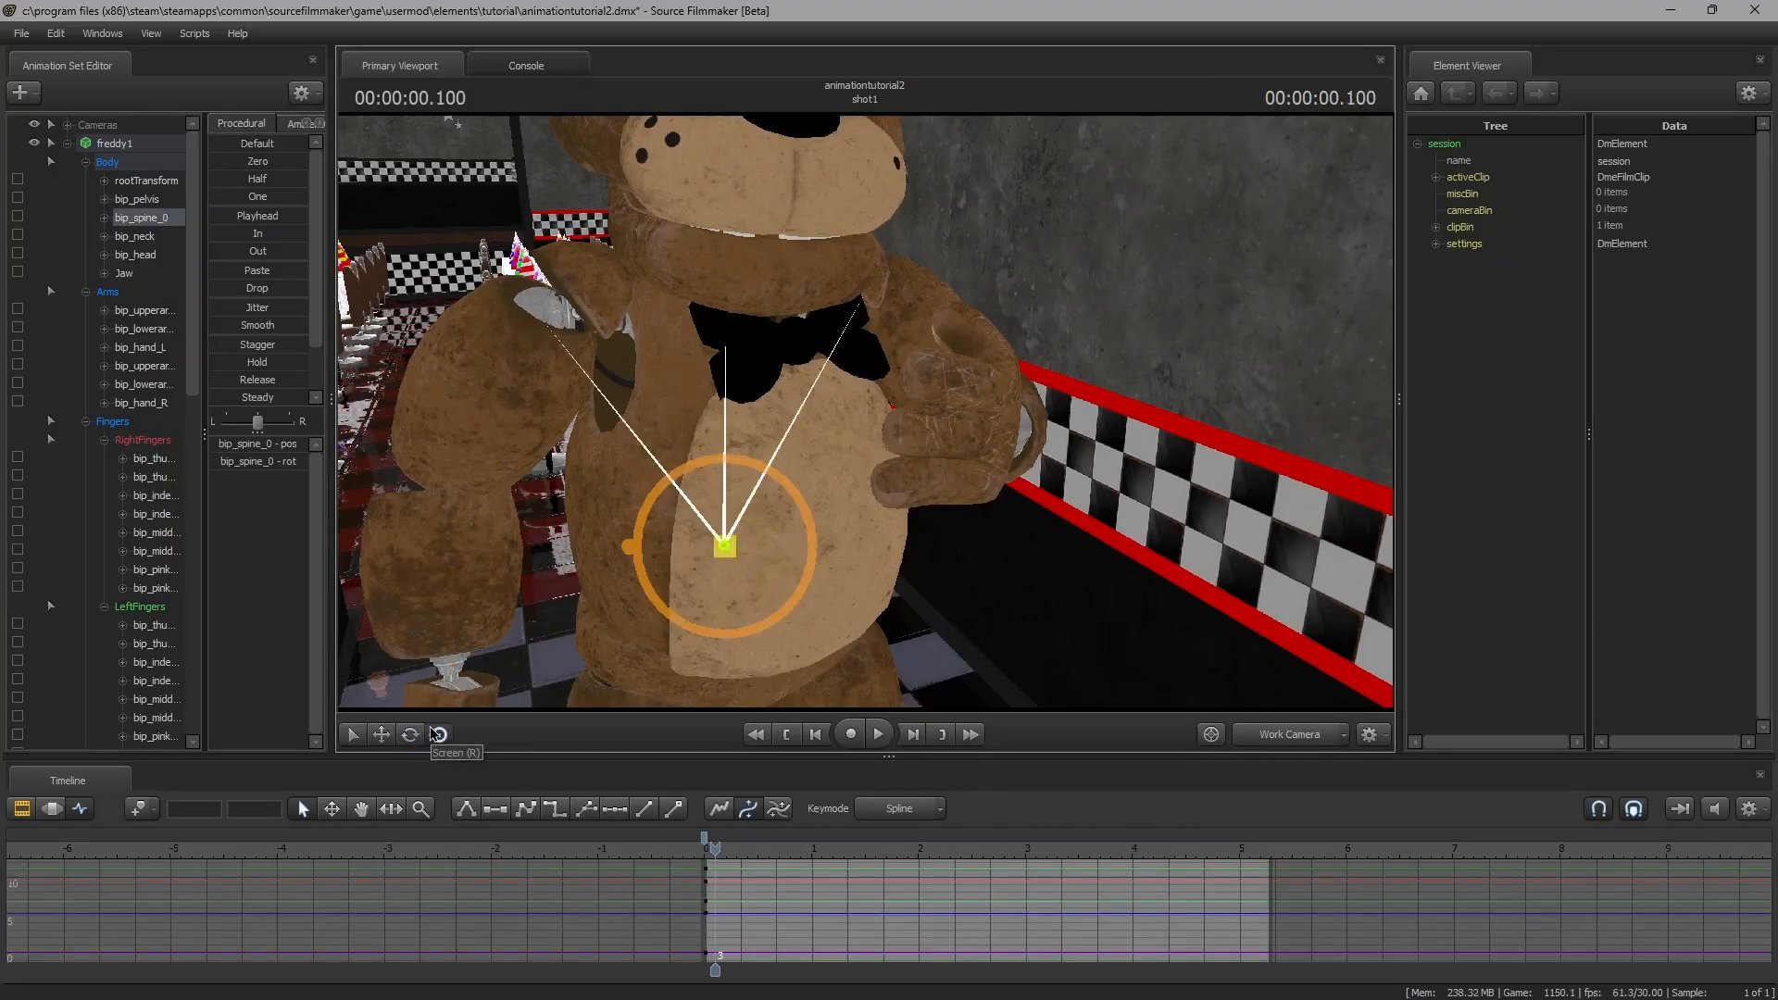
pyautogui.moveTo(756, 586); pyautogui.dragTo(736, 592)
pyautogui.scroll(1, 728, 879)
pyautogui.scroll(3, 728, 879)
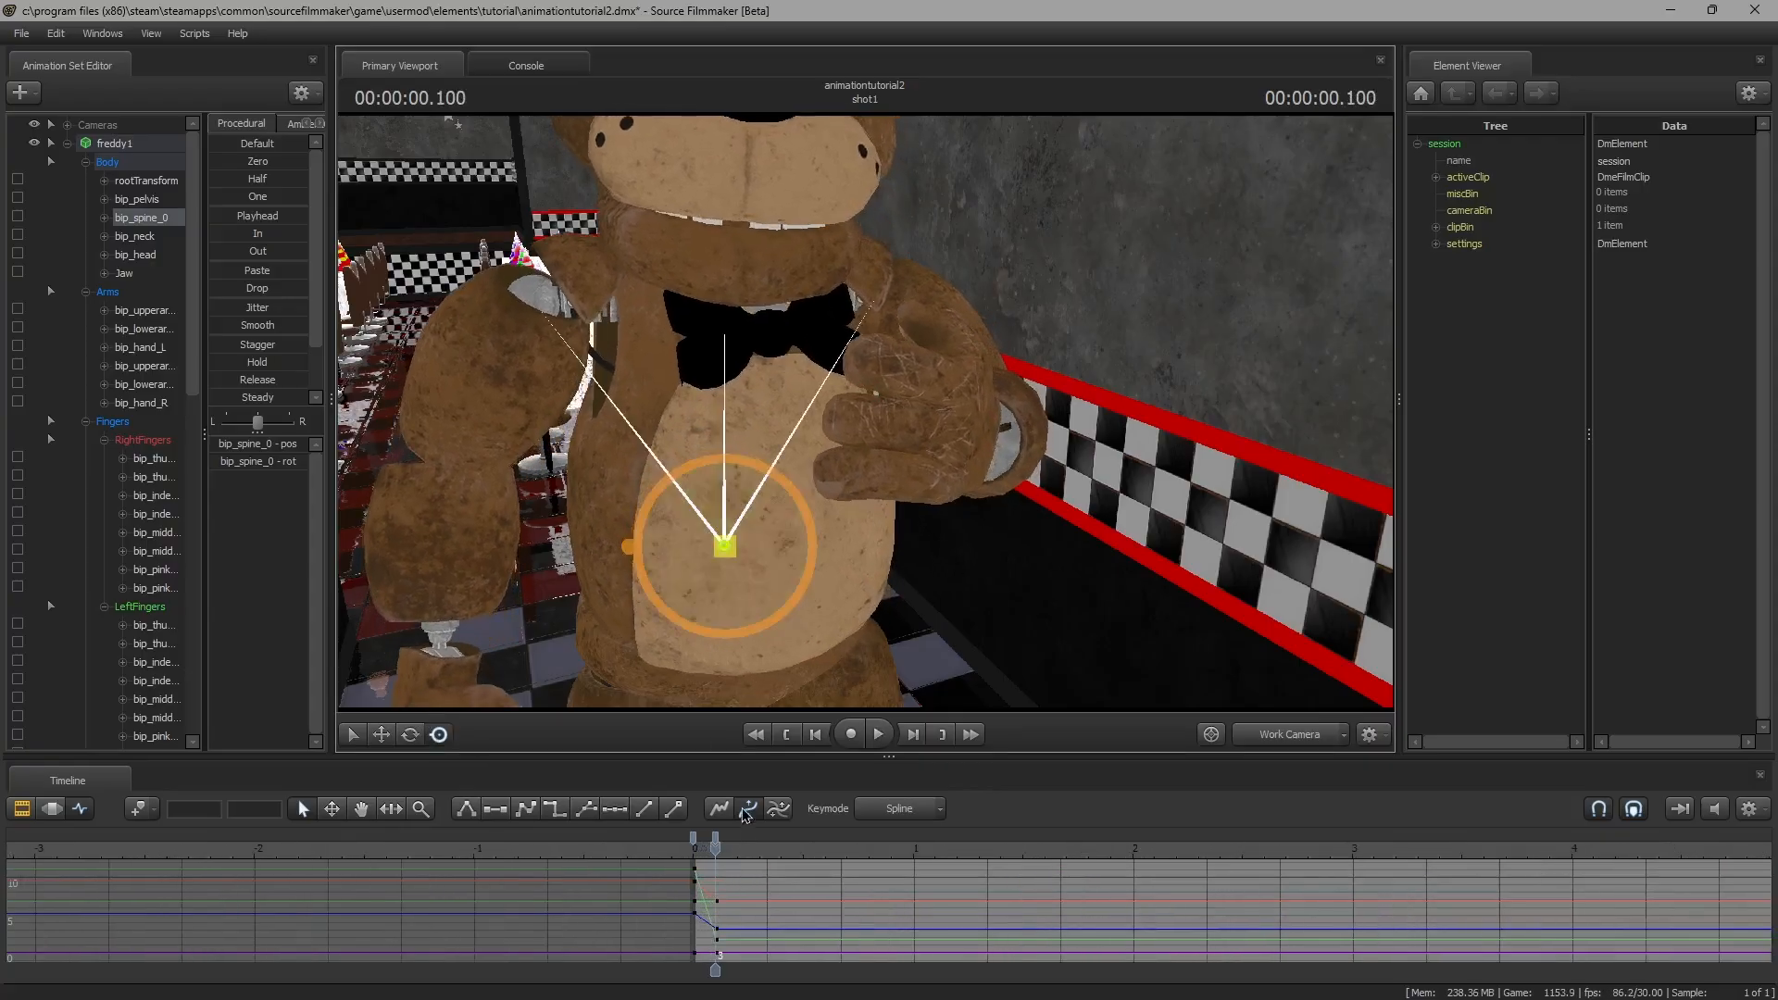
pyautogui.scroll(3, 719, 853)
pyautogui.moveTo(714, 858); pyautogui.dragTo(669, 860)
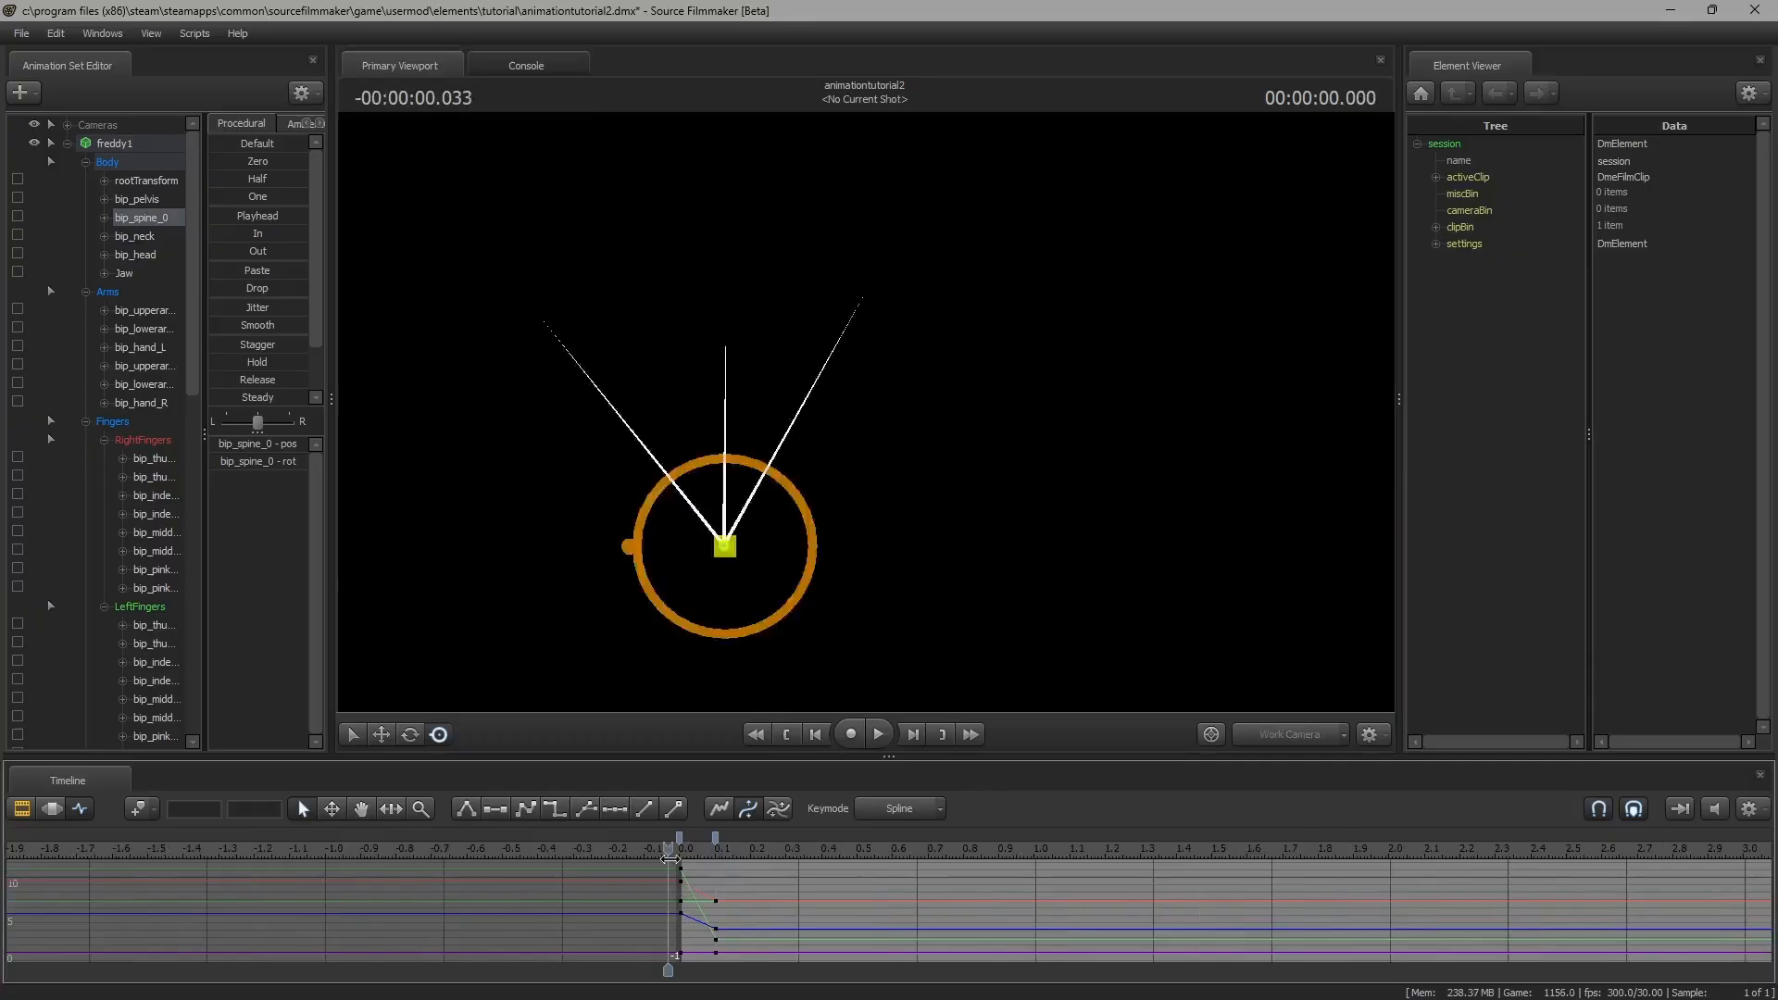
pyautogui.press('space')
pyautogui.press('space')
pyautogui.hotkey('ctrl', 'z')
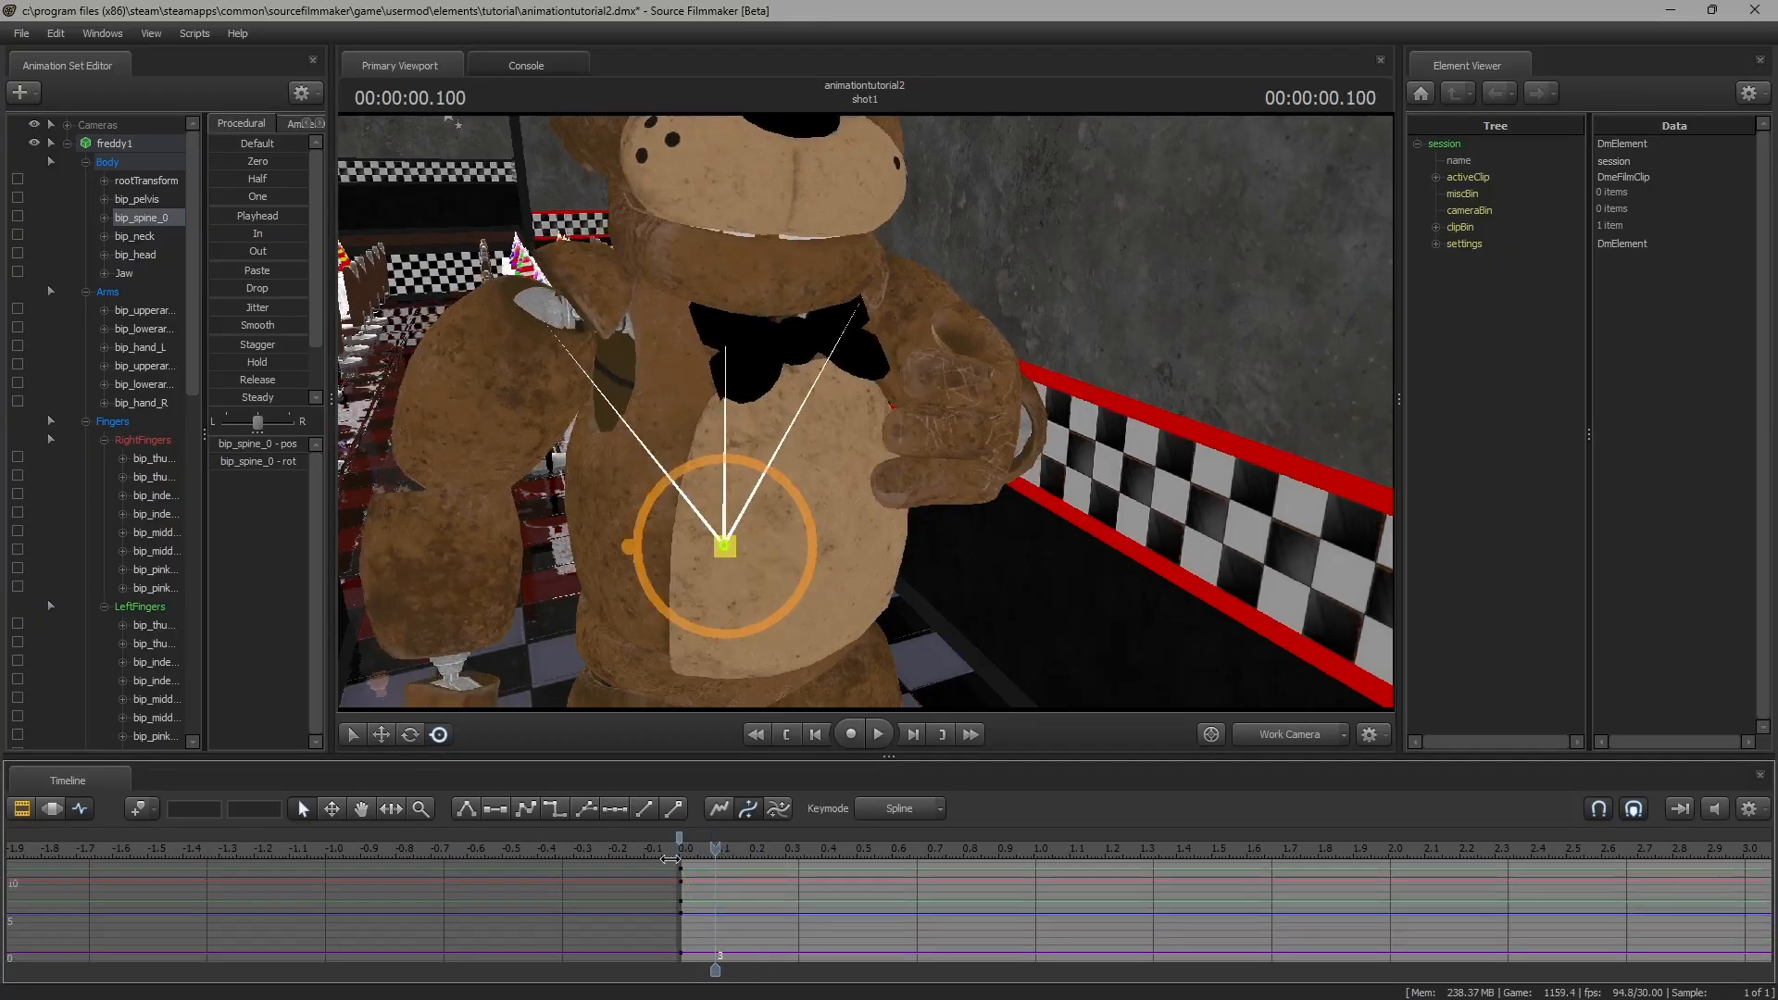
# Return to the shot start, frame Freddy from the front, and play the opening of the shot
pyautogui.press('Home')
pyautogui.moveTo(703, 639); pyautogui.dragTo(611, 567)
pyautogui.press('s')
pyautogui.press('s')
pyautogui.moveTo(865, 413); pyautogui.dragTo(865, 413)
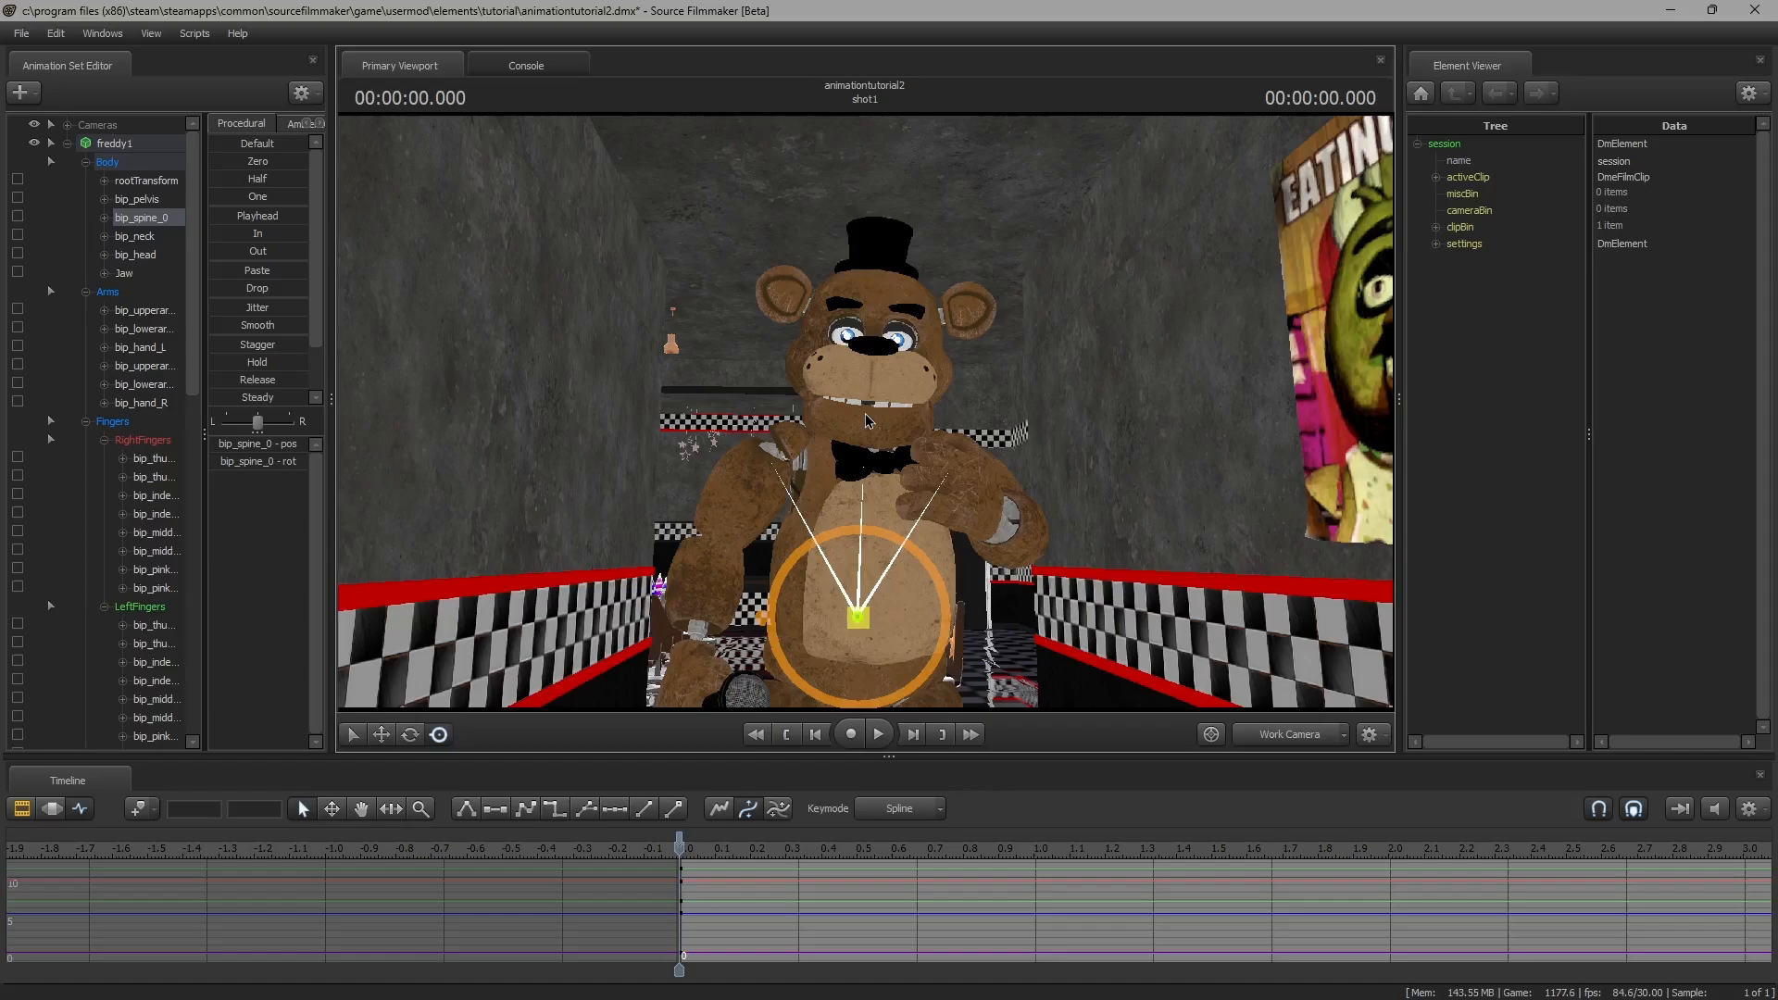
pyautogui.press('space')
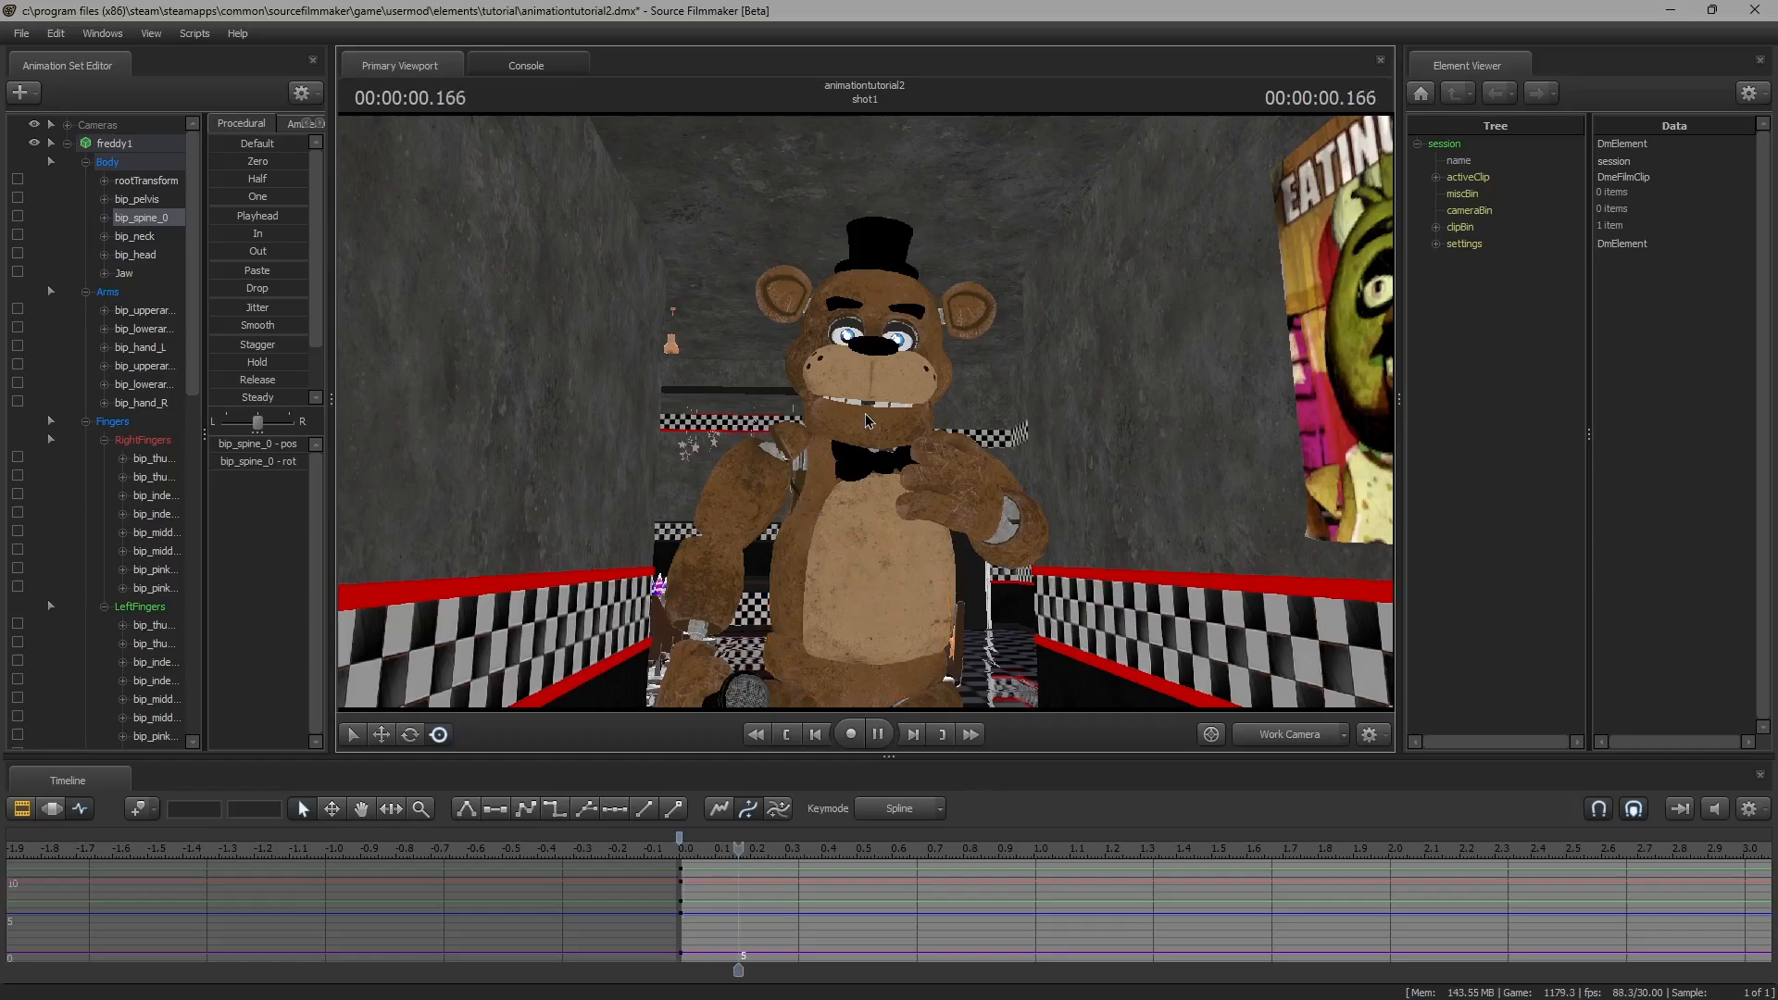
pyautogui.press('space')
pyautogui.press('space')
pyautogui.press('space')
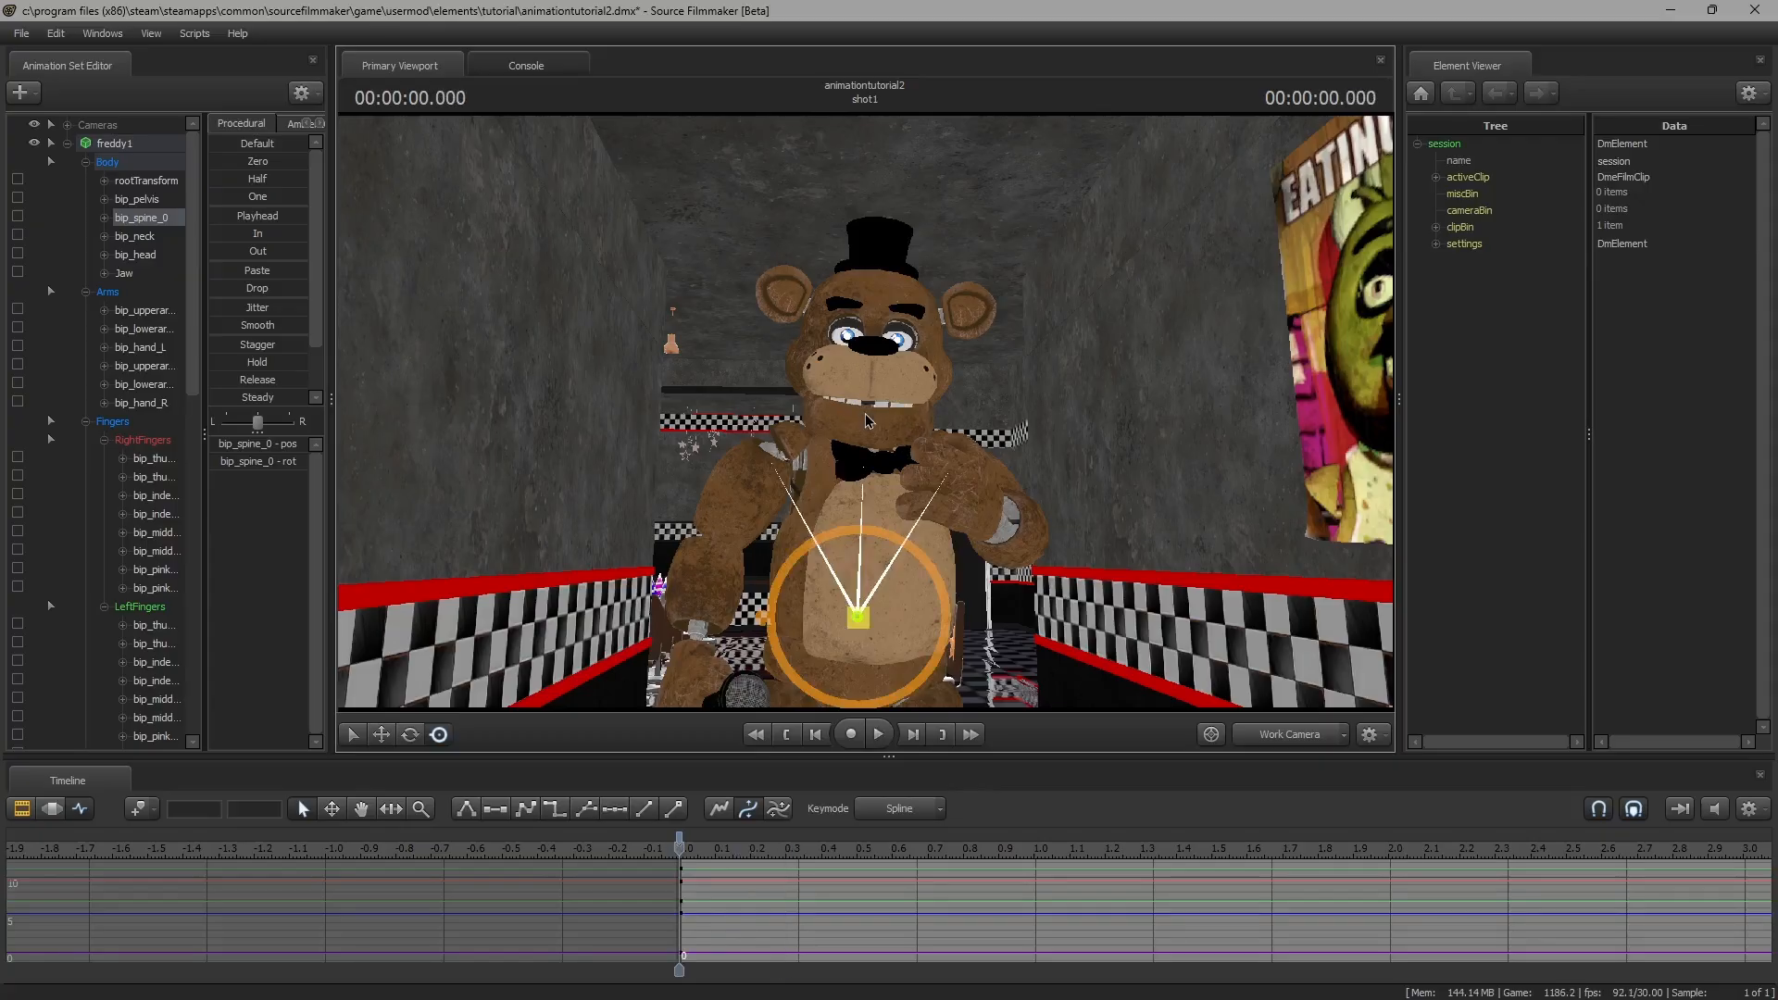
# Select the entire freddy1 animation set and keyframe its pose at 00:00:00.000
pyautogui.click(148, 198)
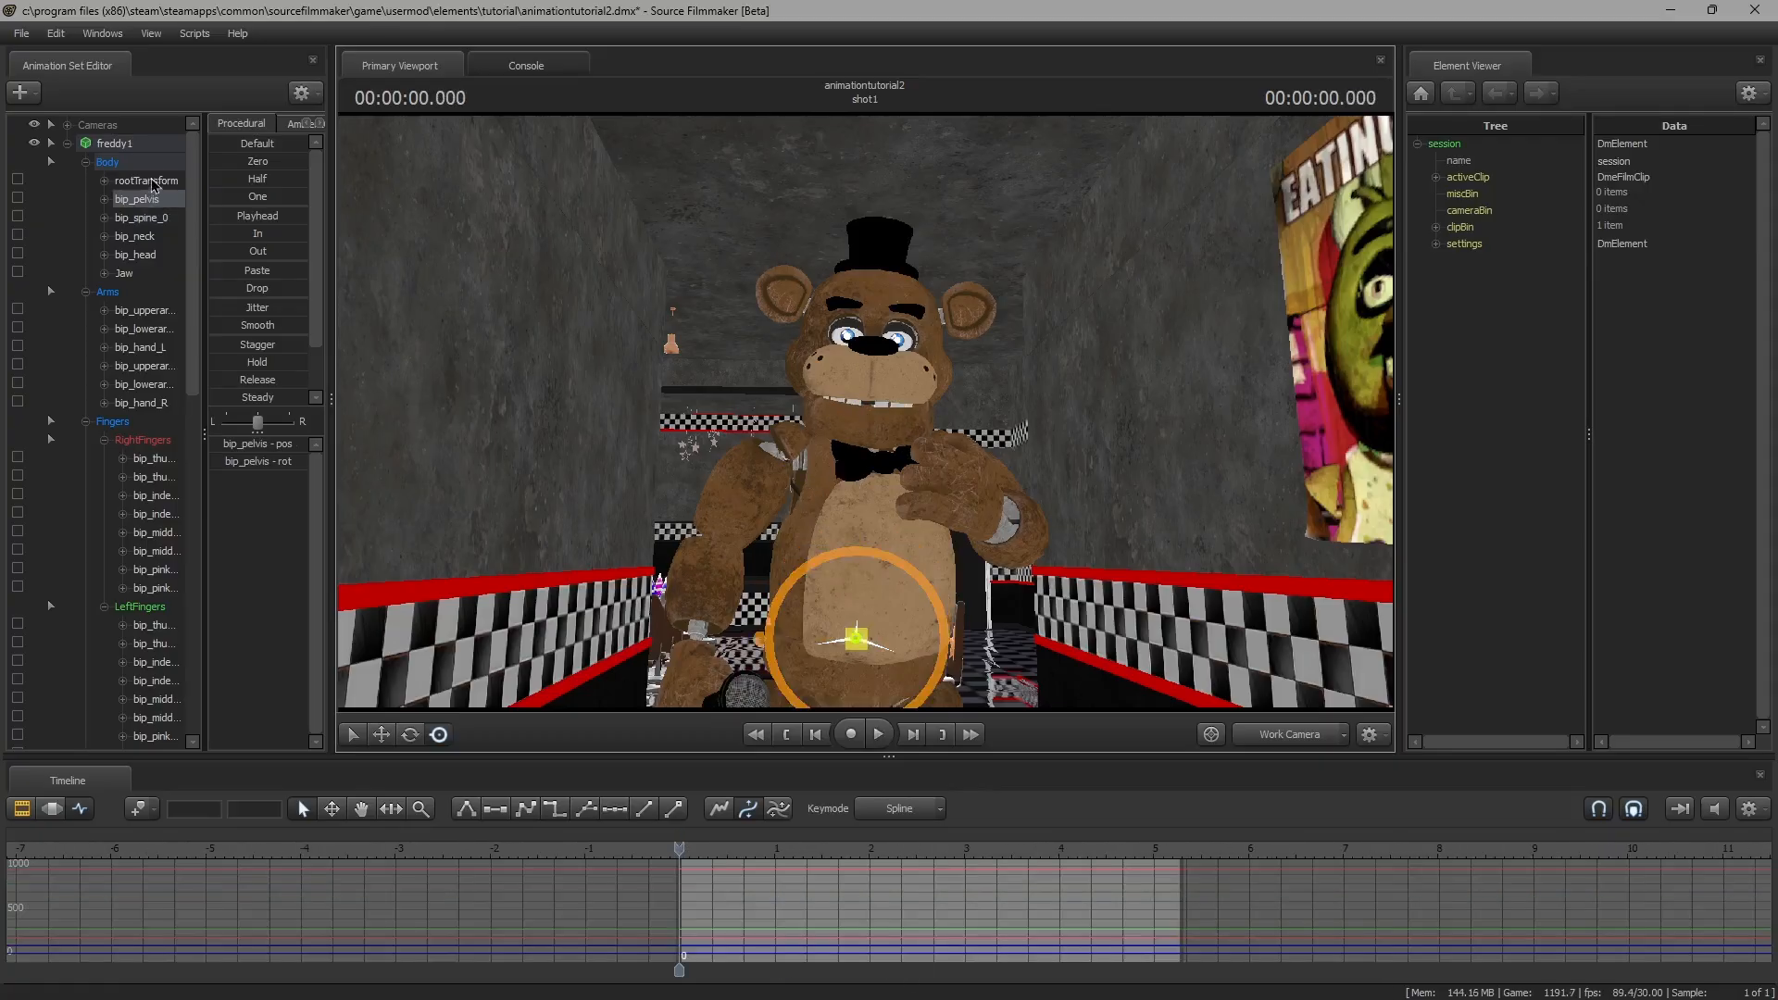
pyautogui.click(148, 146)
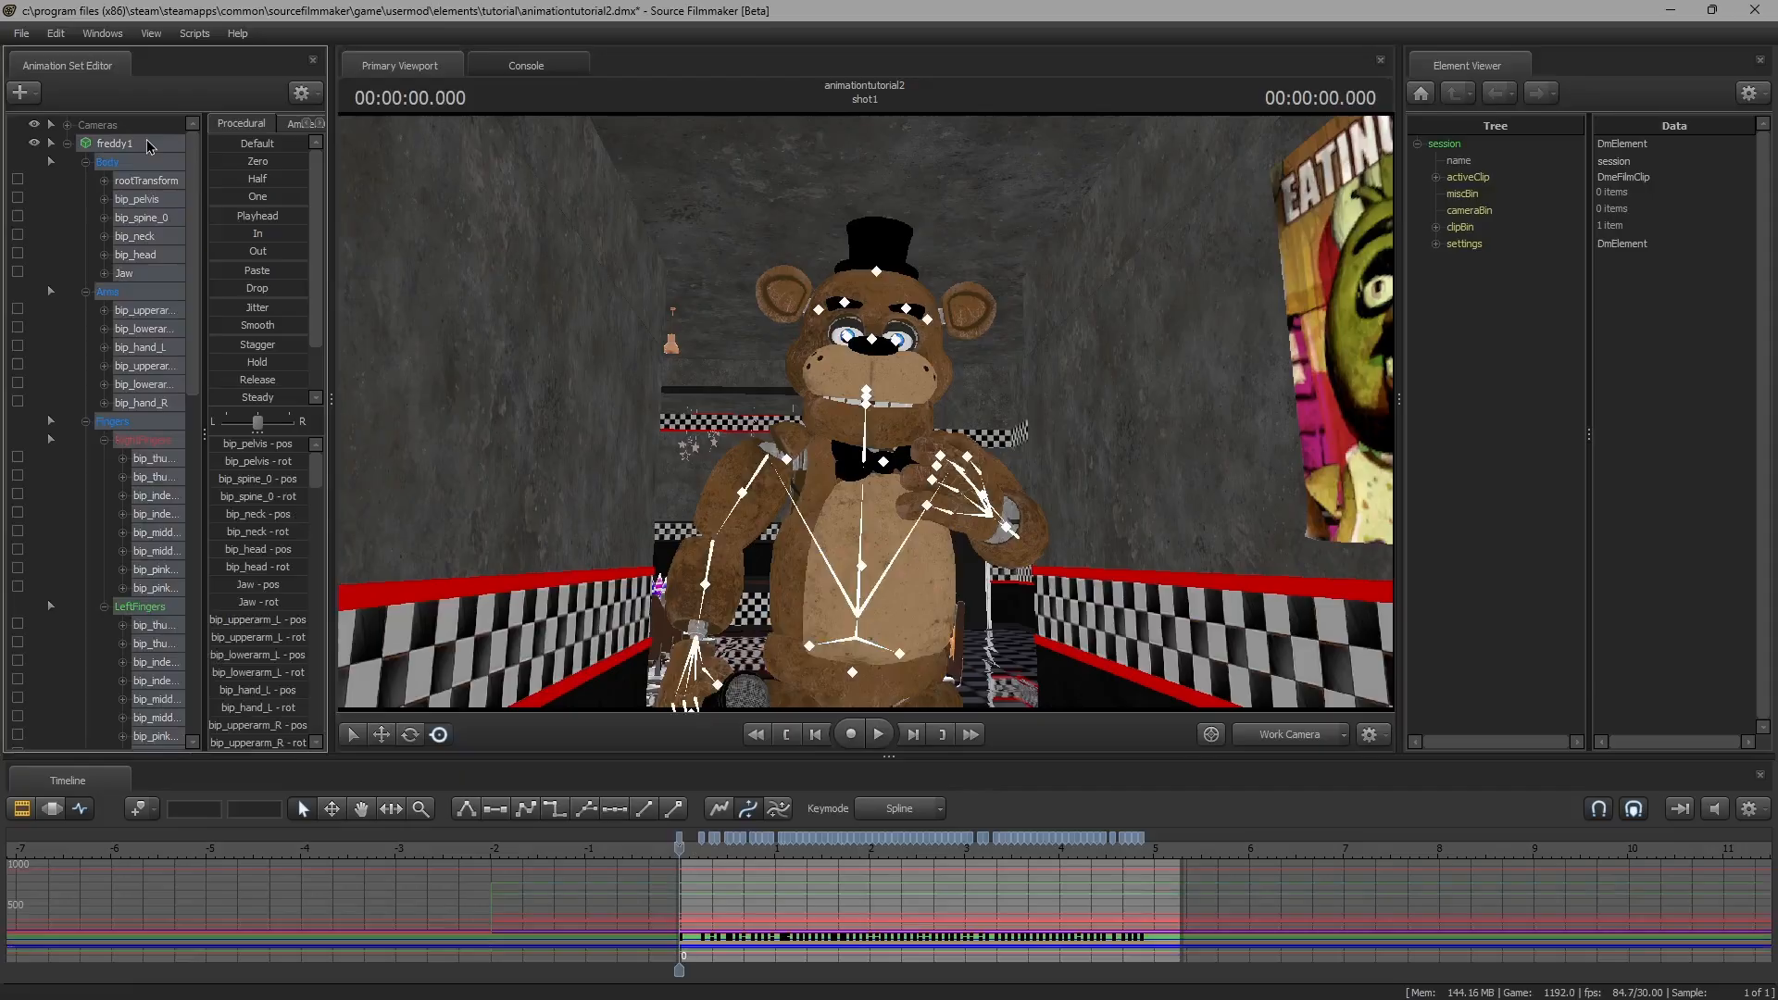
pyautogui.click(951, 852)
pyautogui.press('Home')
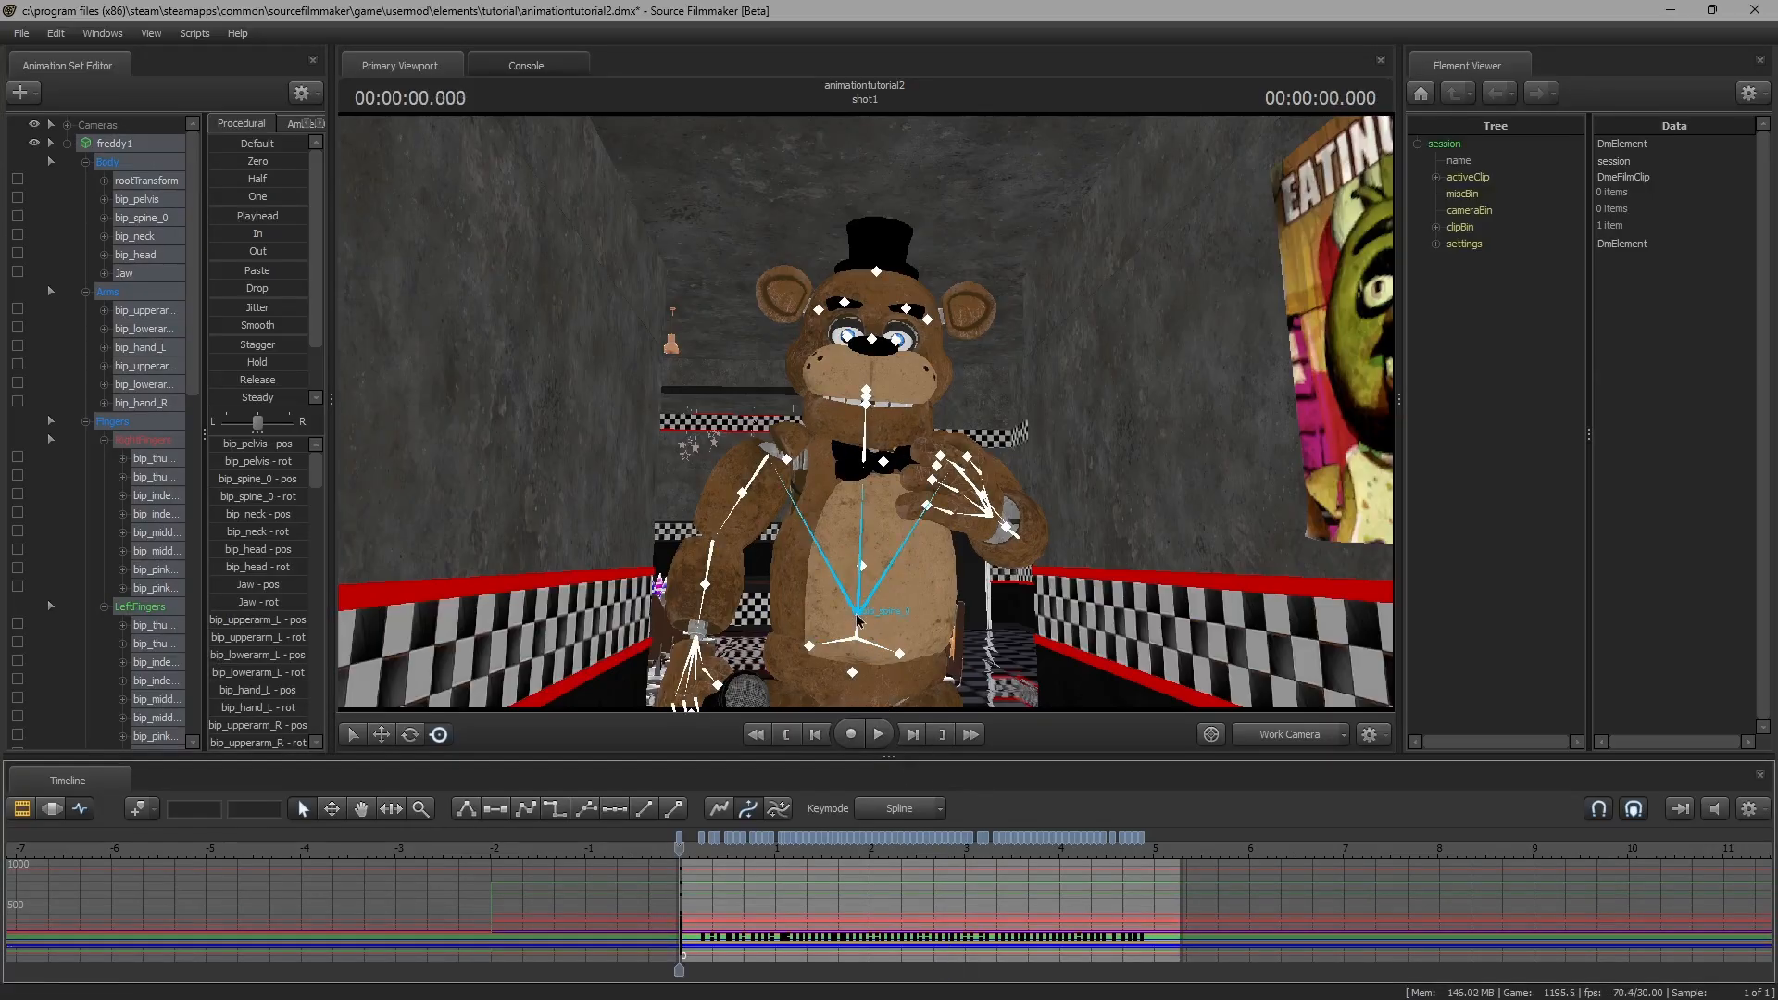
# Select bip_pelvis and keyframe its body movement to the voiceline through to the end of the shot
pyautogui.click(858, 639)
pyautogui.press('space')
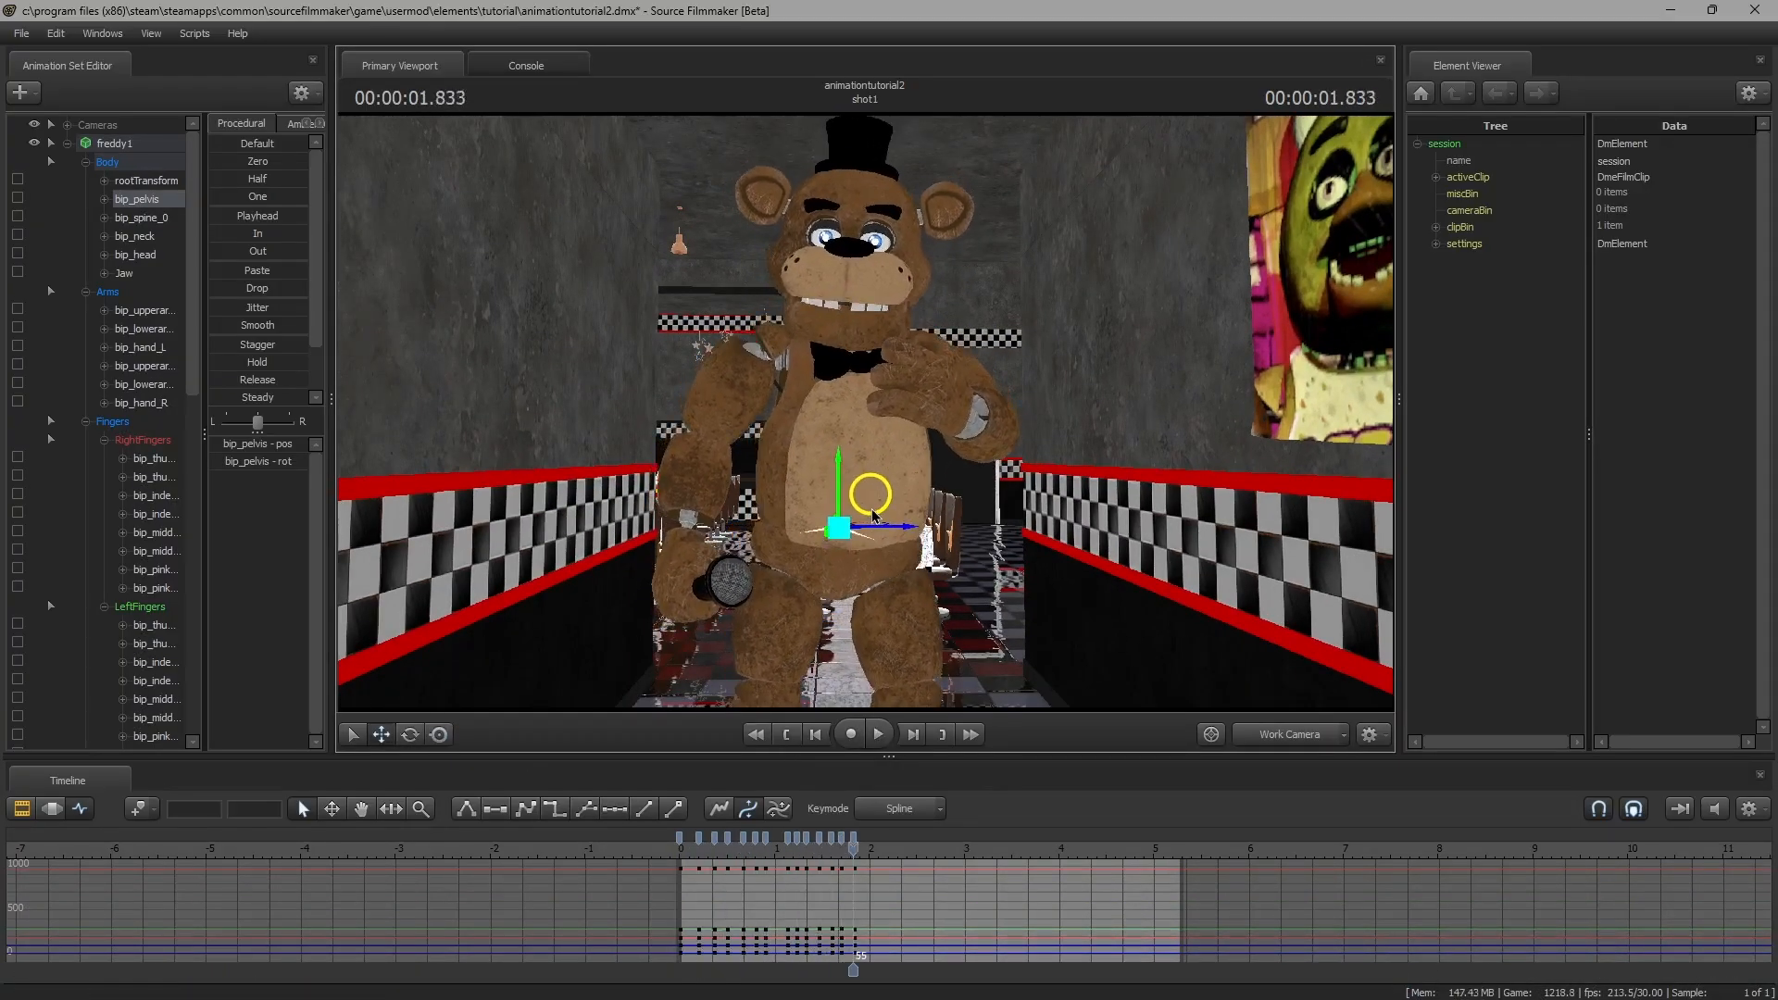
pyautogui.press('space')
pyautogui.keyDown('ctrl'); pyautogui.click(1028, 387); pyautogui.keyUp('ctrl')
pyautogui.moveTo(833, 525); pyautogui.dragTo(1006, 364)
pyautogui.press('Right')
pyautogui.press('Right')
pyautogui.press('Right')
pyautogui.press('Right')
pyautogui.press('Right')
pyautogui.press('Right')
pyautogui.press('Right')
pyautogui.press('Right')
pyautogui.press('Right')
pyautogui.press('Right')
pyautogui.press('Right')
pyautogui.press('Right')
pyautogui.press('Right')
pyautogui.press('Right')
pyautogui.press('Right')
pyautogui.press('Right')
pyautogui.press('Right')
pyautogui.press('Right')
pyautogui.press('Right')
pyautogui.press('Right')
pyautogui.press('Right')
pyautogui.press('Right')
pyautogui.press('Right')
pyautogui.press('Right')
pyautogui.press('Right')
pyautogui.press('Right')
pyautogui.press('Right')
pyautogui.press('Right')
pyautogui.press('Right')
# Return to the shot start, isolate the bip_pelvis rotation channel, and delete its keyframes
pyautogui.moveTo(1125, 838); pyautogui.dragTo(680, 828)
pyautogui.click(104, 218)
pyautogui.click(104, 199)
pyautogui.click(140, 236)
pyautogui.press('r')
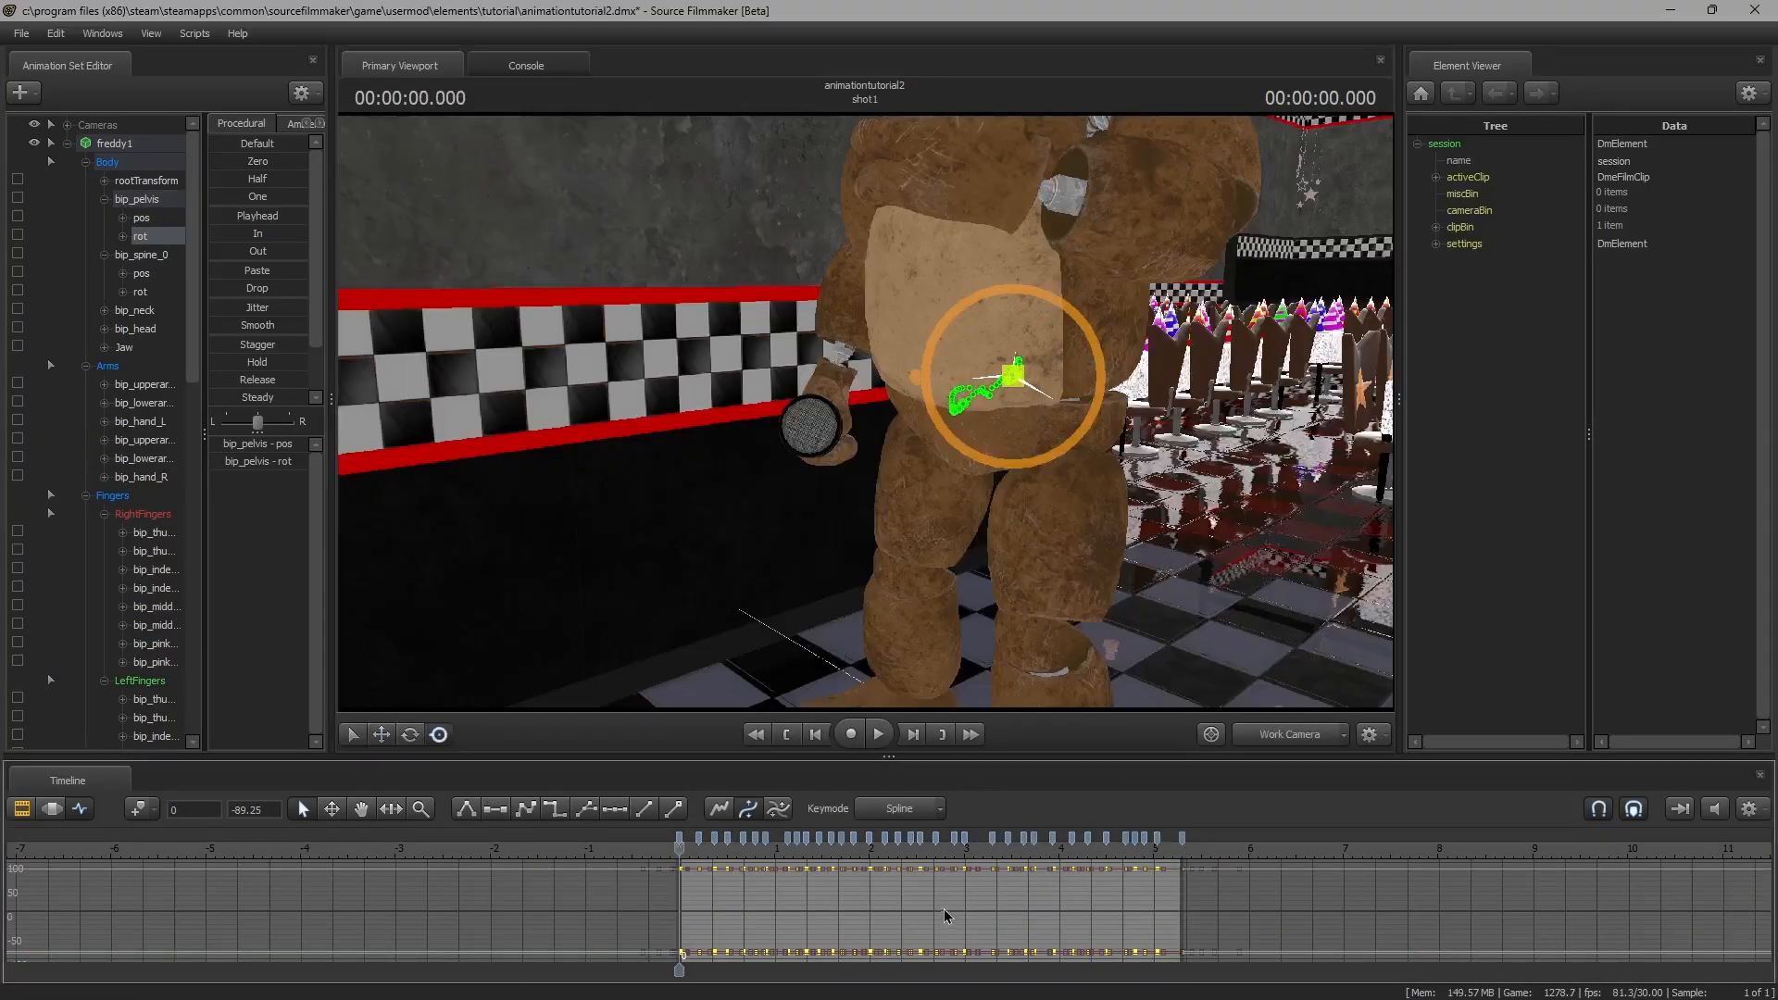
pyautogui.press('Delete')
# Keyframe new bip_pelvis rotation to the voiceline from the shot start onward and play back the movement
pyautogui.press('space')
pyautogui.moveTo(1008, 382); pyautogui.dragTo(978, 389)
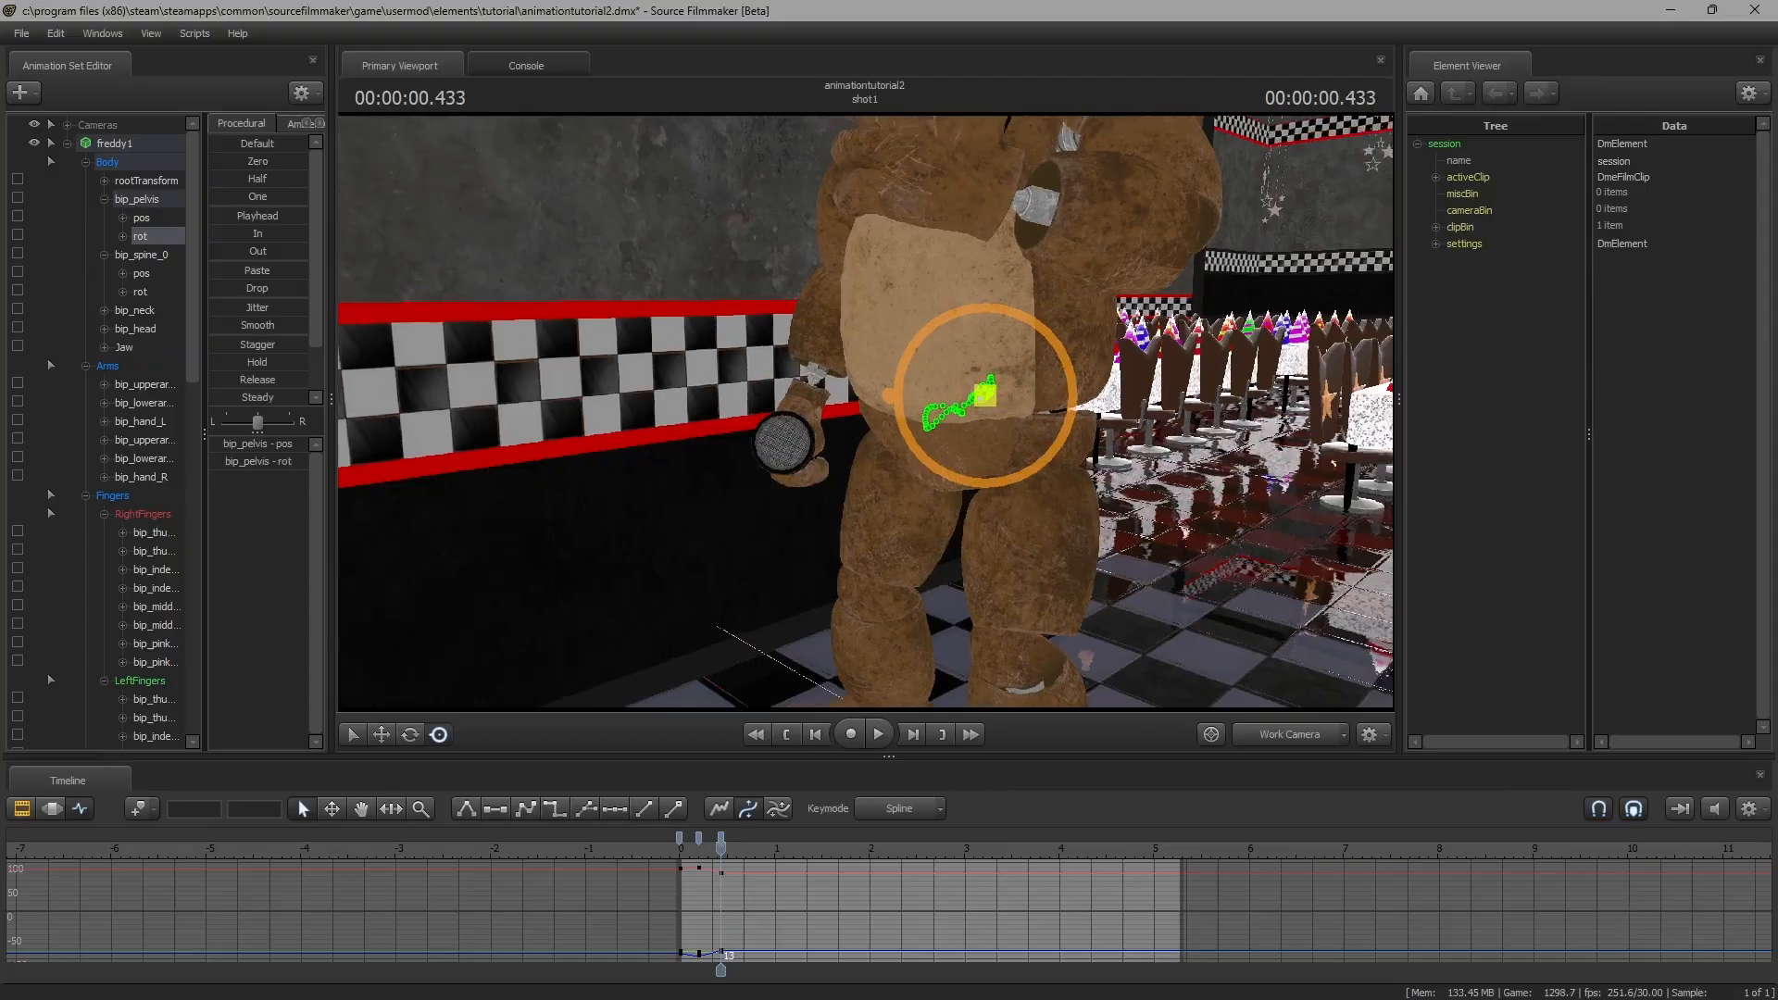
pyautogui.press('Right')
pyautogui.press('Right')
pyautogui.press('Right')
pyautogui.press('Right')
pyautogui.press('Right')
pyautogui.press('Right')
pyautogui.press('Right')
pyautogui.press('Right')
pyautogui.press('Right')
pyautogui.press('Right')
pyautogui.moveTo(663, 444); pyautogui.dragTo(566, 486)
pyautogui.press('Right')
pyautogui.press('Right')
pyautogui.press('Right')
pyautogui.press('Right')
pyautogui.press('Right')
pyautogui.press('Right')
pyautogui.press('Right')
pyautogui.press('Right')
pyautogui.press('Right')
pyautogui.press('Right')
pyautogui.press('Right')
pyautogui.press('Right')
pyautogui.press('Right')
pyautogui.press('Right')
pyautogui.press('Right')
pyautogui.press('Right')
pyautogui.press('Right')
pyautogui.press('Right')
pyautogui.press('Right')
pyautogui.press('Right')
pyautogui.press('Right')
pyautogui.press('Right')
pyautogui.press('Right')
pyautogui.press('Right')
pyautogui.press('Right')
pyautogui.press('Right')
pyautogui.press('Right')
pyautogui.press('Right')
pyautogui.press('Right')
pyautogui.press('Right')
pyautogui.press('Right')
pyautogui.press('Right')
pyautogui.press('Right')
pyautogui.press('Right')
pyautogui.press('Right')
pyautogui.press('Right')
pyautogui.press('Right')
pyautogui.press('Right')
pyautogui.press('Right')
pyautogui.press('Right')
pyautogui.press('Right')
pyautogui.press('Right')
pyautogui.press('Right')
pyautogui.press('Right')
pyautogui.press('Right')
pyautogui.press('Right')
pyautogui.press('Right')
pyautogui.press('Right')
pyautogui.press('Right')
pyautogui.press('Right')
pyautogui.press('Right')
pyautogui.press('Right')
pyautogui.press('Right')
pyautogui.press('Right')
pyautogui.press('Right')
pyautogui.press('space')
pyautogui.press('space')
pyautogui.press('space')
pyautogui.press('space')
pyautogui.press('space')
pyautogui.press('space')
pyautogui.press('space')
pyautogui.press('space')
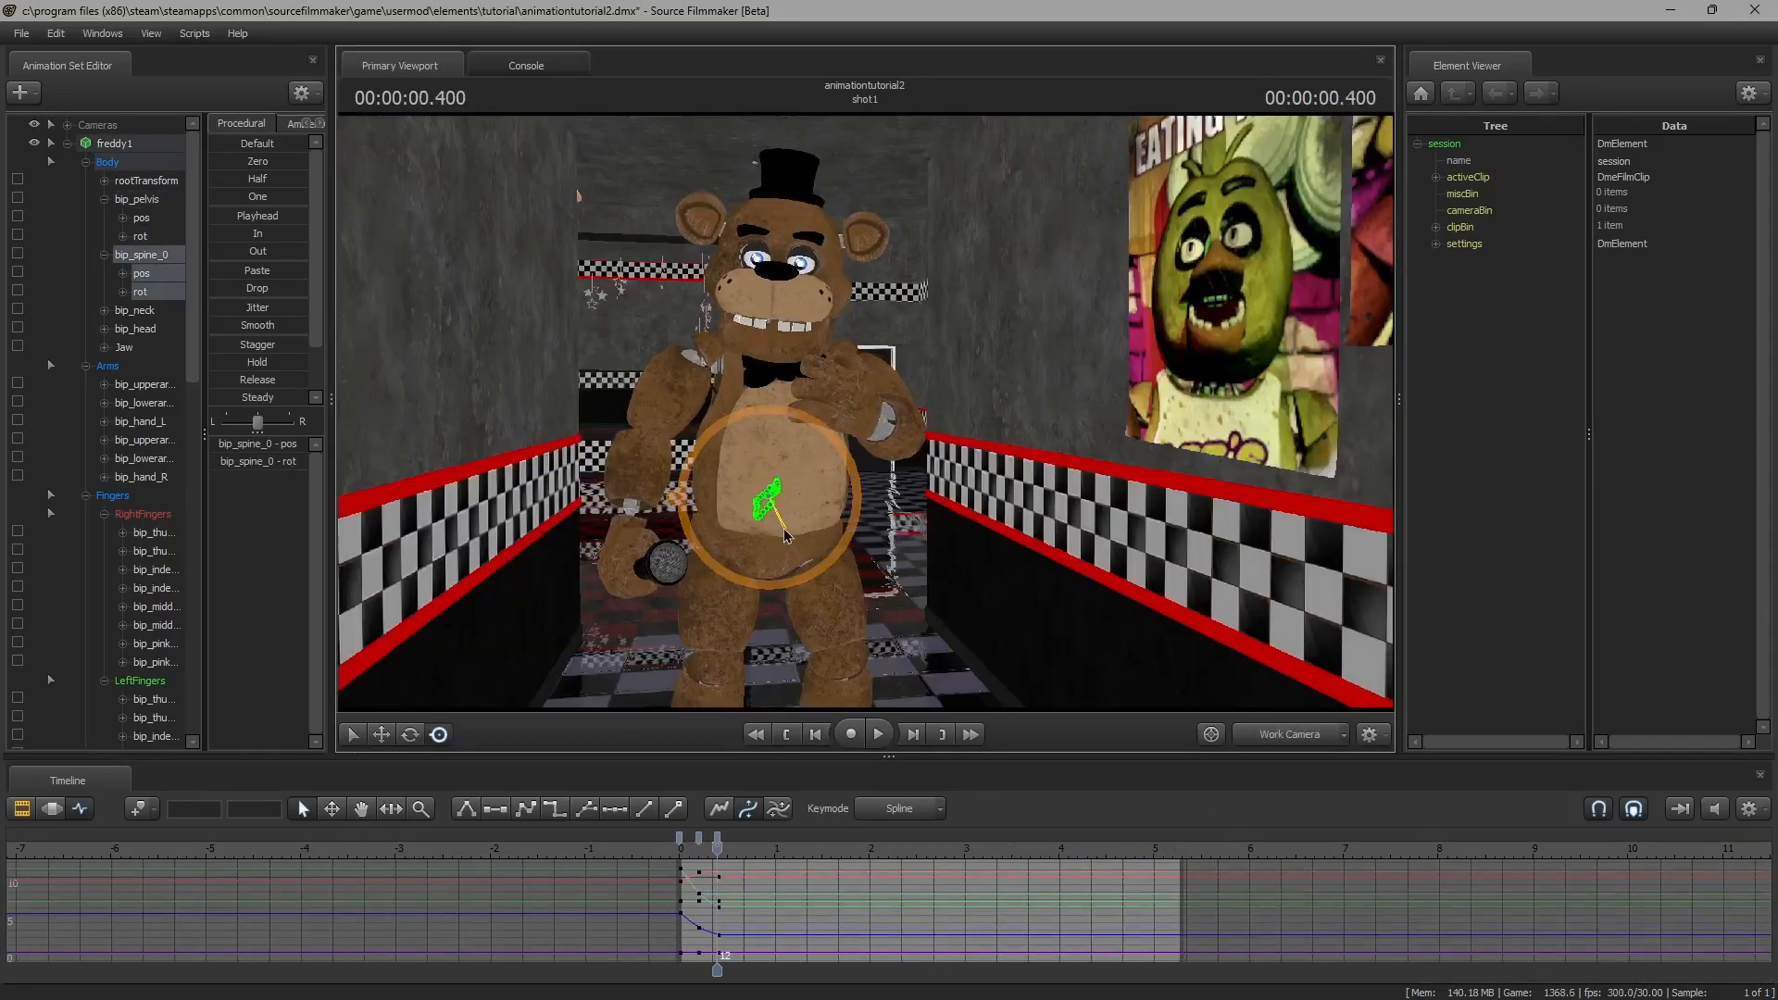
# Rotate and keyframe bip_spine_0 at intervals from 00:00:00.400 through the rest of the shot to follow the voiceline
pyautogui.press('Right')
pyautogui.press('Right')
pyautogui.press('Right')
pyautogui.press('Right')
pyautogui.press('Right')
pyautogui.press('Right')
pyautogui.press('Right')
pyautogui.press('Right')
pyautogui.press('Right')
pyautogui.press('Right')
pyautogui.press('Right')
pyautogui.press('Right')
pyautogui.press('Right')
pyautogui.press('Right')
pyautogui.press('Right')
pyautogui.press('Right')
pyautogui.press('Right')
pyautogui.press('Right')
pyautogui.press('Right')
pyautogui.press('Right')
pyautogui.moveTo(784, 535); pyautogui.dragTo(770, 474)
pyautogui.press('Right')
pyautogui.press('Right')
pyautogui.press('Right')
pyautogui.press('Right')
pyautogui.press('Right')
pyautogui.press('Right')
pyautogui.press('Right')
pyautogui.press('Right')
pyautogui.press('Right')
pyautogui.press('Right')
pyautogui.press('Right')
pyautogui.press('Right')
pyautogui.press('Right')
pyautogui.press('Right')
pyautogui.press('Right')
pyautogui.press('Right')
pyautogui.press('Right')
pyautogui.press('Right')
pyautogui.press('Right')
pyautogui.press('Right')
pyautogui.press('Right')
pyautogui.press('Right')
pyautogui.press('Right')
pyautogui.press('Right')
pyautogui.press('Right')
pyautogui.press('Right')
pyautogui.press('Right')
pyautogui.press('Right')
pyautogui.press('Right')
pyautogui.press('Right')
pyautogui.press('Right')
pyautogui.press('Right')
pyautogui.press('Right')
pyautogui.press('Right')
pyautogui.press('Right')
pyautogui.press('Right')
pyautogui.press('Right')
pyautogui.press('Right')
pyautogui.press('Right')
pyautogui.press('Right')
pyautogui.press('Right')
pyautogui.press('Right')
pyautogui.press('Right')
pyautogui.press('Right')
pyautogui.press('Right')
pyautogui.press('Right')
pyautogui.press('Right')
pyautogui.press('Right')
pyautogui.press('Right')
pyautogui.press('Right')
pyautogui.press('Right')
pyautogui.press('Right')
pyautogui.press('Right')
pyautogui.press('Right')
pyautogui.press('Right')
pyautogui.press('Right')
pyautogui.press('Right')
pyautogui.press('Right')
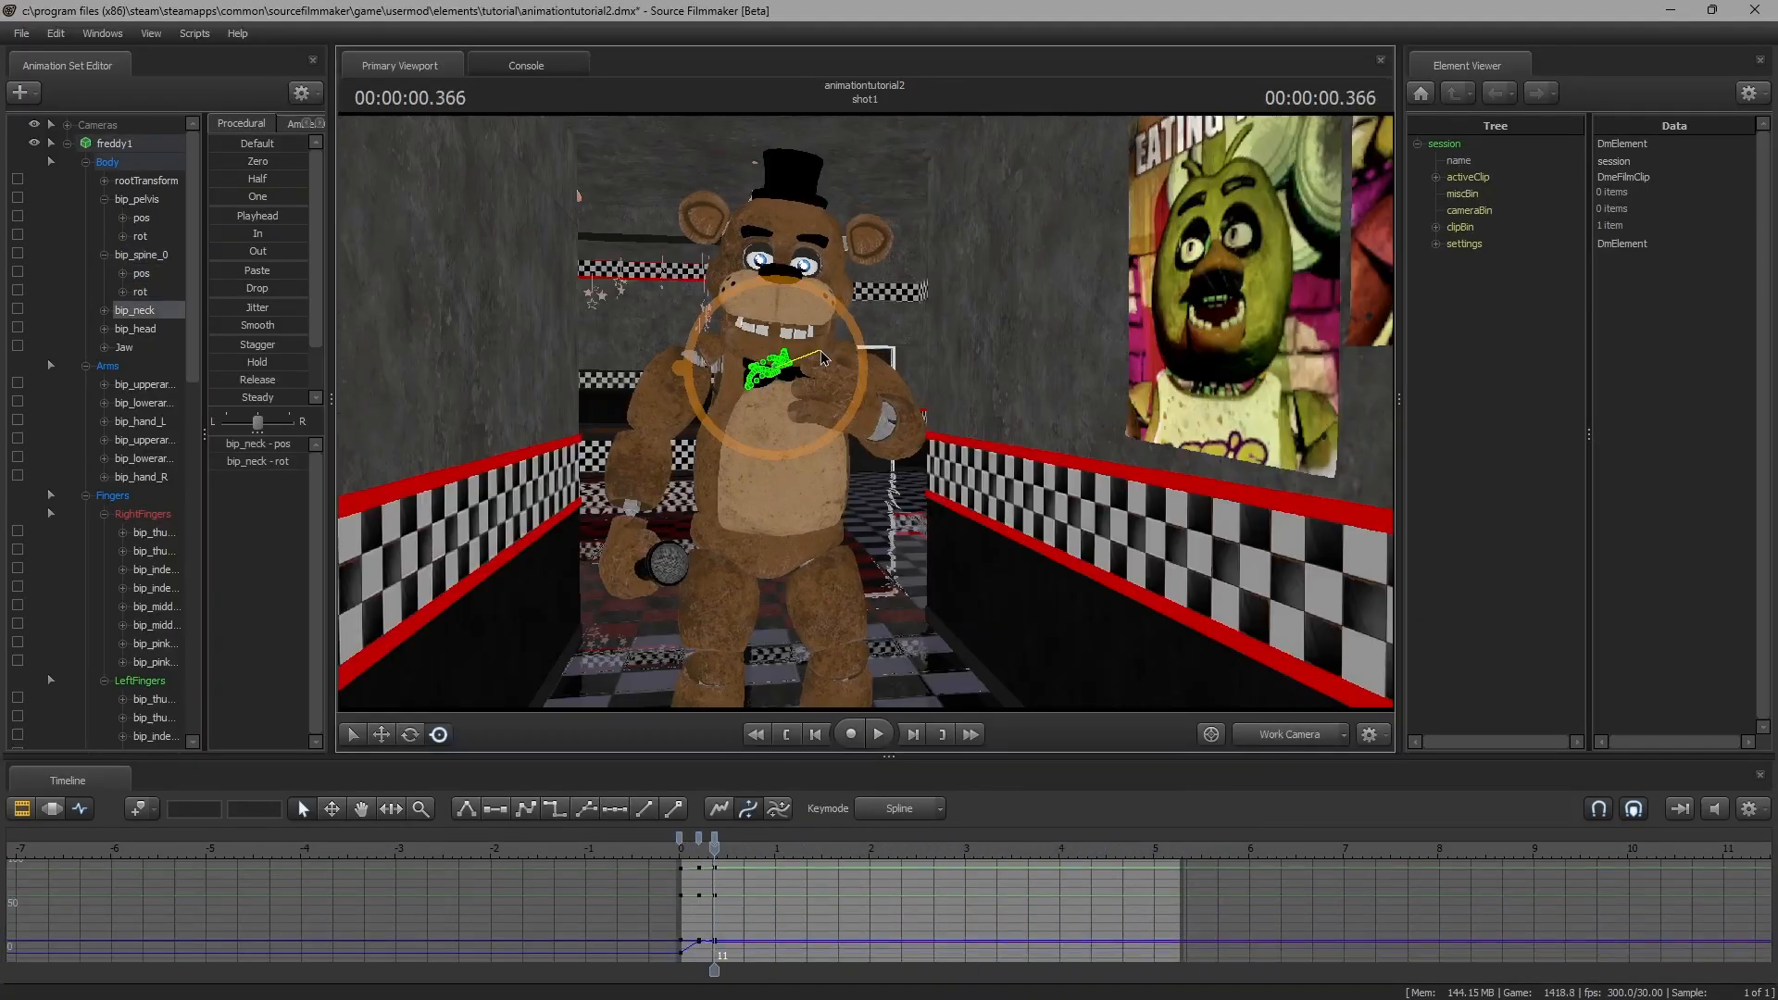
# Rotate and keyframe bip_neck at intervals from 00:00:00.366 through to the end of the shot to follow the voiceline
pyautogui.press('Right')
pyautogui.press('Right')
pyautogui.press('Right')
pyautogui.press('Right')
pyautogui.press('Right')
pyautogui.press('Right')
pyautogui.press('Right')
pyautogui.press('Right')
pyautogui.press('Right')
pyautogui.press('Right')
pyautogui.press('Right')
pyautogui.press('Right')
pyautogui.press('Right')
pyautogui.press('Right')
pyautogui.press('Right')
pyautogui.press('Right')
pyautogui.press('Right')
pyautogui.press('Right')
pyautogui.press('Right')
pyautogui.press('Right')
pyautogui.moveTo(820, 357); pyautogui.dragTo(748, 407)
pyautogui.press('Right')
pyautogui.press('Right')
pyautogui.press('Right')
pyautogui.press('Right')
pyautogui.press('Right')
pyautogui.press('Right')
pyautogui.press('Right')
pyautogui.press('Right')
pyautogui.press('Right')
pyautogui.press('Right')
pyautogui.press('Right')
pyautogui.press('Right')
pyautogui.press('Right')
pyautogui.press('Right')
pyautogui.press('Right')
pyautogui.press('Right')
pyautogui.press('Right')
pyautogui.press('Right')
pyautogui.press('Right')
pyautogui.press('Right')
pyautogui.press('Right')
pyautogui.press('Right')
pyautogui.press('Right')
pyautogui.press('Right')
pyautogui.press('Right')
pyautogui.press('Right')
pyautogui.press('Right')
pyautogui.press('Right')
pyautogui.press('Right')
pyautogui.press('Right')
pyautogui.press('Right')
pyautogui.press('Right')
pyautogui.press('Right')
pyautogui.press('Right')
pyautogui.press('Right')
pyautogui.press('Right')
pyautogui.press('Right')
pyautogui.press('Right')
pyautogui.press('Right')
pyautogui.press('Right')
pyautogui.press('Right')
pyautogui.press('Right')
pyautogui.press('Right')
pyautogui.press('Right')
pyautogui.press('Right')
pyautogui.press('Right')
pyautogui.press('Right')
pyautogui.press('Right')
pyautogui.press('Right')
pyautogui.press('Right')
pyautogui.press('Right')
pyautogui.press('Right')
pyautogui.press('Right')
pyautogui.press('Right')
pyautogui.press('Right')
pyautogui.press('Right')
pyautogui.press('Right')
pyautogui.press('Right')
pyautogui.press('Right')
pyautogui.press('Right')
pyautogui.press('Right')
pyautogui.press('Right')
pyautogui.press('Right')
pyautogui.press('Right')
pyautogui.press('Right')
pyautogui.press('Right')
pyautogui.press('Right')
pyautogui.press('Right')
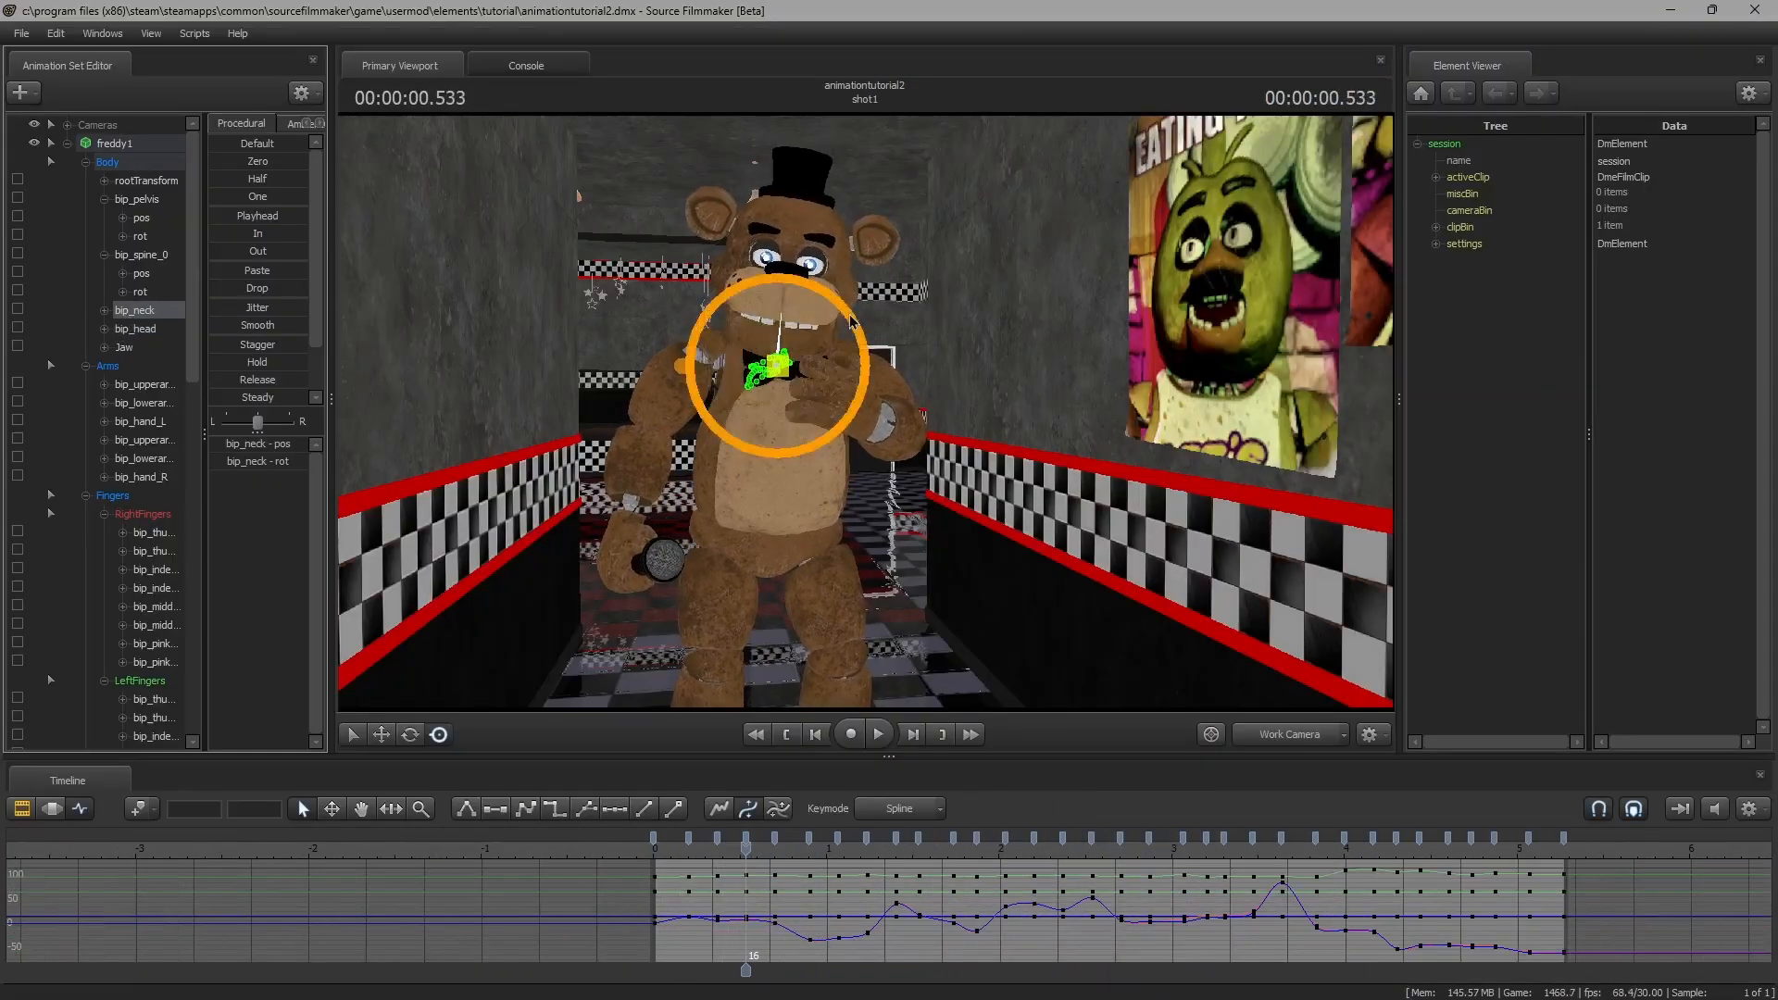
# Make a second pass over the bip_neck keyframes from 00:00:00.533 onward, adjusting the neck rotation to the voiceline
pyautogui.press('Right')
pyautogui.press('Right')
pyautogui.press('Right')
pyautogui.press('Right')
pyautogui.press('Right')
pyautogui.press('Right')
pyautogui.press('Right')
pyautogui.press('Right')
pyautogui.press('Right')
pyautogui.press('Right')
pyautogui.press('Right')
pyautogui.press('Right')
pyautogui.moveTo(850, 319); pyautogui.dragTo(818, 354)
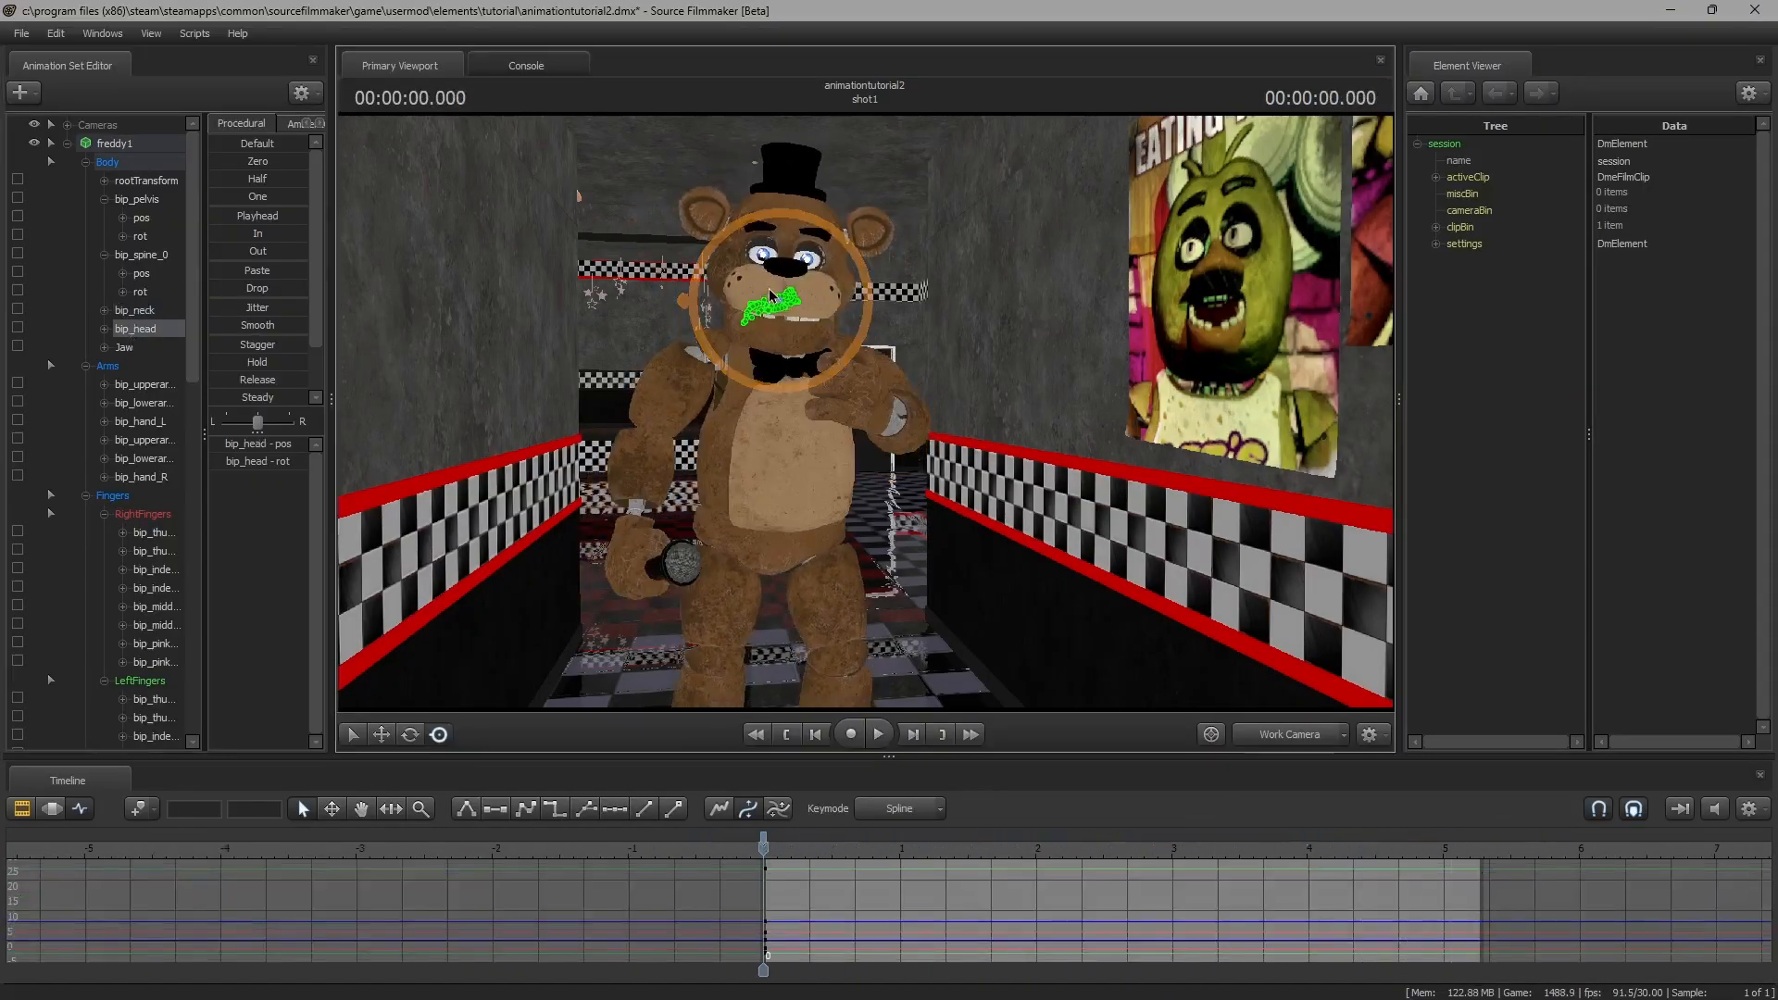
# Rotate and keyframe bip_head at intervals from the shot start to its end to match the voiceline, and play back the movement
pyautogui.press('Right')
pyautogui.press('Right')
pyautogui.press('Right')
pyautogui.press('Right')
pyautogui.press('Right')
pyautogui.press('Right')
pyautogui.press('Right')
pyautogui.press('Right')
pyautogui.press('Right')
pyautogui.press('Right')
pyautogui.press('Right')
pyautogui.press('Right')
pyautogui.press('Right')
pyautogui.press('Right')
pyautogui.press('Right')
pyautogui.press('Right')
pyautogui.press('Right')
pyautogui.press('Right')
pyautogui.press('Right')
pyautogui.press('Right')
pyautogui.press('Right')
pyautogui.press('Right')
pyautogui.press('Right')
pyautogui.press('Right')
pyautogui.press('Right')
pyautogui.press('Right')
pyautogui.press('Right')
pyautogui.press('Right')
pyautogui.press('Right')
pyautogui.press('Right')
pyautogui.press('Right')
pyautogui.press('Right')
pyautogui.press('Right')
pyautogui.press('Right')
pyautogui.press('Right')
pyautogui.press('Right')
pyautogui.press('Right')
pyautogui.press('Right')
pyautogui.press('Right')
pyautogui.press('Right')
pyautogui.moveTo(786, 305); pyautogui.dragTo(754, 339)
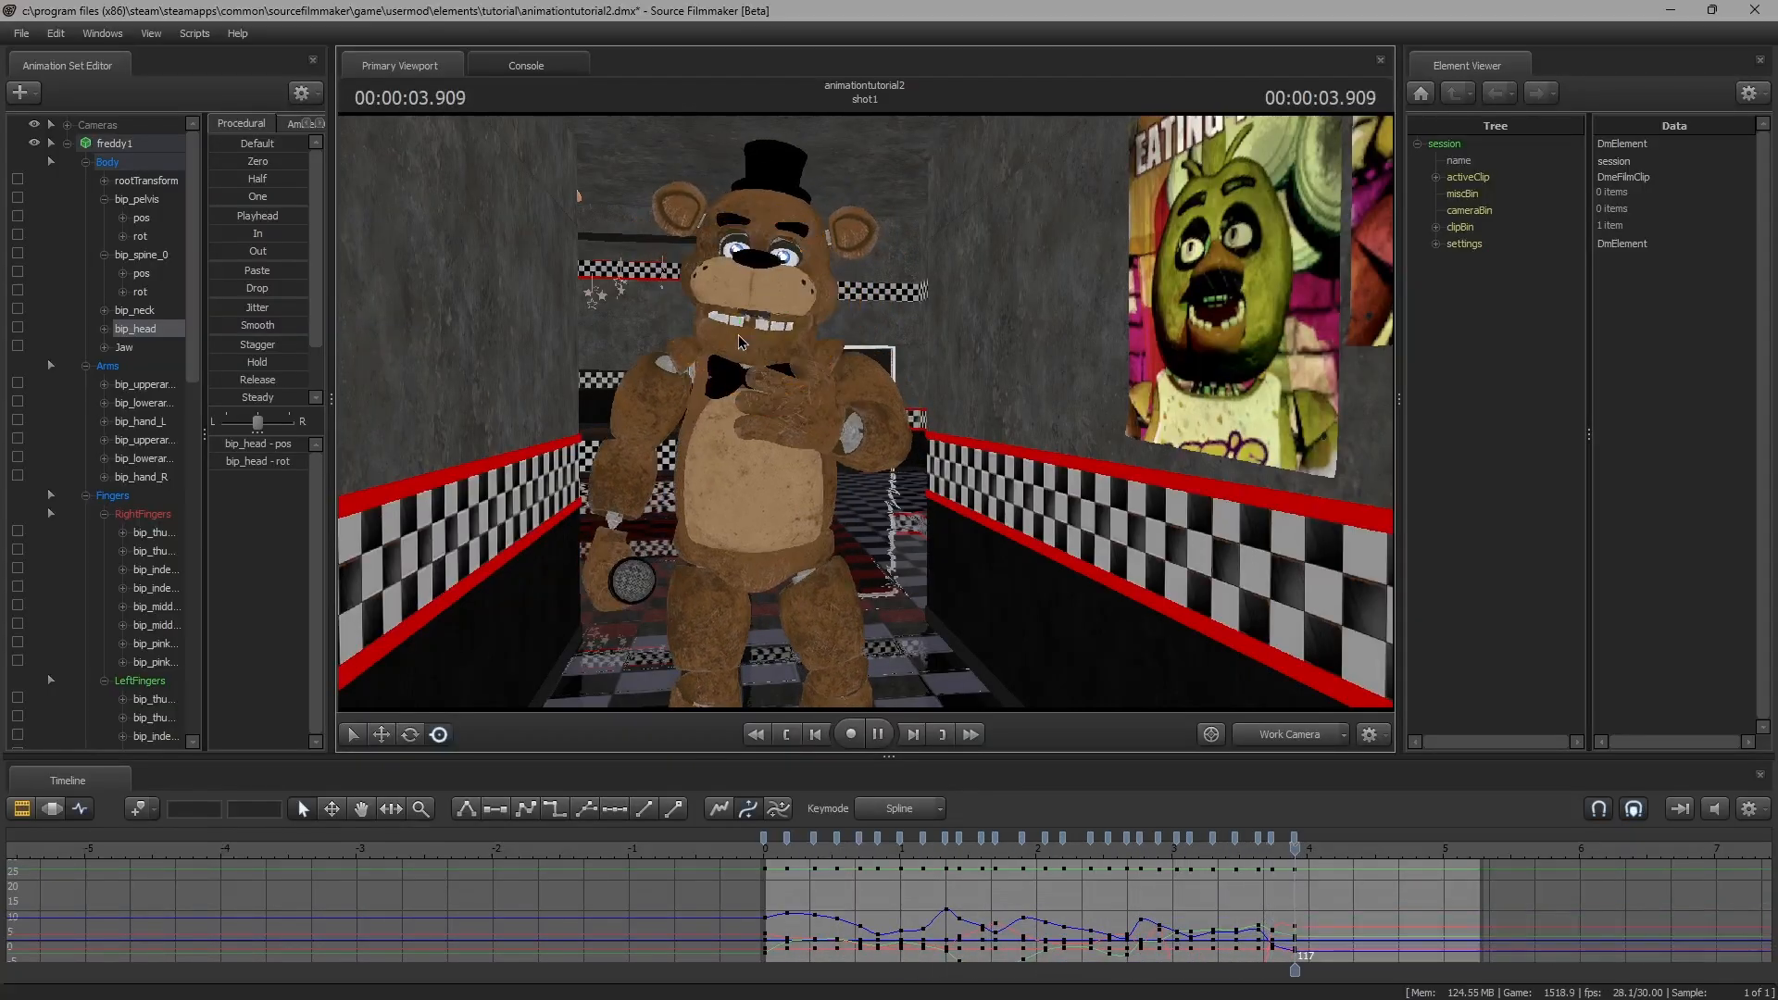
pyautogui.press('space')
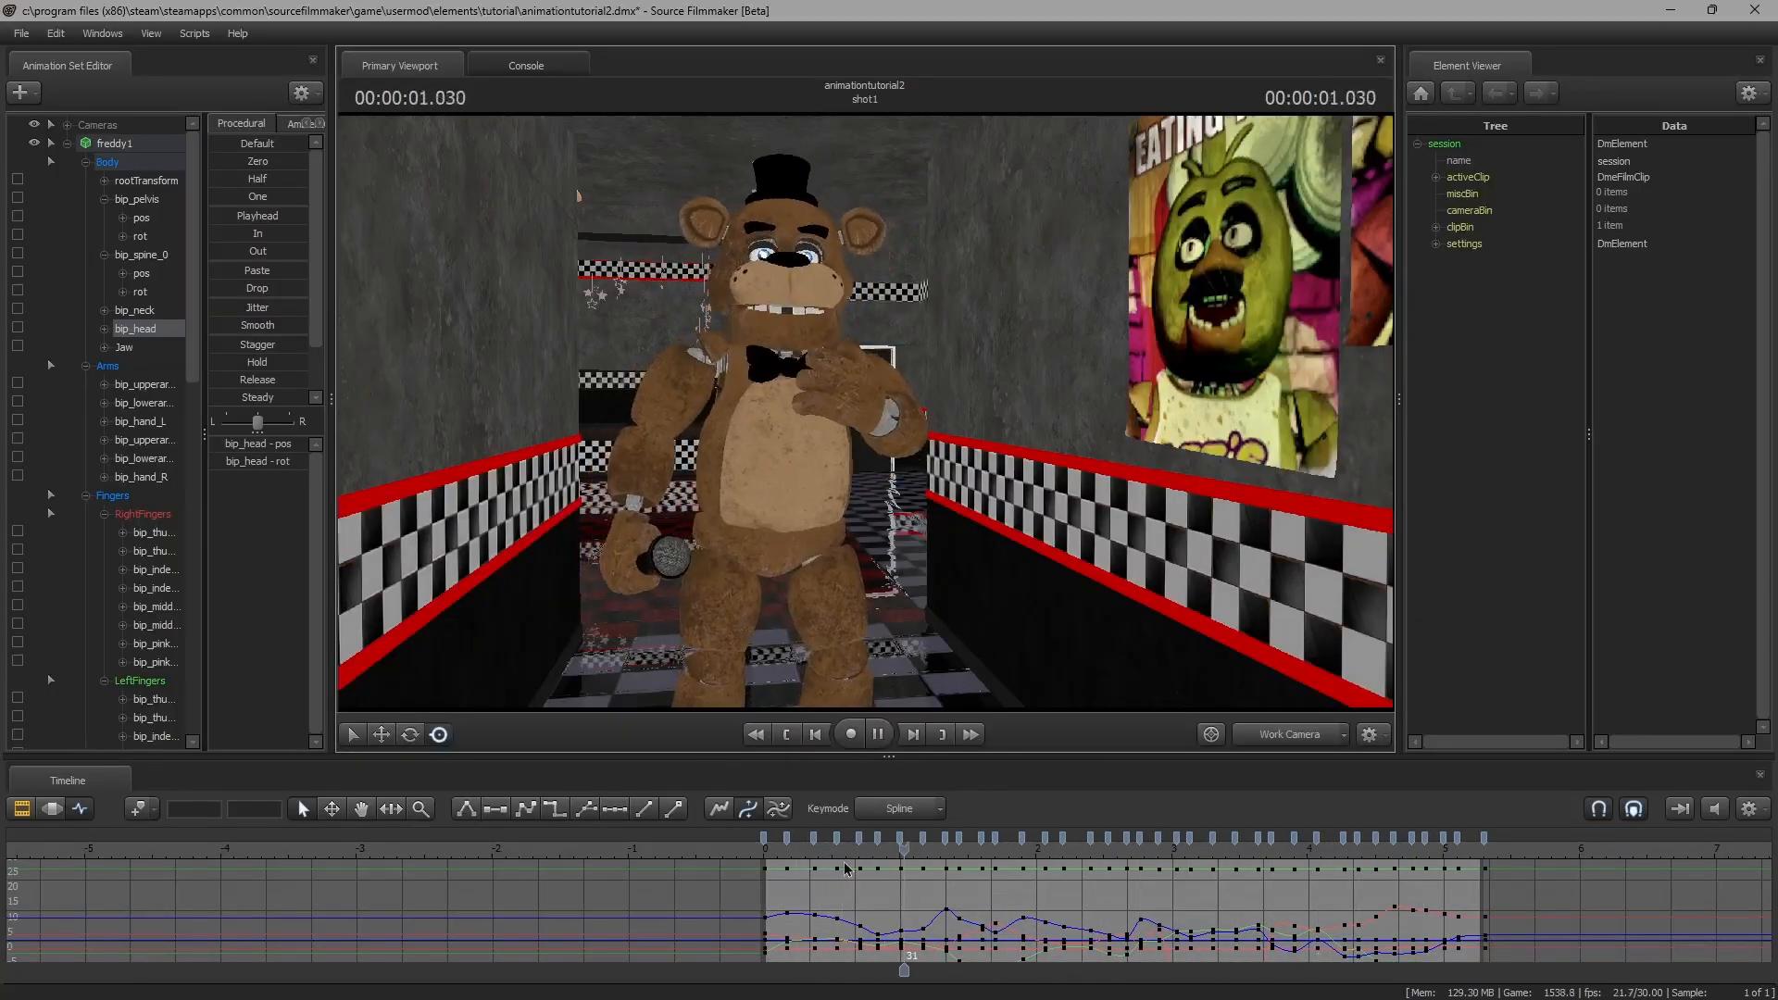
# Rotate and keyframe bip_upperarm_L at intervals from the shot start onward so the left upper arm follows the voiceline
pyautogui.click(1131, 840)
pyautogui.press('Right')
pyautogui.press('Right')
pyautogui.press('Right')
pyautogui.press('Right')
pyautogui.press('Right')
pyautogui.press('Right')
pyautogui.press('Right')
pyautogui.press('Right')
pyautogui.press('Right')
pyautogui.press('Right')
pyautogui.press('Right')
pyautogui.press('Right')
pyautogui.press('Right')
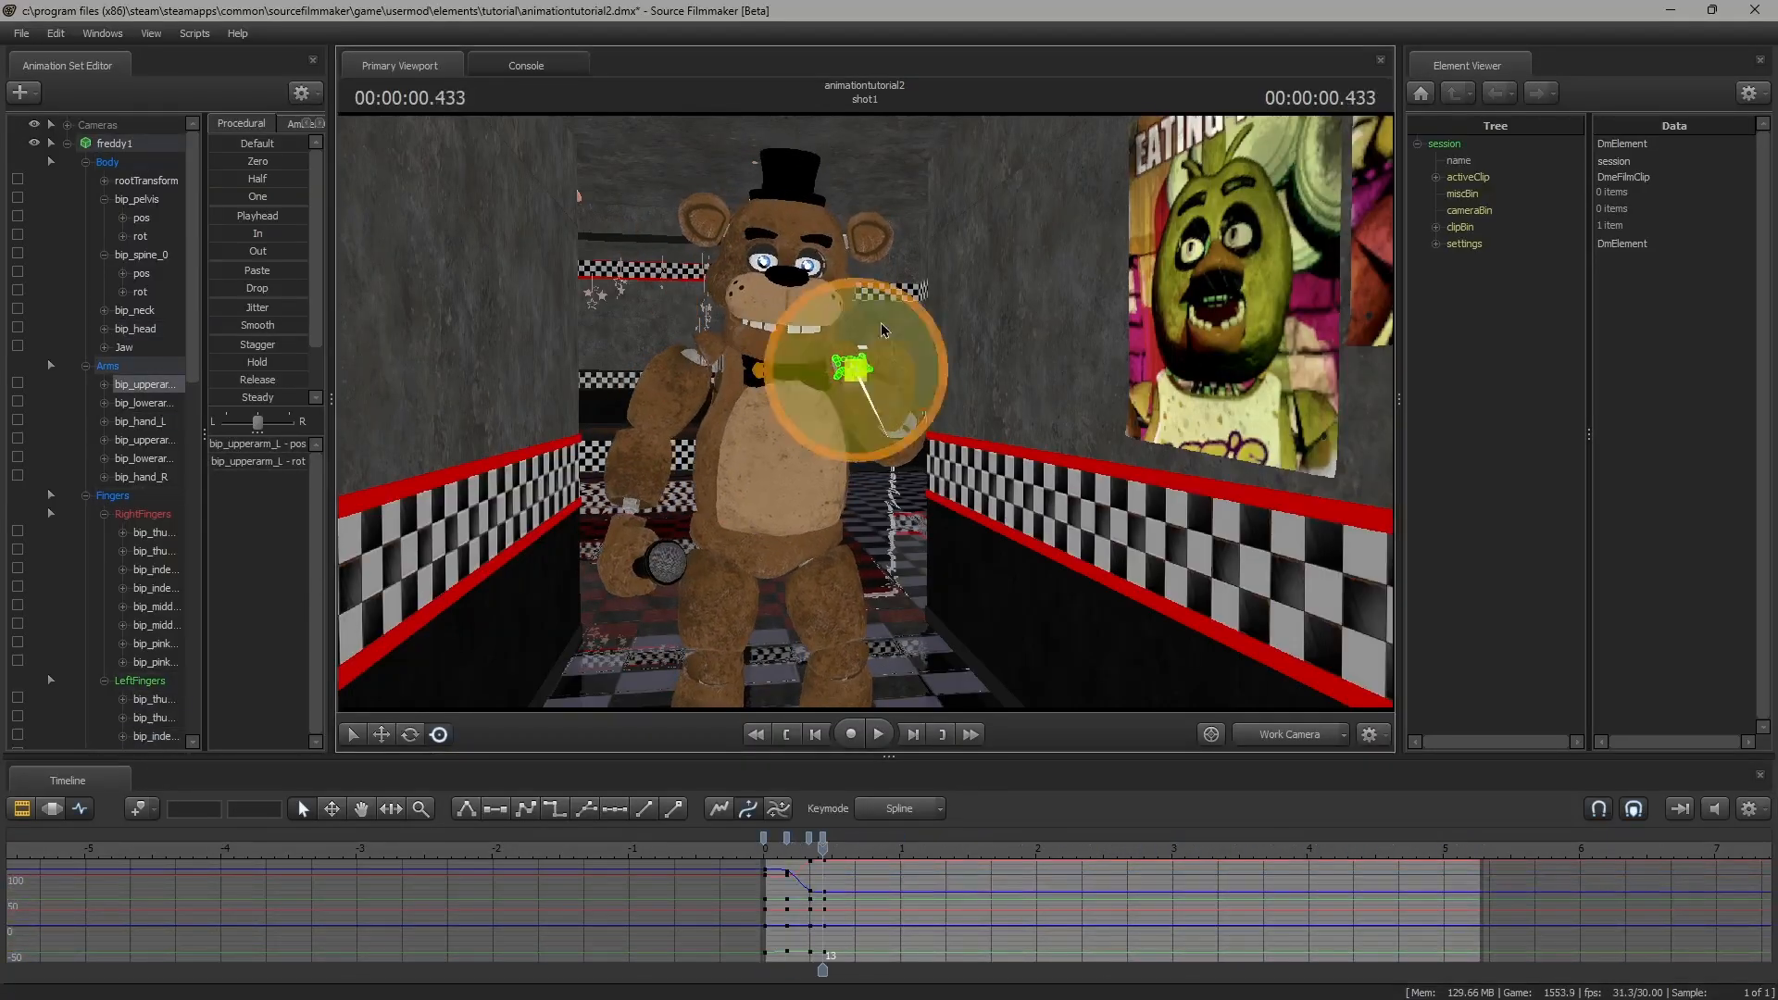
pyautogui.press('Right')
pyautogui.press('Right')
pyautogui.press('Right')
pyautogui.press('Right')
pyautogui.press('Right')
pyautogui.press('Right')
pyautogui.press('Right')
pyautogui.press('Right')
pyautogui.press('Right')
pyautogui.press('Right')
pyautogui.press('Right')
pyautogui.press('Right')
pyautogui.press('Right')
pyautogui.press('Right')
pyautogui.press('Right')
pyautogui.press('Right')
pyautogui.press('Right')
pyautogui.press('Right')
pyautogui.press('Right')
pyautogui.press('Right')
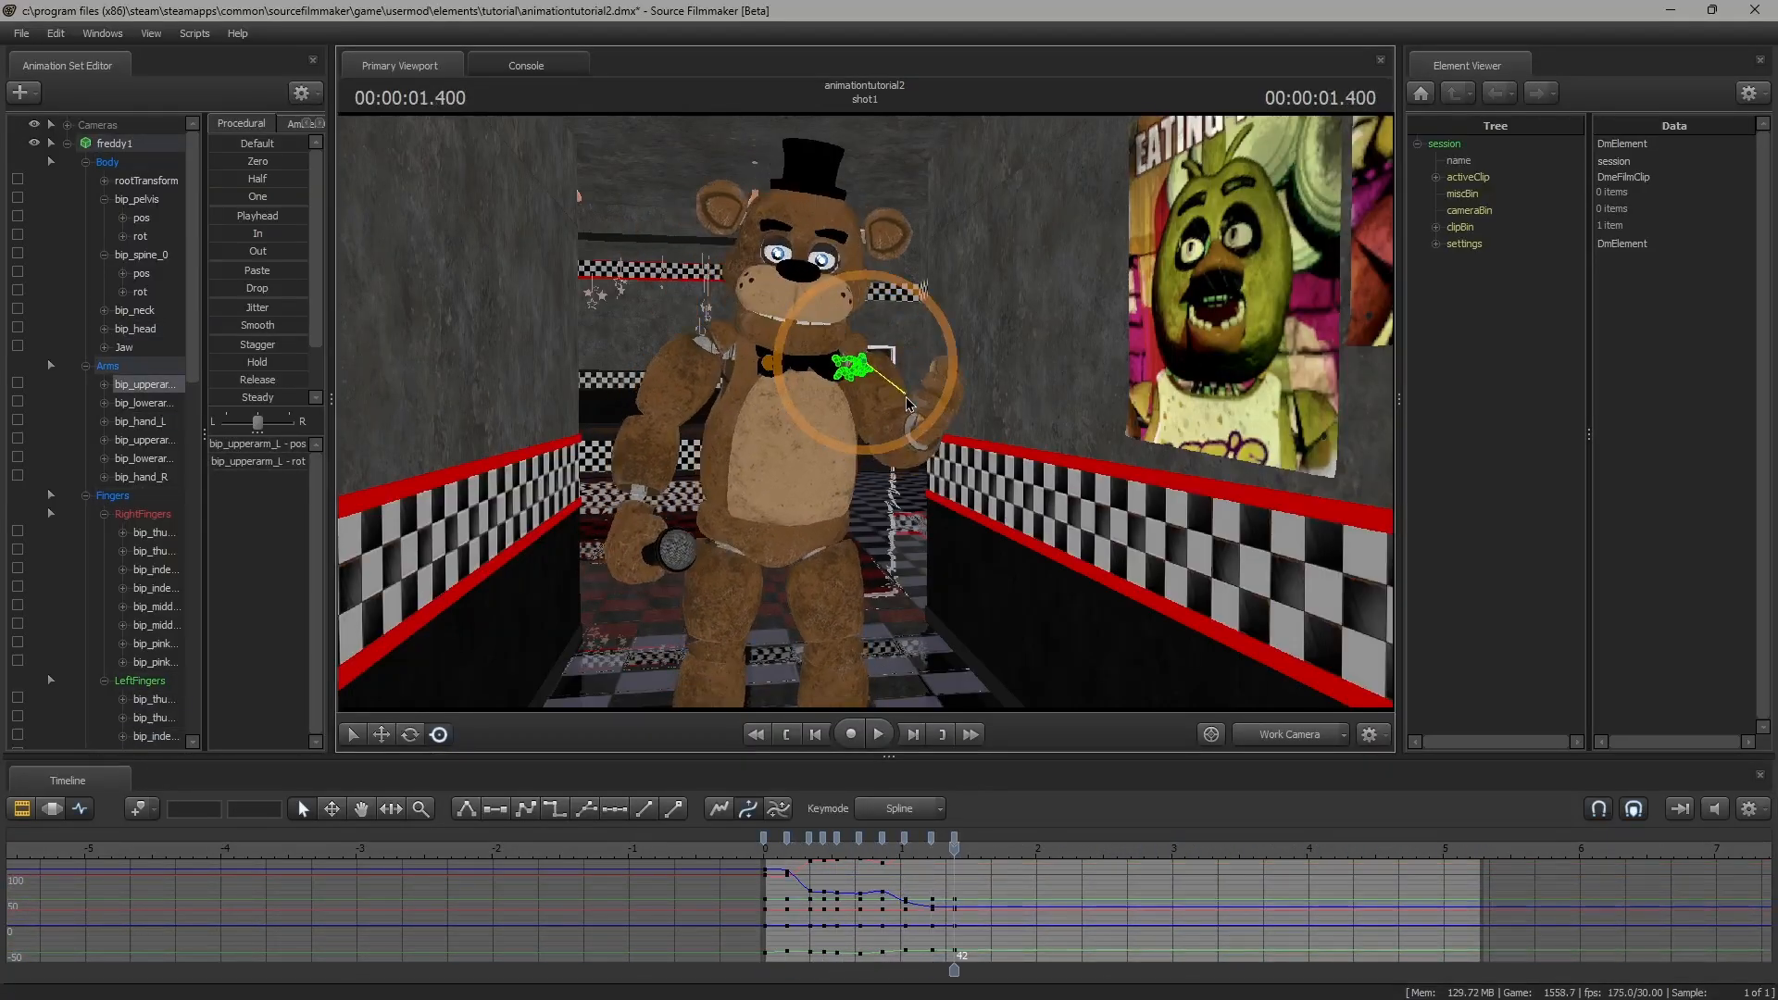
pyautogui.press('Right')
pyautogui.press('Right')
pyautogui.press('Right')
pyautogui.press('Right')
pyautogui.press('Right')
pyautogui.press('Right')
pyautogui.press('Right')
pyautogui.press('Right')
pyautogui.press('Right')
pyautogui.press('Right')
pyautogui.press('Right')
pyautogui.press('Right')
pyautogui.press('Right')
pyautogui.press('Right')
pyautogui.press('Right')
pyautogui.press('Right')
pyautogui.press('Right')
pyautogui.press('Right')
# Rotate and keyframe bip_lowerarm_L and bip_hand_L at intervals so the left forearm and hand follow the voiceline
pyautogui.moveTo(889, 334); pyautogui.dragTo(875, 336)
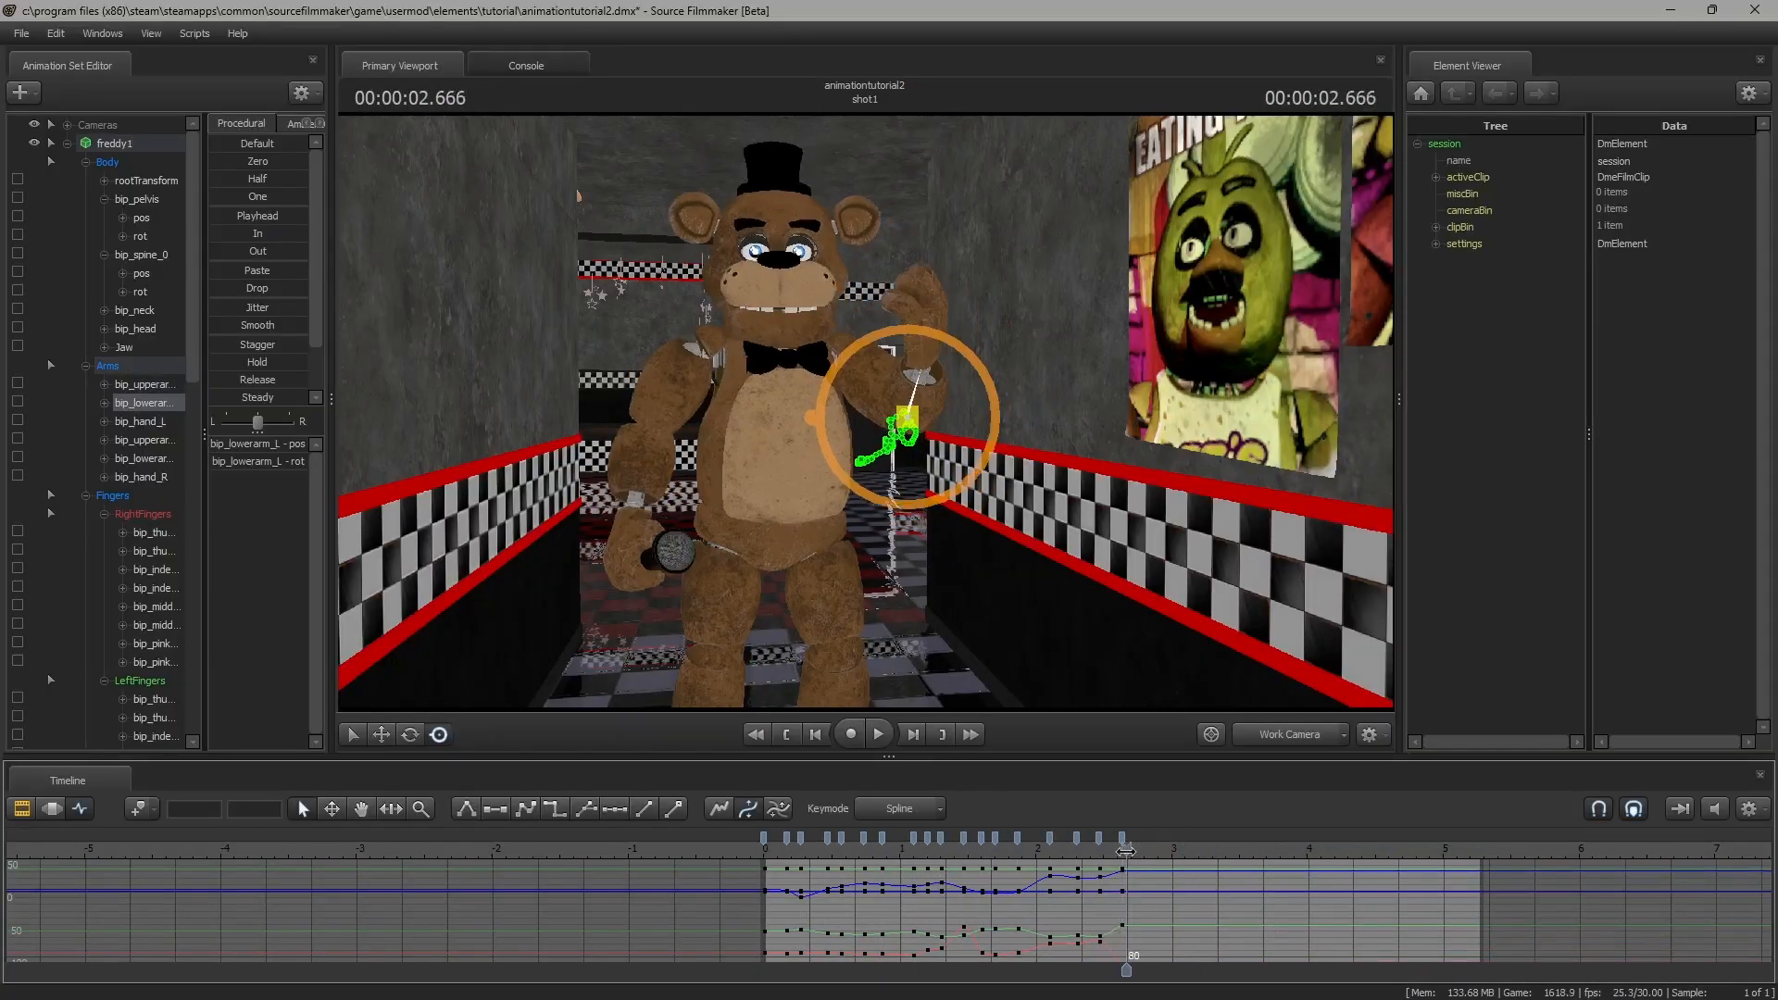
pyautogui.press('space')
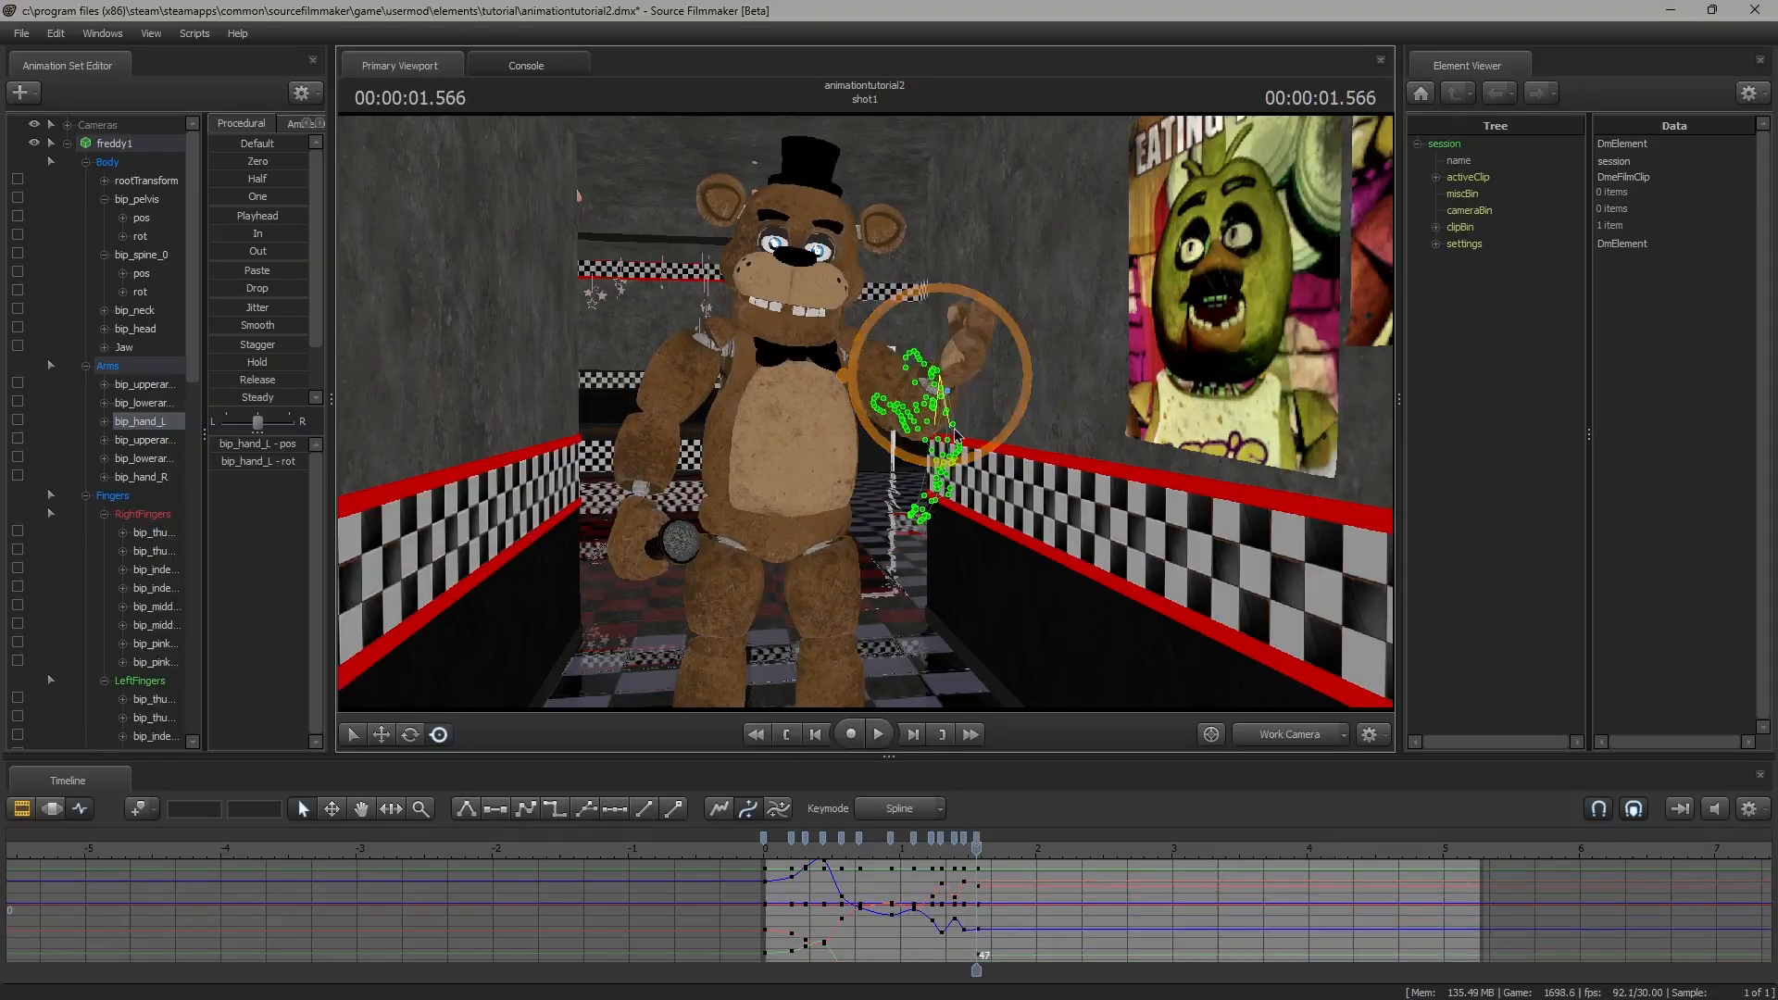
pyautogui.moveTo(985, 428); pyautogui.dragTo(930, 584)
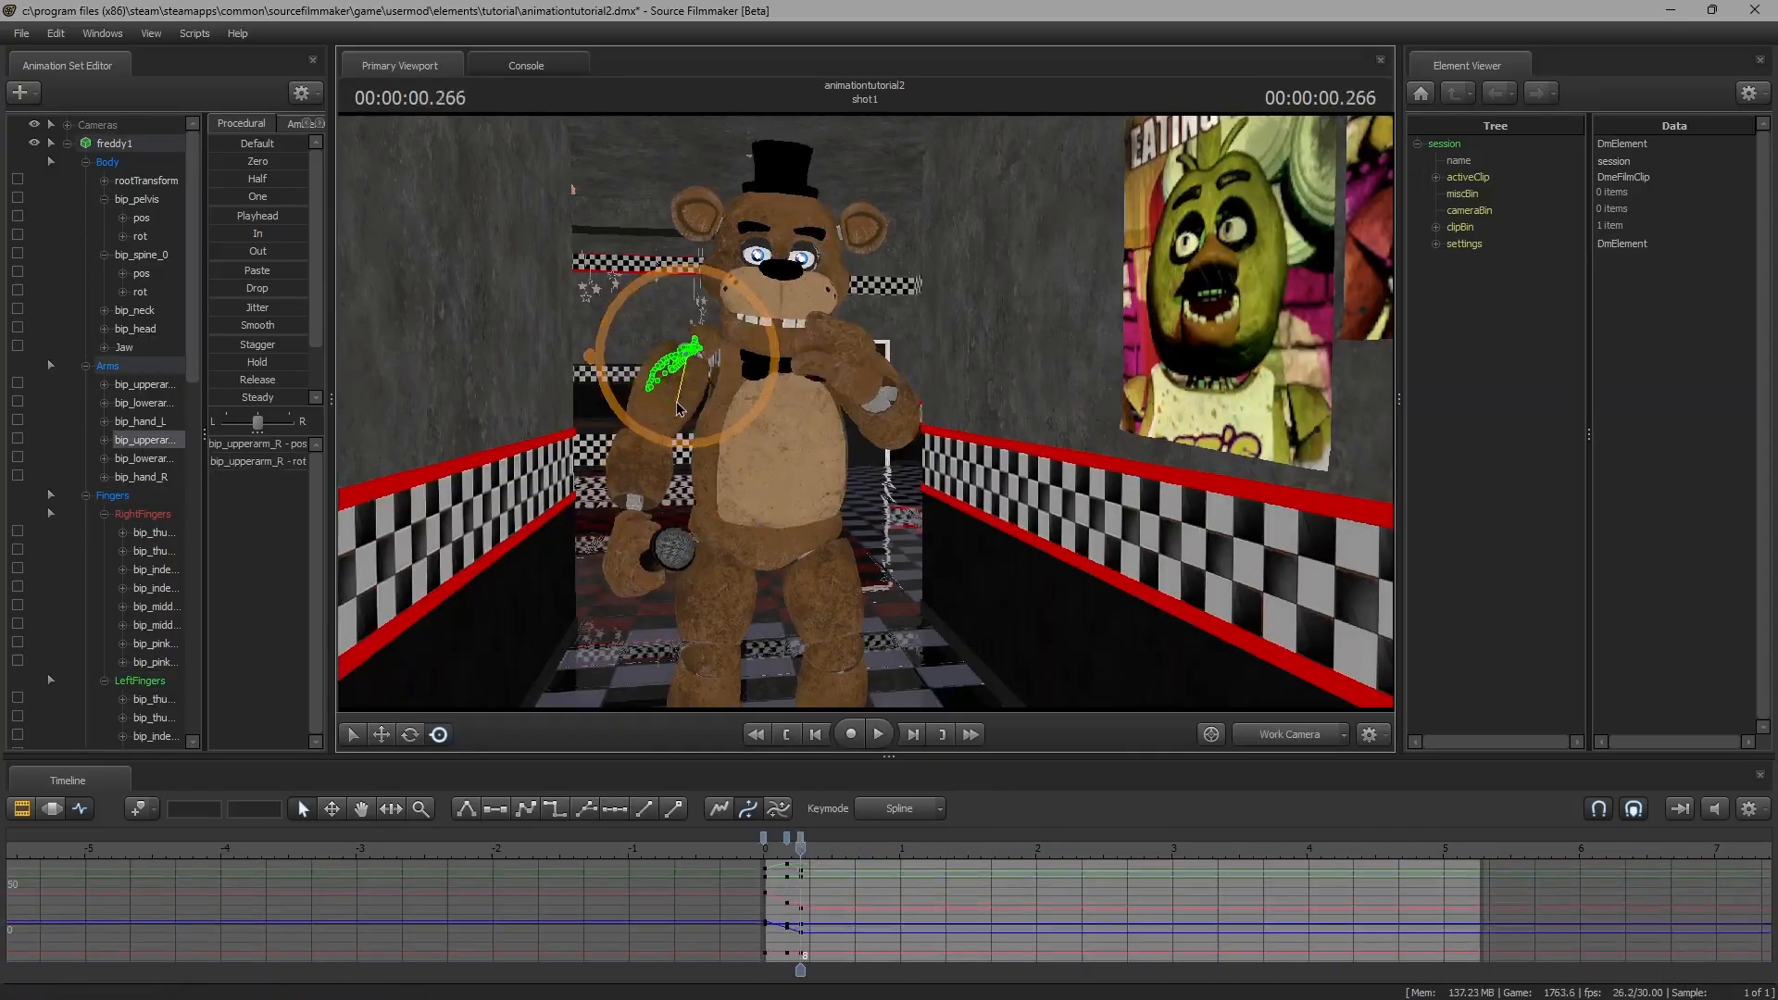
# Rotate and keyframe bip_upperarm_R and bip_lowerarm_R at intervals so the right arm follows the voiceline
pyautogui.moveTo(678, 408); pyautogui.dragTo(665, 421)
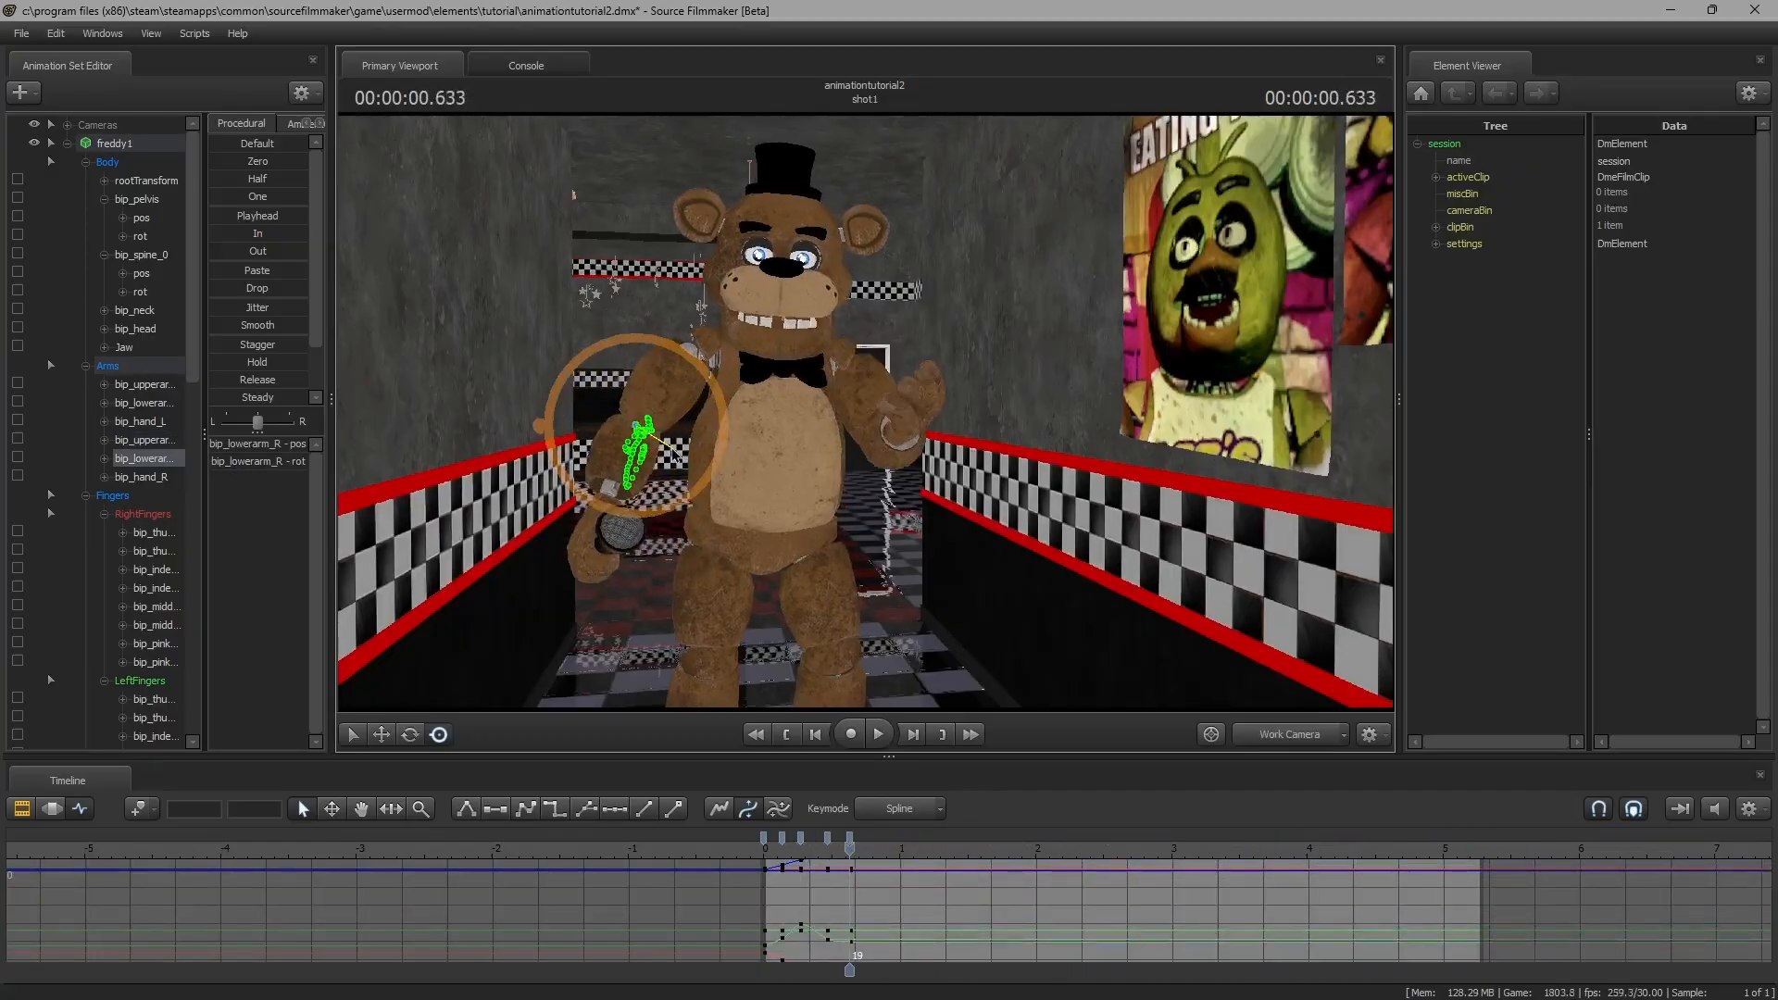
pyautogui.moveTo(675, 455); pyautogui.dragTo(627, 512)
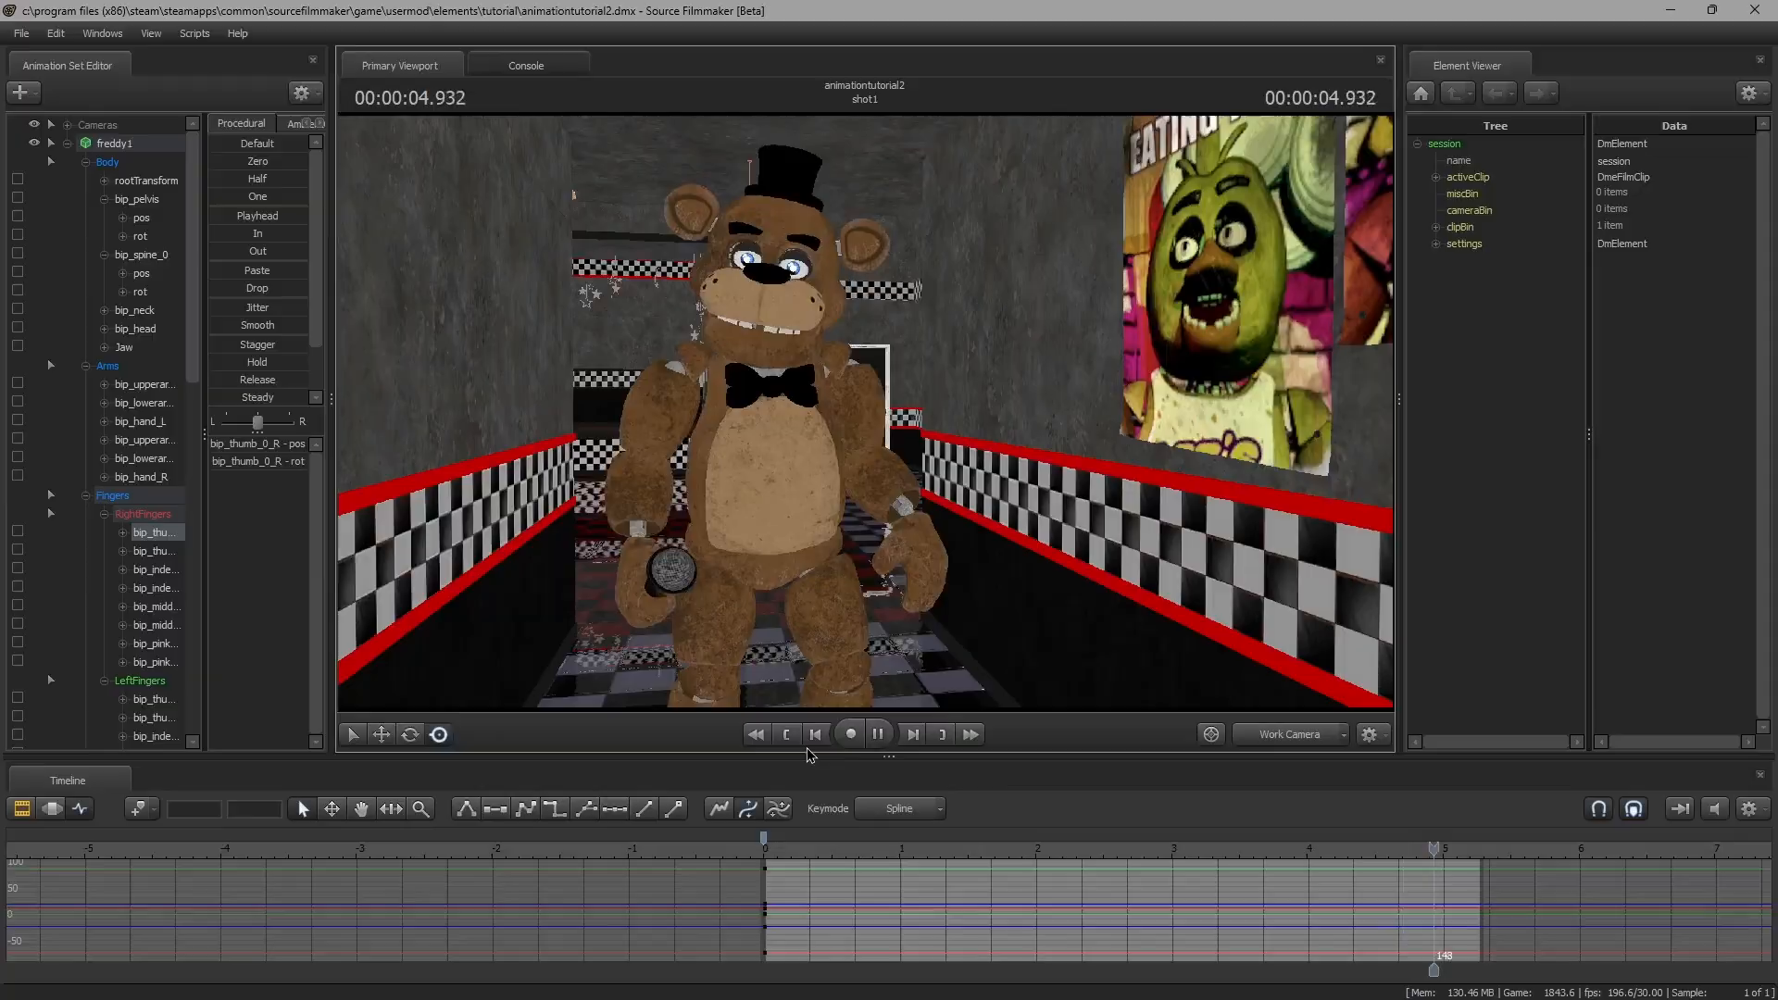
# Move and keyframe RIG_bip_foot_L into a forward step ending near 00:00:04.000, shifting its later keyframes earlier to tighten the timing
pyautogui.moveTo(639, 518)
pyautogui.mouseDown()
pyautogui.moveTo(619, 578)
pyautogui.moveTo(645, 611)
pyautogui.mouseUp()
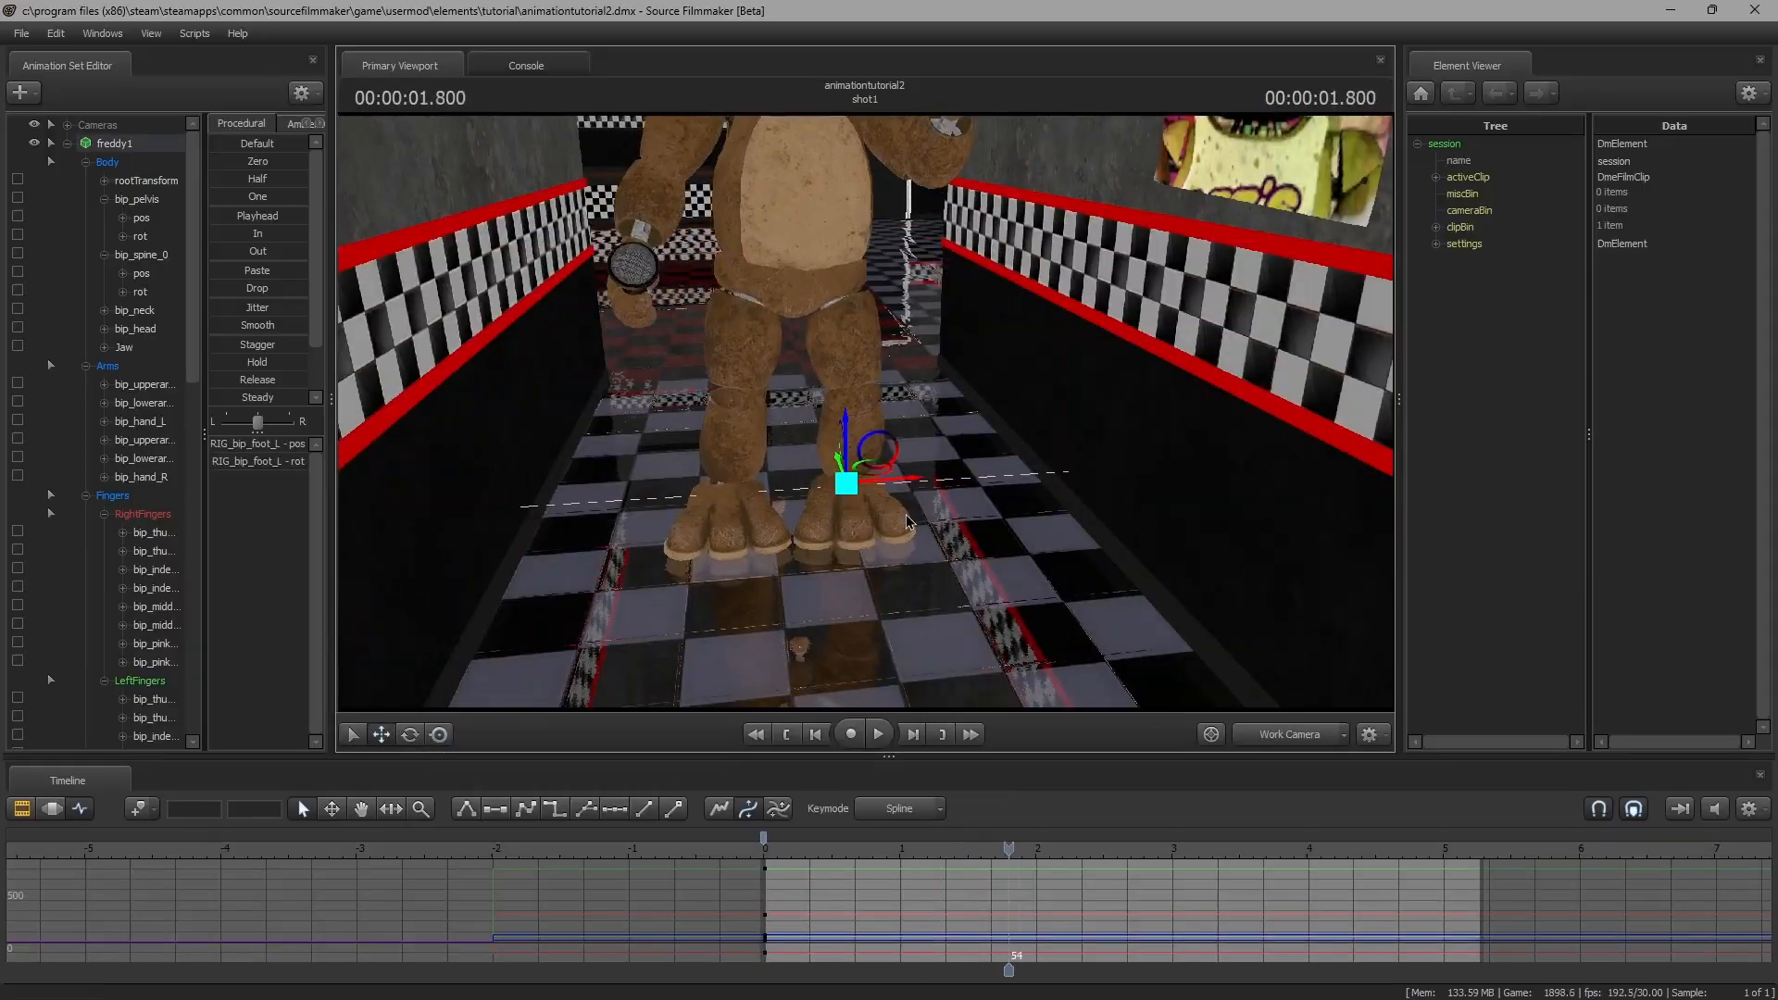
pyautogui.moveTo(845, 468); pyautogui.dragTo(848, 470)
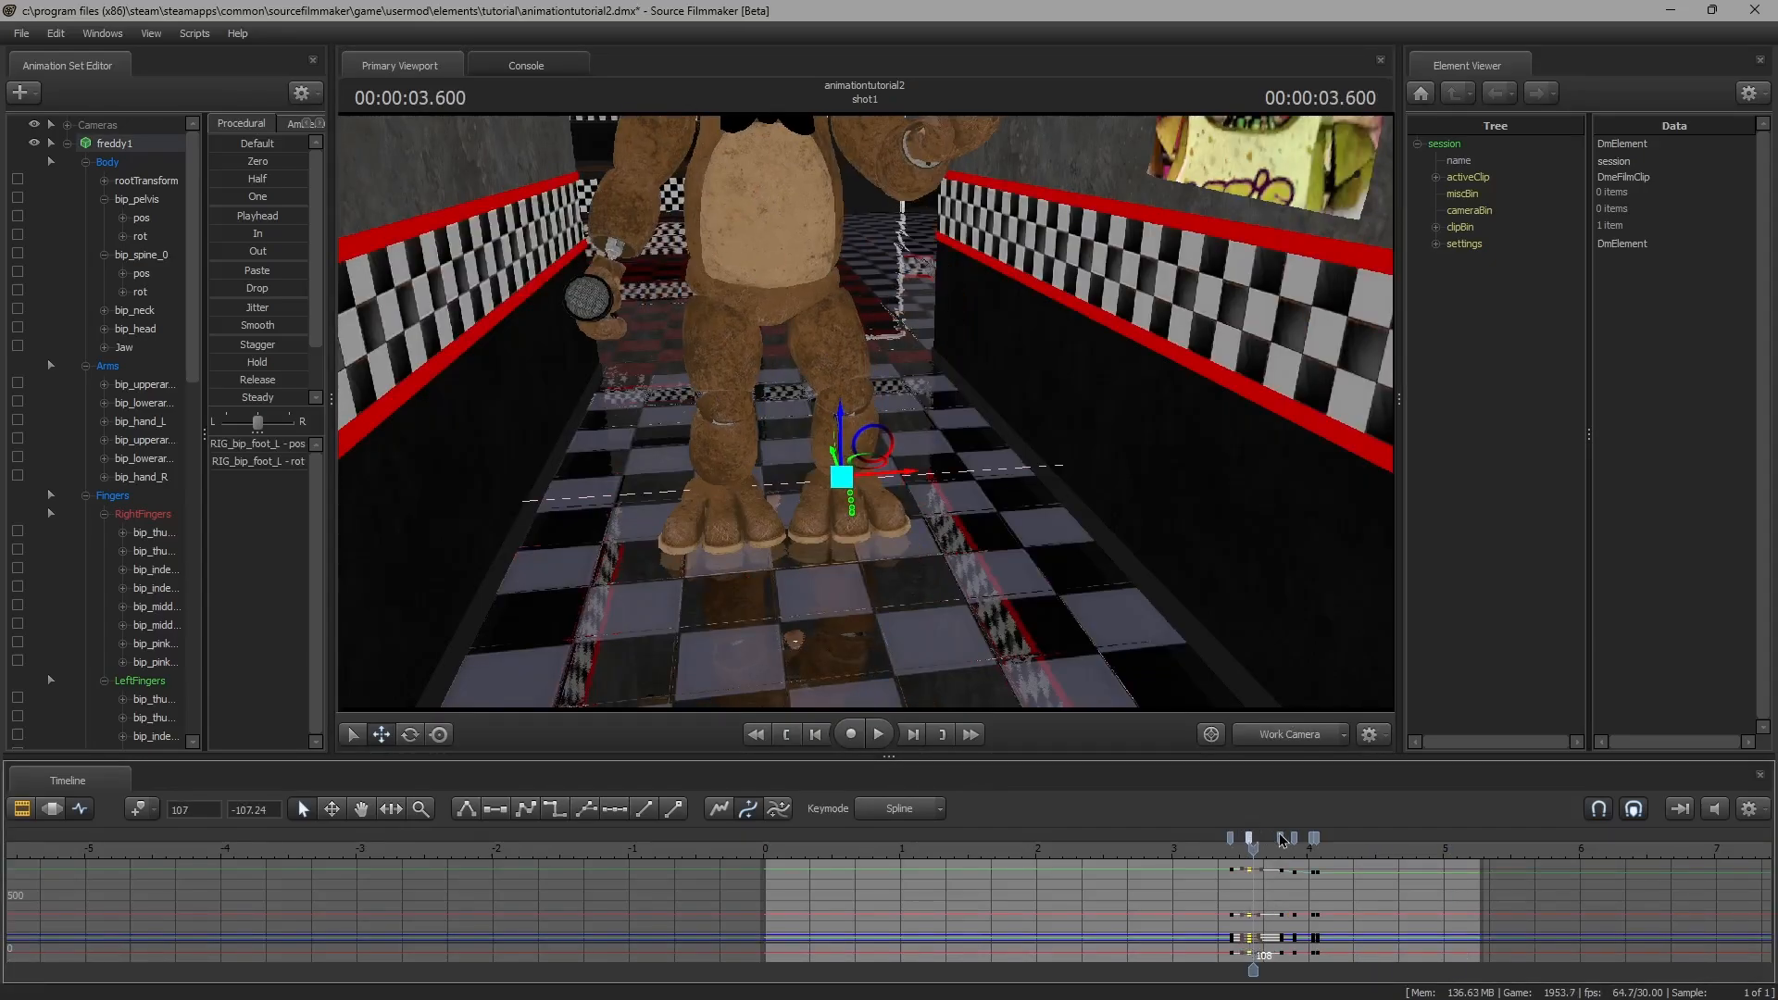
pyautogui.moveTo(1282, 840); pyautogui.dragTo(1268, 839)
pyautogui.press('Left')
pyautogui.press('Left')
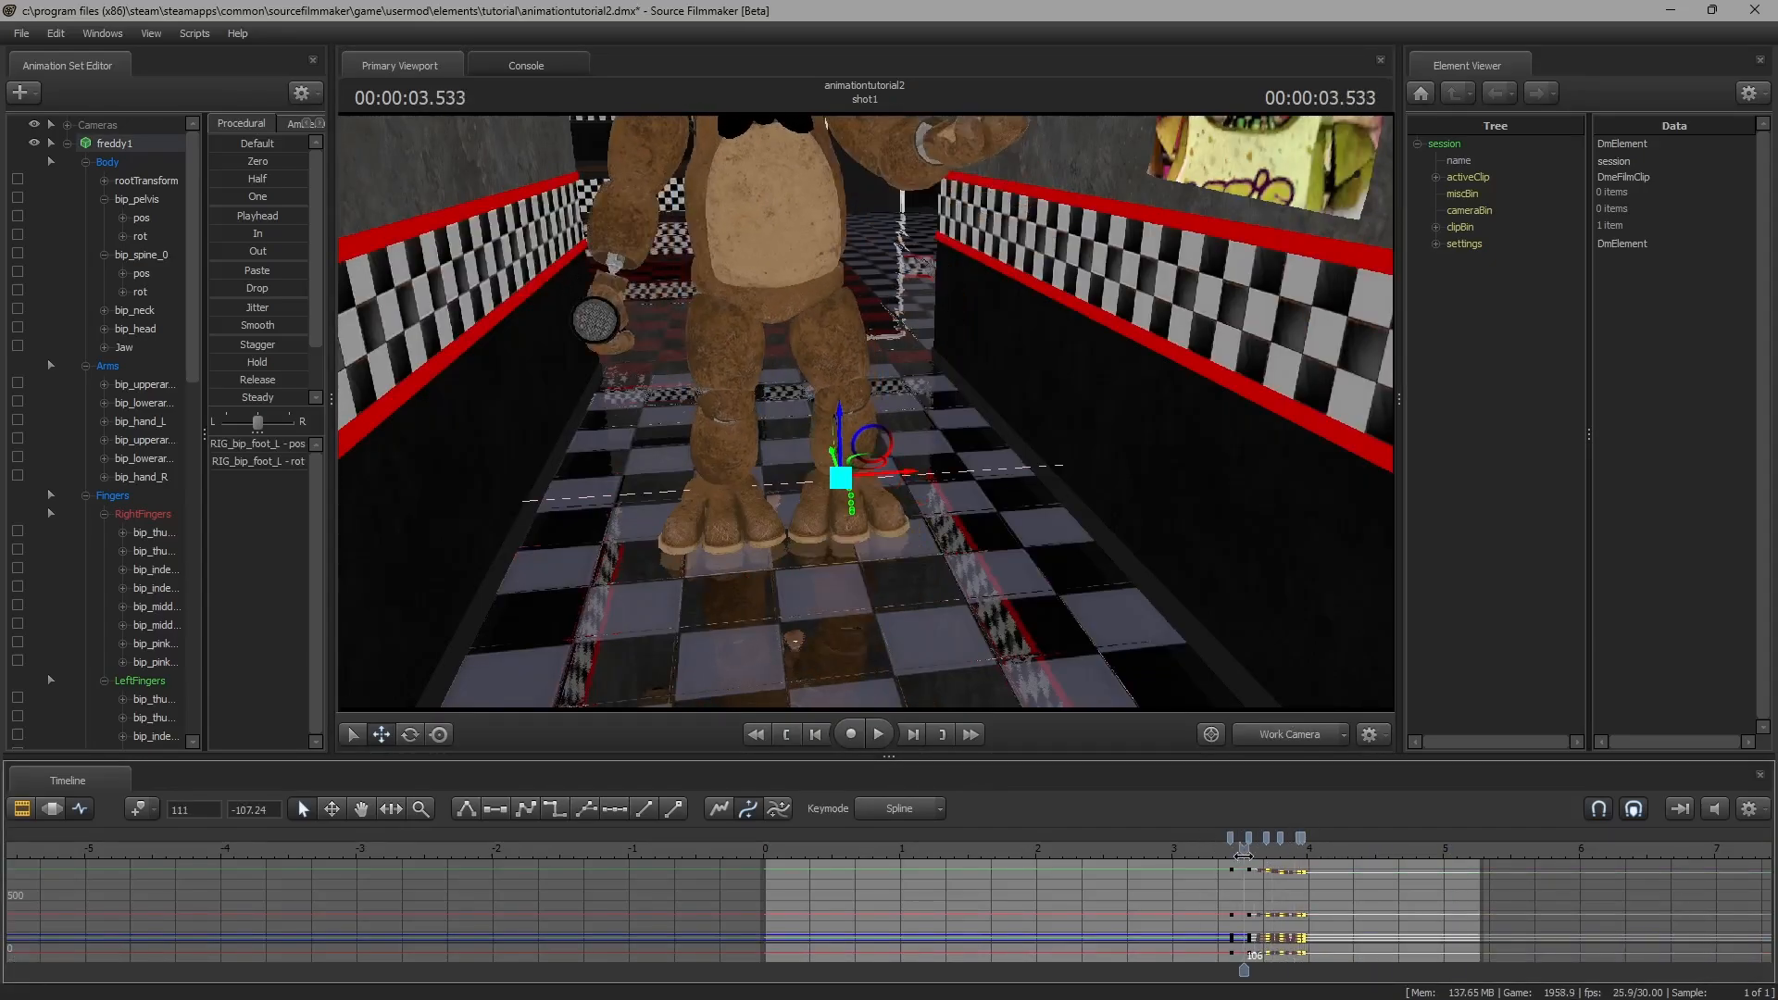
# Work through the left foot's step frame by frame up to 00:00:04.000 and adjust RIG_bip_foot_L with the Rotate tool
pyautogui.press('Right')
pyautogui.press('Right')
pyautogui.press('Right')
pyautogui.press('Right')
pyautogui.press('Right')
pyautogui.press('e')
pyautogui.press('Right')
pyautogui.press('Right')
pyautogui.press('Right')
pyautogui.press('Right')
pyautogui.press('Right')
pyautogui.click(1306, 848)
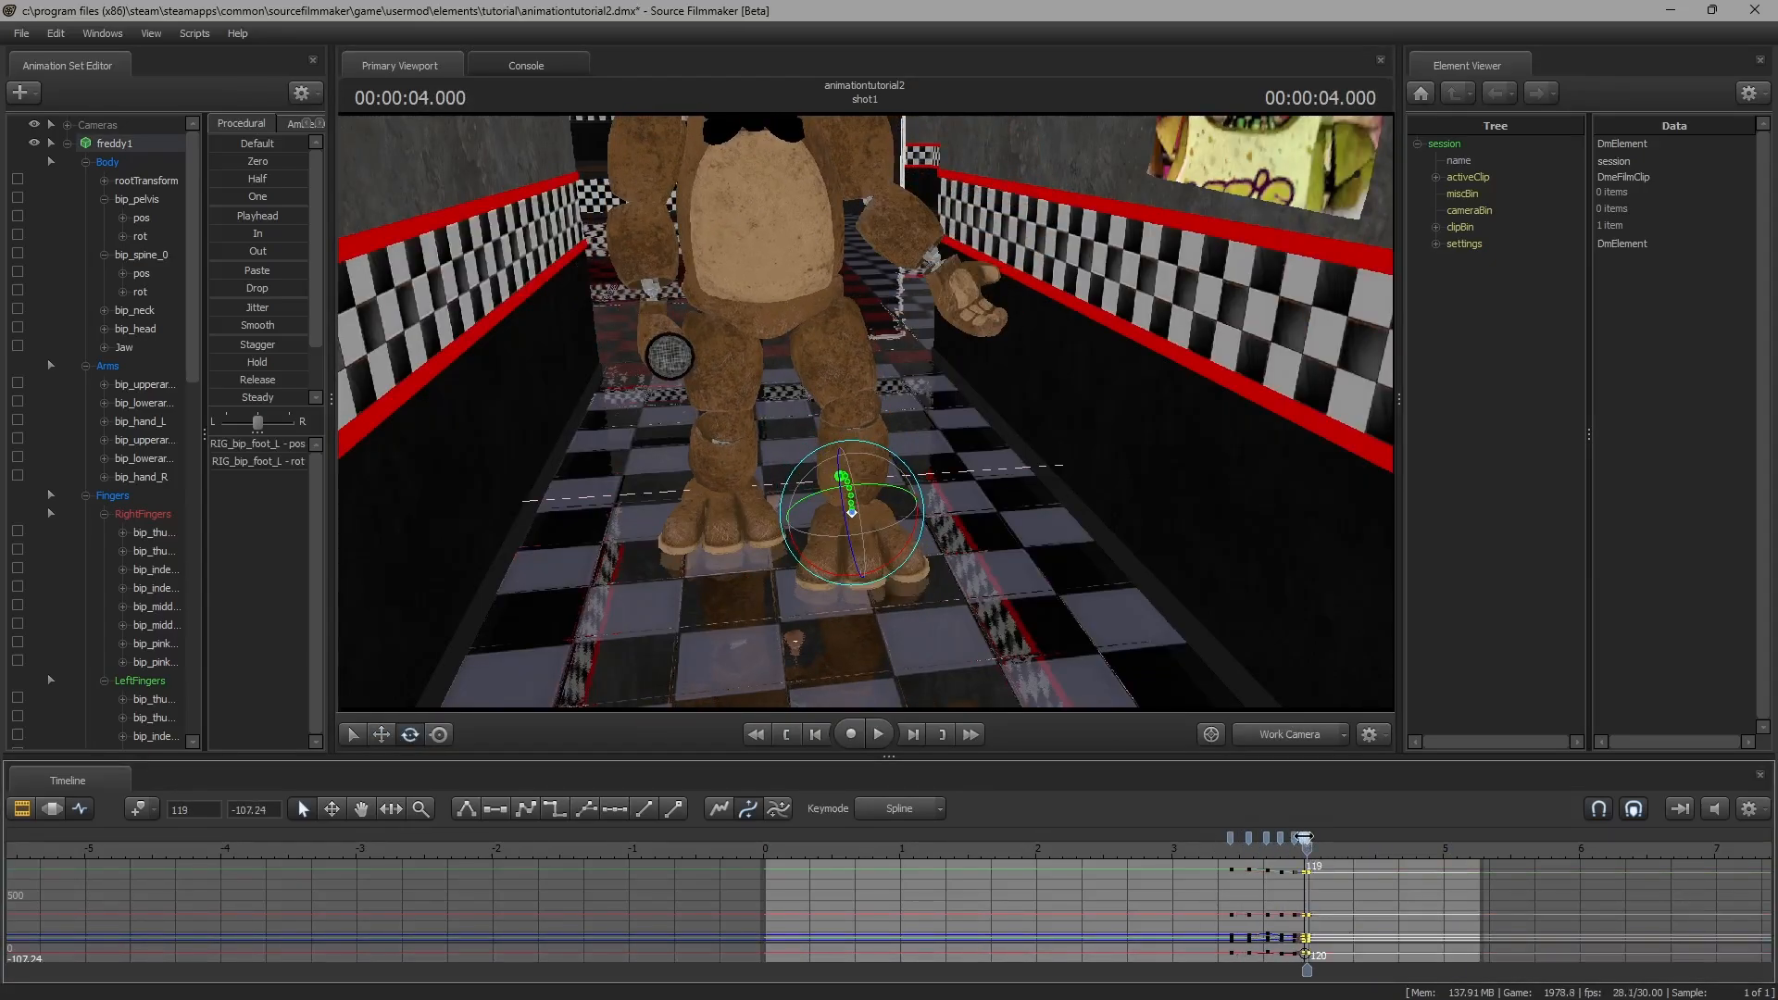
# Play back the left foot's step from shortly before it starts to check the motion
pyautogui.click(1203, 846)
pyautogui.press('space')
pyautogui.press('space')
pyautogui.click(1218, 854)
pyautogui.press('space')
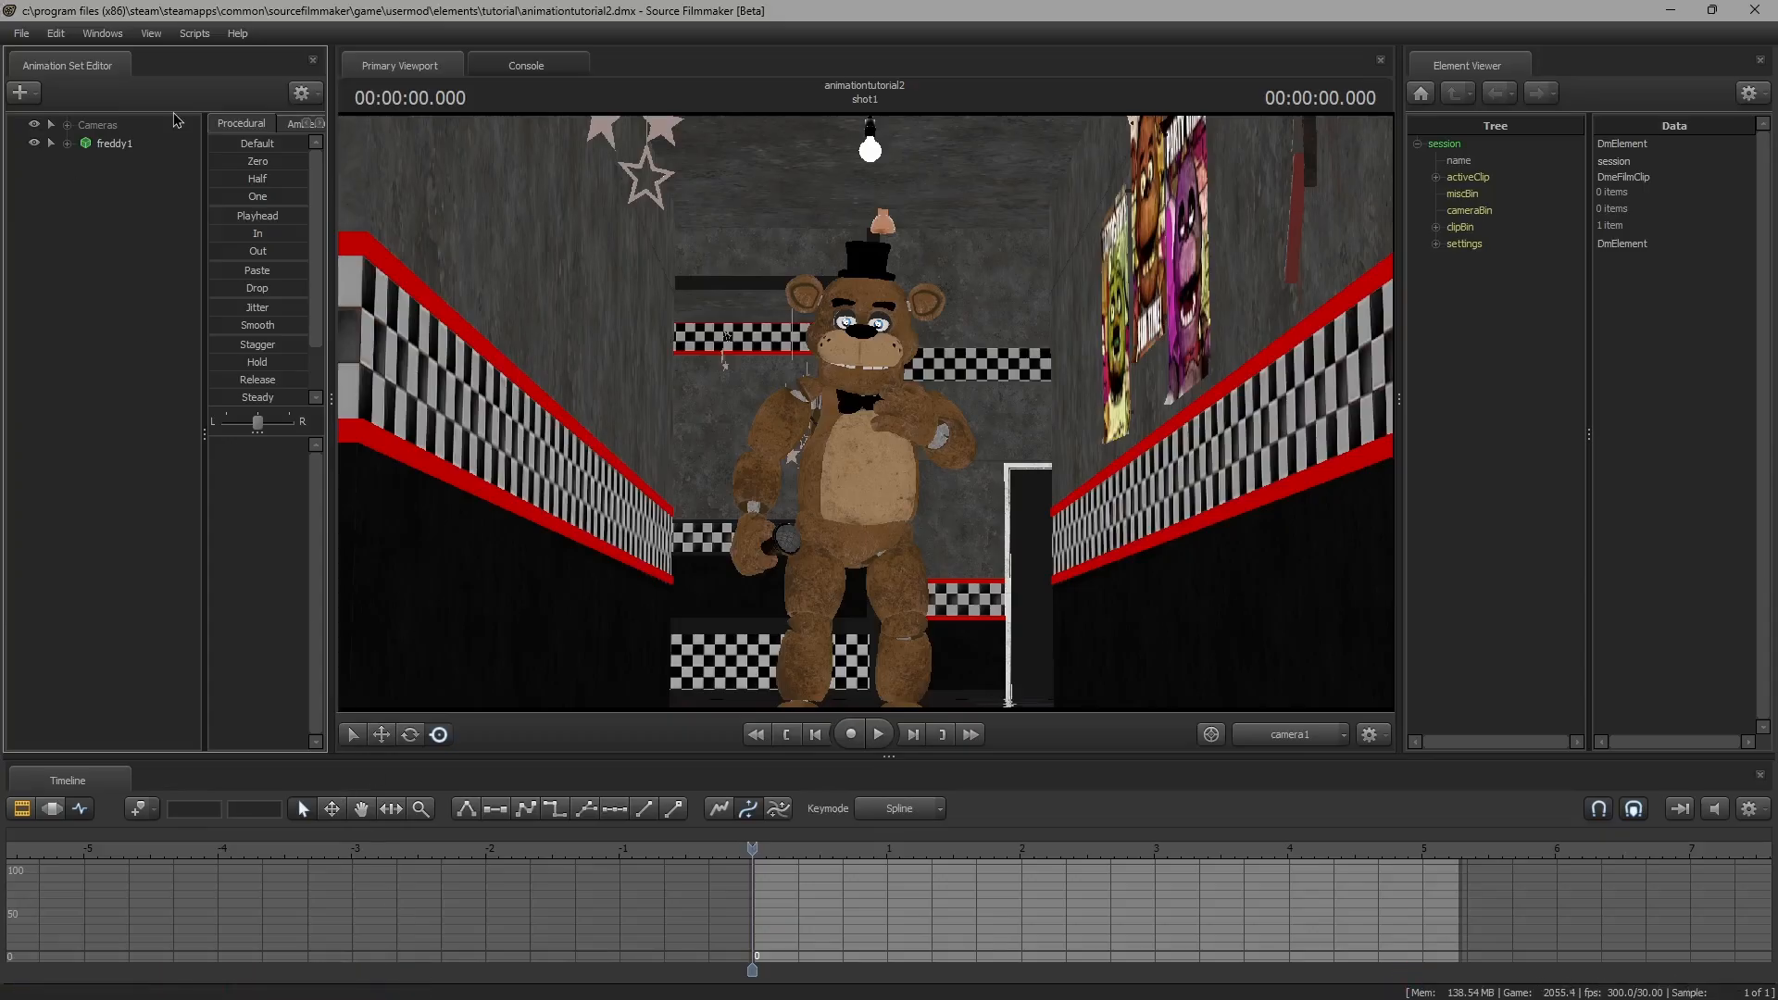
# Expand the Cameras group and select camera1 for animating
pyautogui.click(66, 124)
pyautogui.click(151, 145)
# Try moving camera1 in the Motion Editor and the Graph Editor, undoing each camera move
pyautogui.click(32, 811)
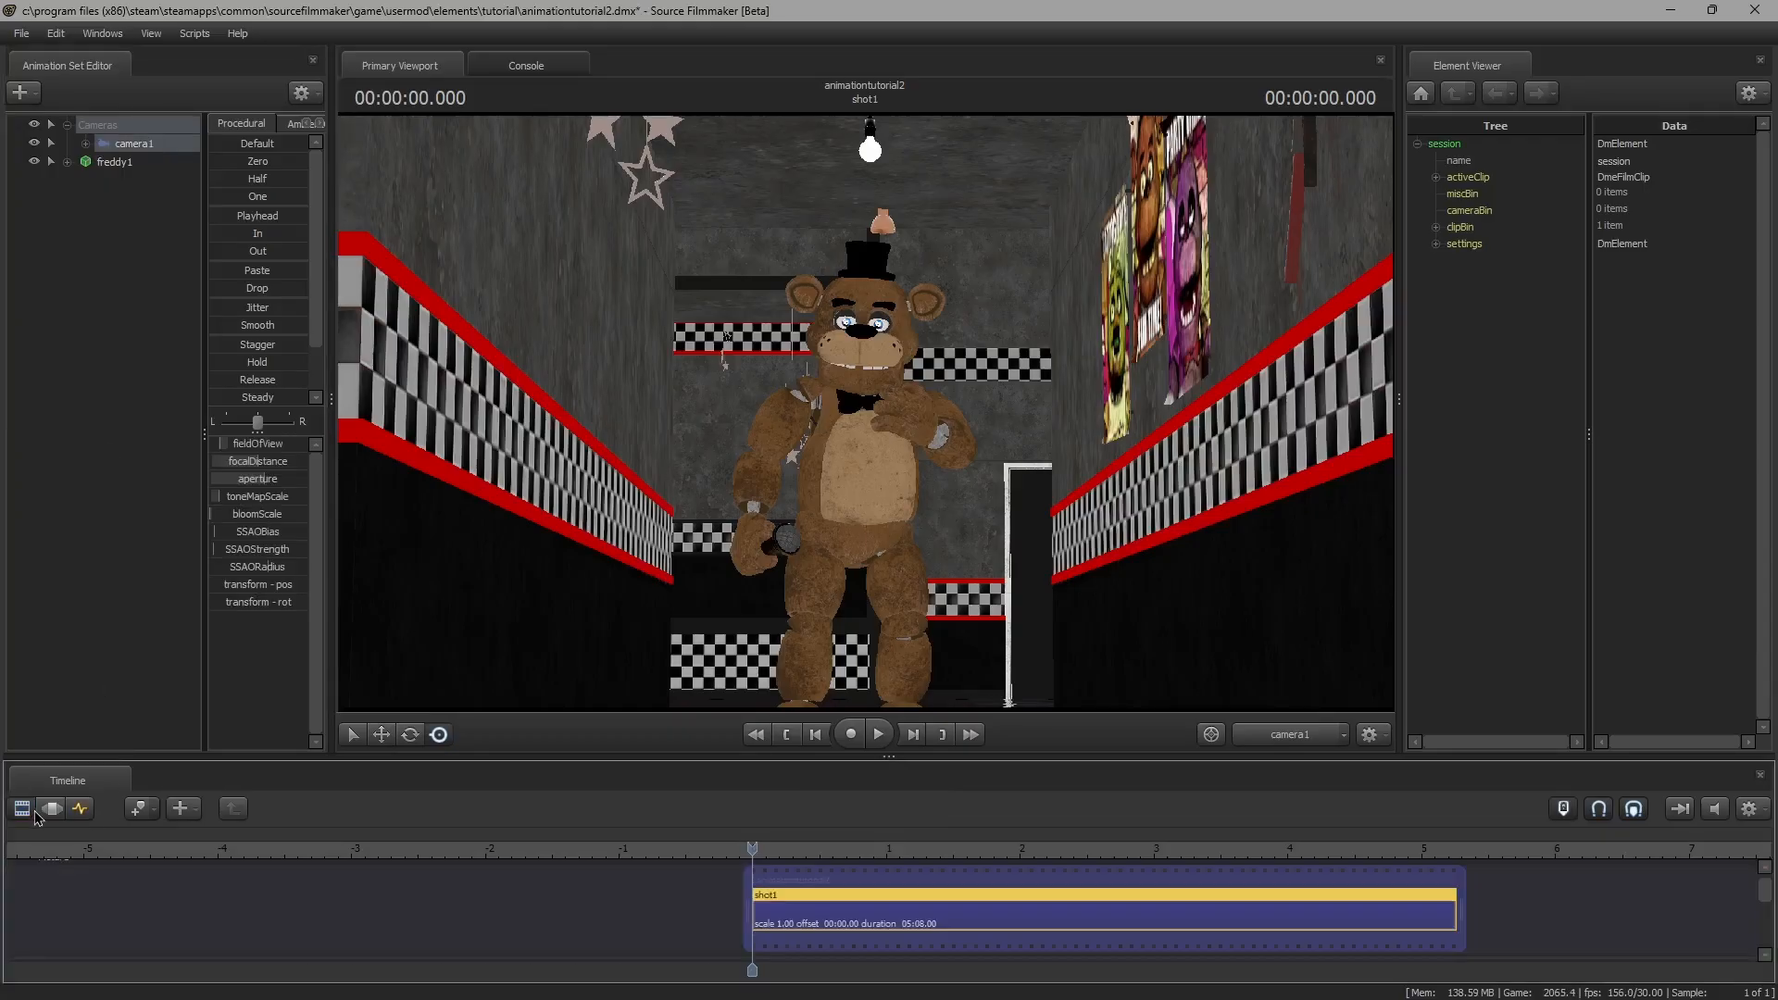
pyautogui.press('Return')
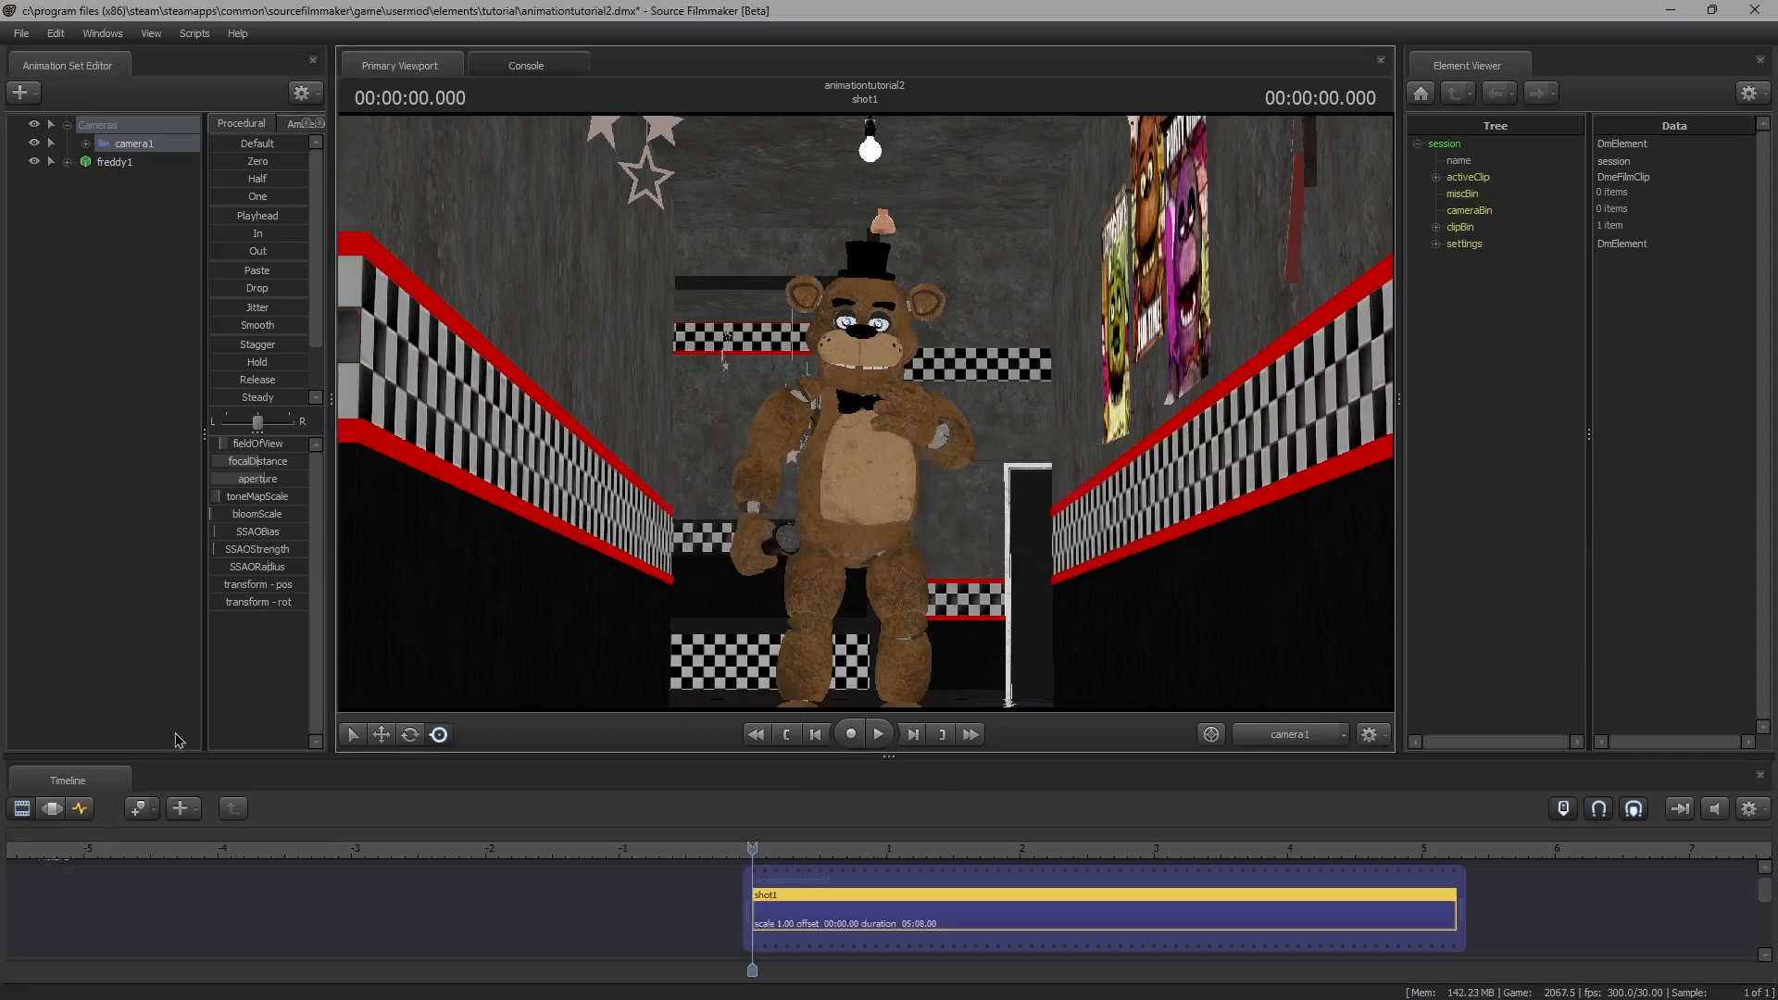
pyautogui.click(51, 808)
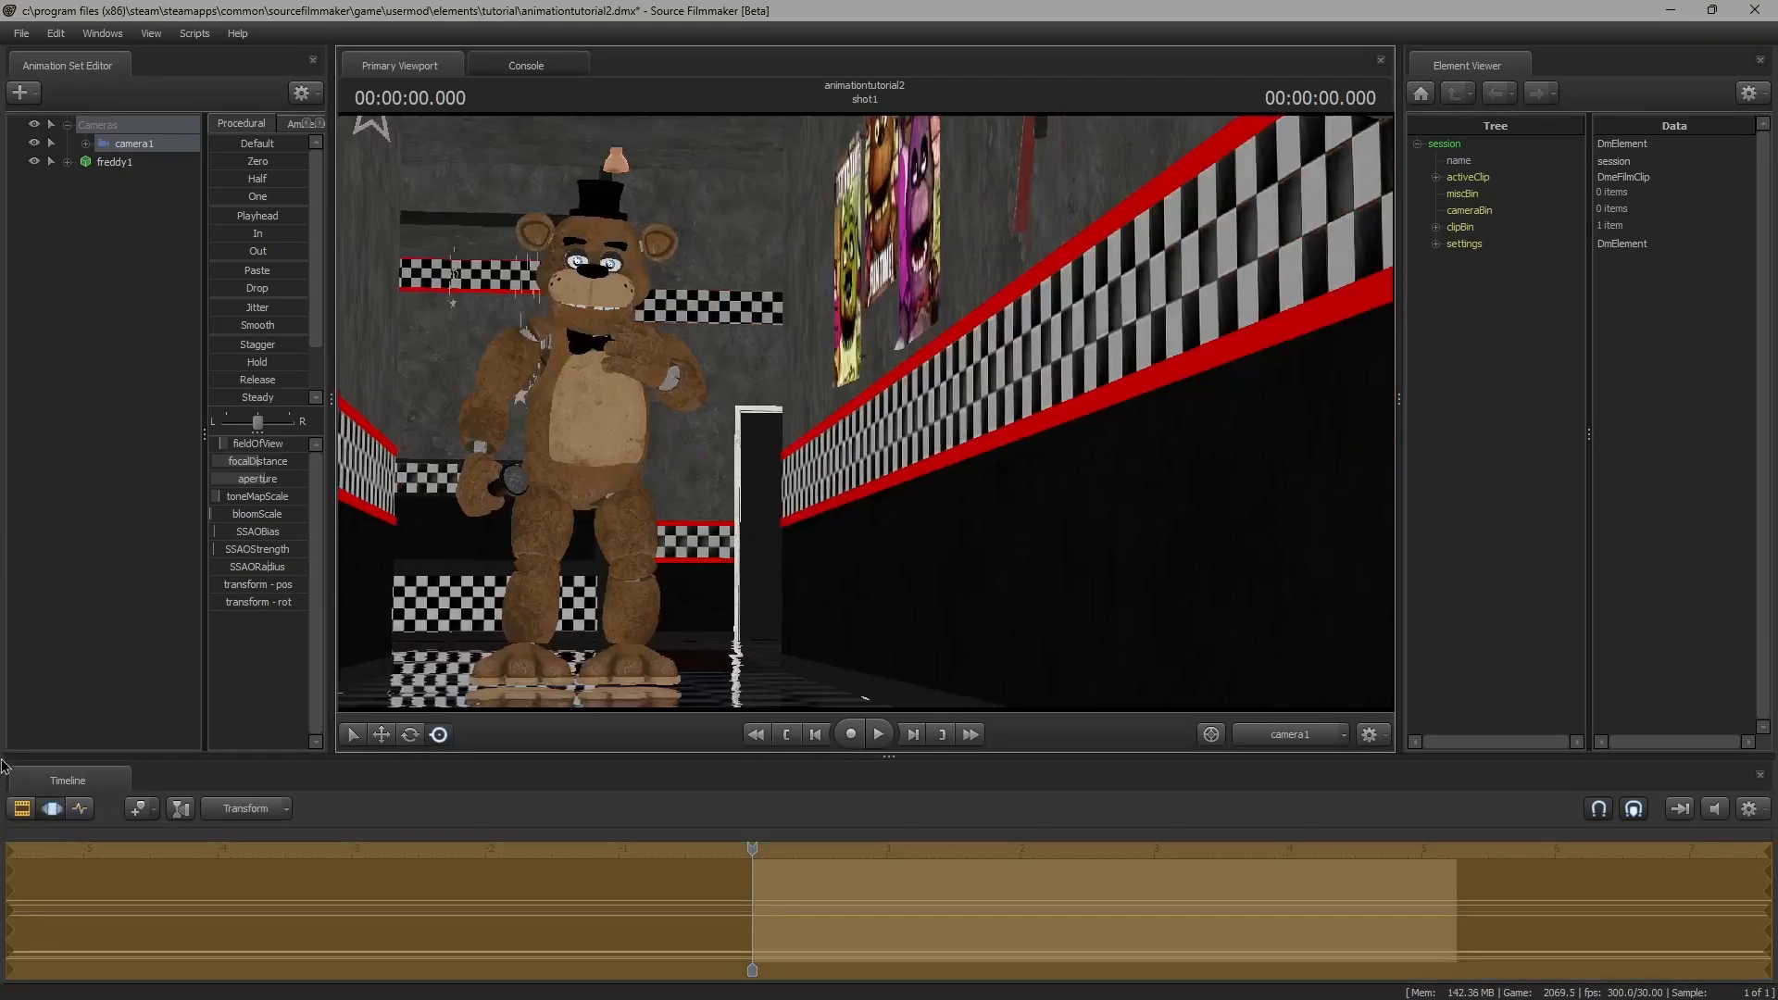
pyautogui.hotkey('ctrl', 'z')
pyautogui.click(79, 809)
pyautogui.moveTo(788, 561)
pyautogui.mouseDown()
pyautogui.moveTo(868, 416)
pyautogui.moveTo(788, 561)
pyautogui.mouseUp()
pyautogui.hotkey('ctrl', 'z')
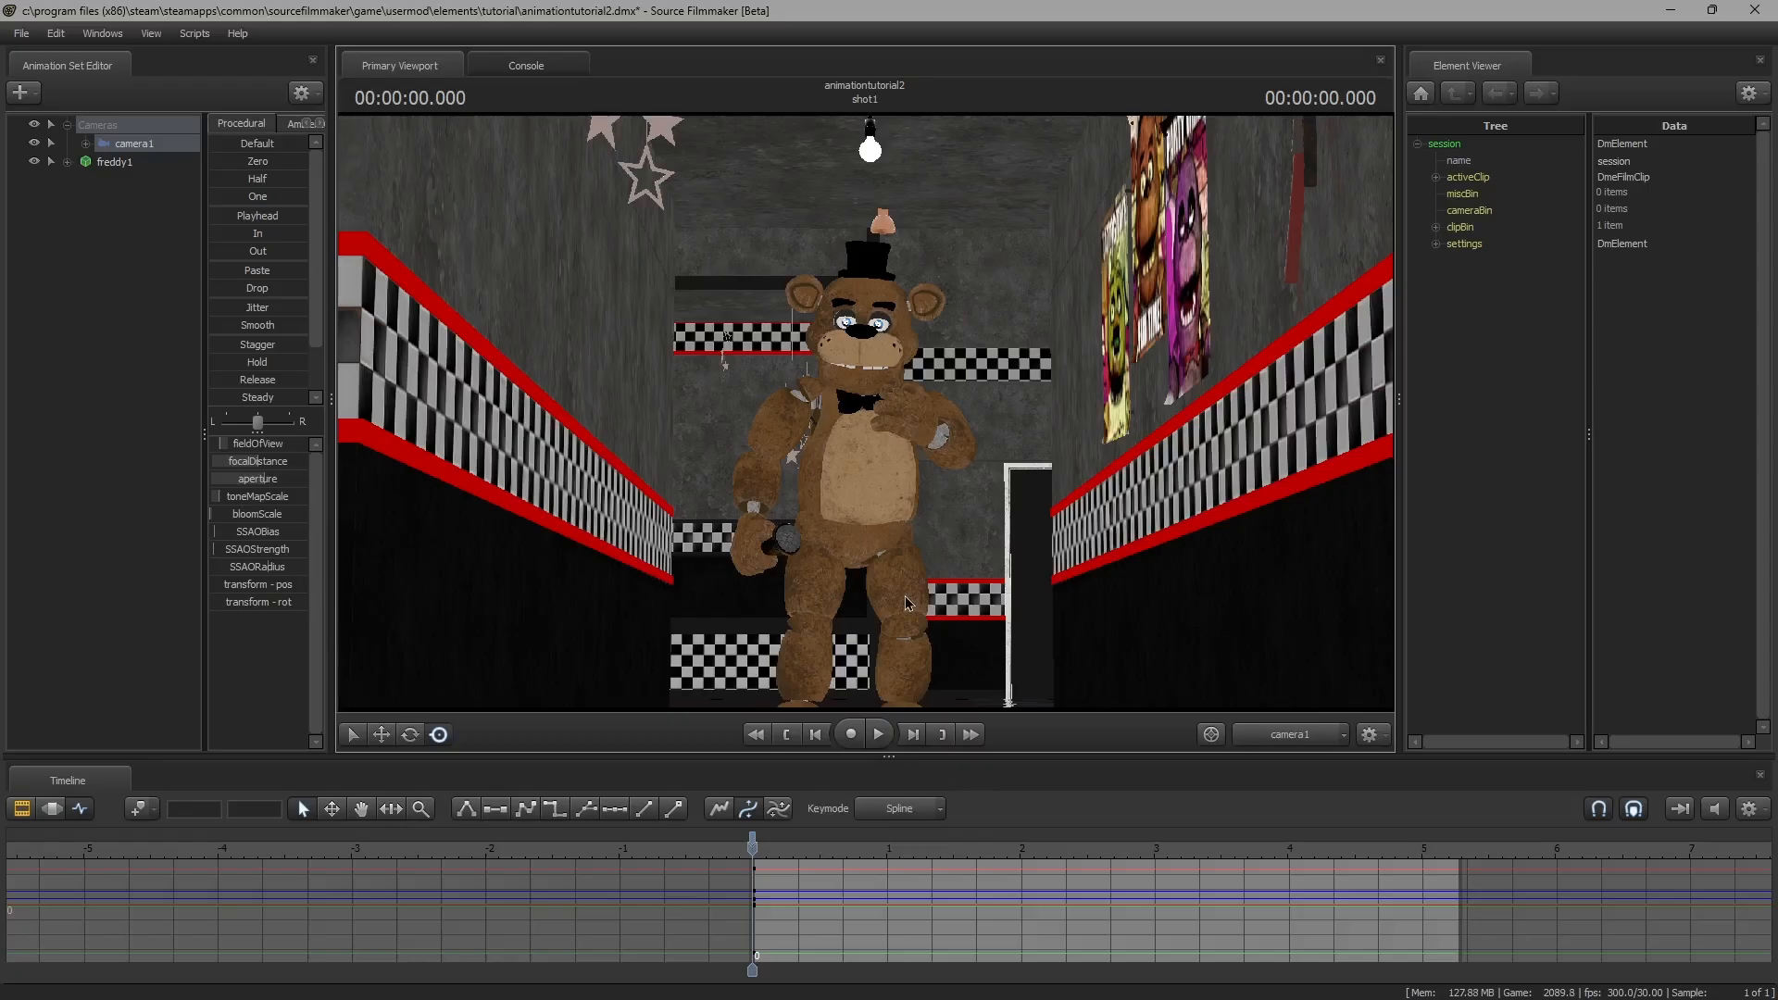
# Place camera1's final keyframe just past the end of the shot and select all of its keyframes
pyautogui.press('space')
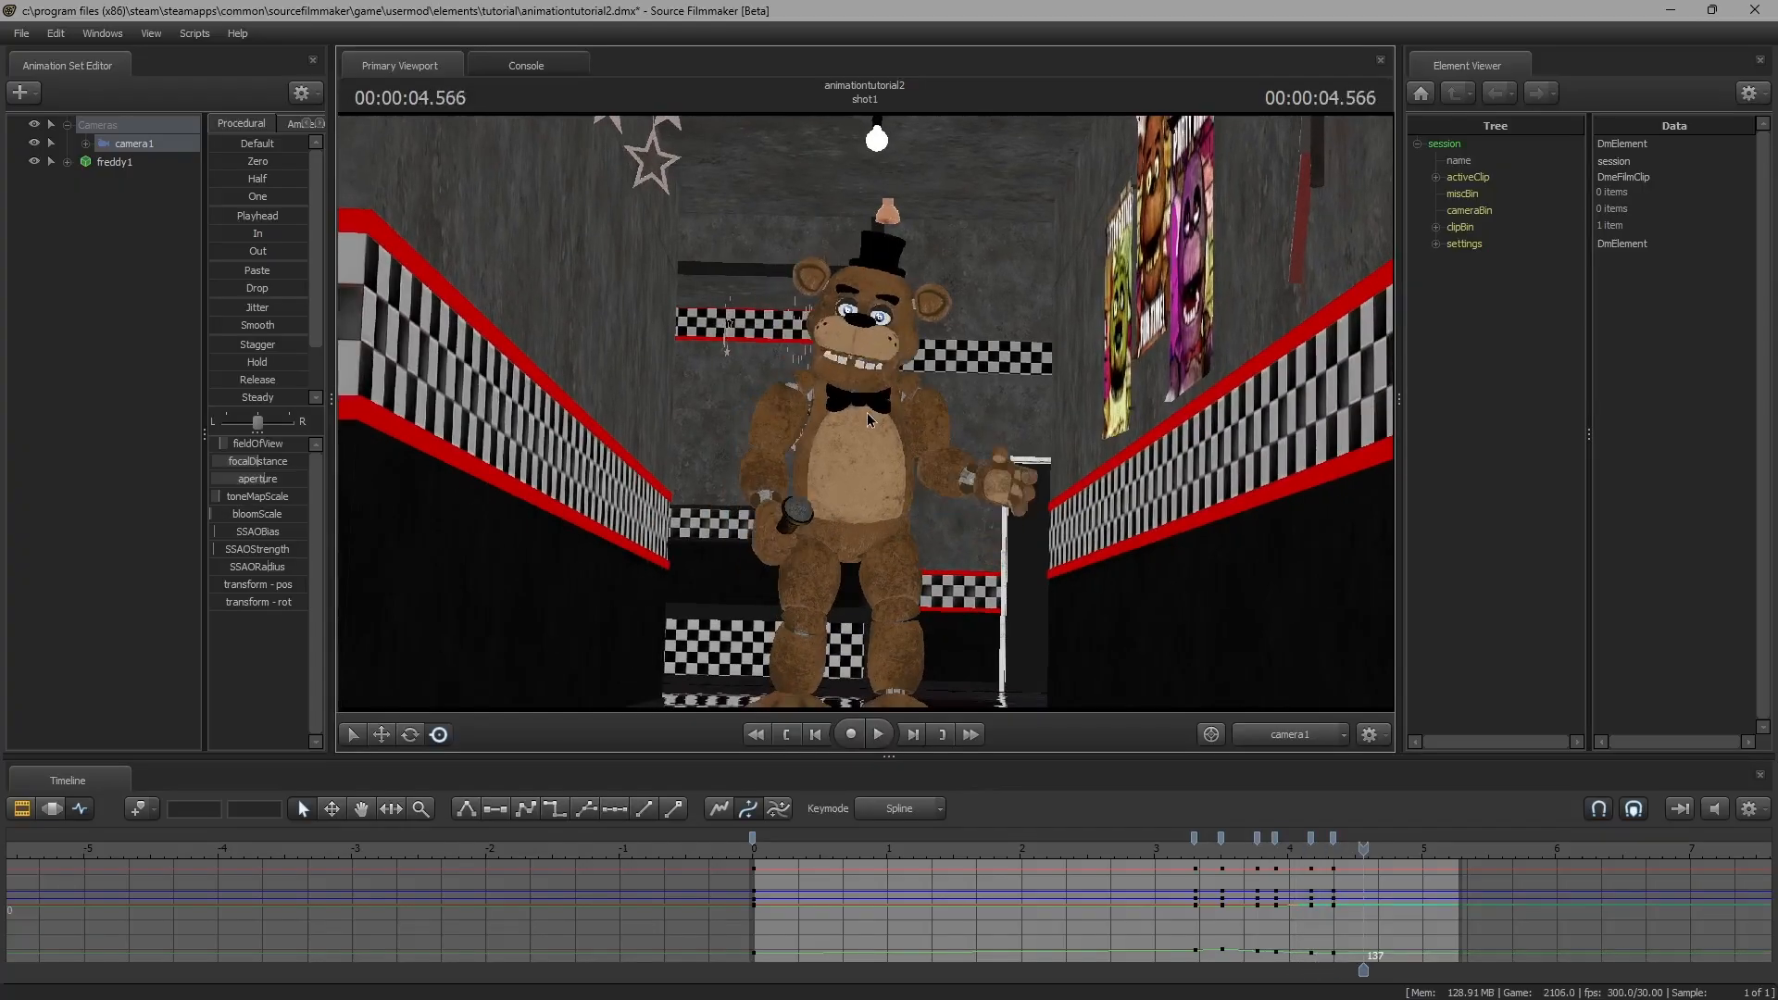
pyautogui.moveTo(1417, 838); pyautogui.dragTo(1471, 838)
pyautogui.rightClick(1486, 840)
pyautogui.click(1539, 762)
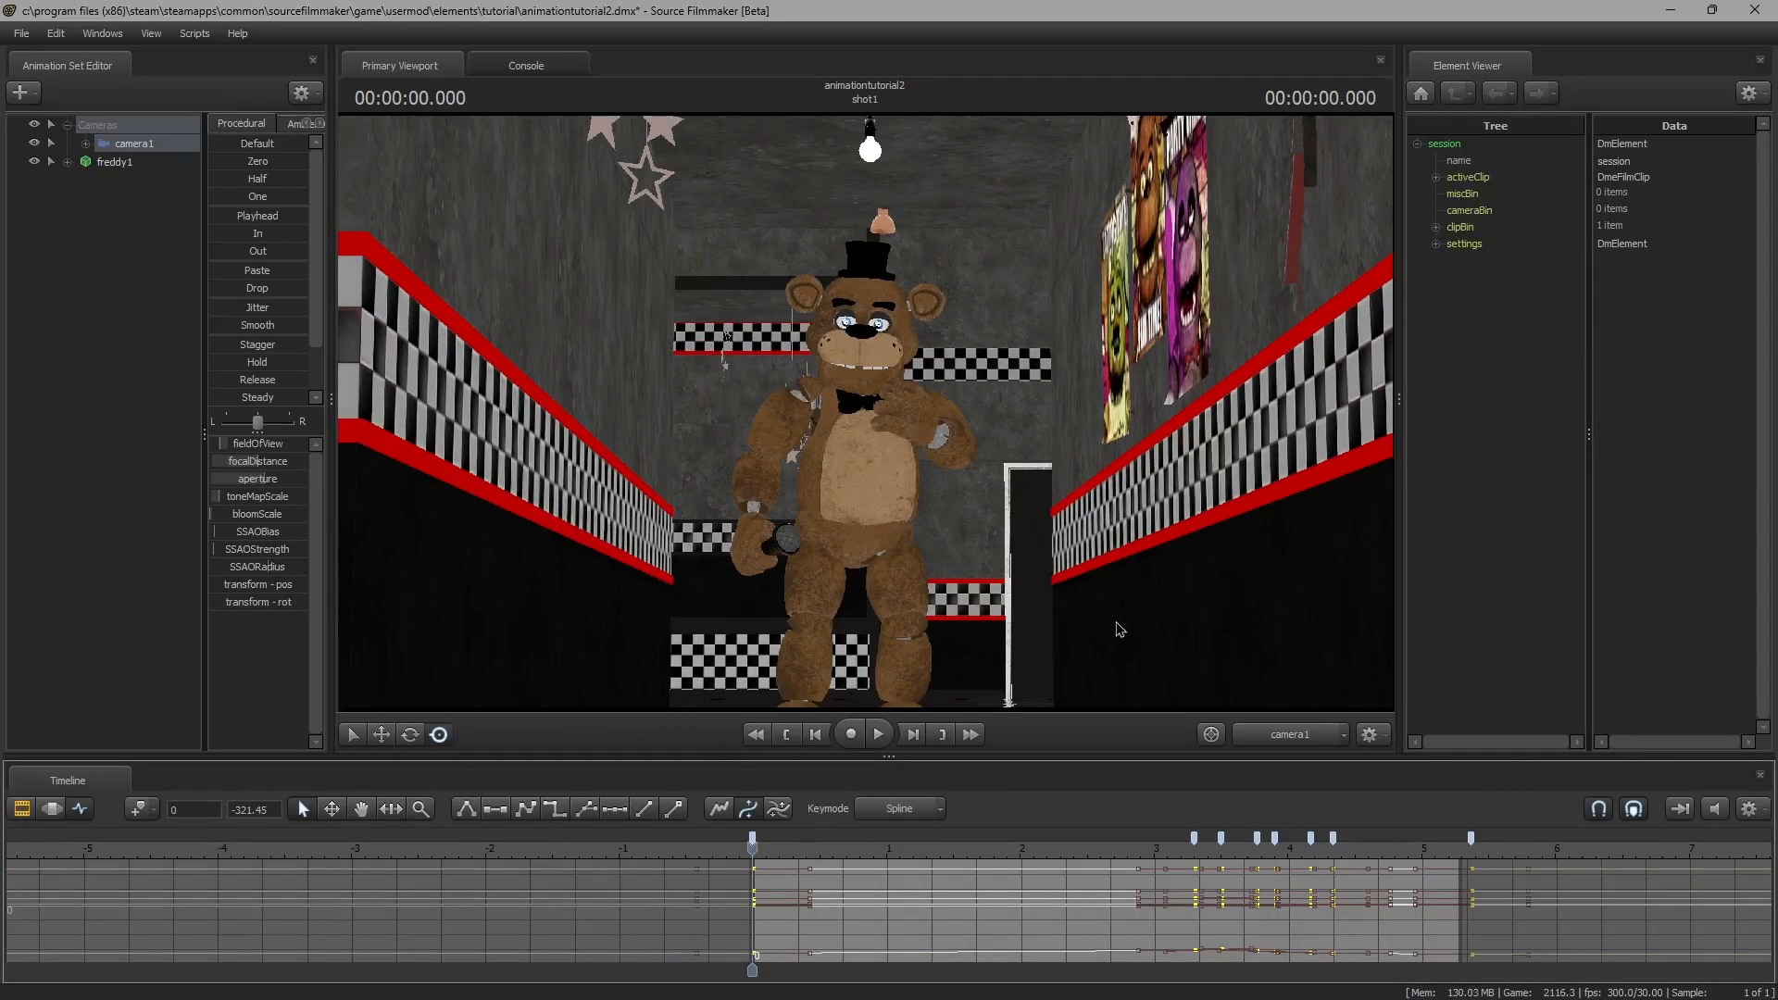
# Scrub camera1's motion to 00:00:02.300, return to the shot start and select all camera keyframes again
pyautogui.click(841, 840)
pyautogui.moveTo(841, 838); pyautogui.dragTo(1059, 824)
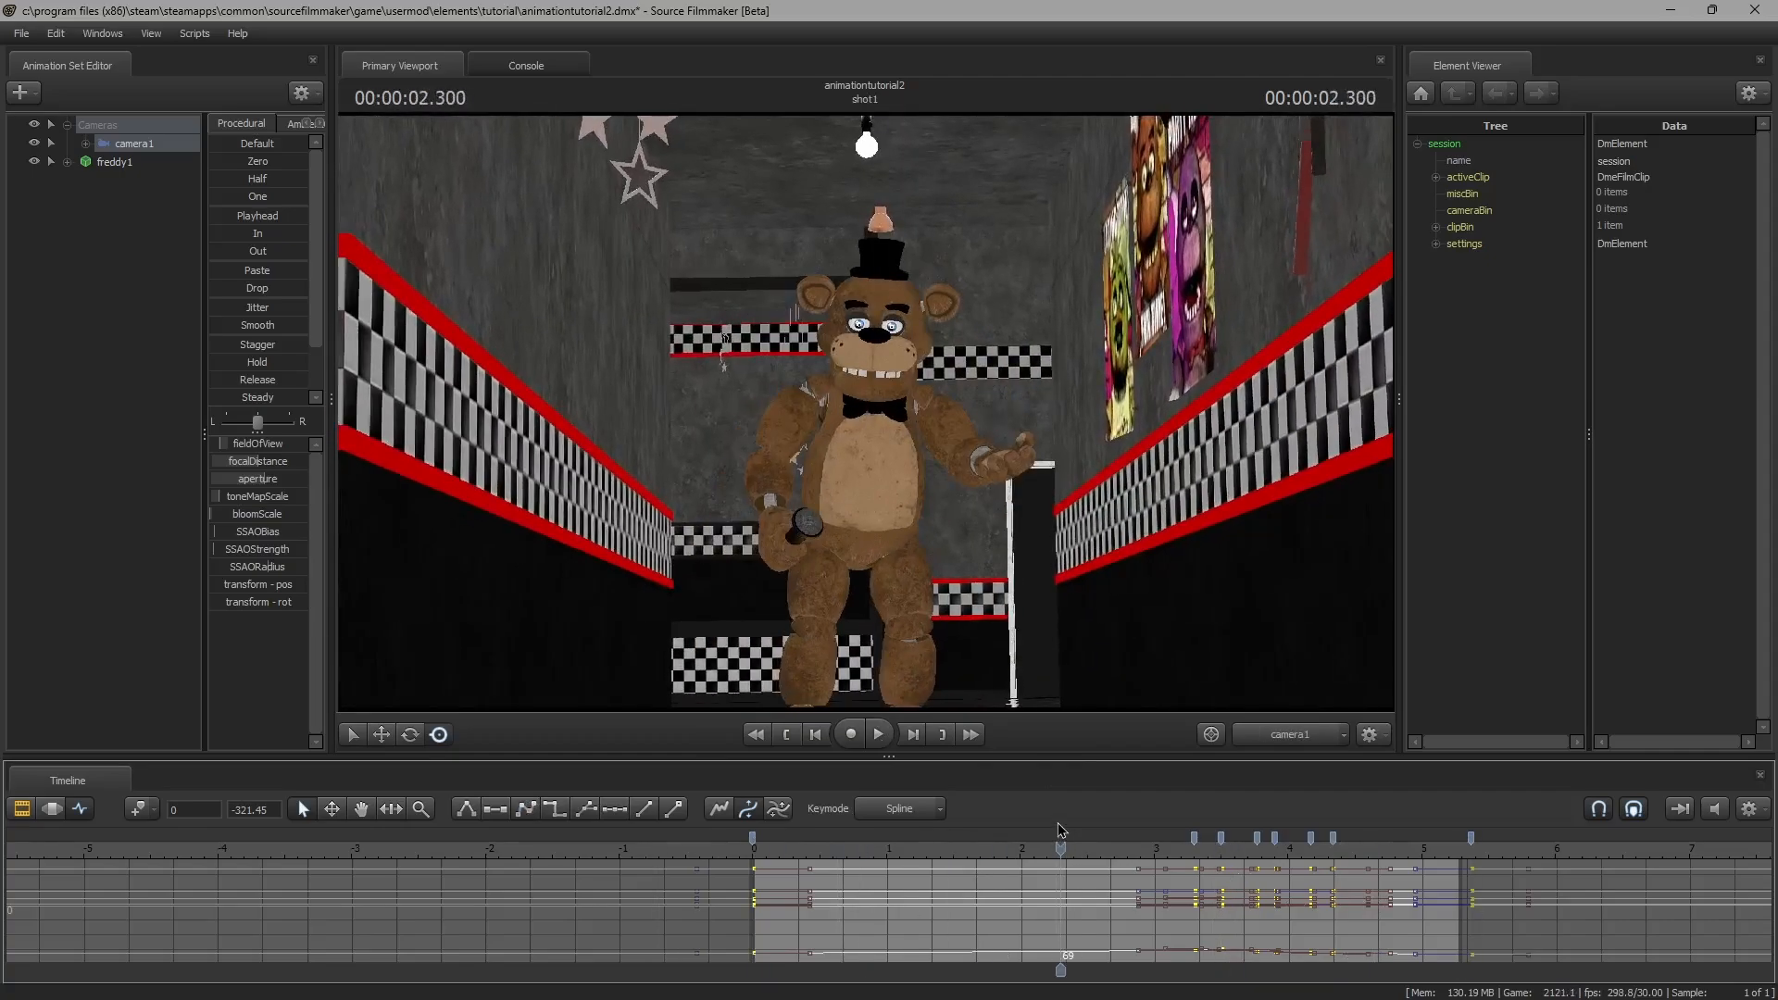
pyautogui.press('Home')
pyautogui.moveTo(735, 994)
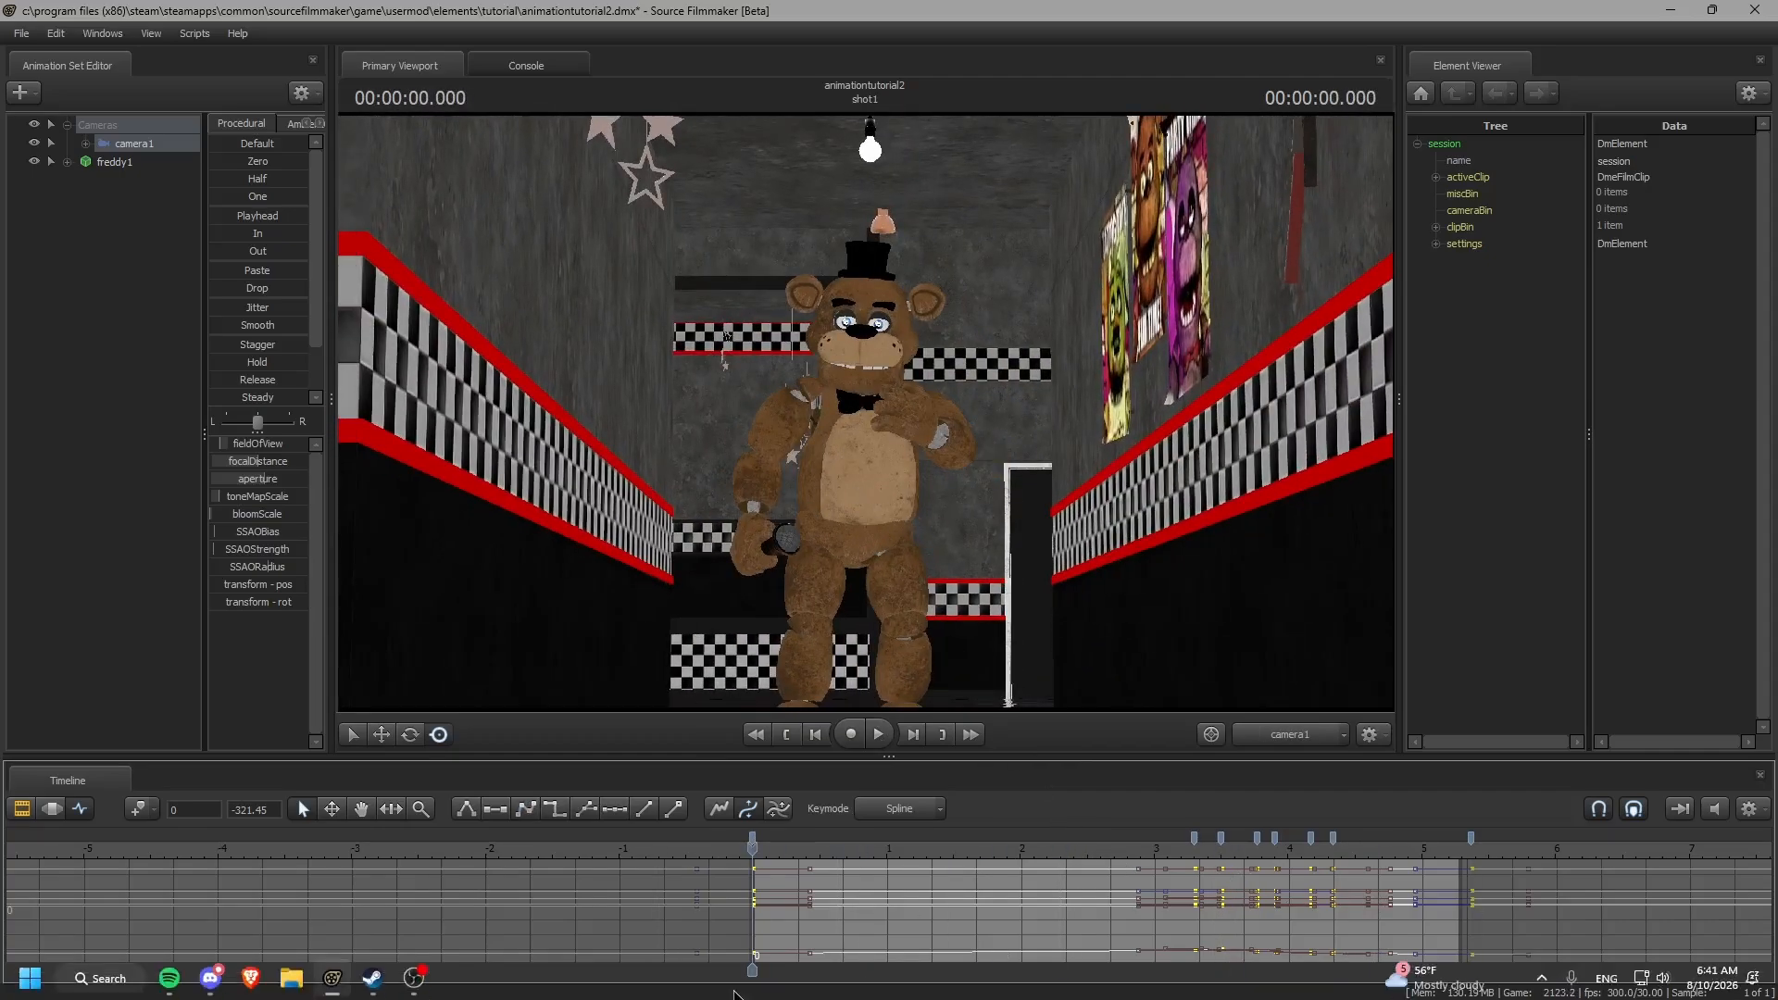
pyautogui.rightClick(803, 848)
pyautogui.click(823, 770)
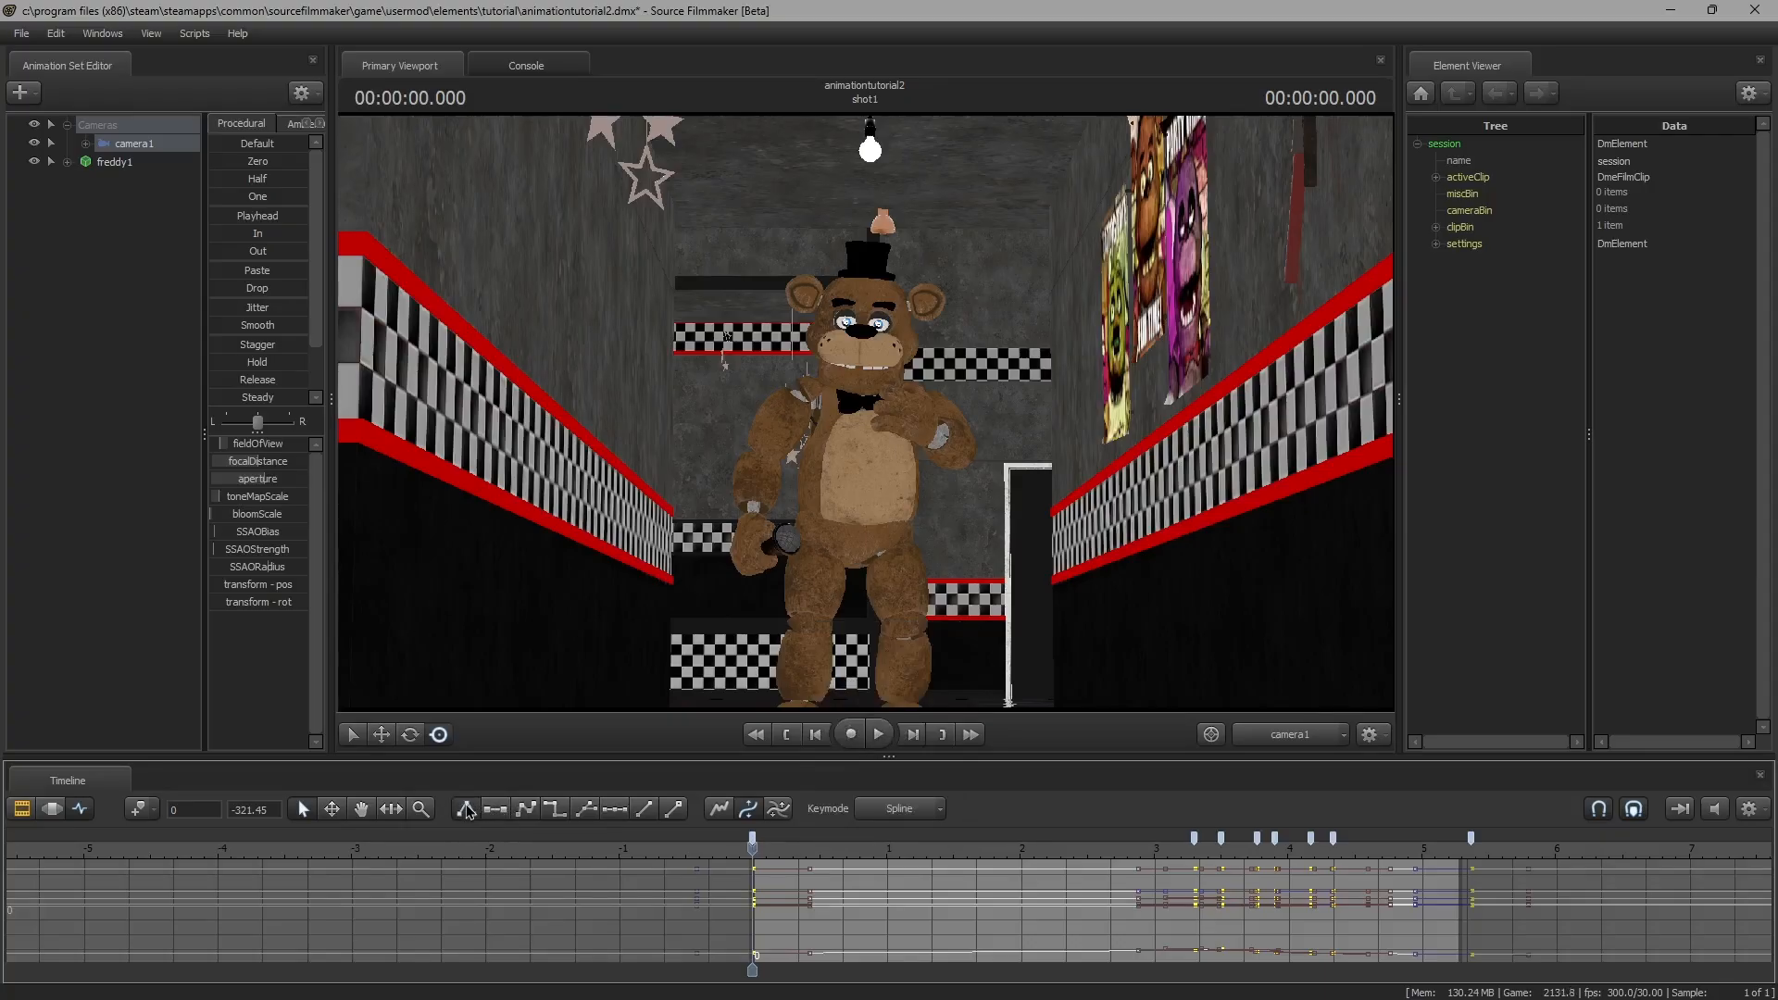
# Apply the Smooth procedural preset to camera1 across the shot in the Motion Editor and play back the motion
pyautogui.click(51, 809)
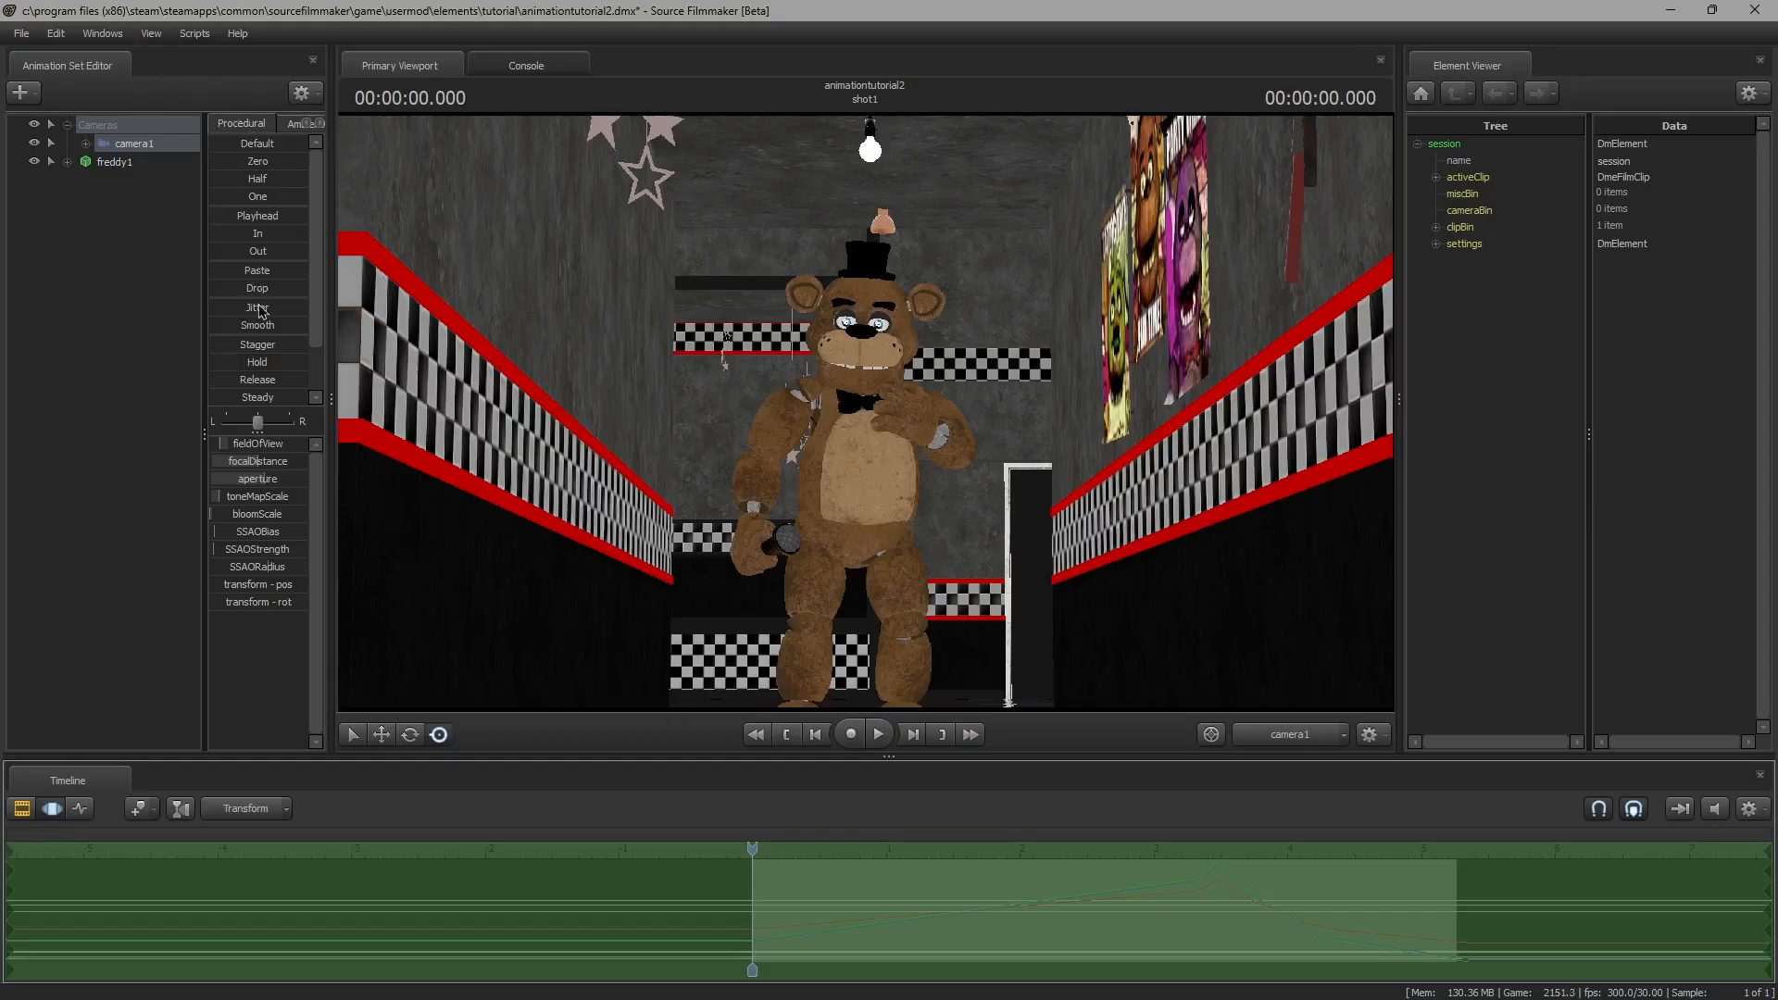
pyautogui.click(233, 327)
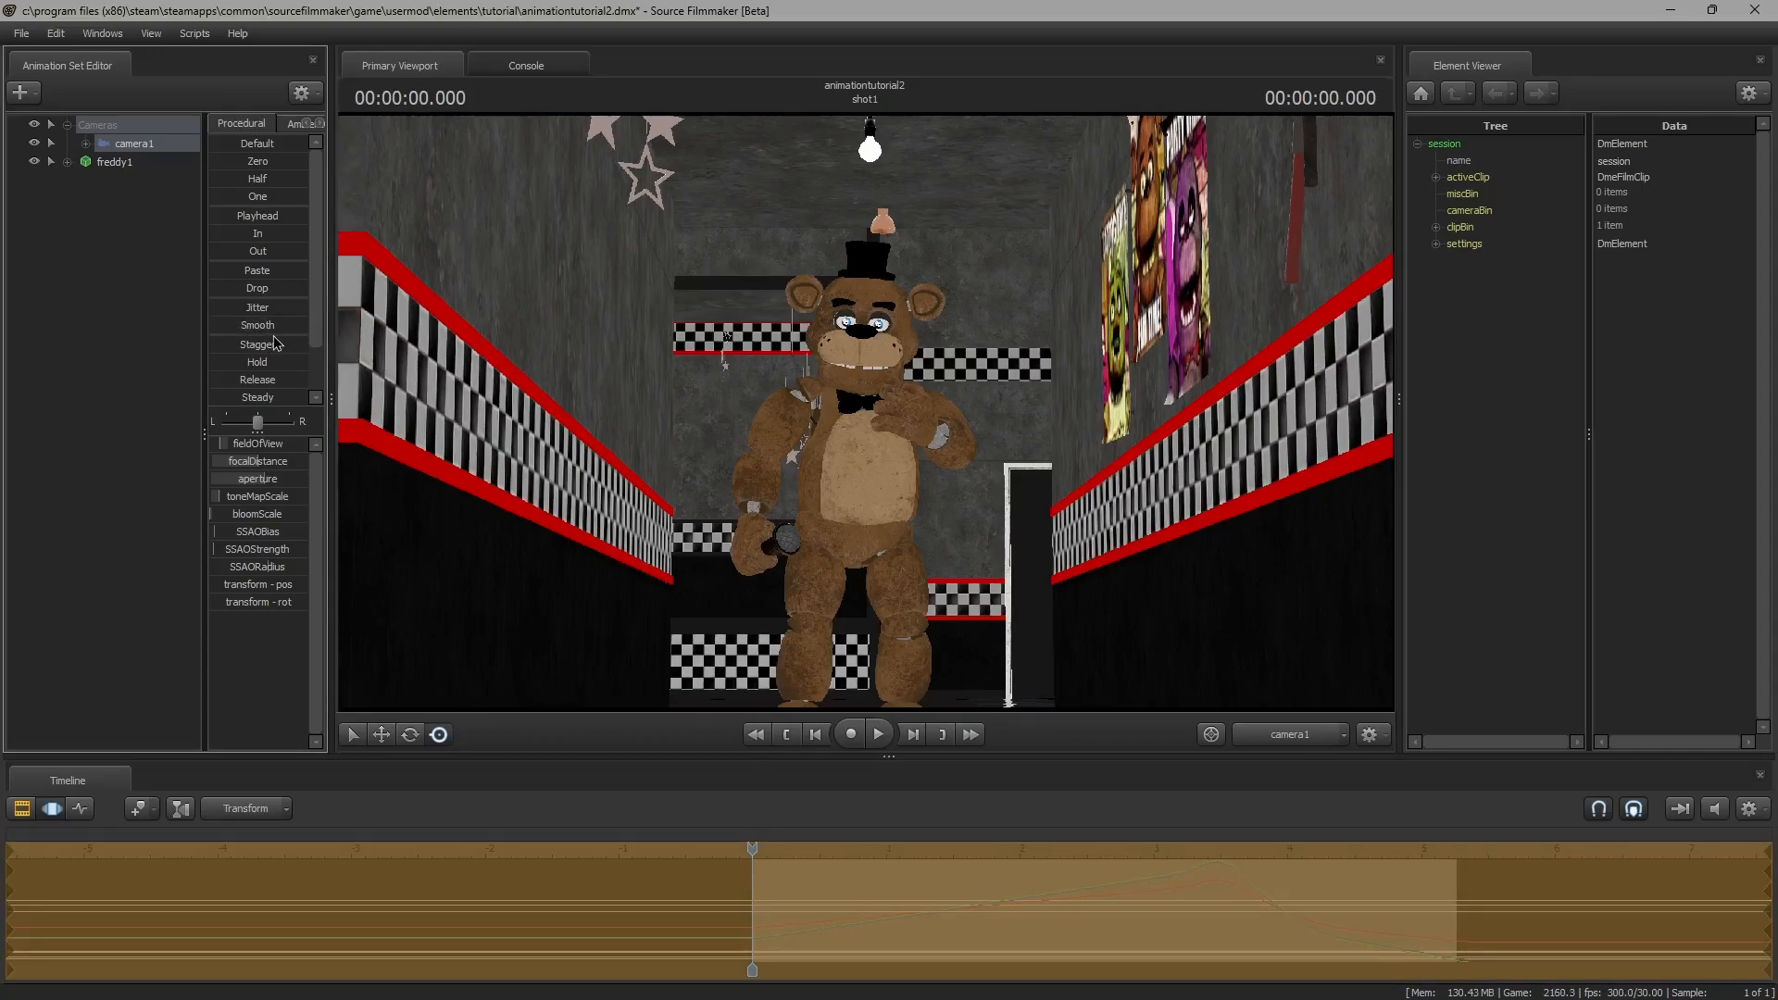
pyautogui.press('space')
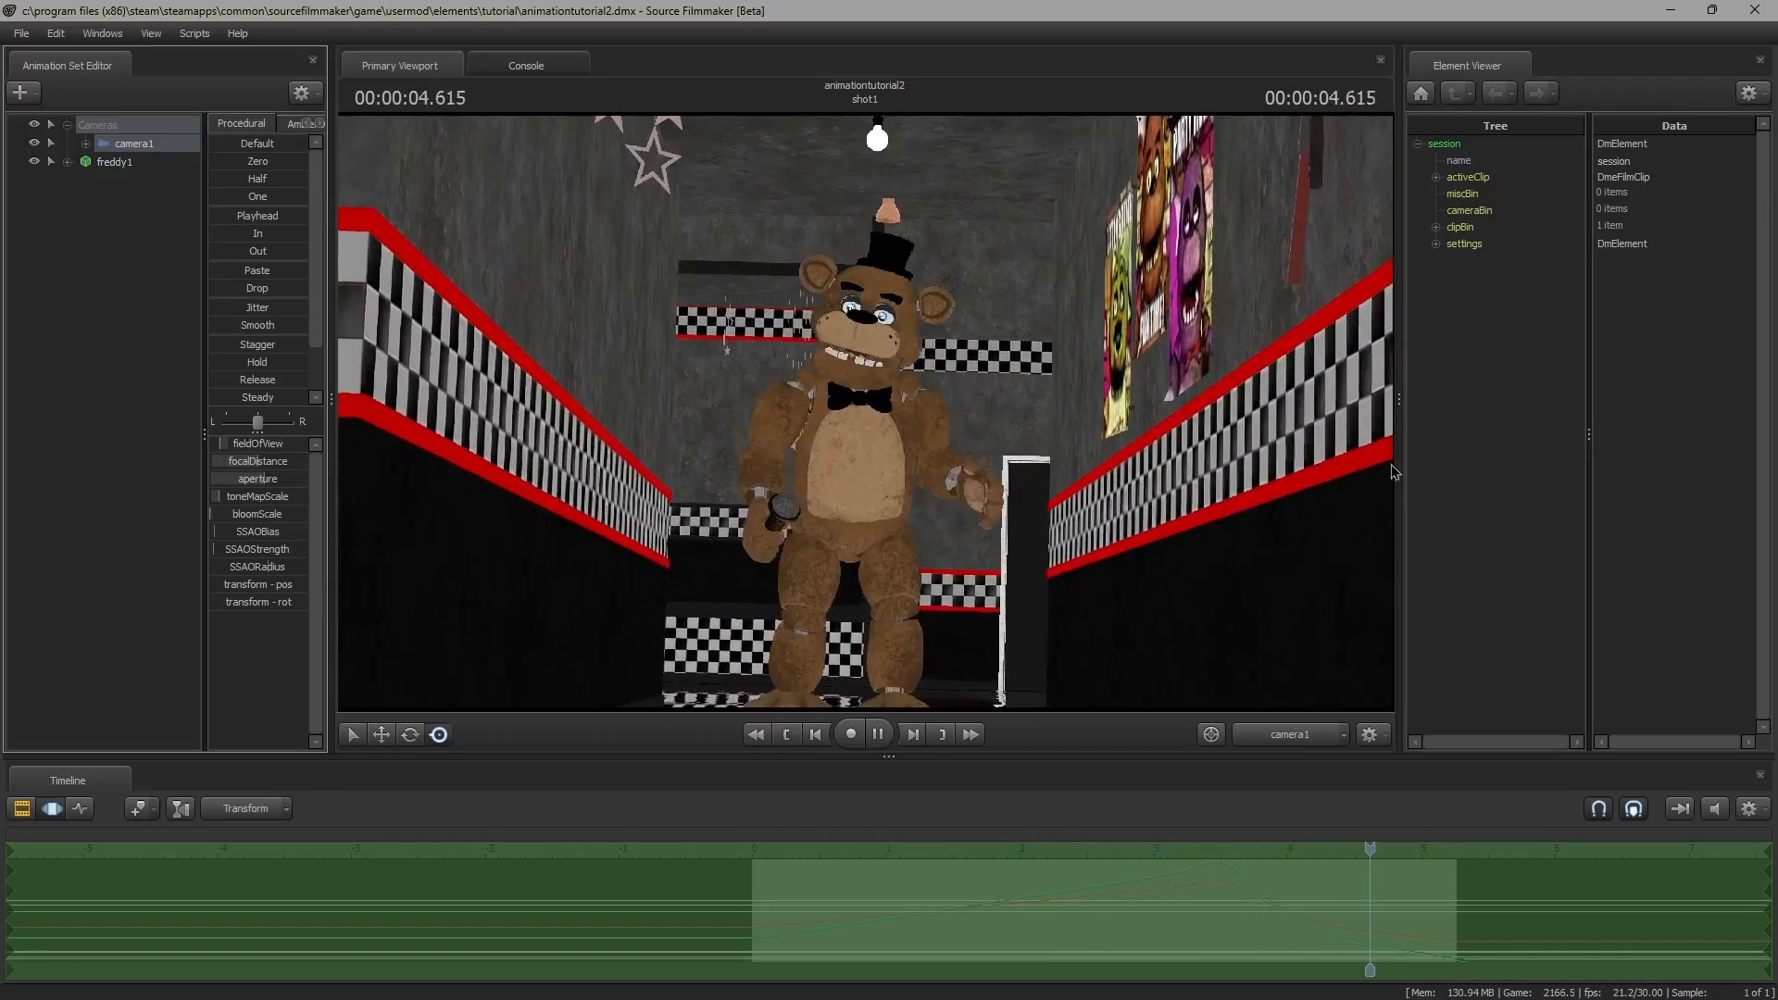
# Select all of camera1's keyframes in the Graph Editor and delete them
pyautogui.click(82, 810)
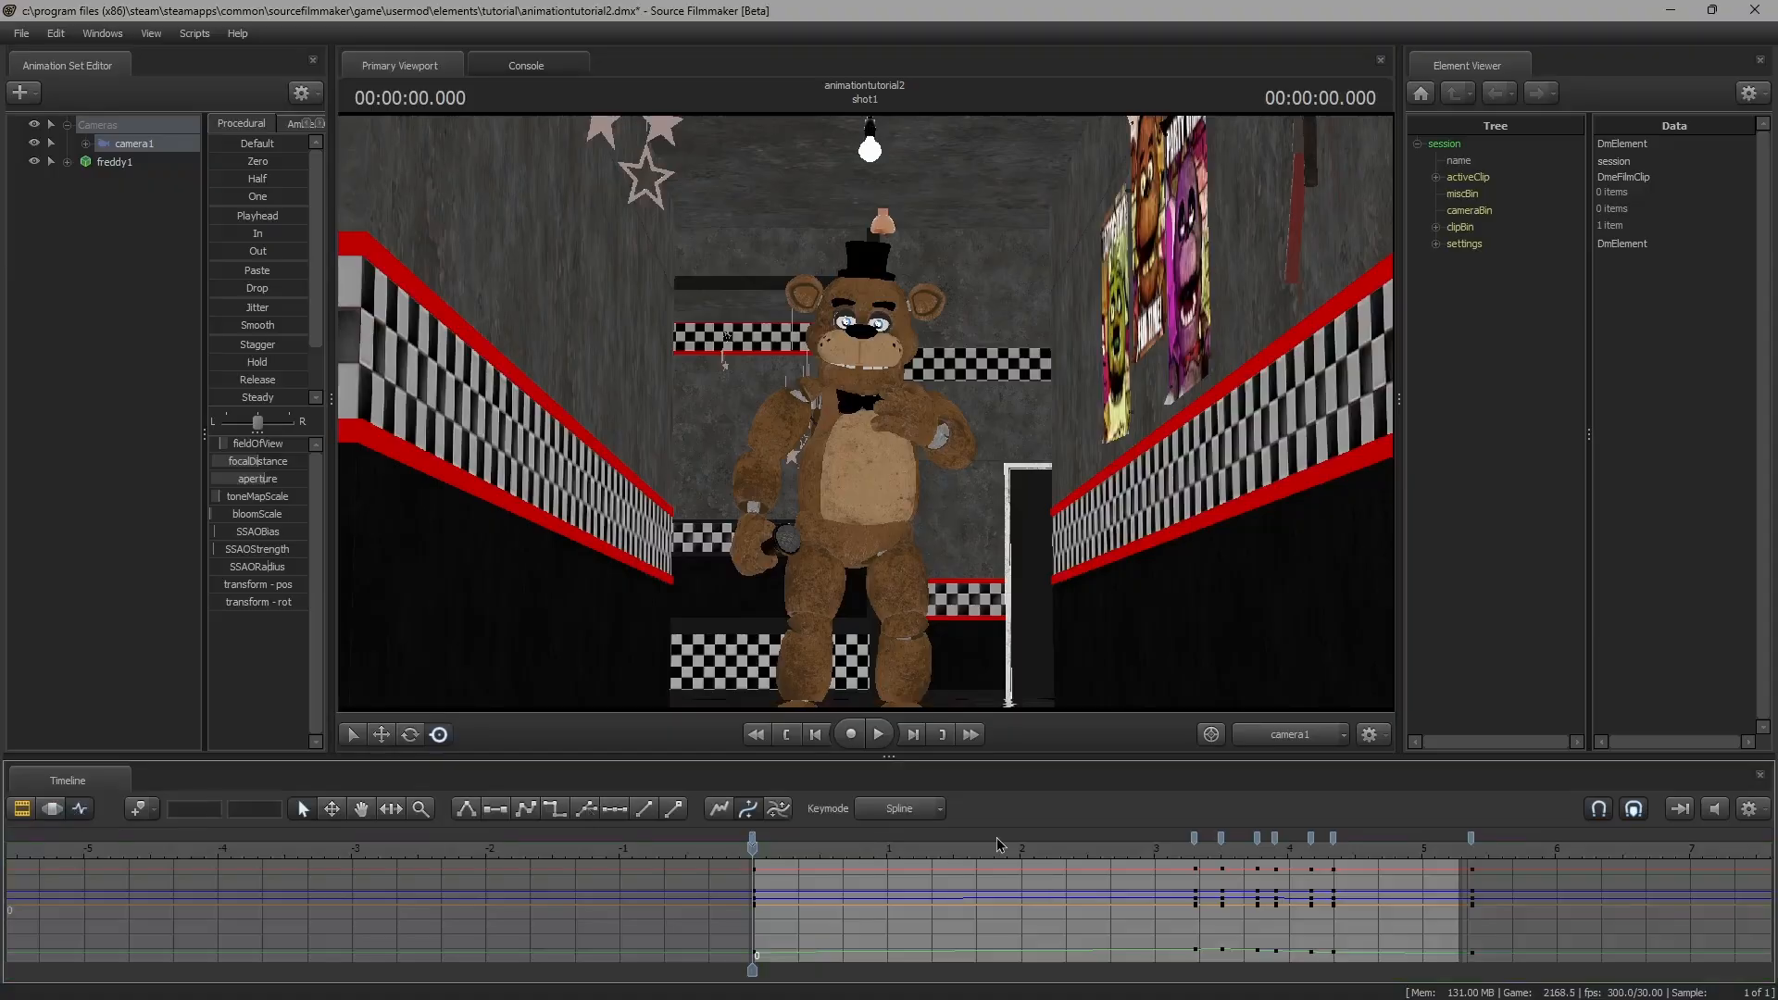
pyautogui.rightClick(997, 837)
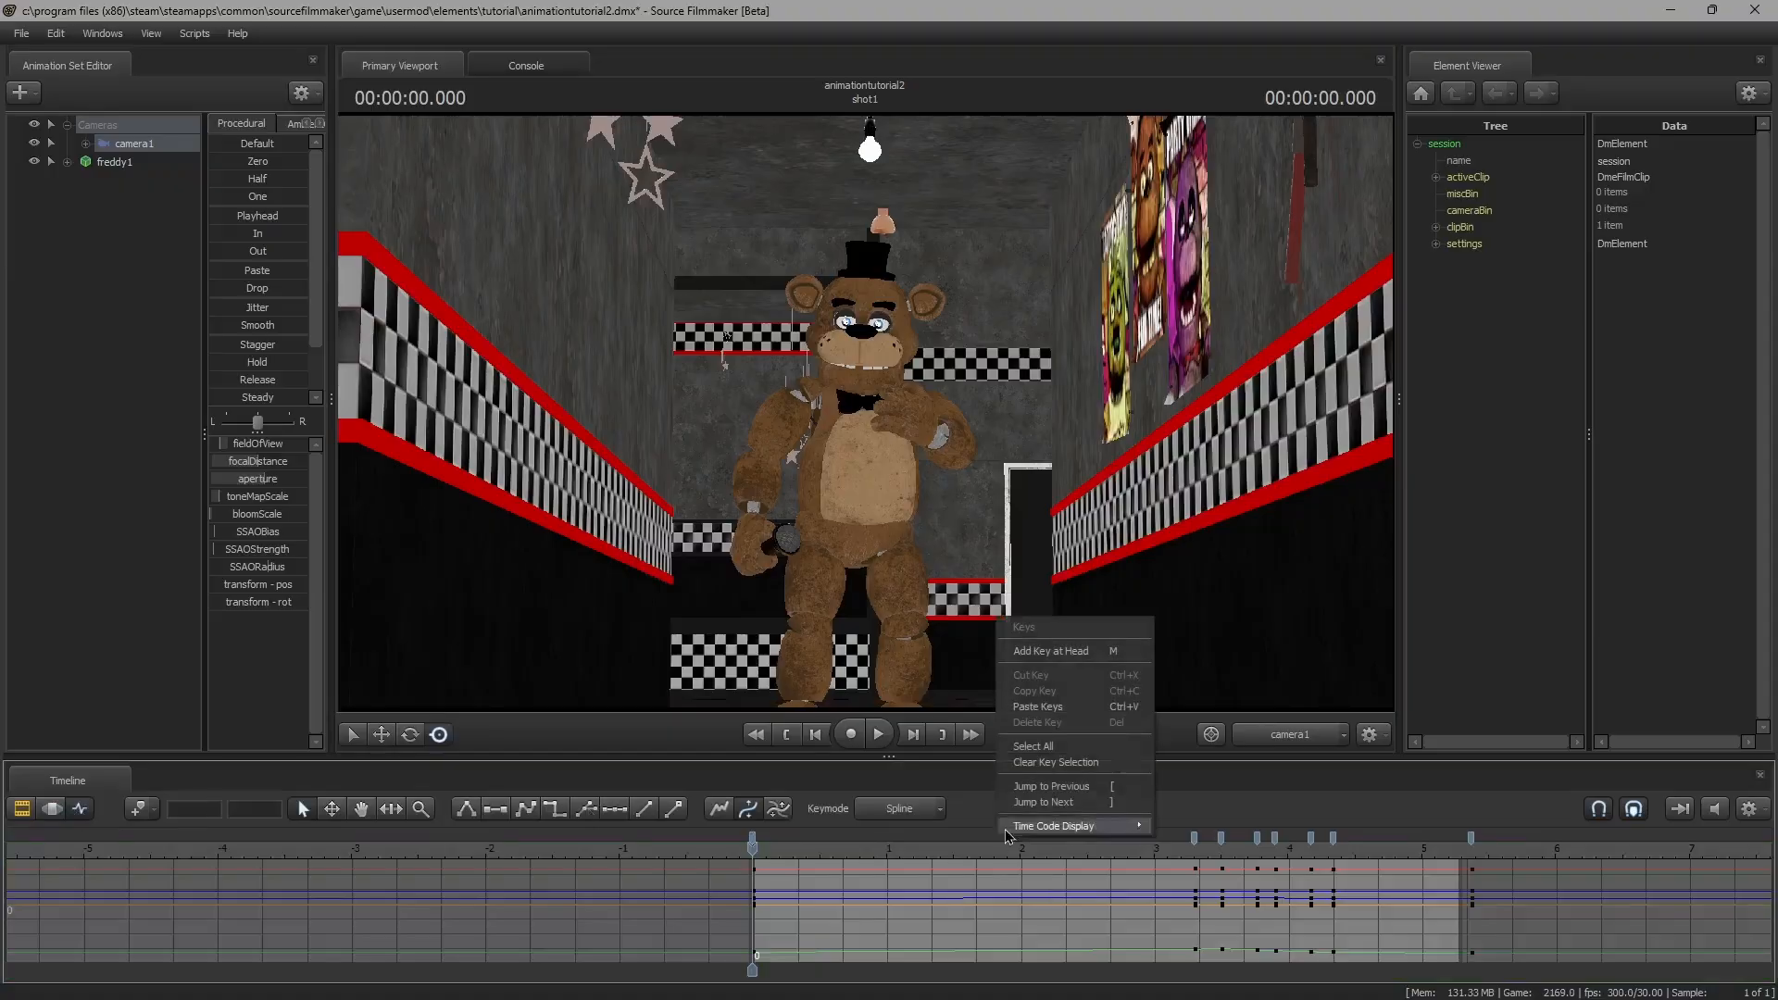
pyautogui.click(1071, 748)
pyautogui.press('Delete')
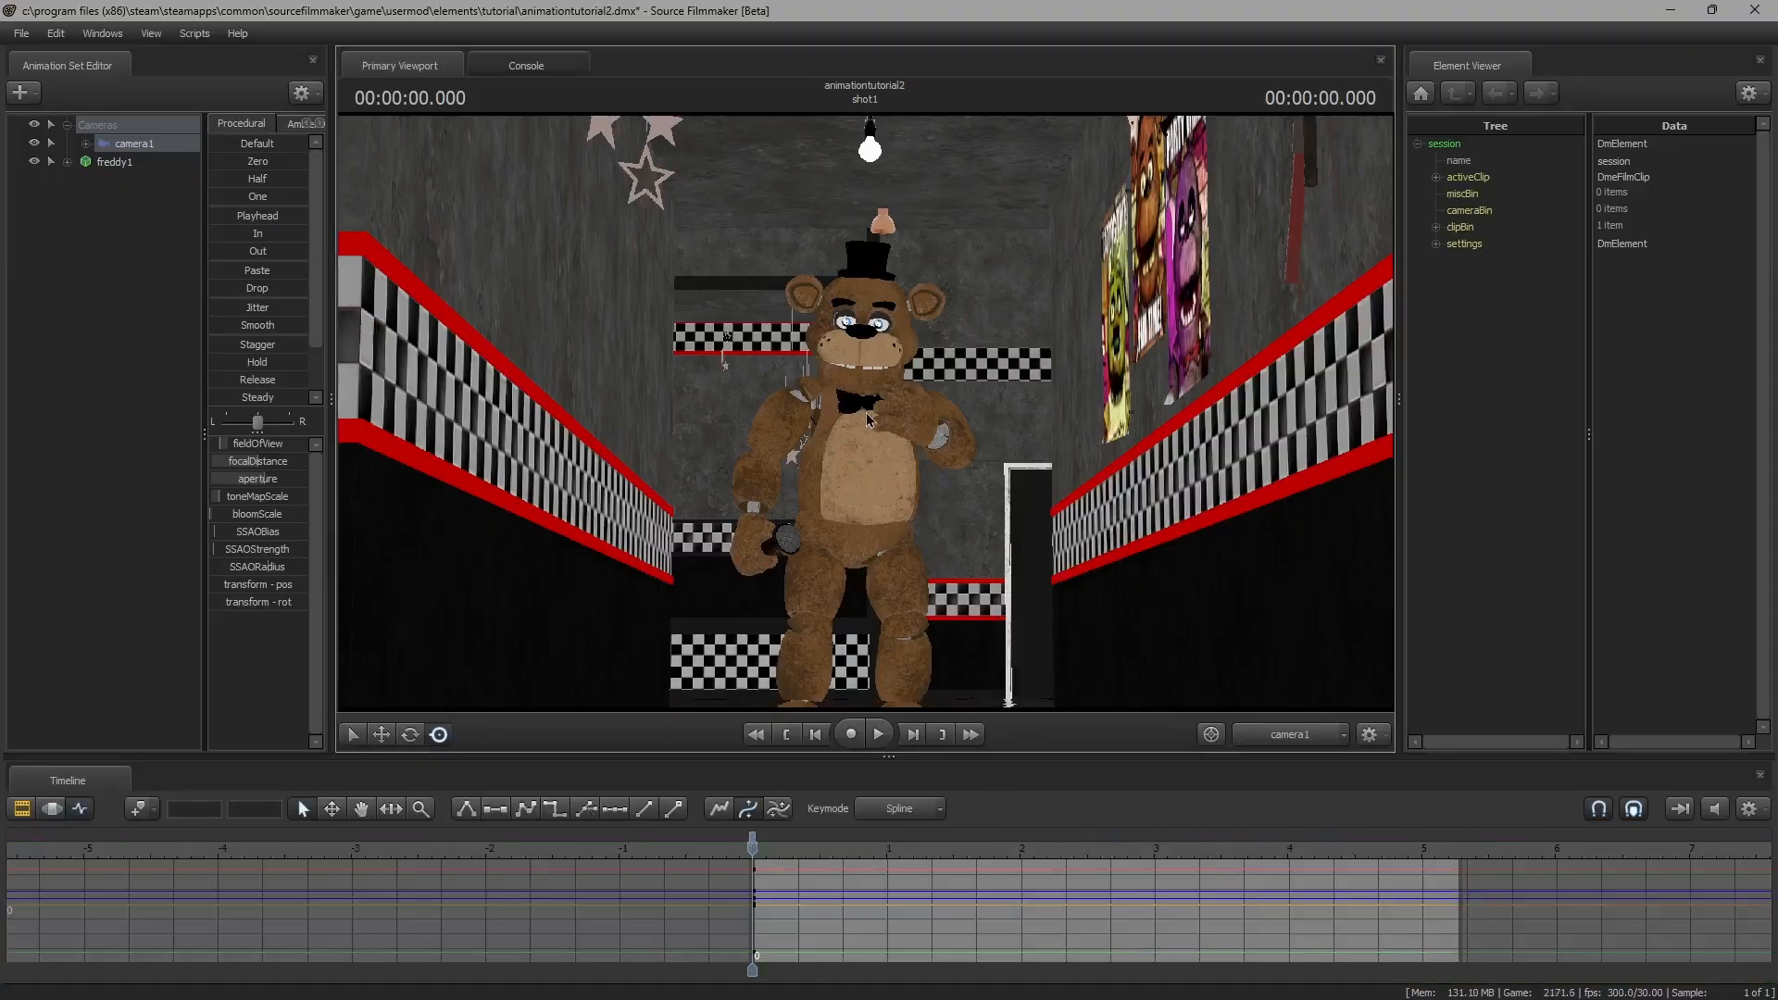
# Nudge camera1 to keyframe it at 00:00:05.200, shift that keyframe past the shot's end and play the shot
pyautogui.press('Down')
pyautogui.press('Left')
pyautogui.moveTo(868, 420); pyautogui.dragTo(868, 420)
pyautogui.press('w')
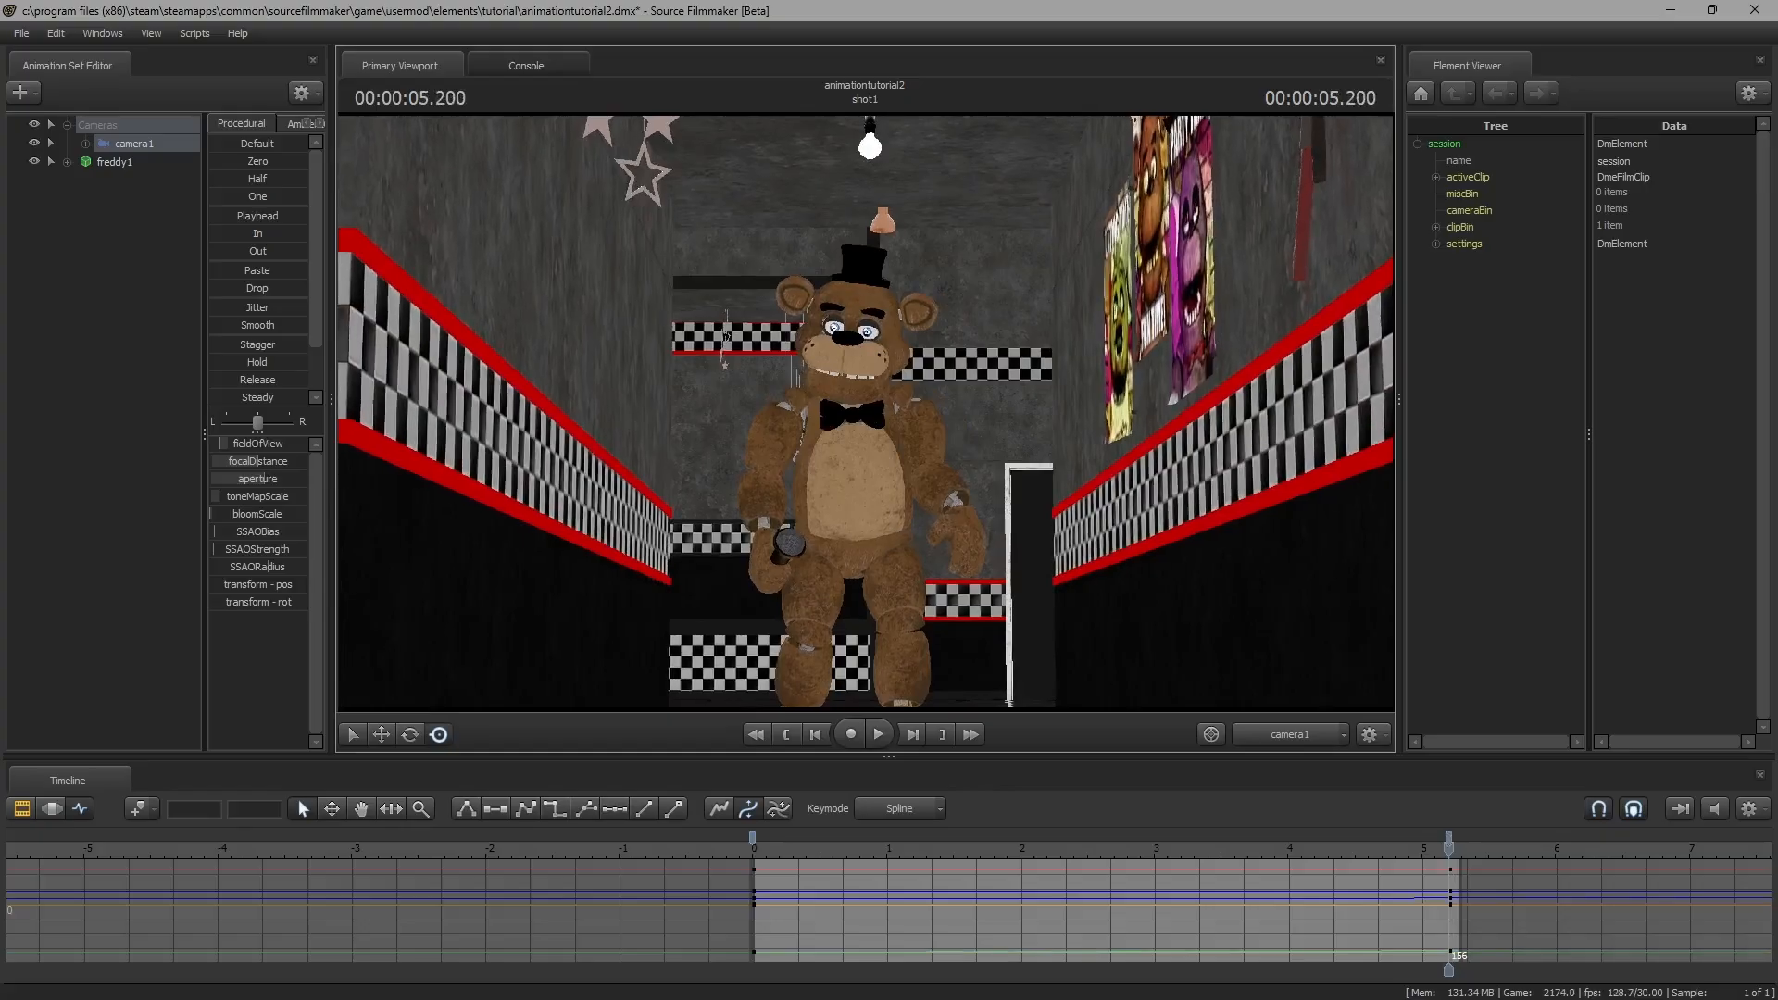
pyautogui.press('space')
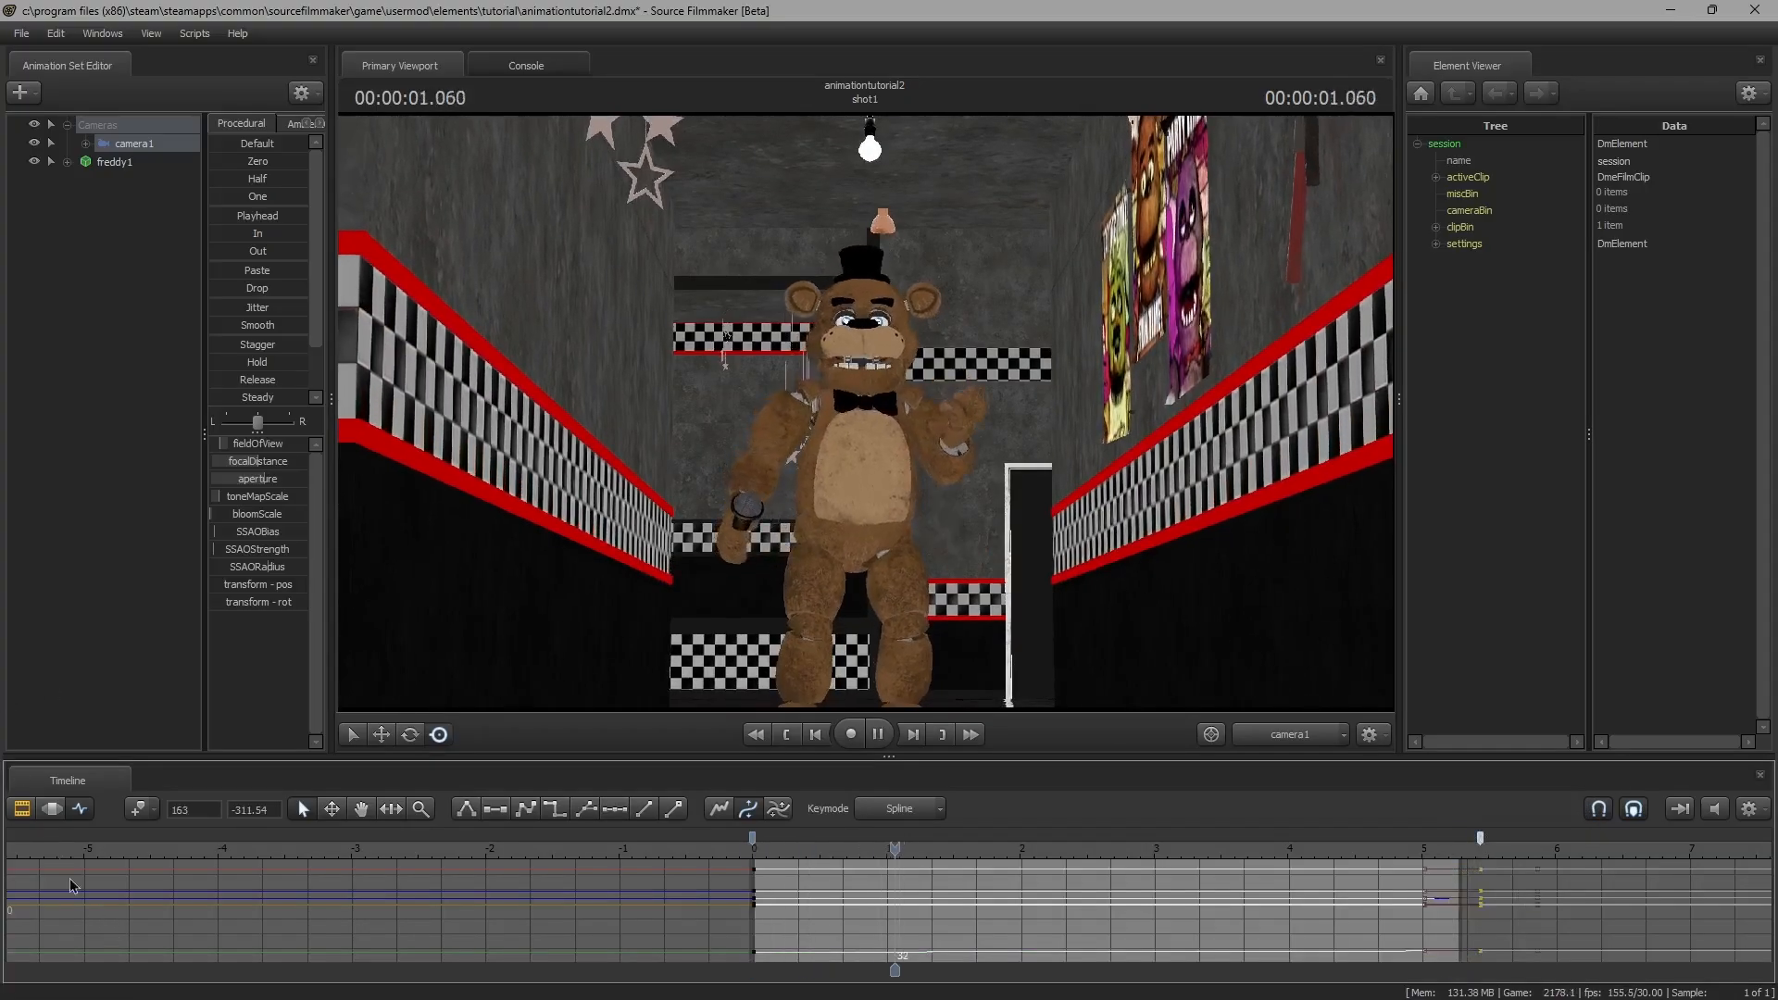
# Play the animated shot1 in the Clip Editor with the full clip in view
pyautogui.press('F2')
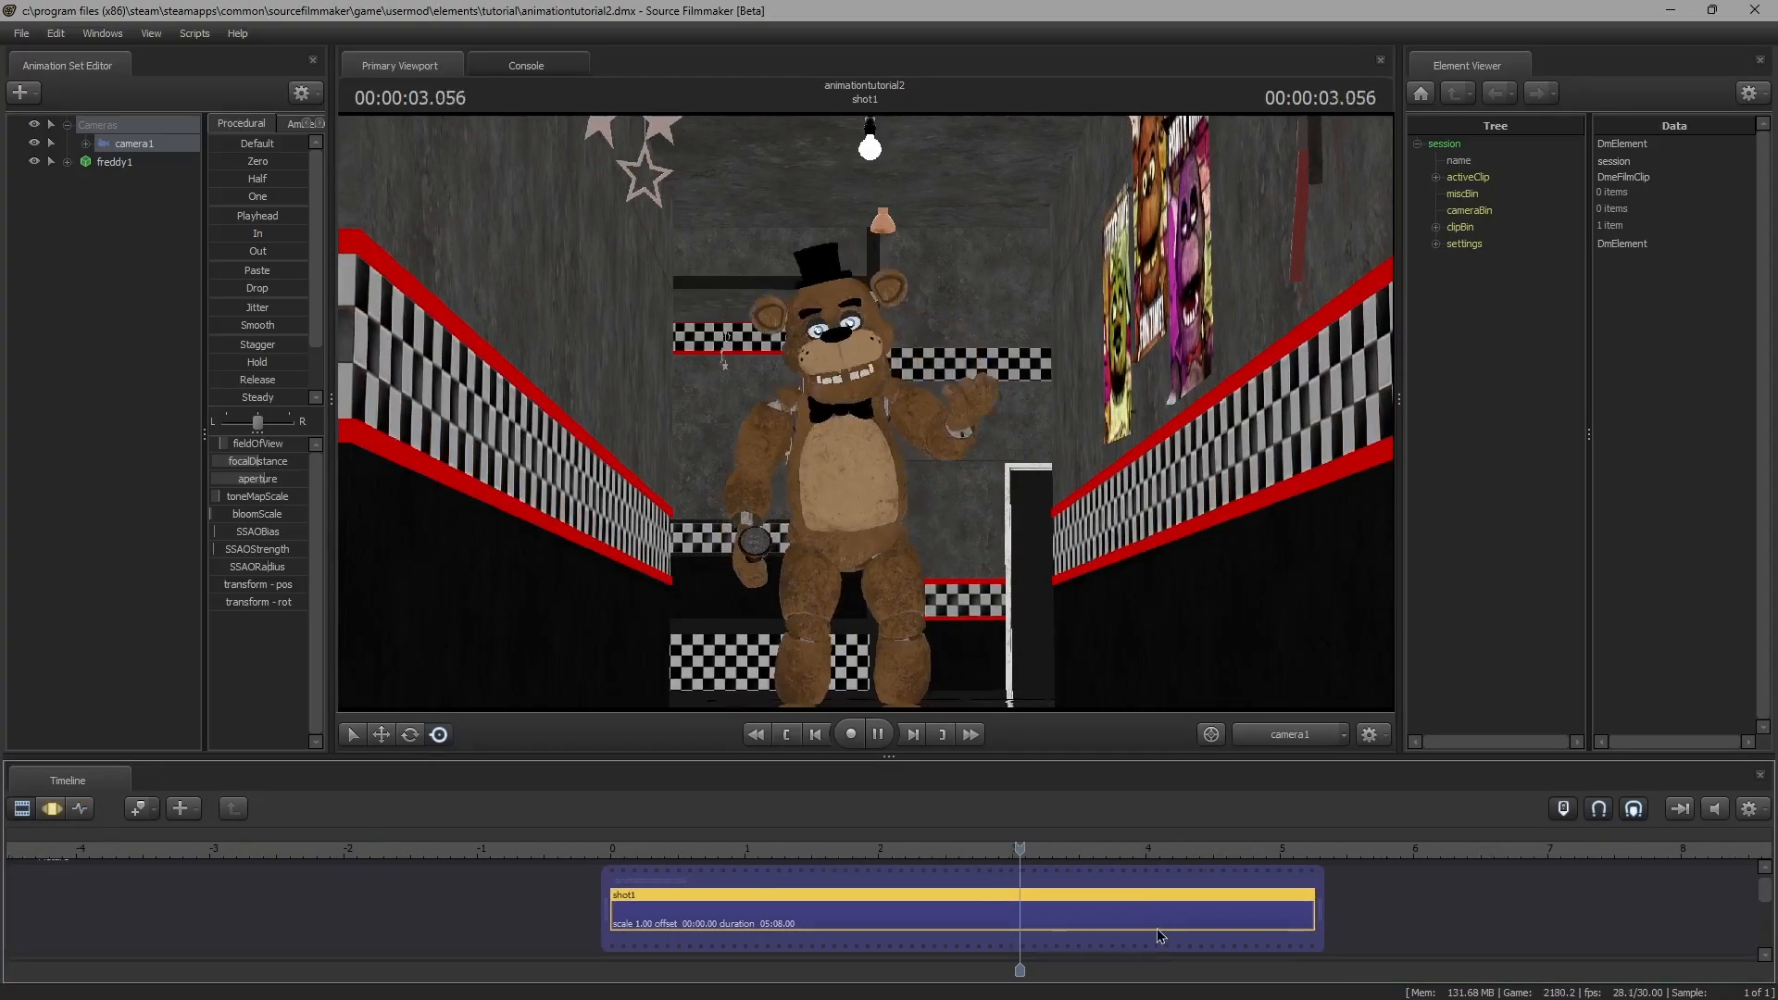
pyautogui.scroll(-2, 1158, 928)
pyautogui.press('space')
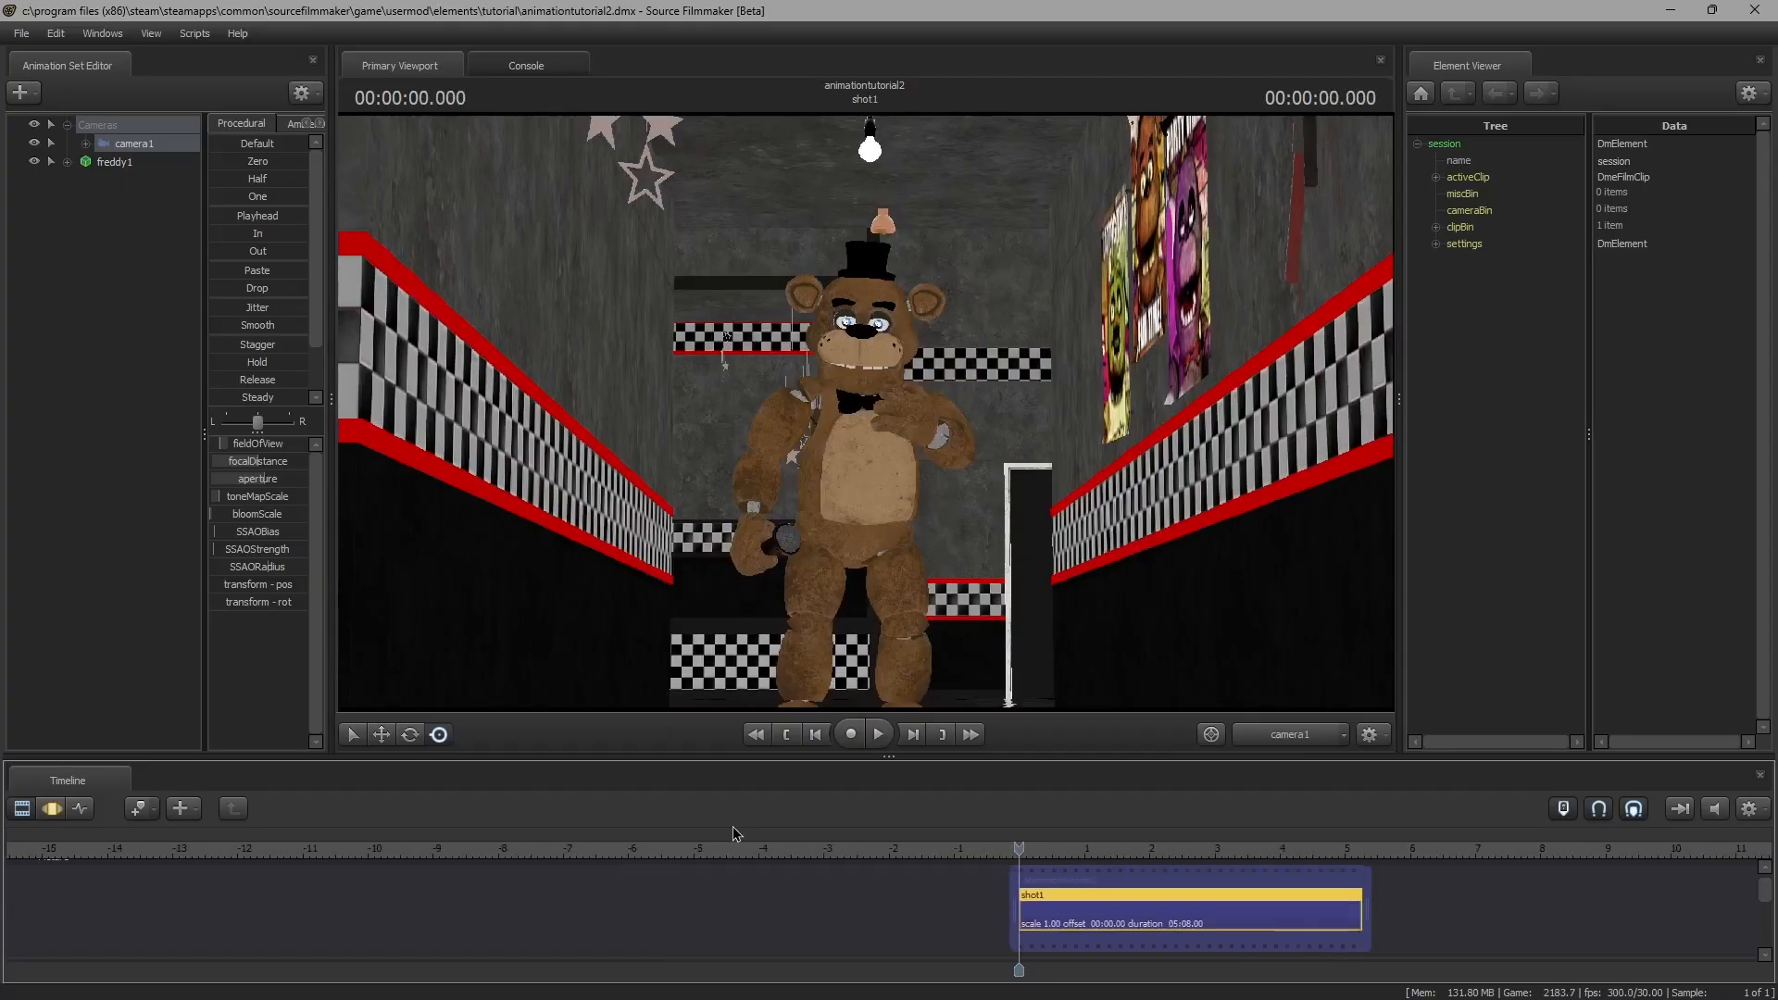